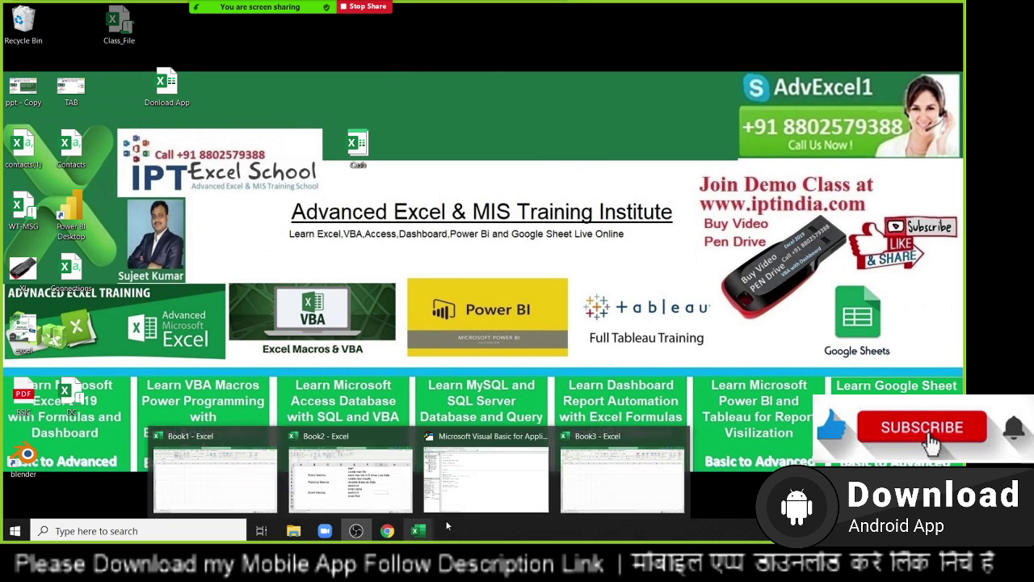
pyautogui.moveTo(621, 473)
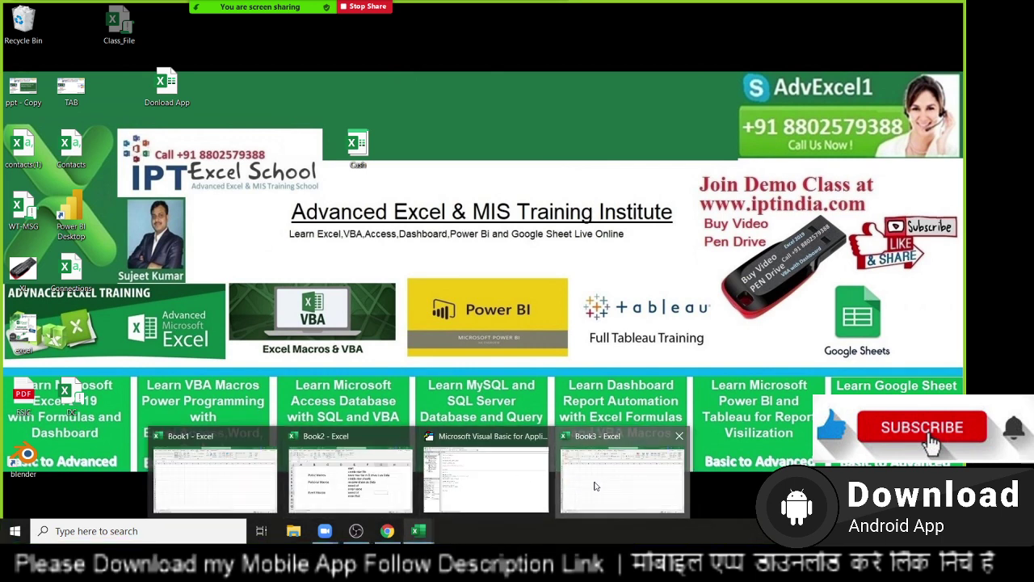
# Step: Bring the blank Book3 workbook to the front and zoom in on the grid
pyautogui.click(595, 485)
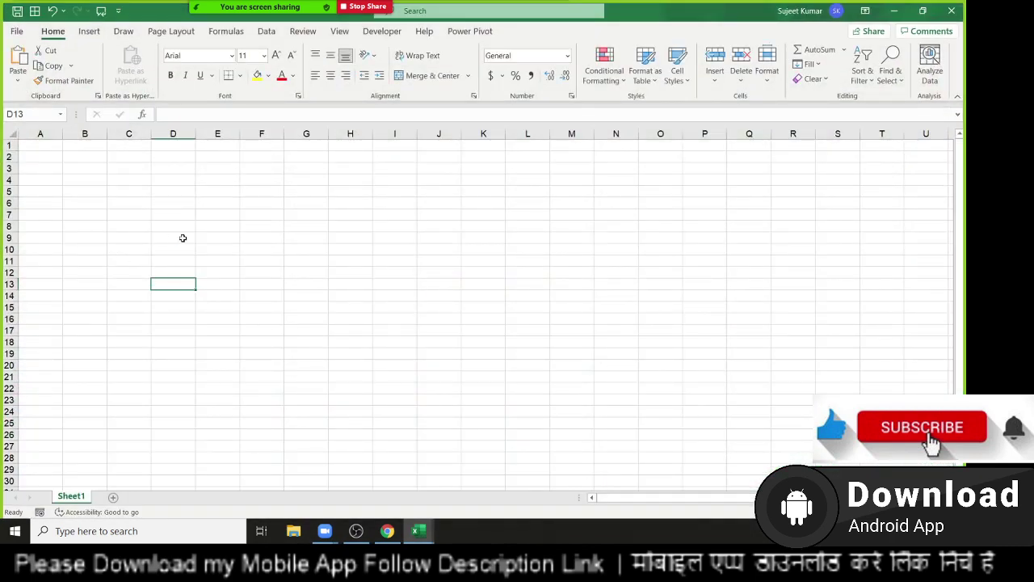
pyautogui.keyDown('ctrl'); pyautogui.scroll(4, 182, 237); pyautogui.keyUp('ctrl')
pyautogui.keyDown('ctrl'); pyautogui.scroll(2, 184, 237); pyautogui.keyUp('ctrl')
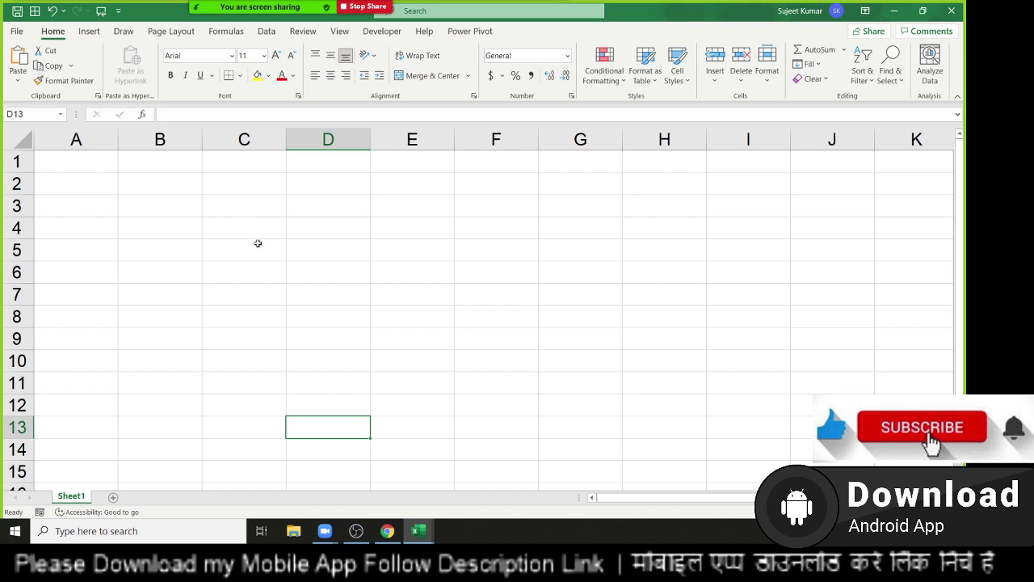
# Step: Enter 20 in C2 and 30 in F2
pyautogui.click(260, 216)
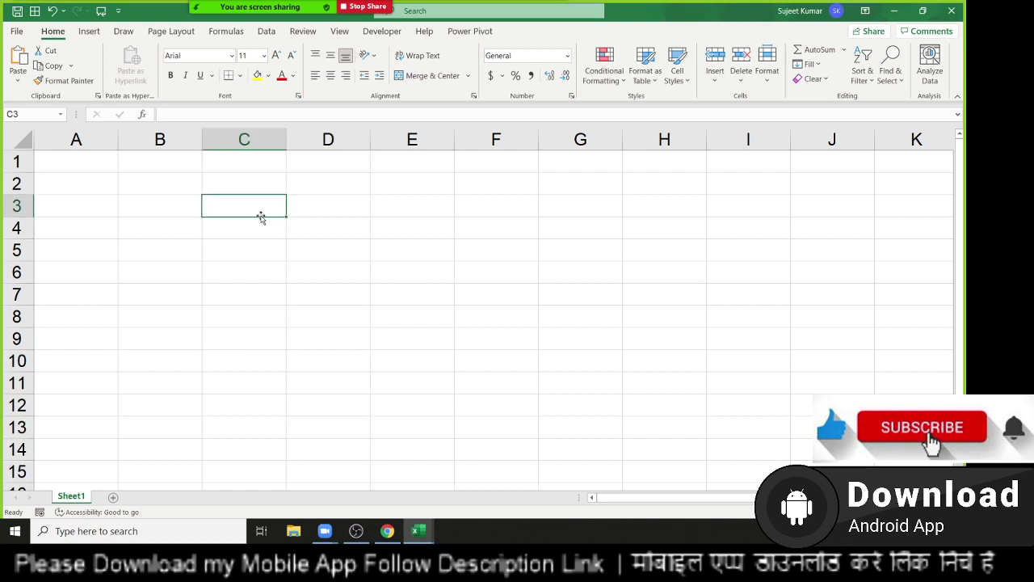
pyautogui.press('Up')
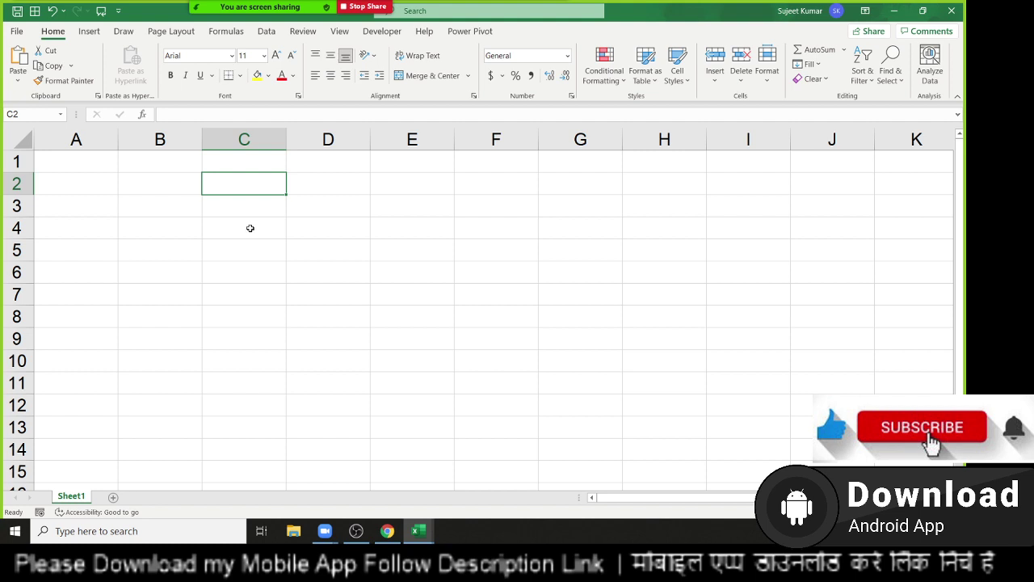
pyautogui.write('20')
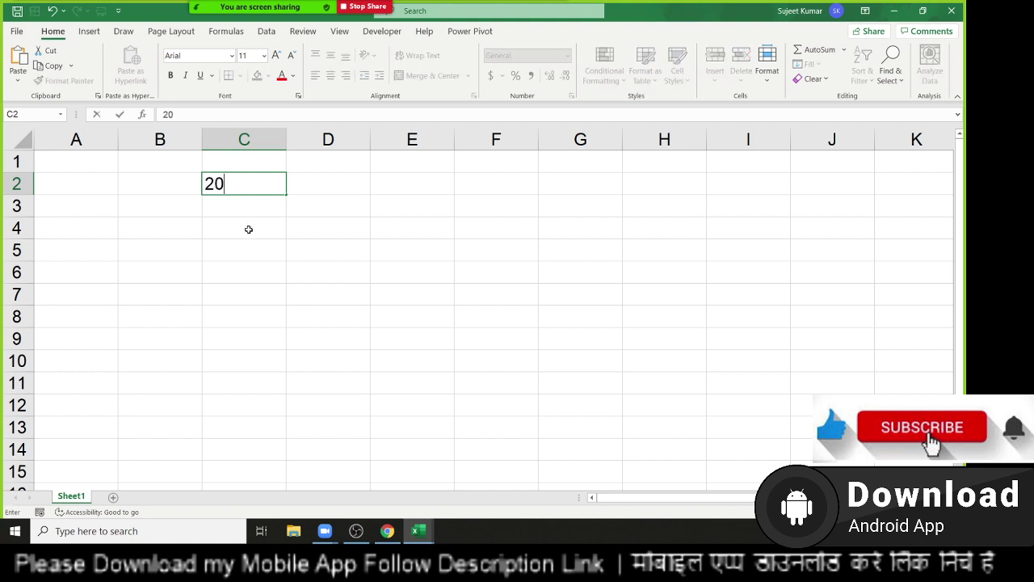
pyautogui.press('Right')
pyautogui.press('Right')
pyautogui.press('Right')
pyautogui.write('30')
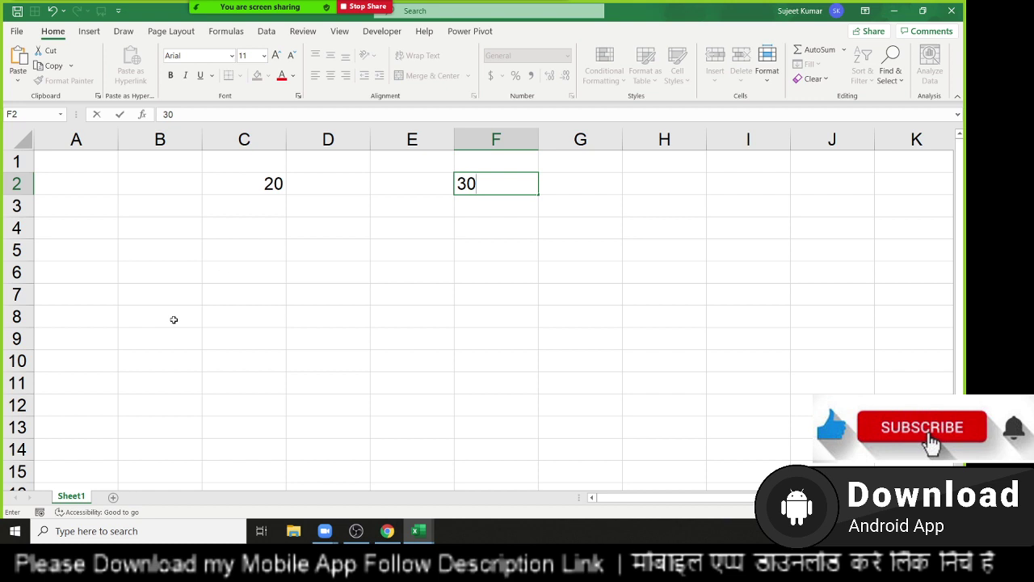
pyautogui.press('Right')
# Step: Copy C2 and paste it into F2, then undo so F2 keeps 30
pyautogui.press('Left')
pyautogui.press('Left')
pyautogui.press('Left')
pyautogui.press('Left')
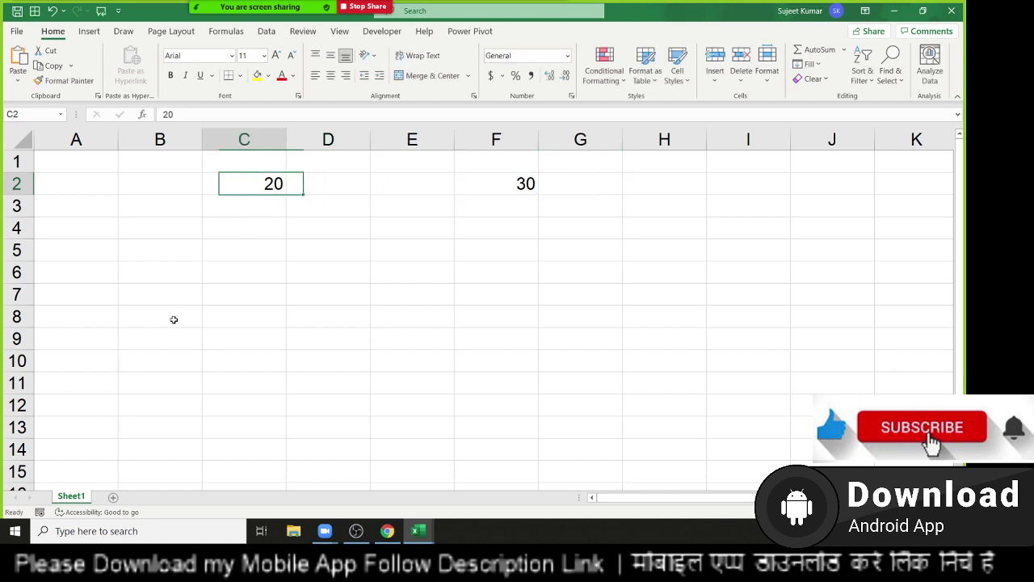
pyautogui.hotkey('ctrl', 'c')
pyautogui.press('Right')
pyautogui.press('Right')
pyautogui.press('Right')
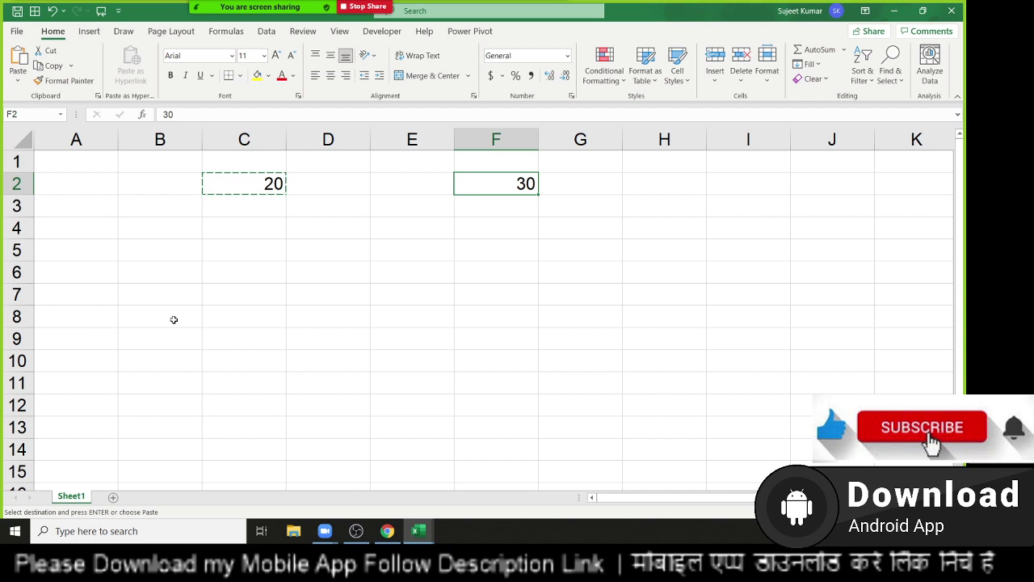
pyautogui.hotkey('ctrl', 'v')
pyautogui.hotkey('ctrl', 'z')
# Step: Paste Special the copied 20 into F2 with the Add operation, making it 50
pyautogui.rightClick(513, 187)
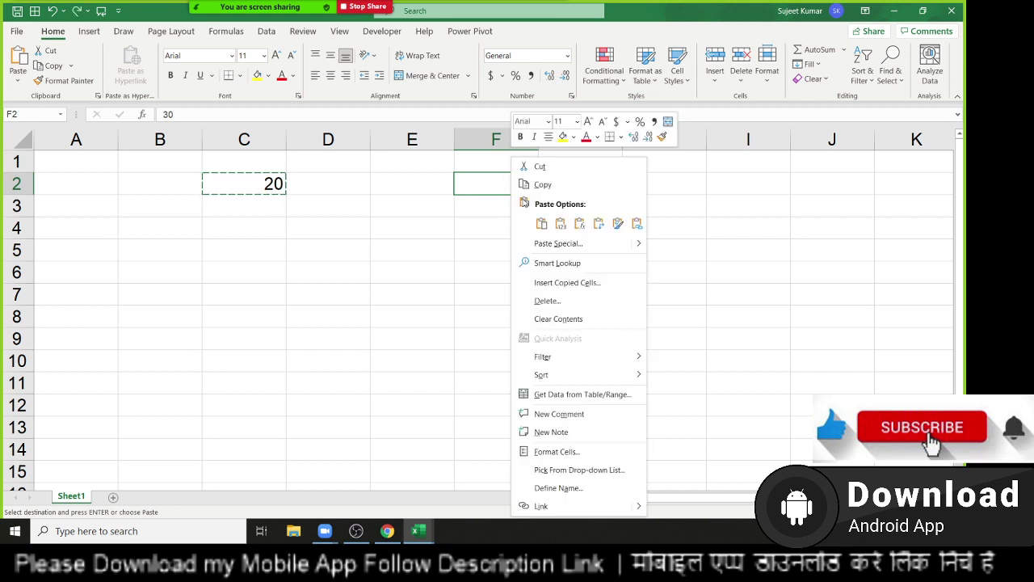
pyautogui.click(559, 243)
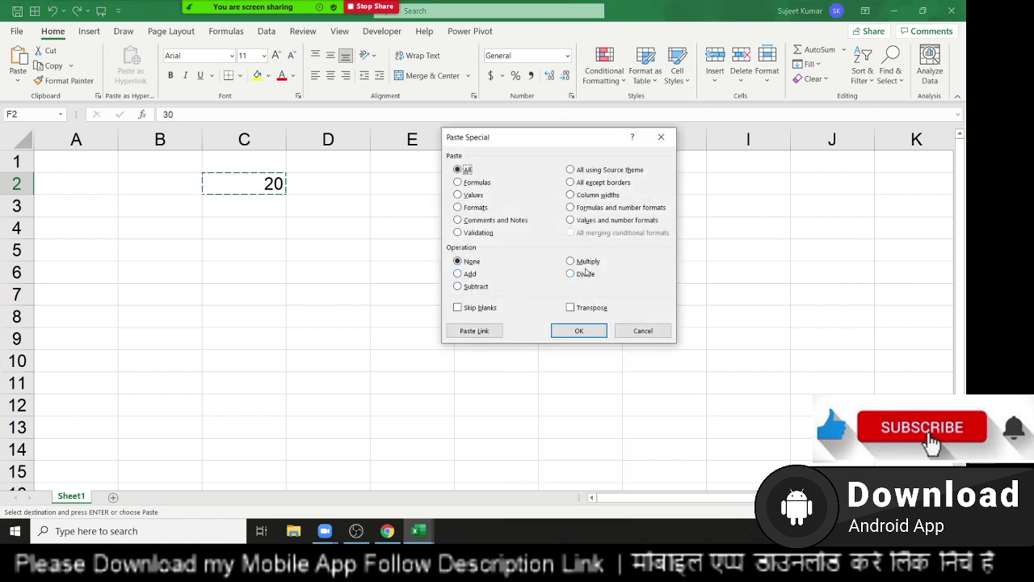
pyautogui.click(469, 274)
pyautogui.moveTo(520, 145)
pyautogui.mouseDown()
pyautogui.moveTo(393, 258)
pyautogui.moveTo(354, 216)
pyautogui.mouseUp()
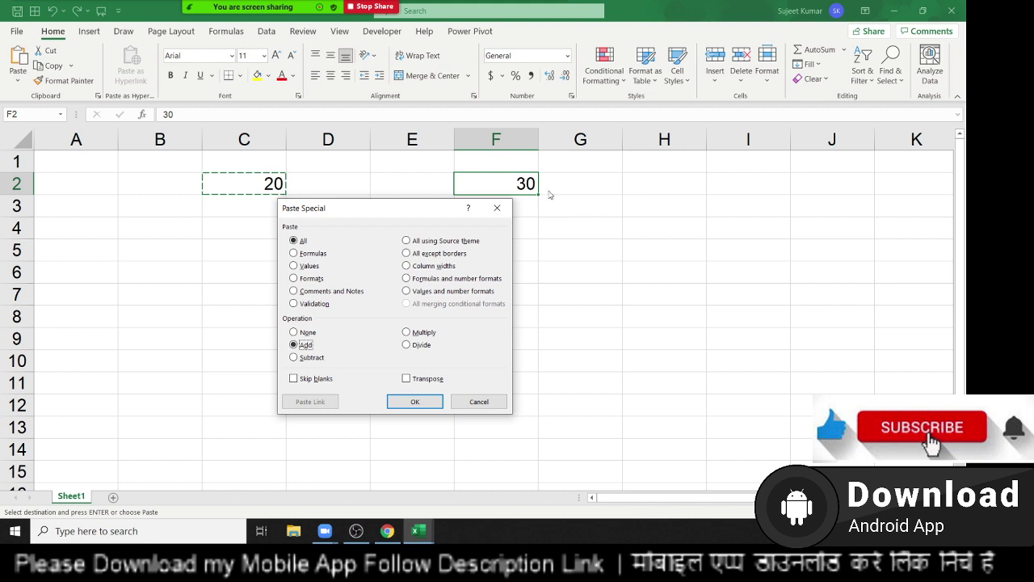
pyautogui.click(440, 401)
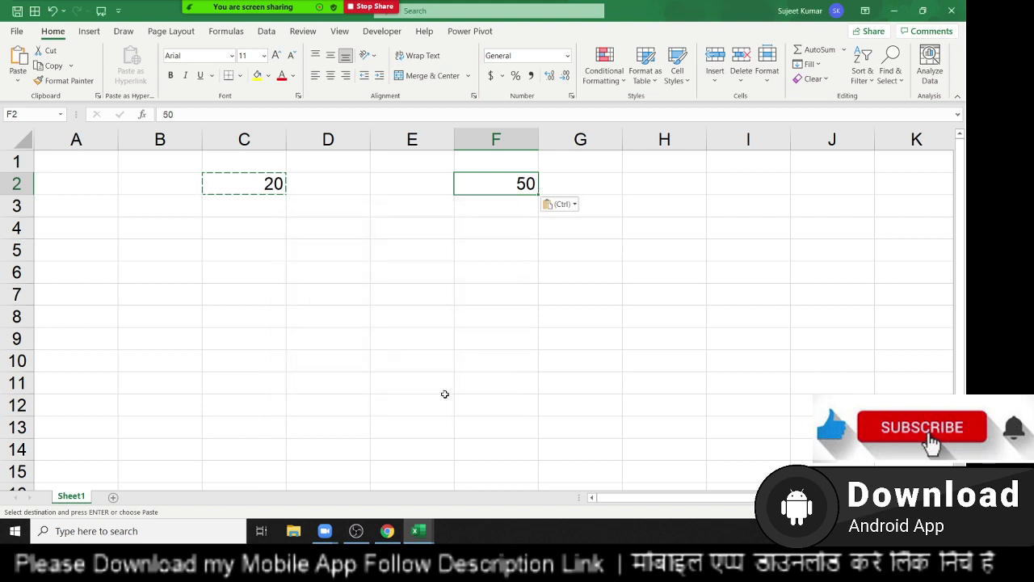
pyautogui.click(391, 319)
pyautogui.click(238, 162)
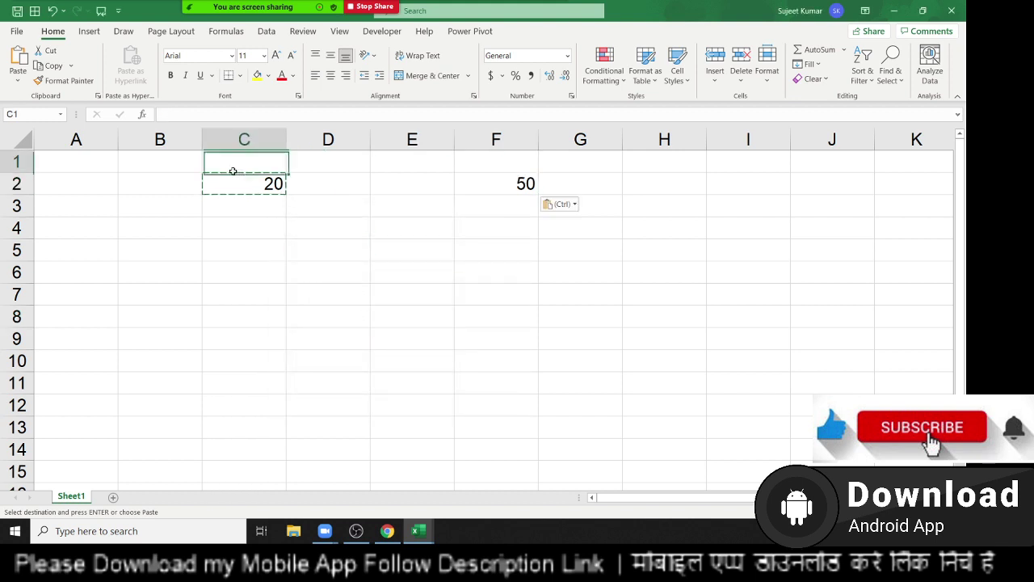
# Step: Undo the add, then Paste Special Subtract the copied 20 into F2, giving 10
pyautogui.moveTo(194, 156); pyautogui.dragTo(751, 284)
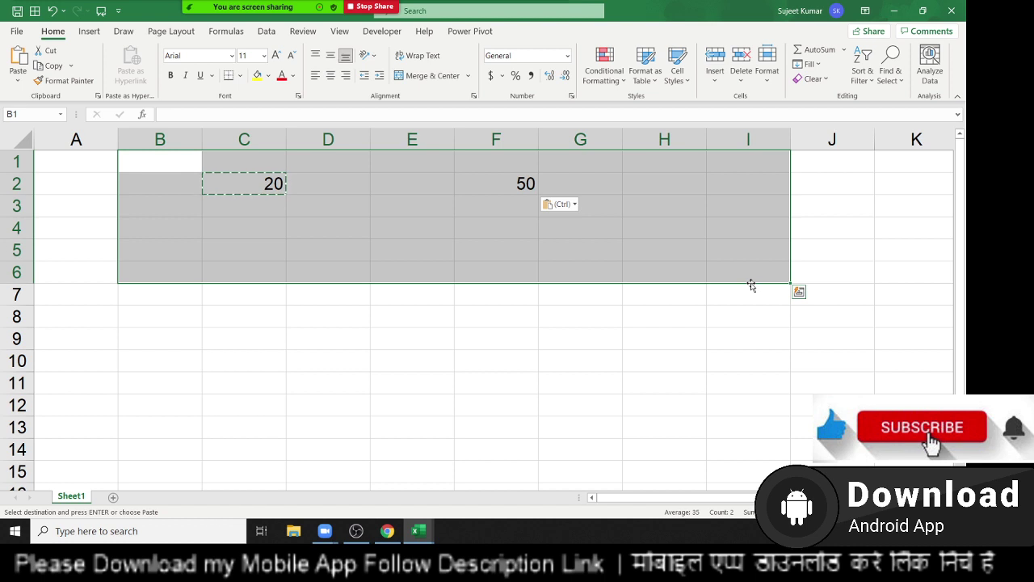
pyautogui.hotkey('ctrl', 'z')
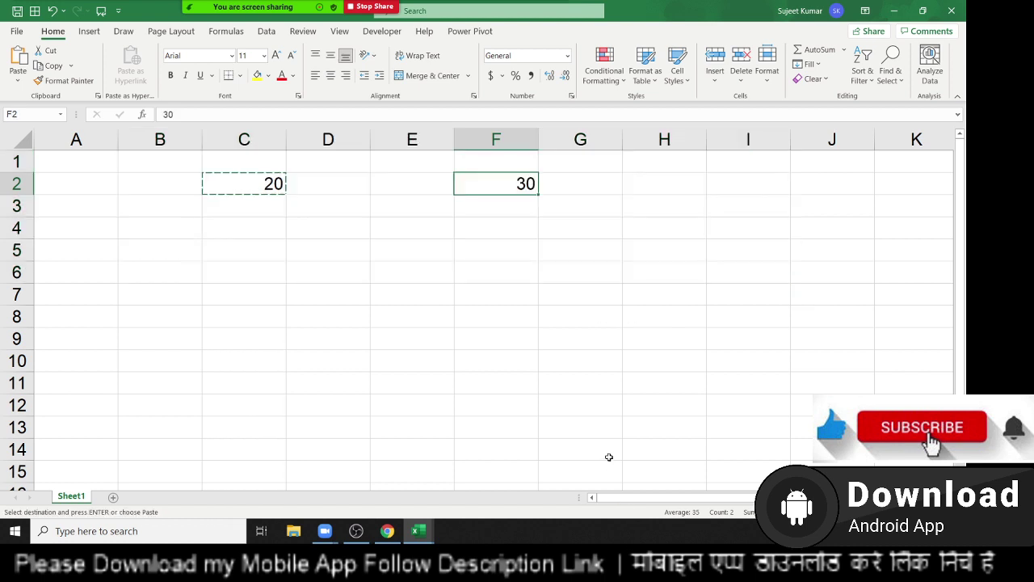
pyautogui.rightClick(509, 186)
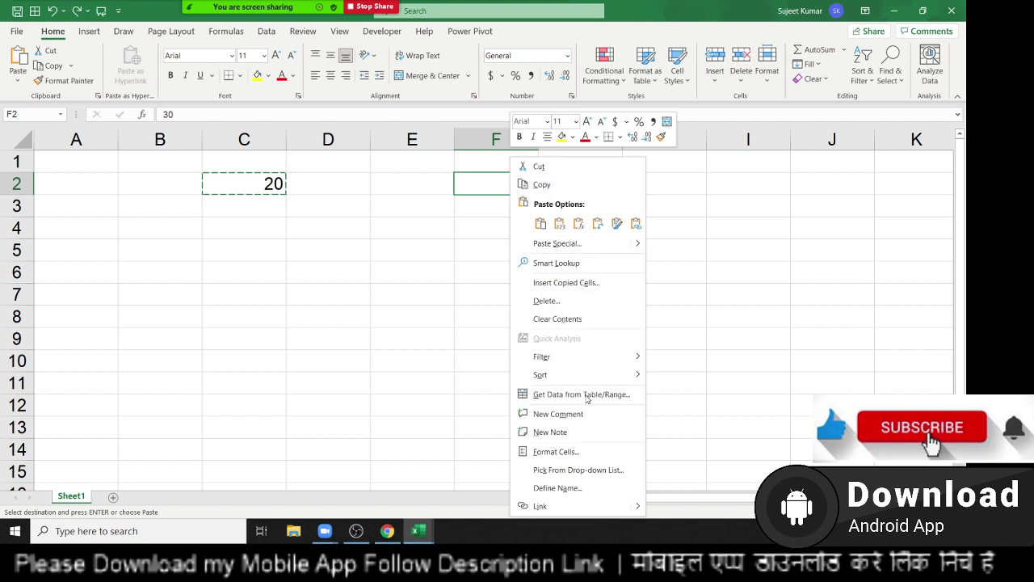
pyautogui.click(559, 246)
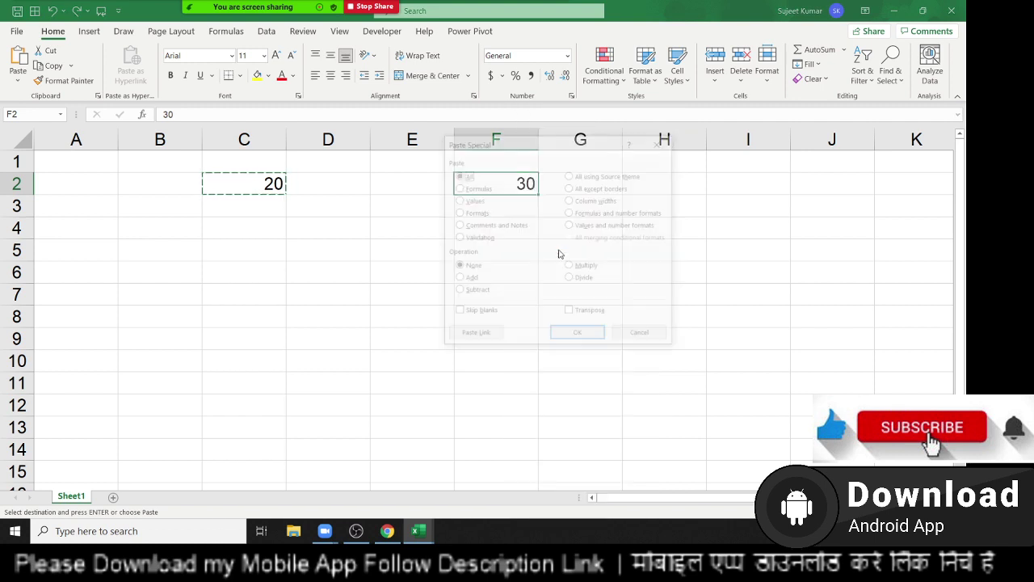
pyautogui.click(475, 291)
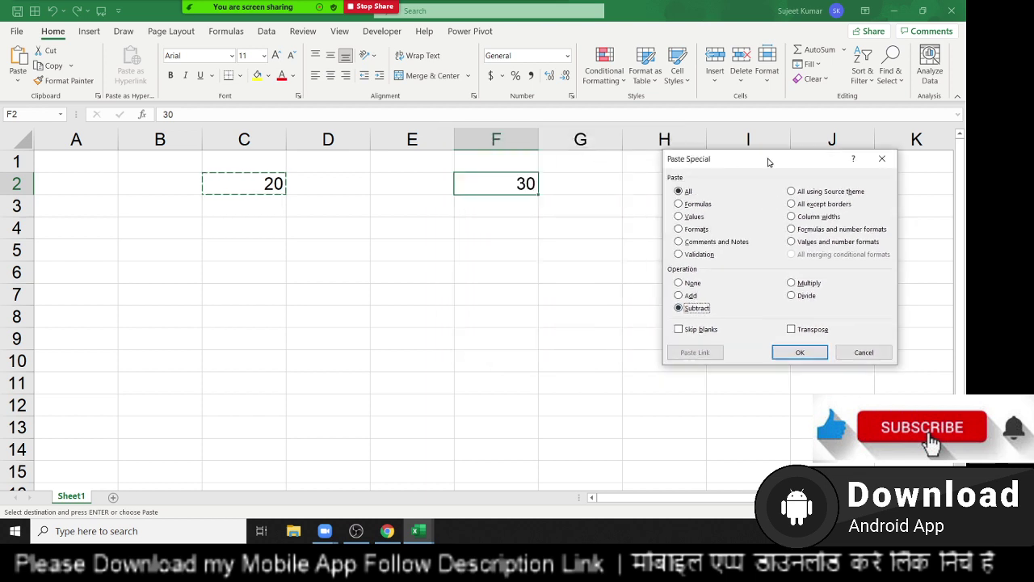
pyautogui.moveTo(546, 145); pyautogui.dragTo(751, 109)
pyautogui.click(780, 300)
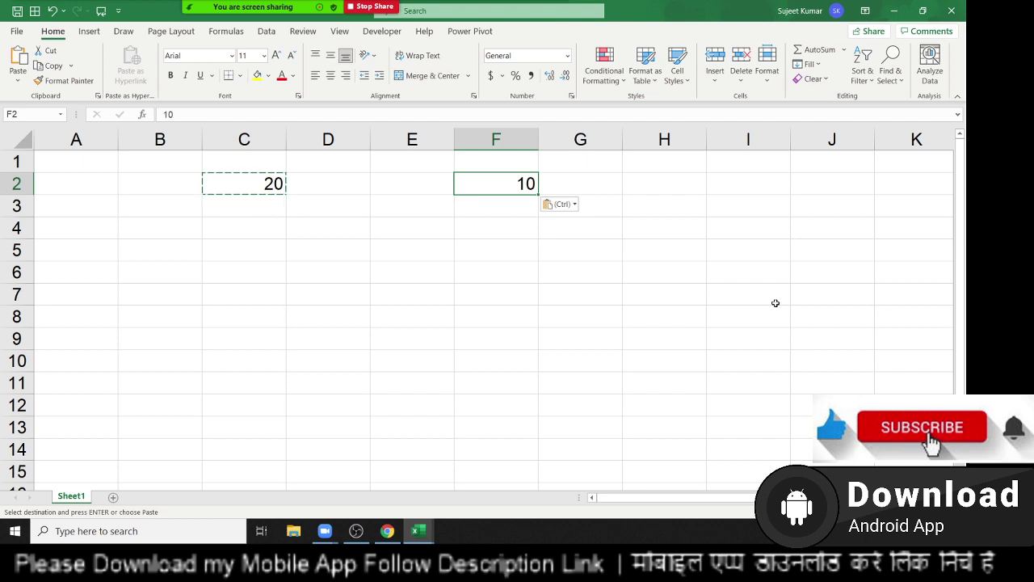
# Step: Clear B1:G6, undo the clear and the subtract so F2 shows 30, and cancel the copy
pyautogui.click(476, 279)
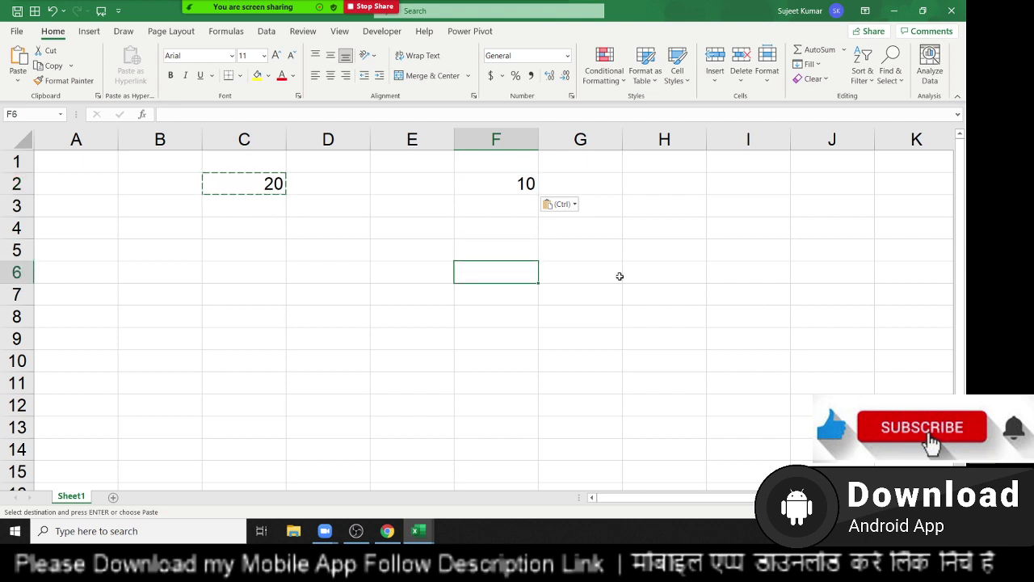
pyautogui.moveTo(619, 277); pyautogui.dragTo(153, 20)
pyautogui.press('Delete')
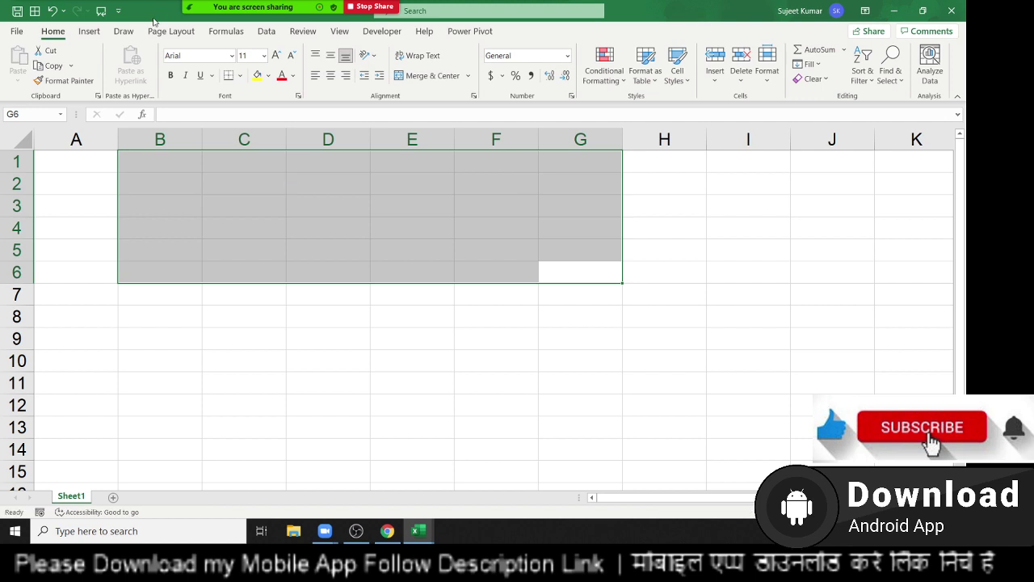
pyautogui.hotkey('ctrl', 'z')
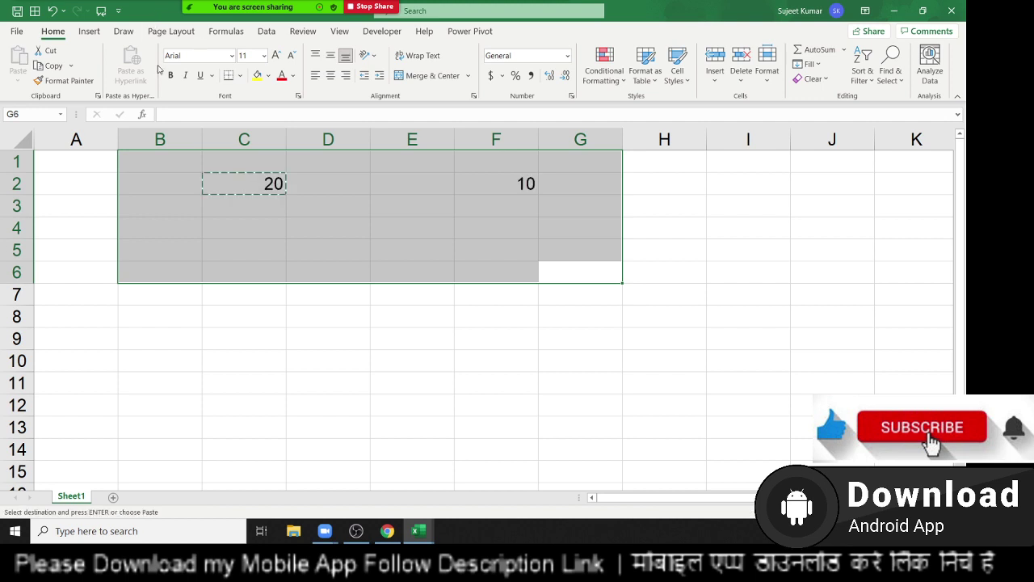
pyautogui.hotkey('ctrl', 'z')
pyautogui.press('Escape')
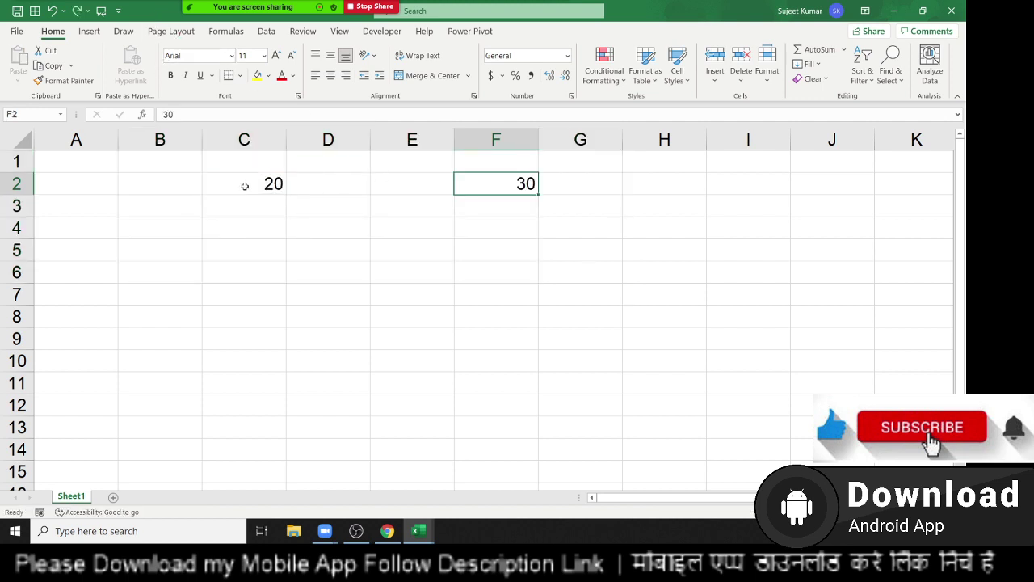
pyautogui.click(241, 183)
# Step: Copy C2 and Paste Special Divide it into F2, turning 30 into 1.5
pyautogui.click(522, 184)
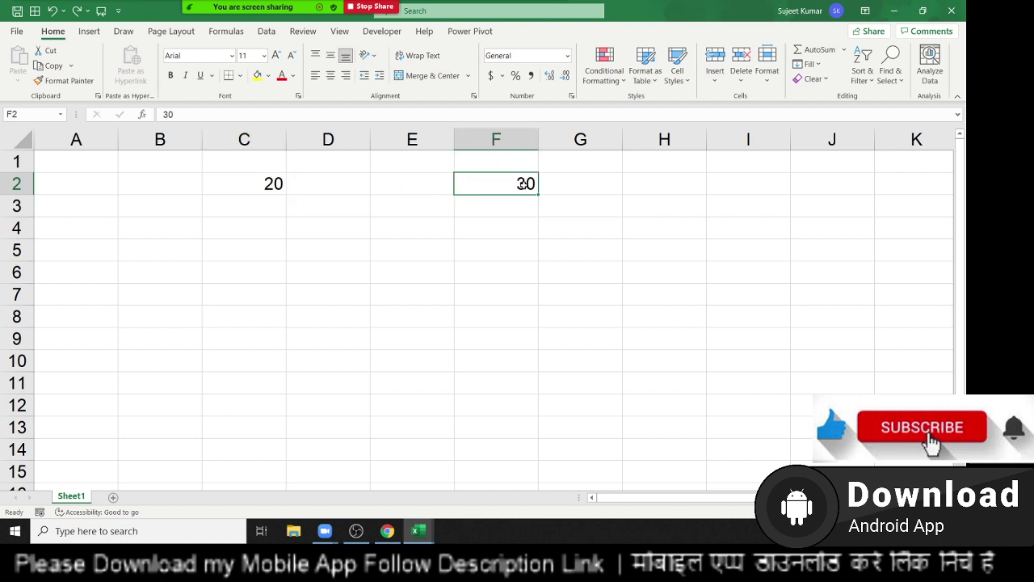
pyautogui.click(255, 179)
pyautogui.hotkey('ctrl', 'c')
pyautogui.click(525, 185)
pyautogui.rightClick(525, 186)
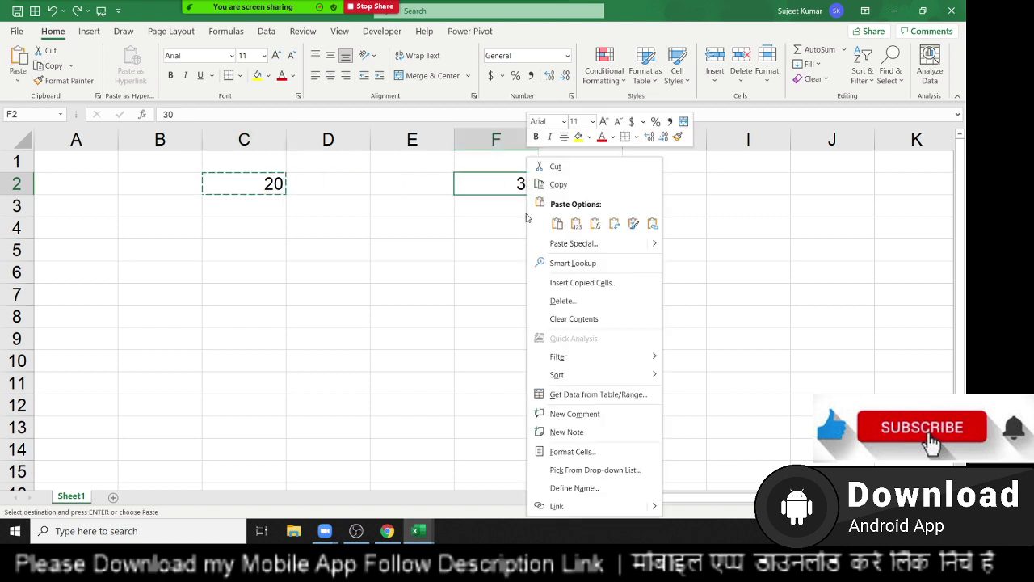
pyautogui.click(573, 243)
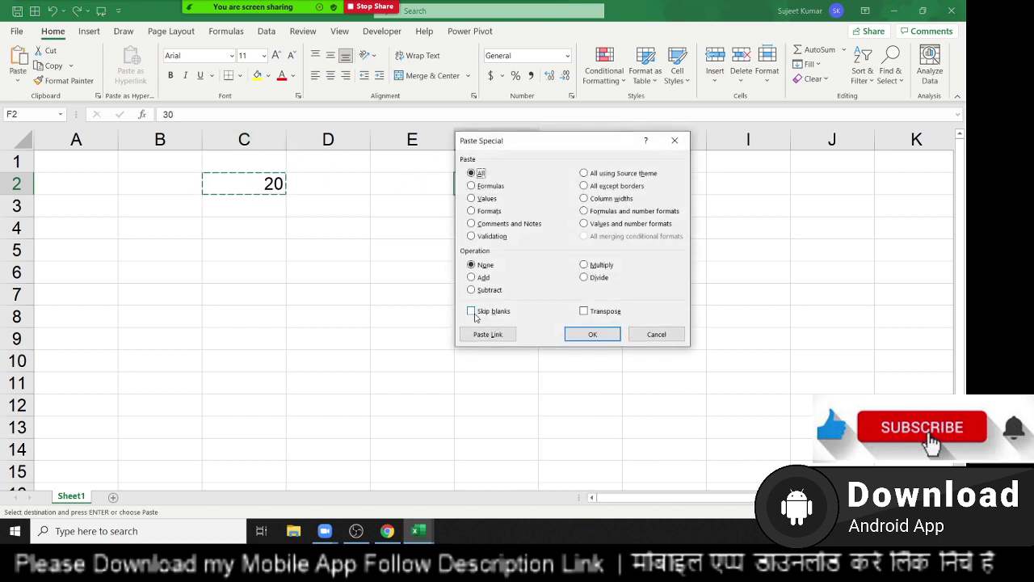
pyautogui.click(584, 277)
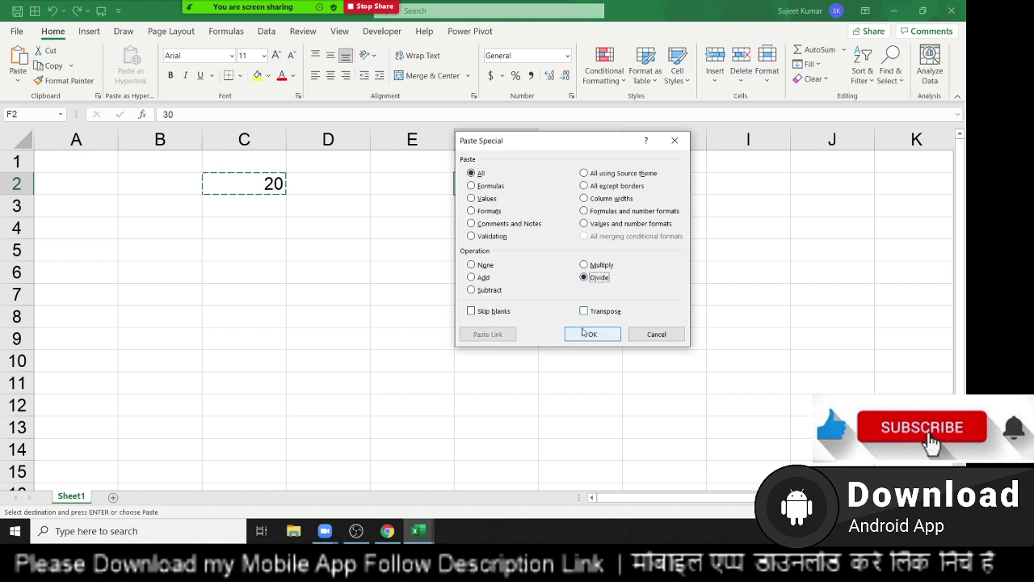
pyautogui.click(586, 333)
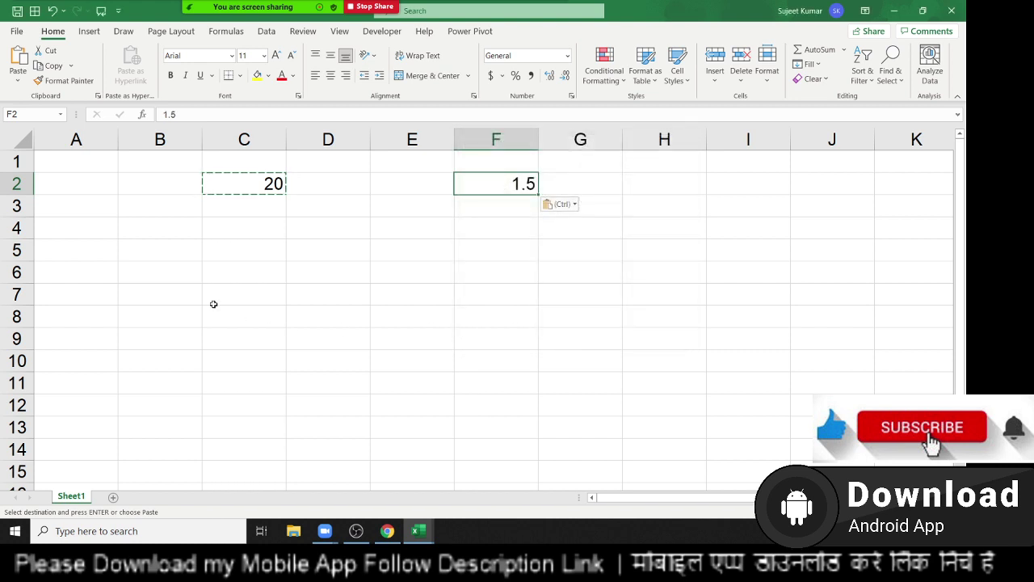
# Step: Clear the values from B1:G4 and return to A1
pyautogui.moveTo(185, 164); pyautogui.dragTo(552, 230)
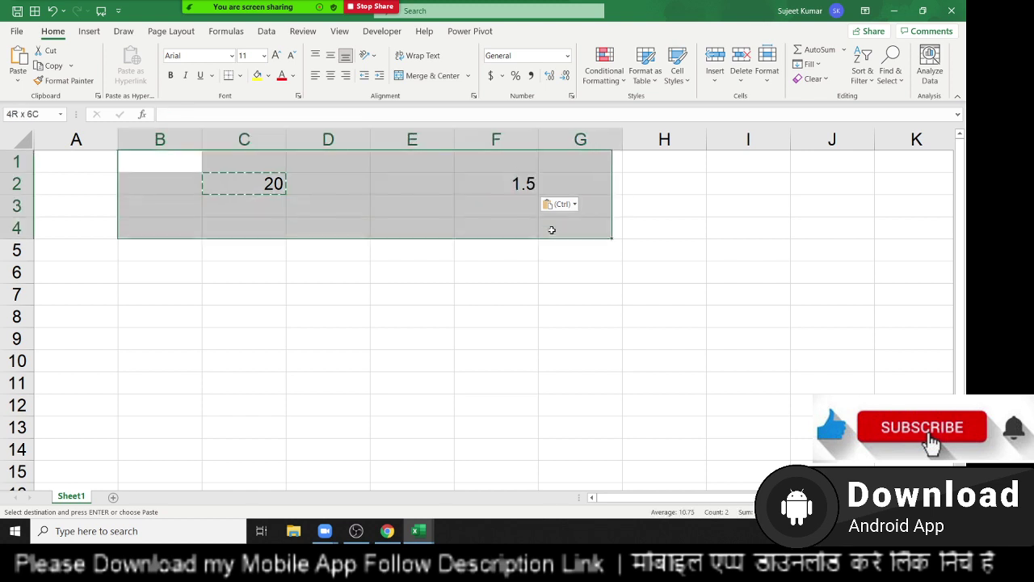
pyautogui.press('Delete')
pyautogui.hotkey('ctrl', 'Home')
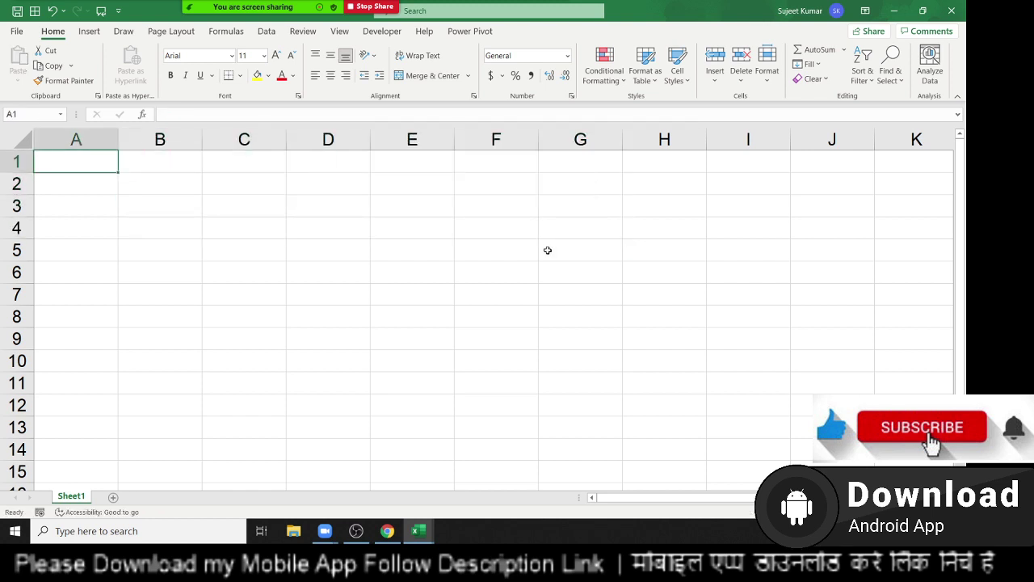
# Step: Enter the Name heading in A1 and fill eight names down A2:A9
pyautogui.write('Nam')
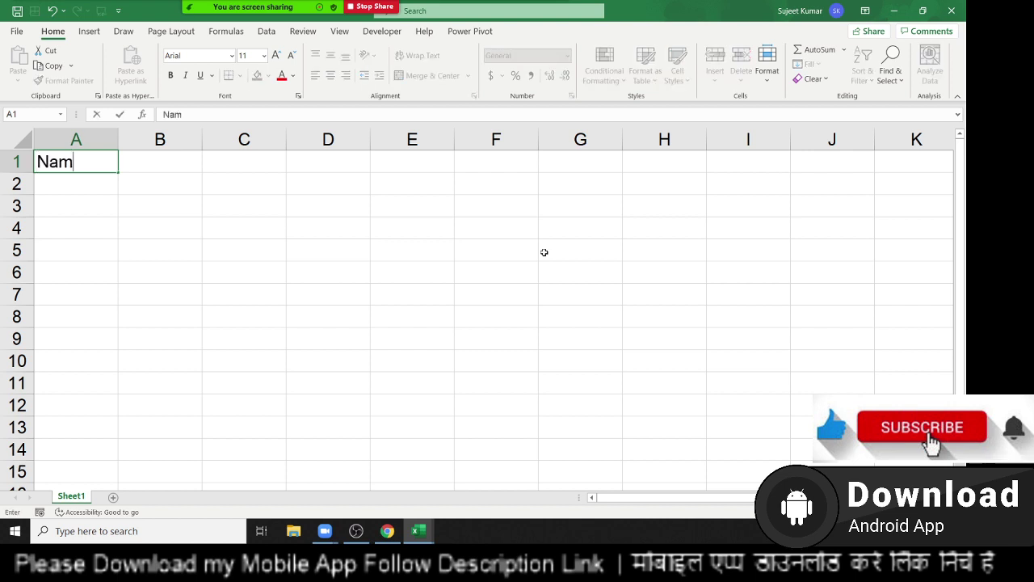
pyautogui.write('e')
pyautogui.press('Return')
pyautogui.write('Puja')
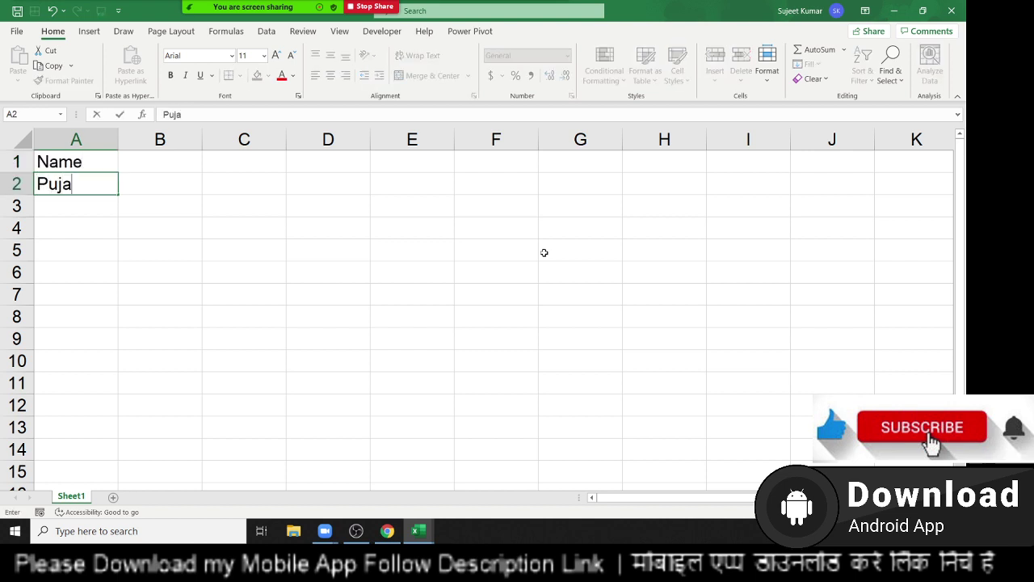
pyautogui.click(188, 291)
pyautogui.click(102, 181)
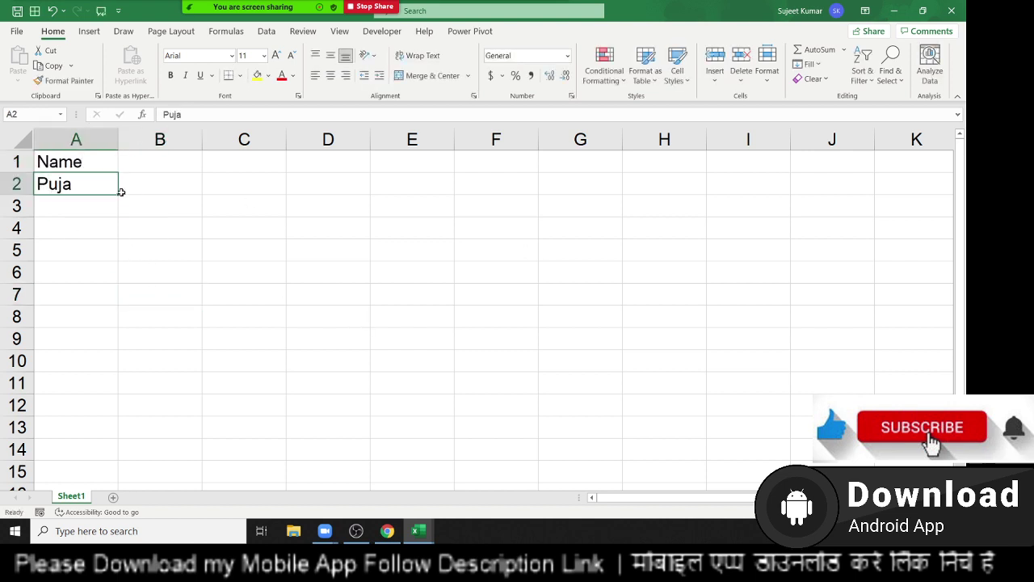
pyautogui.moveTo(118, 193); pyautogui.dragTo(95, 349)
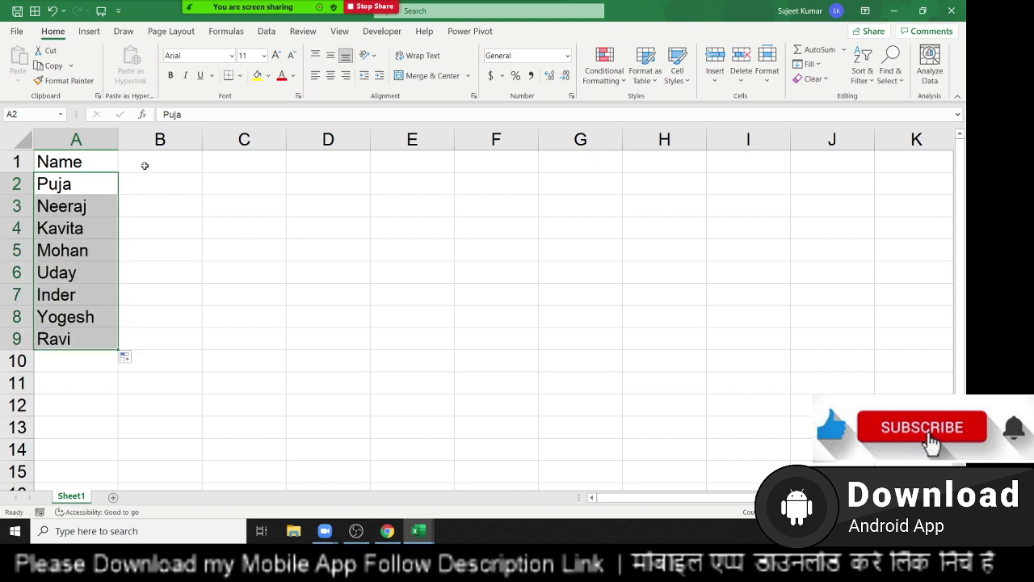
# Step: Enter P-1 in B1 and extend the headers P-2 through P-4 across to E1
pyautogui.click(147, 166)
pyautogui.write('P-')
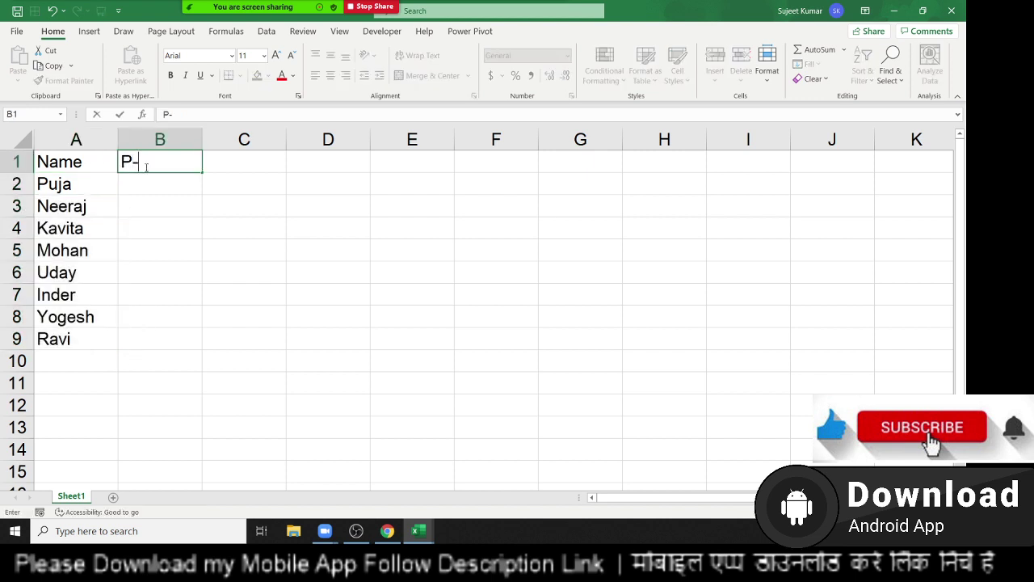
pyautogui.write('1')
pyautogui.press('Return')
pyautogui.click(147, 166)
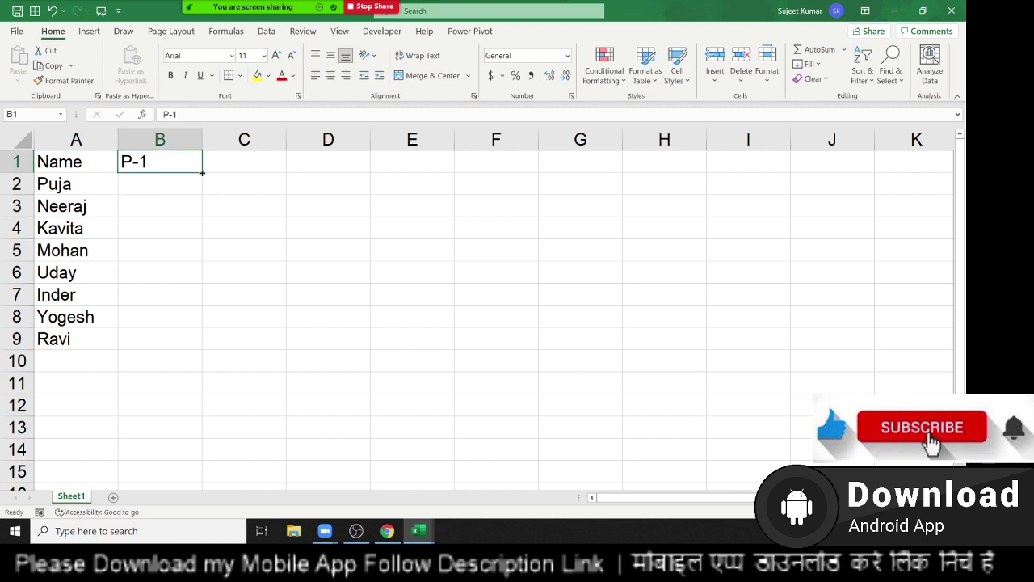
pyautogui.moveTo(202, 172); pyautogui.dragTo(453, 174)
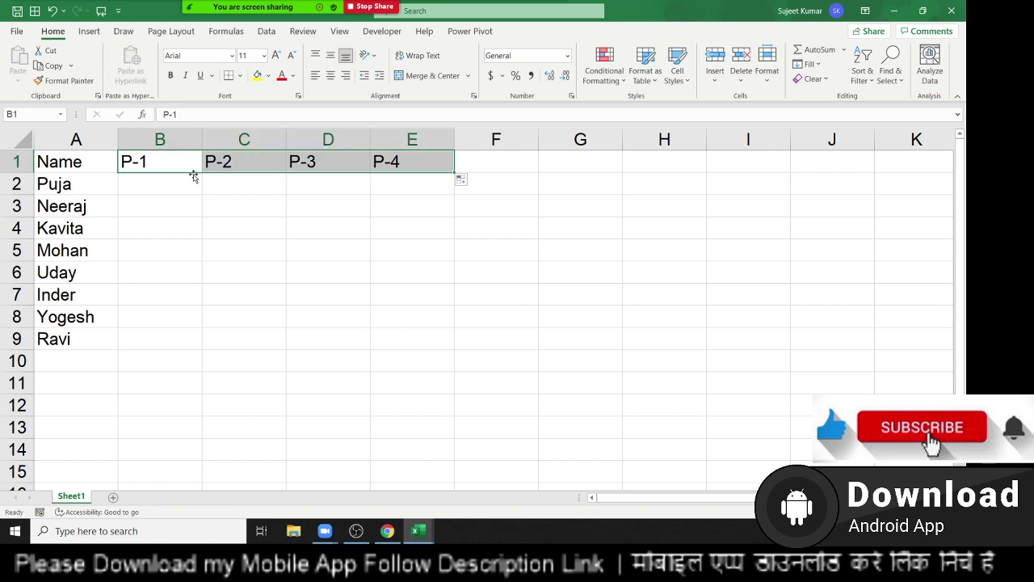
pyautogui.click(151, 181)
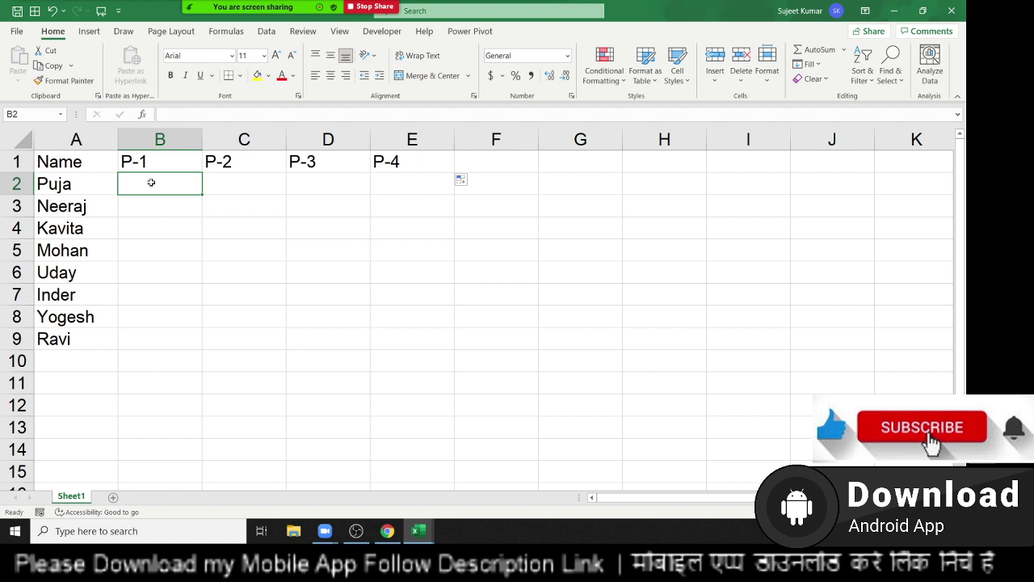
pyautogui.click(248, 211)
pyautogui.click(145, 183)
# Step: Enter =RANDBETWEEN(10,90) in B2
pyautogui.doubleClick(152, 184)
pyautogui.write('=')
pyautogui.write('ra')
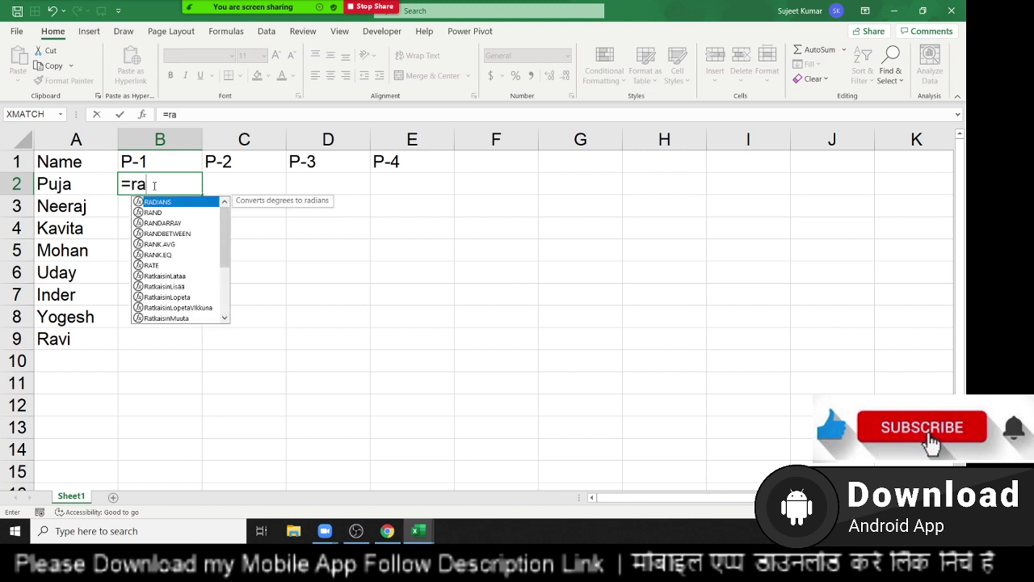
pyautogui.press('Down')
pyautogui.press('Down')
pyautogui.press('Down')
pyautogui.press('Tab')
pyautogui.write('10')
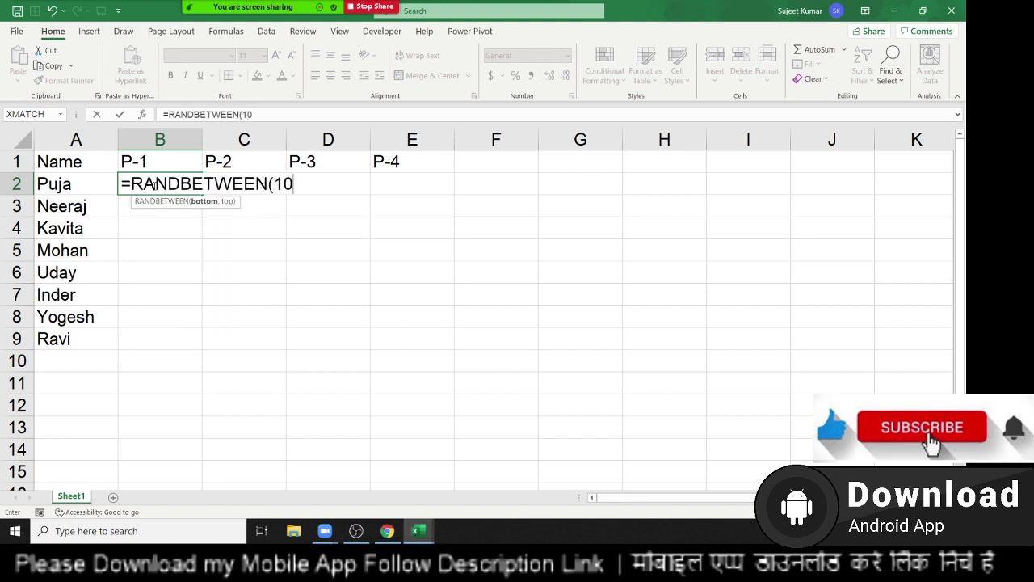
pyautogui.write(',90')
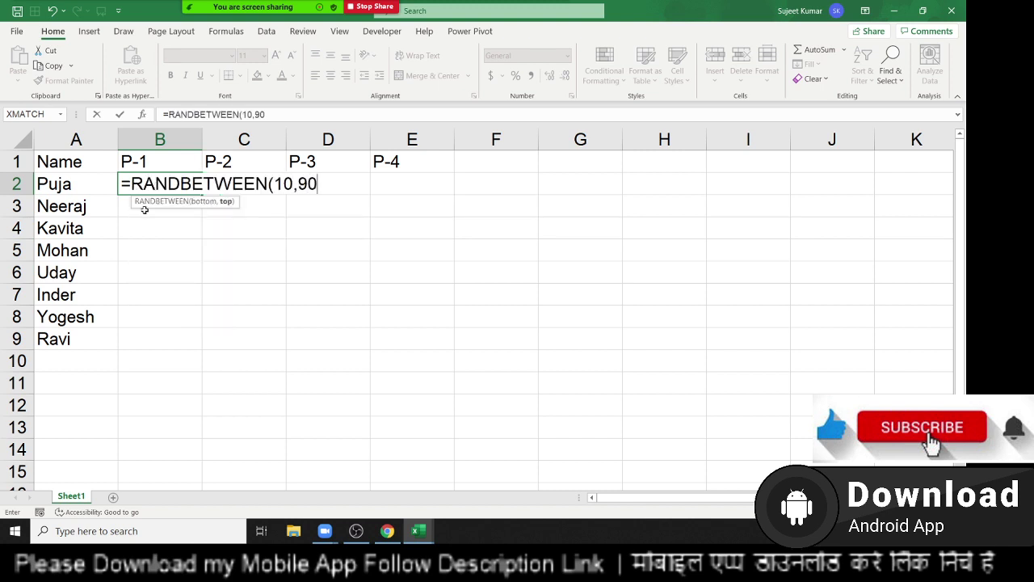
pyautogui.write(')')
pyautogui.press('Return')
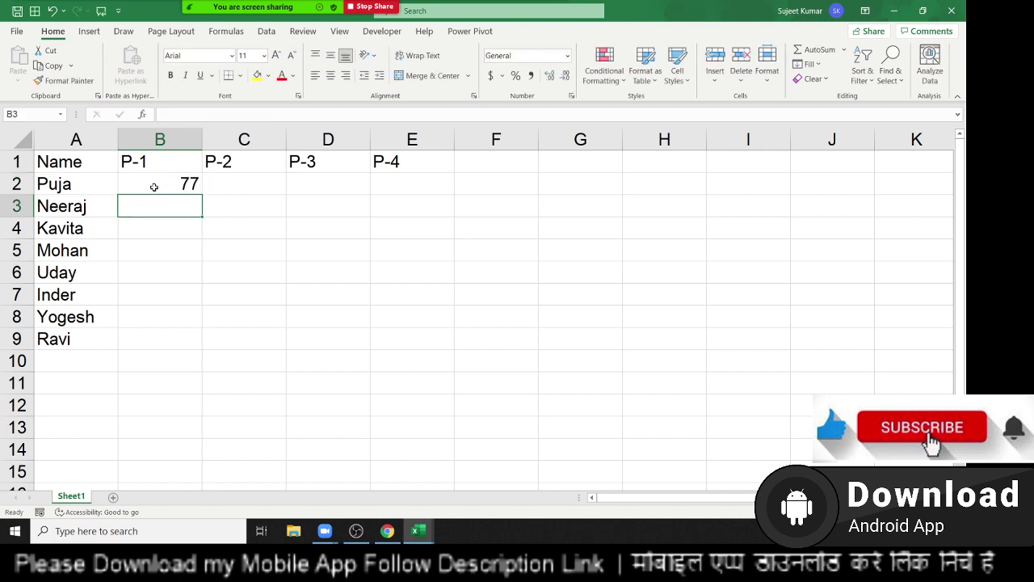
# Step: Fill the random formula through B2:E9 with Ctrl+D and Ctrl+R, watching the values recalculate
pyautogui.moveTo(154, 185)
pyautogui.mouseDown()
pyautogui.moveTo(270, 267)
pyautogui.moveTo(433, 338)
pyautogui.mouseUp()
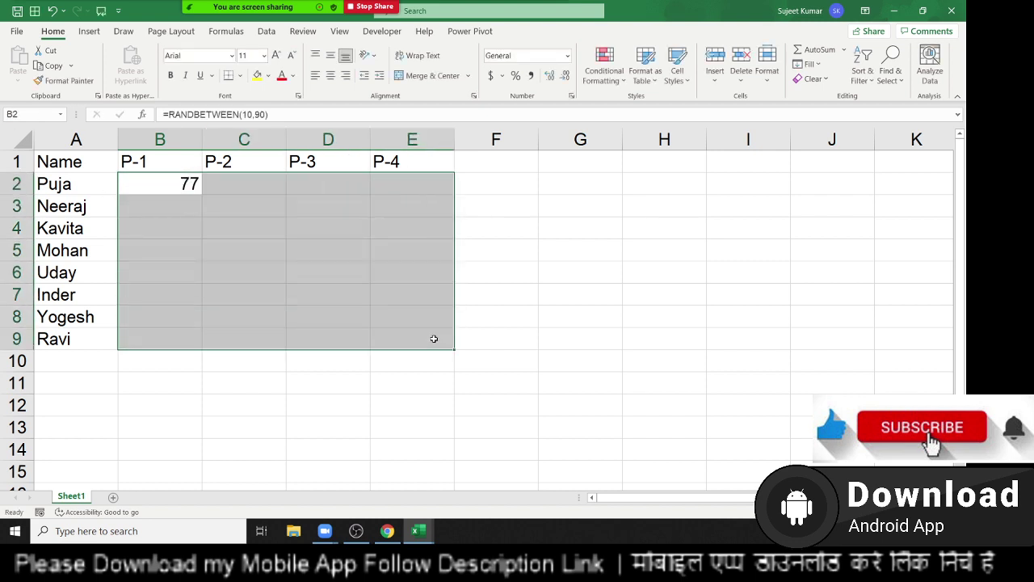
pyautogui.hotkey('ctrl', 'd')
pyautogui.hotkey('ctrl', 'r')
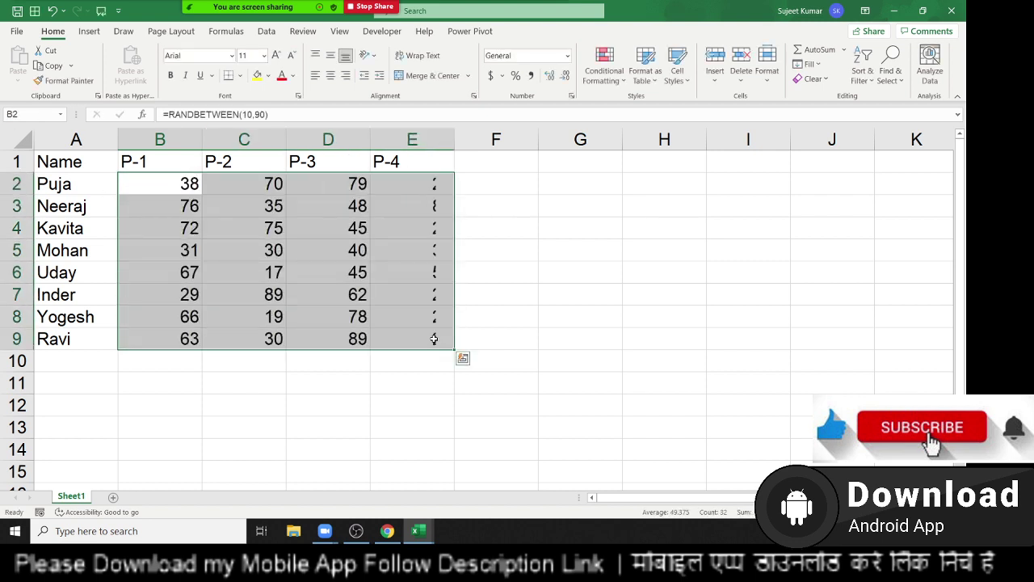
pyautogui.click(573, 188)
pyautogui.click(567, 223)
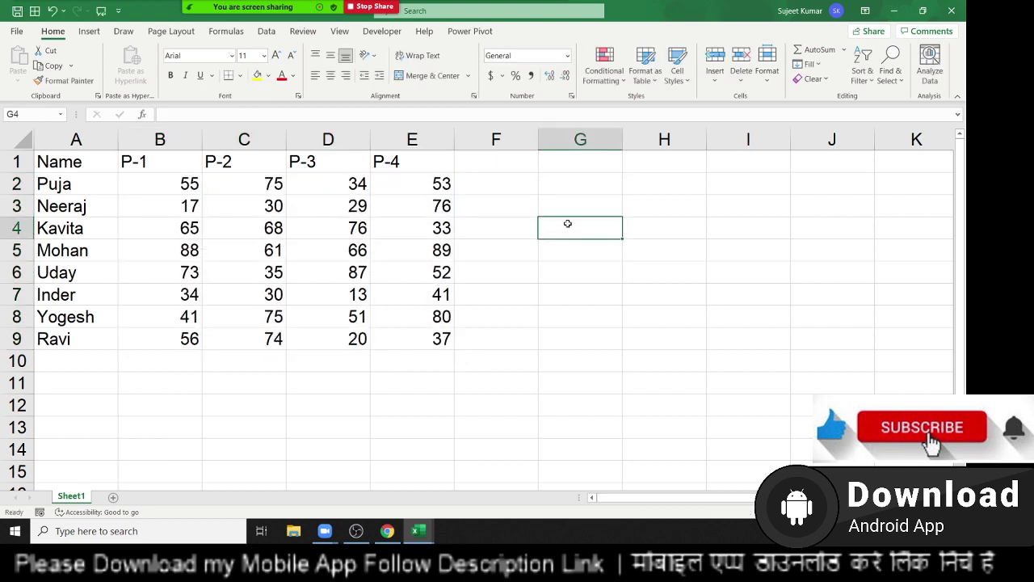
pyautogui.click(564, 296)
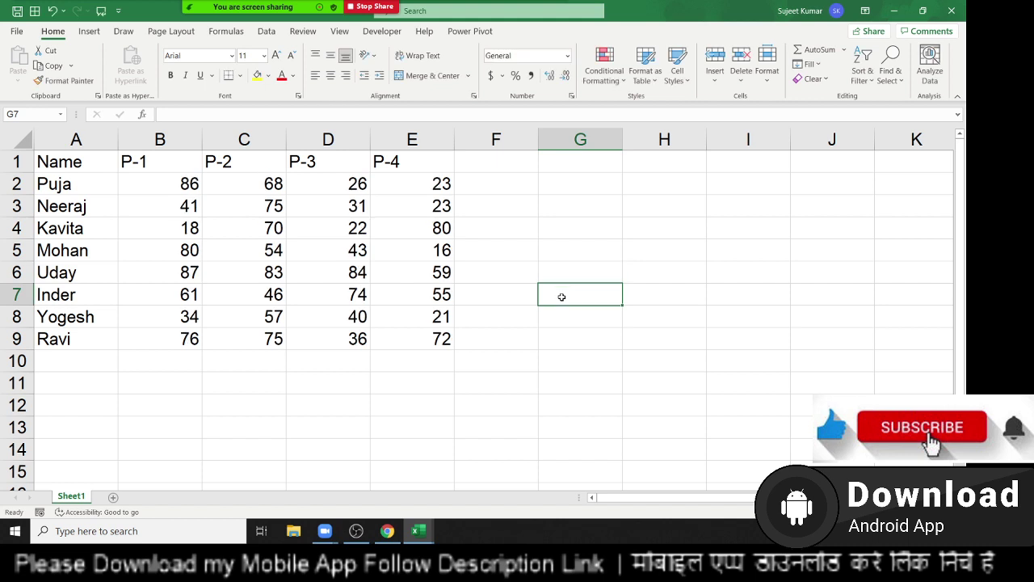
pyautogui.click(164, 187)
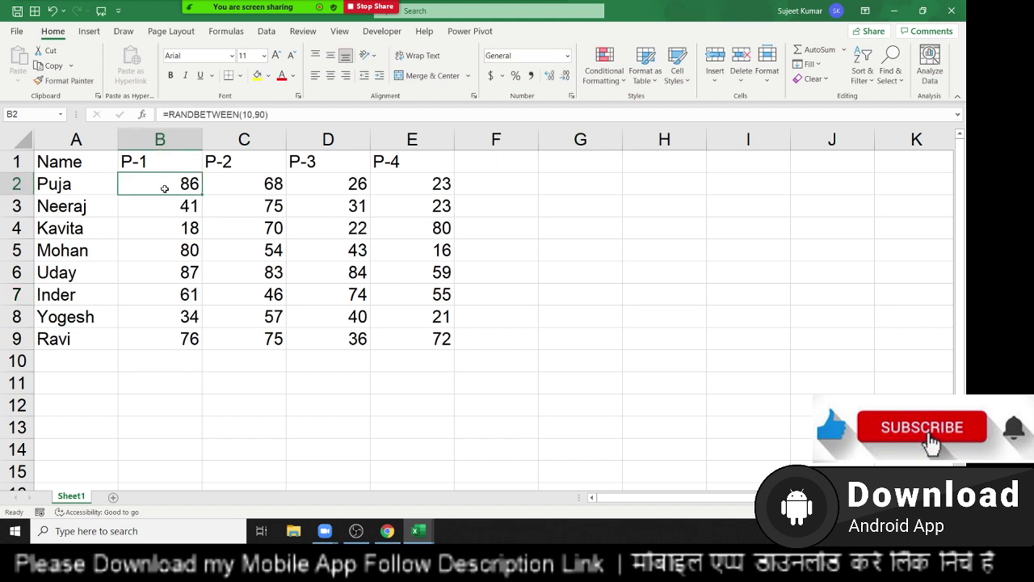
pyautogui.click(571, 221)
pyautogui.click(509, 184)
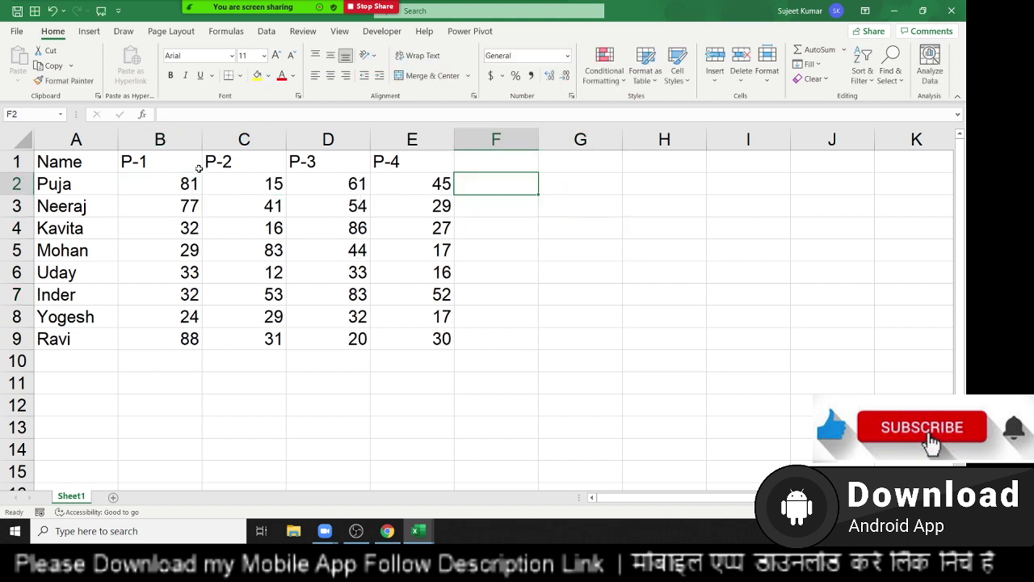
# Step: Copy B2:E9 and paste it back as values so the scores stop changing
pyautogui.moveTo(182, 183); pyautogui.dragTo(439, 337)
pyautogui.hotkey('ctrl', 'c')
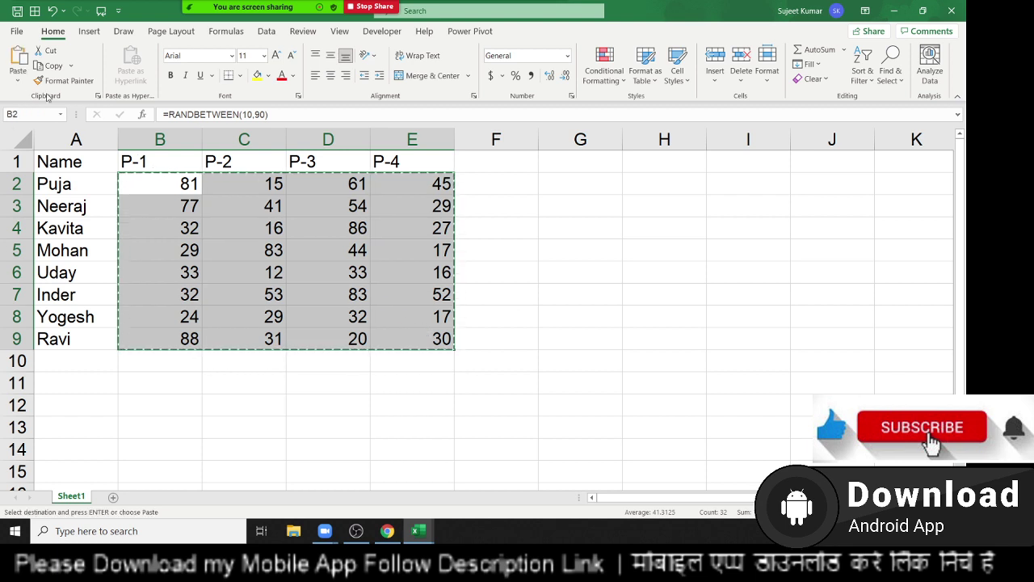
pyautogui.click(17, 78)
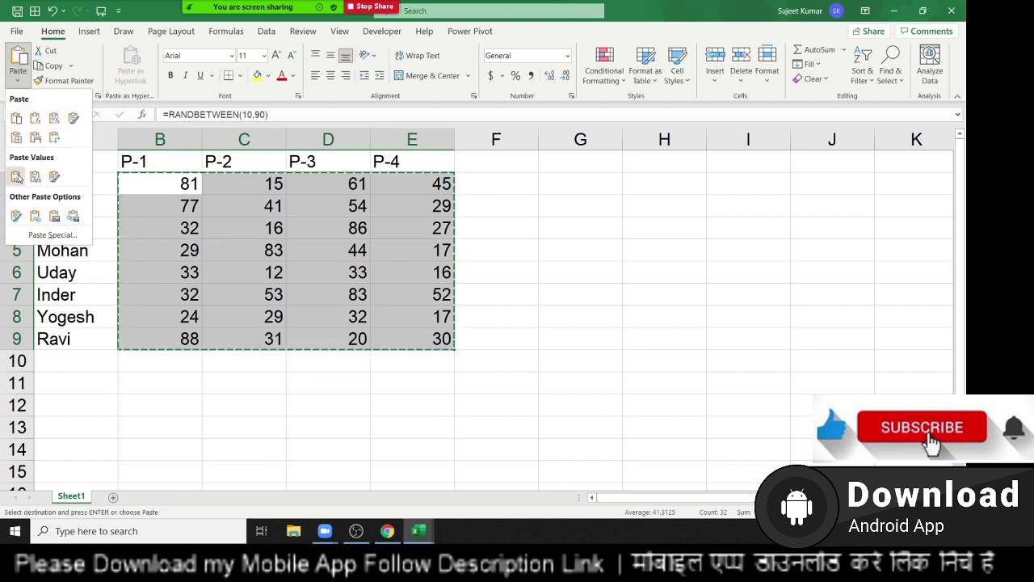
pyautogui.click(16, 176)
pyautogui.click(264, 233)
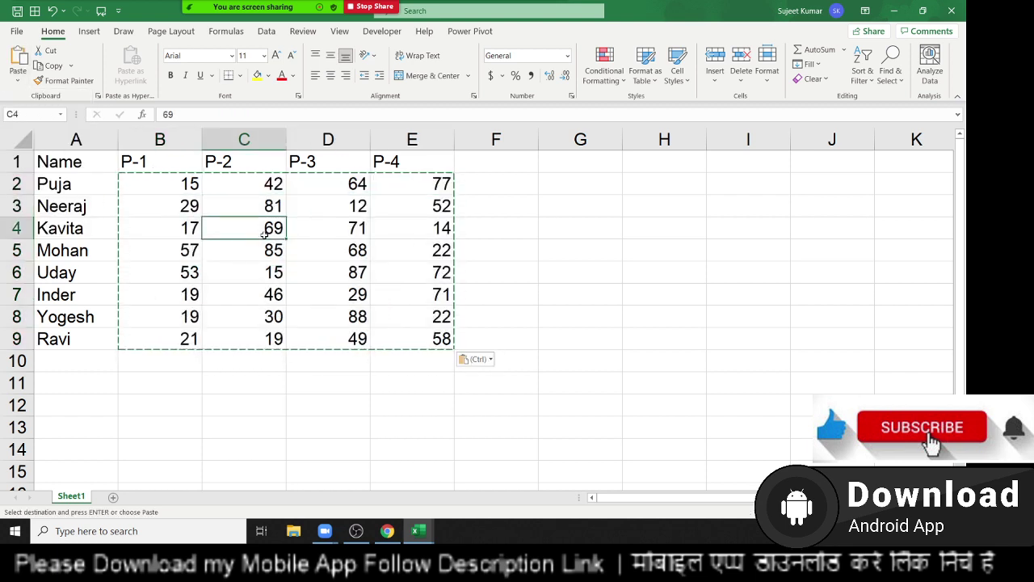
pyautogui.press('Escape')
pyautogui.moveTo(65, 158); pyautogui.dragTo(422, 336)
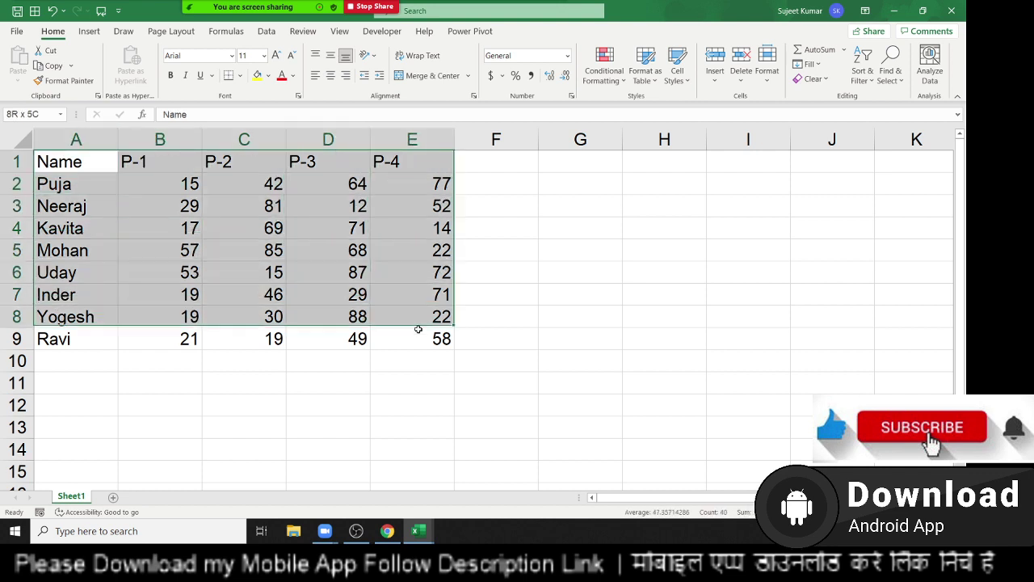
# Step: Apply All Borders to the A1:E9 Name and P-1 to P-4 table
pyautogui.click(240, 76)
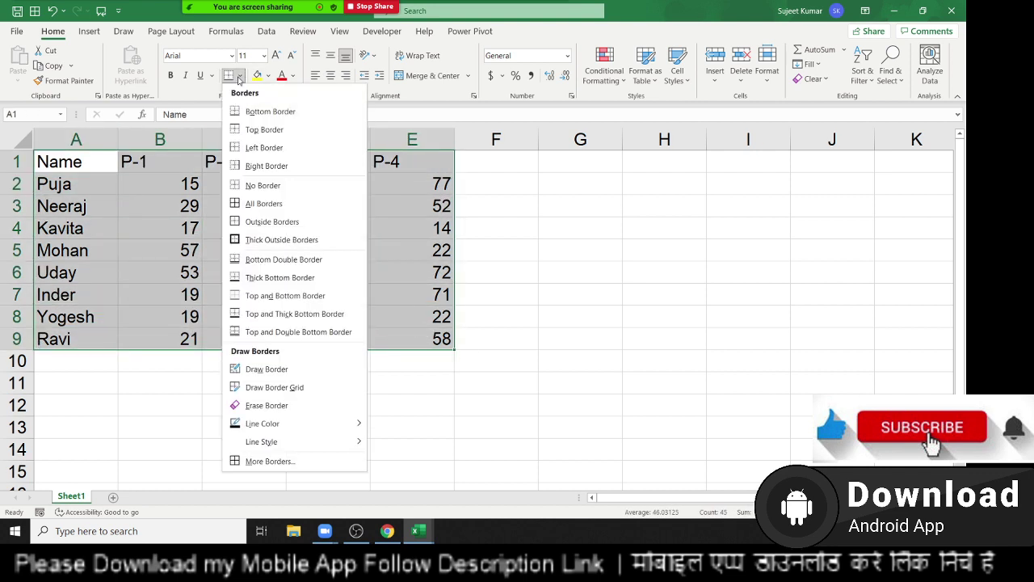
pyautogui.click(252, 204)
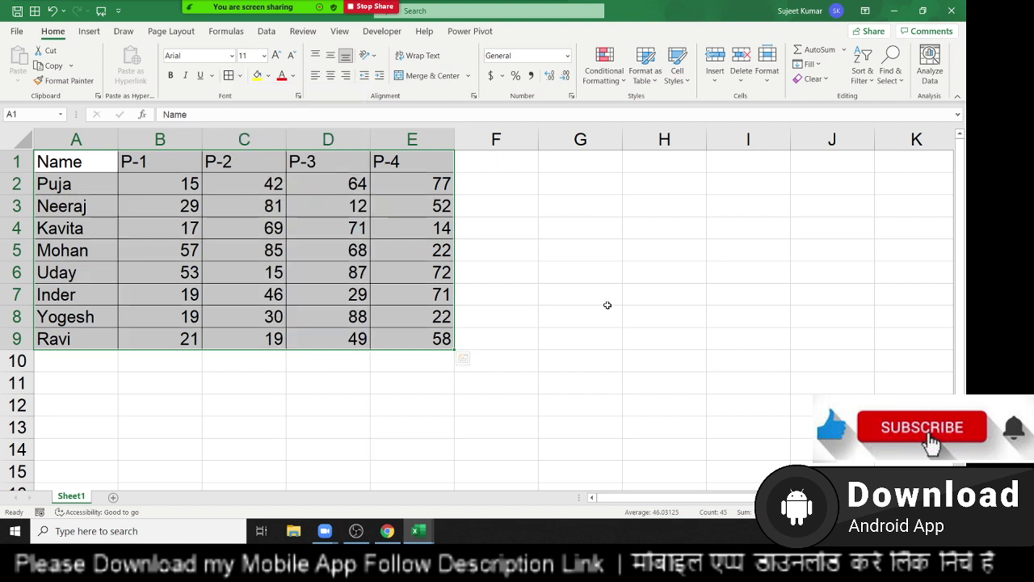
pyautogui.click(266, 249)
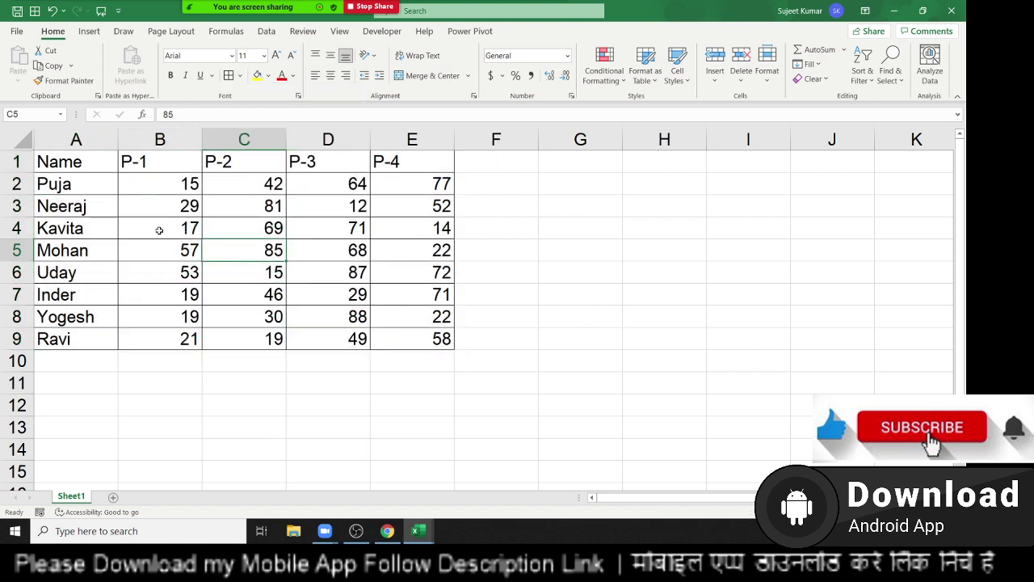
pyautogui.click(94, 210)
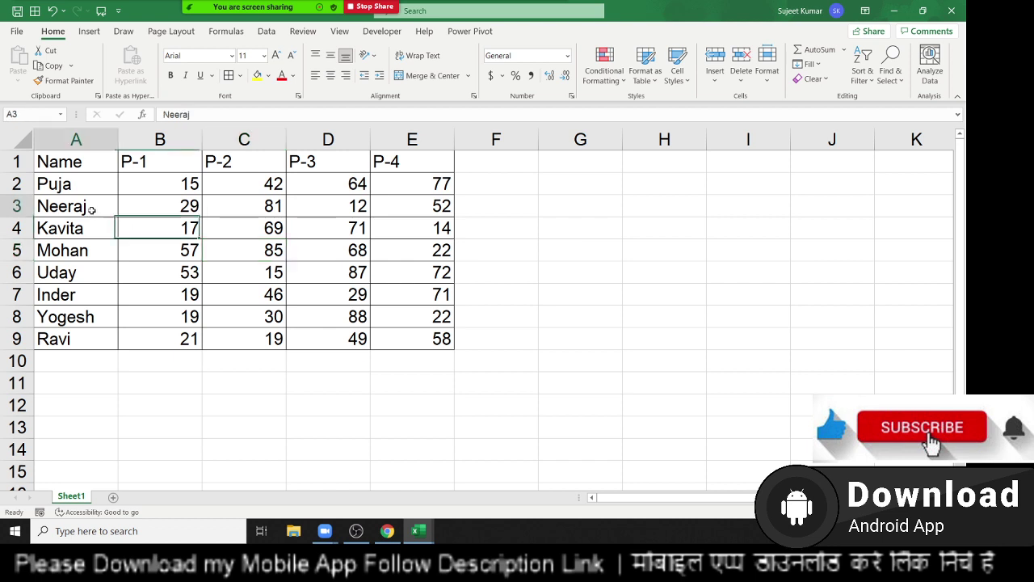
pyautogui.click(157, 209)
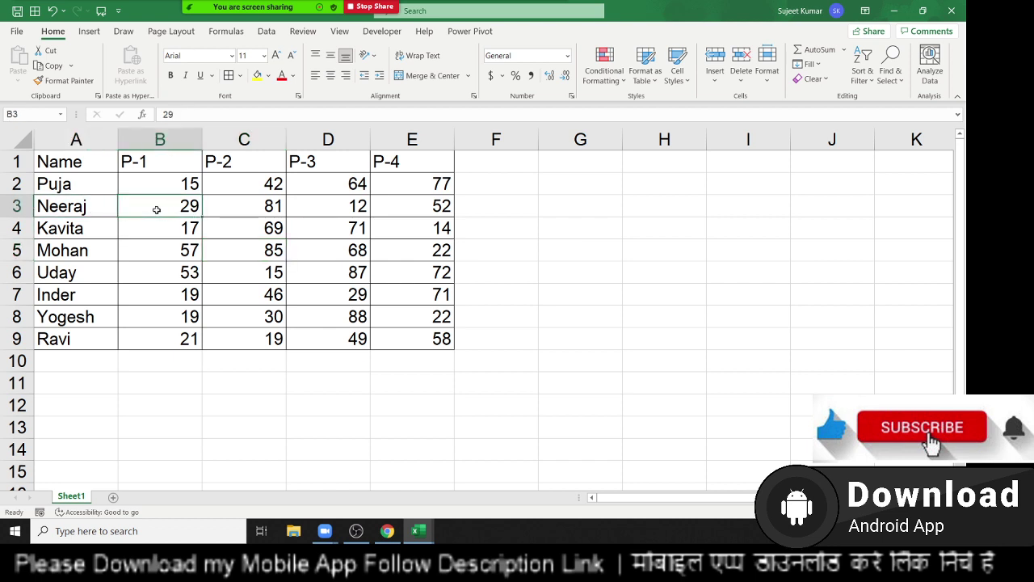
pyautogui.moveTo(165, 184); pyautogui.dragTo(402, 332)
# Step: Enter 70 in G2 beside the score table
pyautogui.click(580, 188)
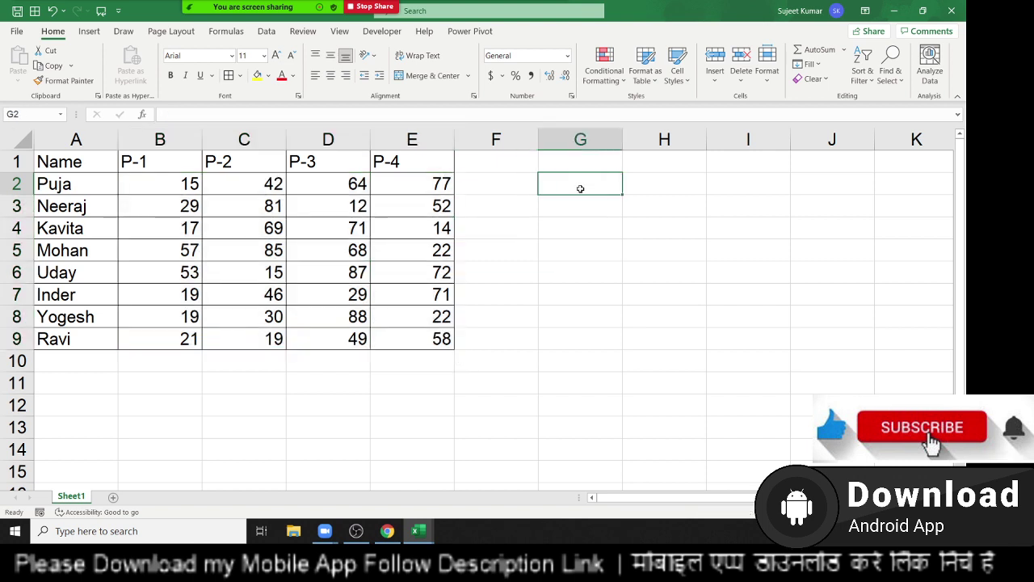
pyautogui.write('70')
pyautogui.press('Return')
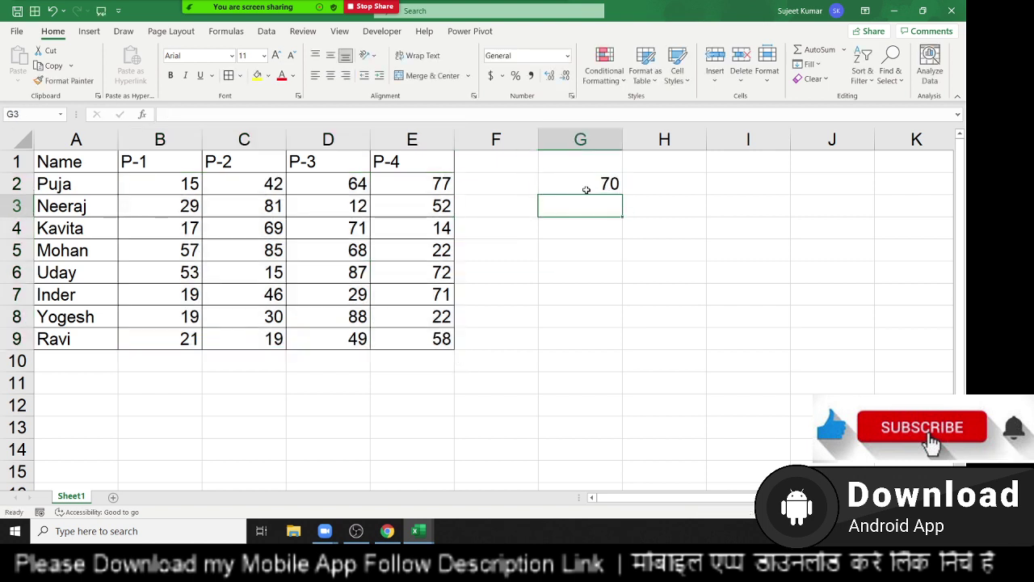
pyautogui.moveTo(199, 187); pyautogui.dragTo(379, 329)
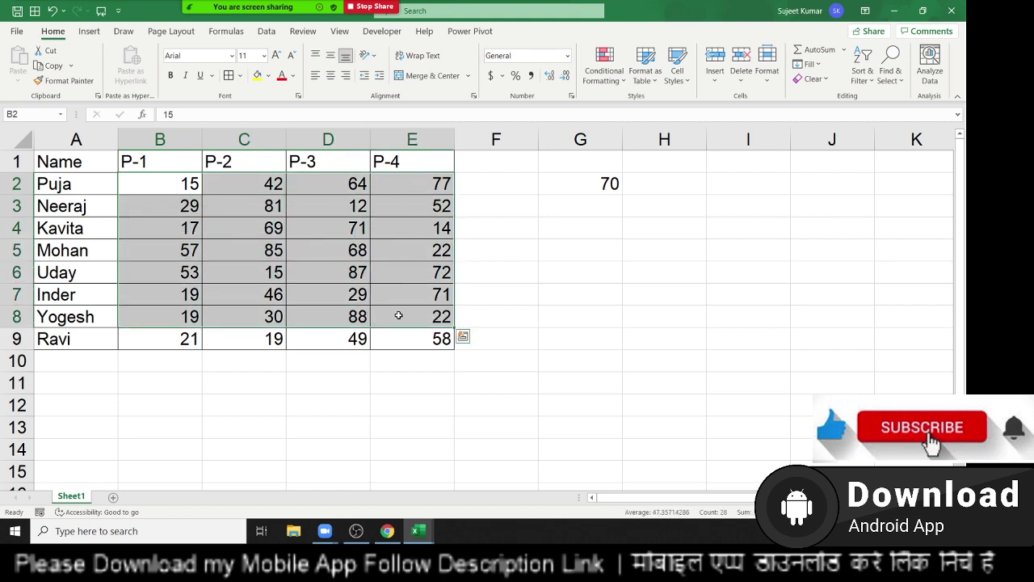
pyautogui.click(189, 214)
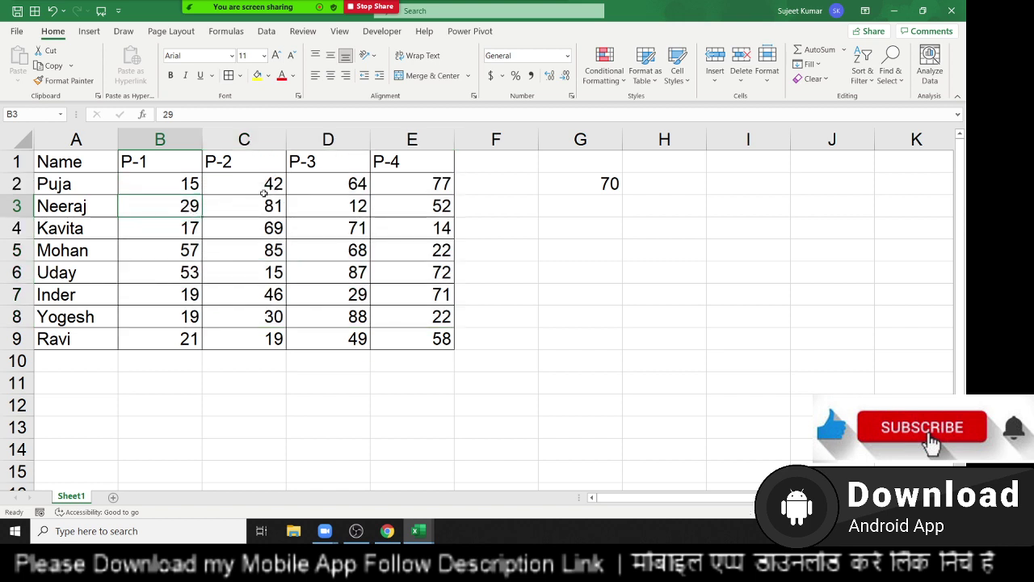
# Step: Try =15/70 in B2 formatted as a percentage, then undo both to restore 15
pyautogui.click(194, 183)
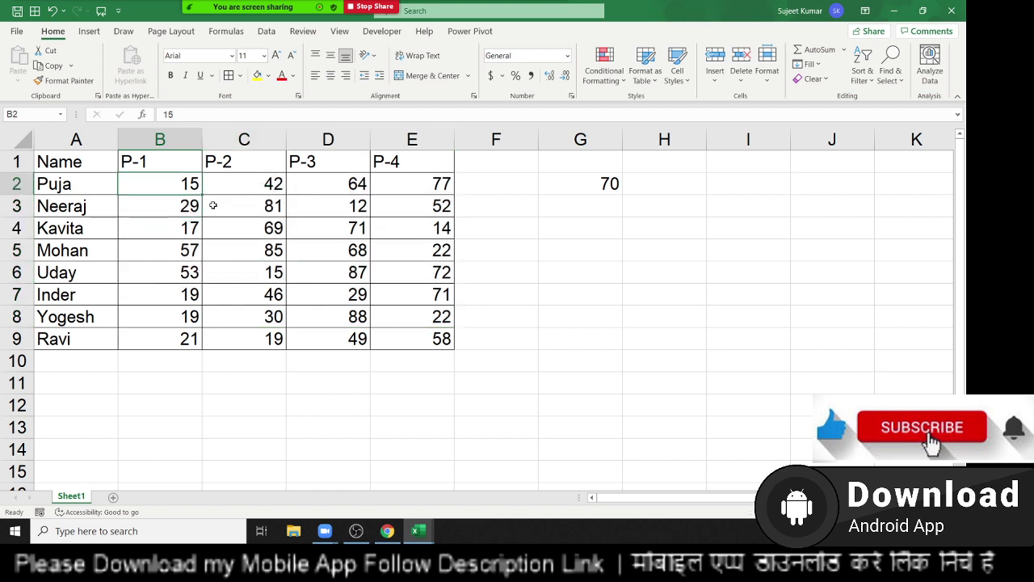
pyautogui.write('=15/7')
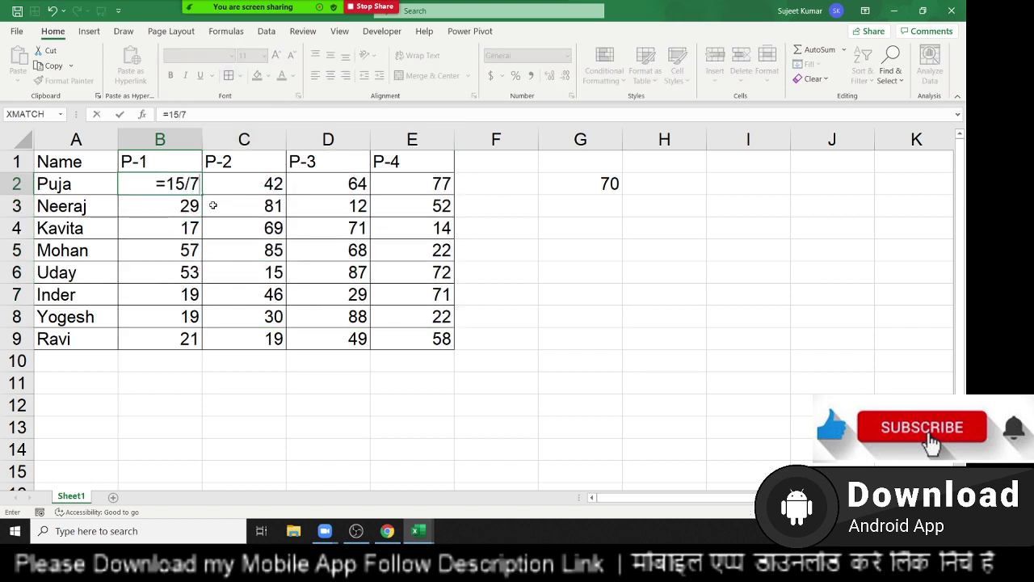
pyautogui.write('5')
pyautogui.press('BackSpace')
pyautogui.write('0')
pyautogui.press('Return')
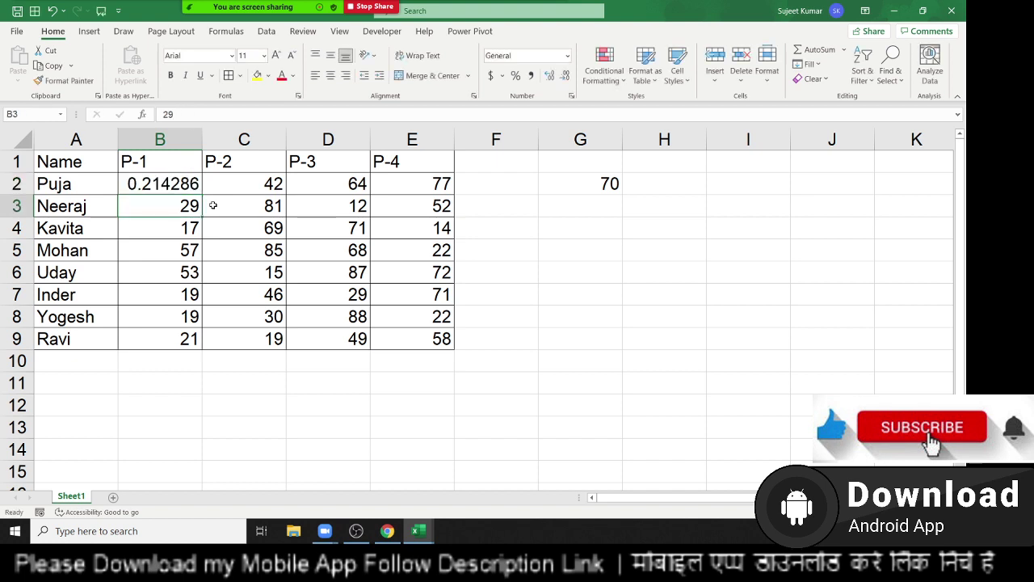
pyautogui.press('Up')
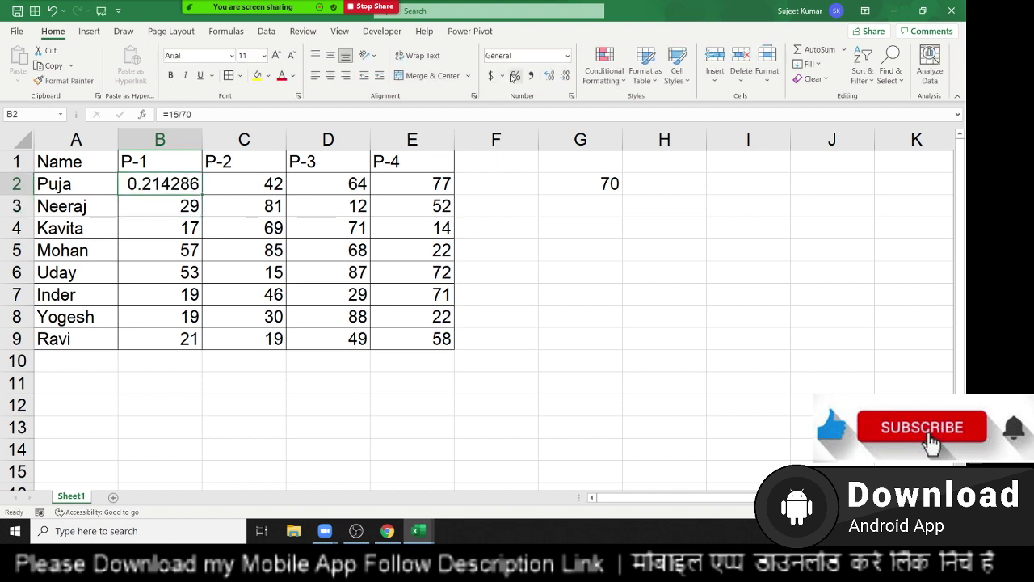
pyautogui.click(515, 75)
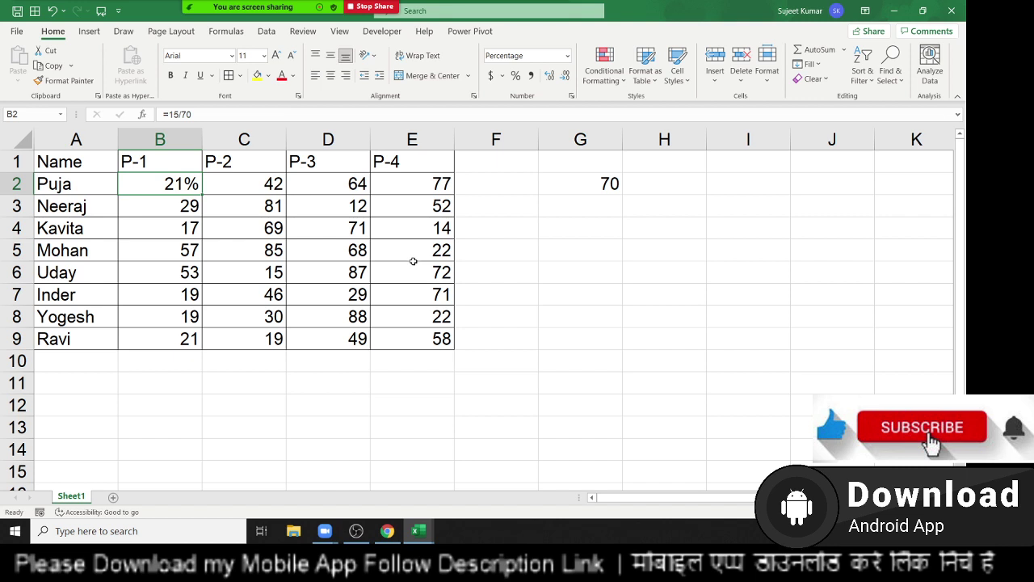
pyautogui.hotkey('ctrl', 'z')
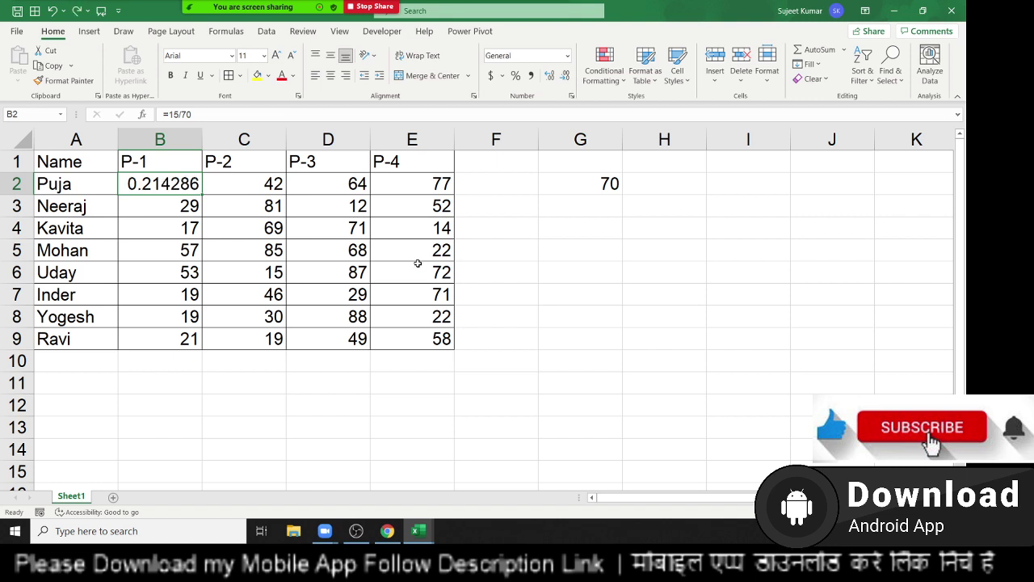
pyautogui.hotkey('ctrl', 'z')
pyautogui.click(243, 206)
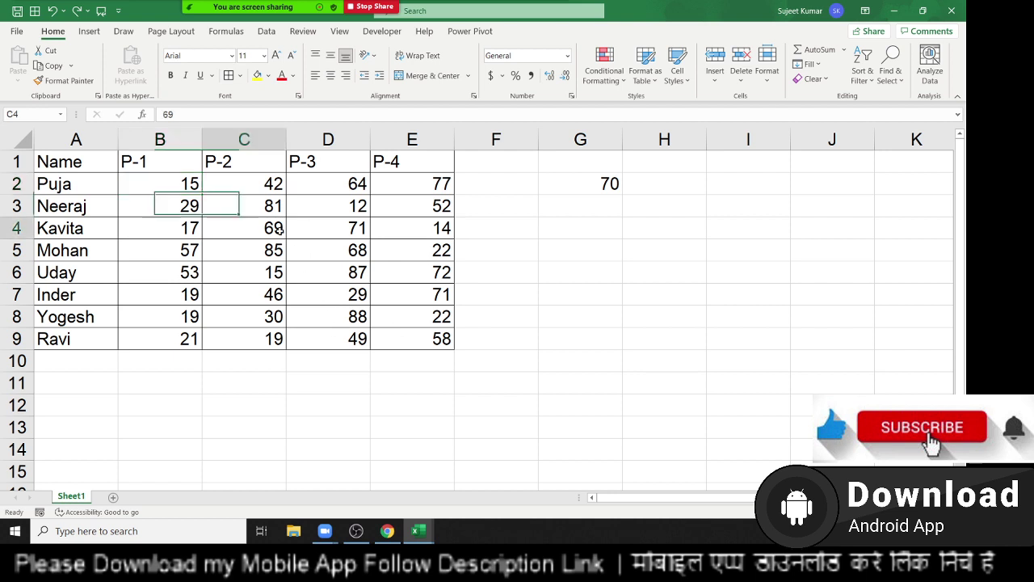
pyautogui.moveTo(328, 250); pyautogui.dragTo(307, 271)
pyautogui.click(418, 293)
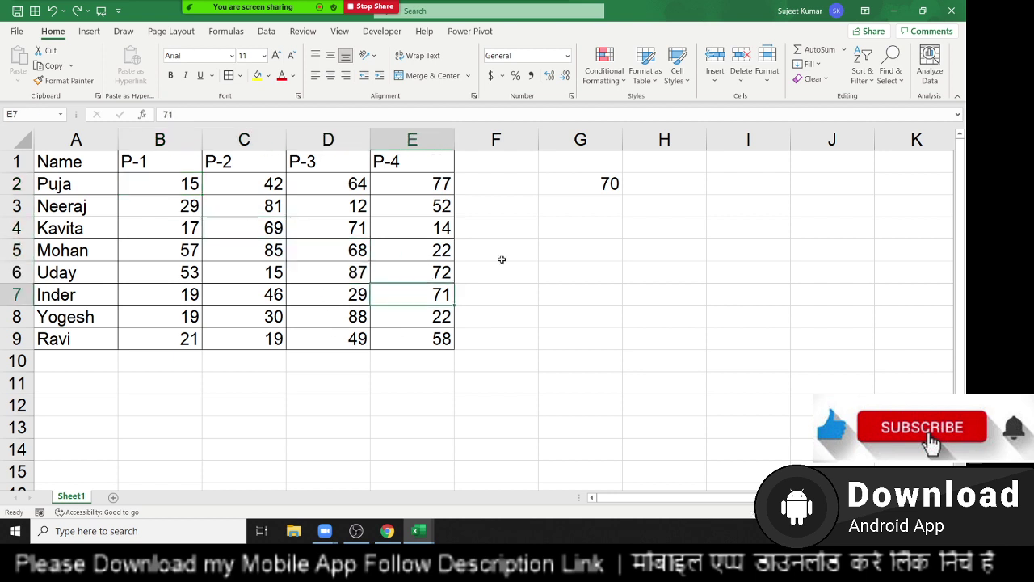
pyautogui.click(583, 185)
pyautogui.hotkey('ctrl', 'c')
pyautogui.click(166, 185)
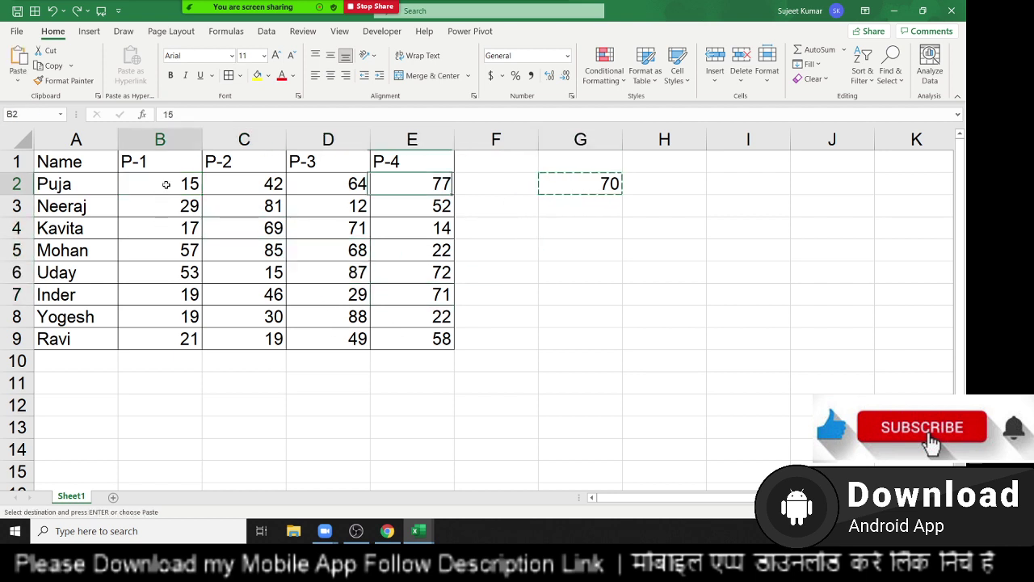
pyautogui.moveTo(166, 185); pyautogui.dragTo(440, 340)
pyautogui.rightClick(370, 293)
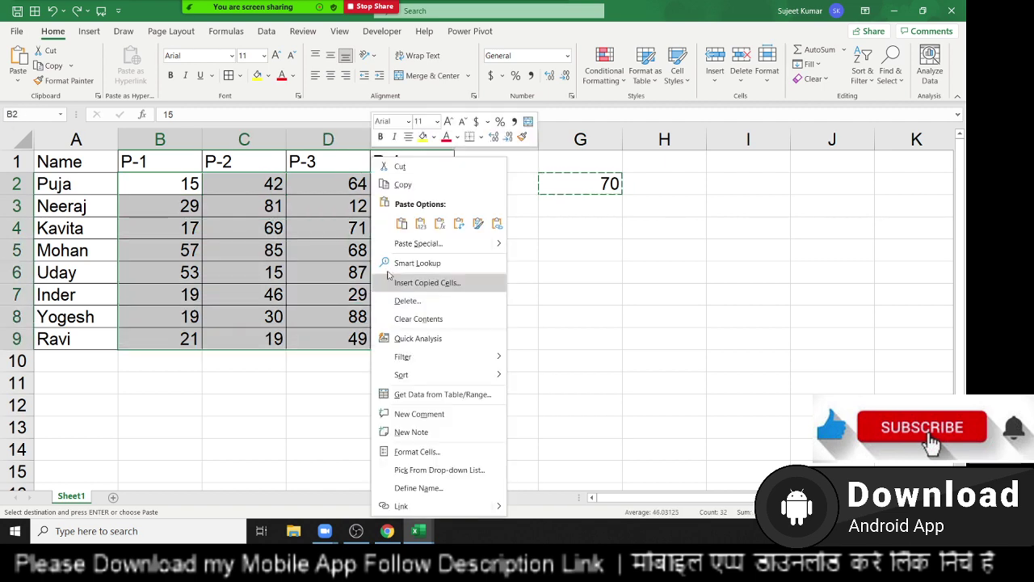
pyautogui.click(417, 243)
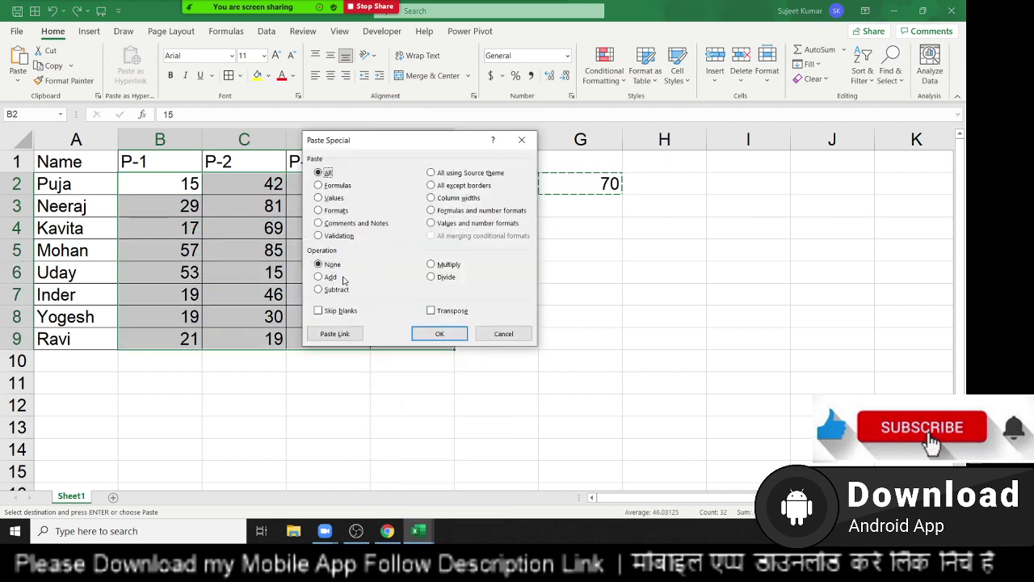
pyautogui.click(432, 277)
pyautogui.click(450, 334)
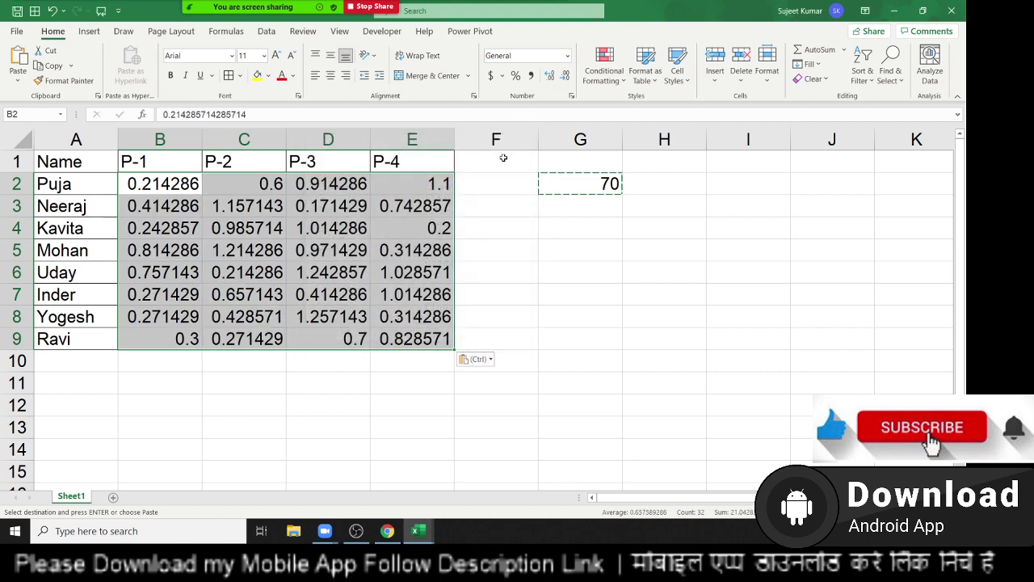
pyautogui.click(515, 76)
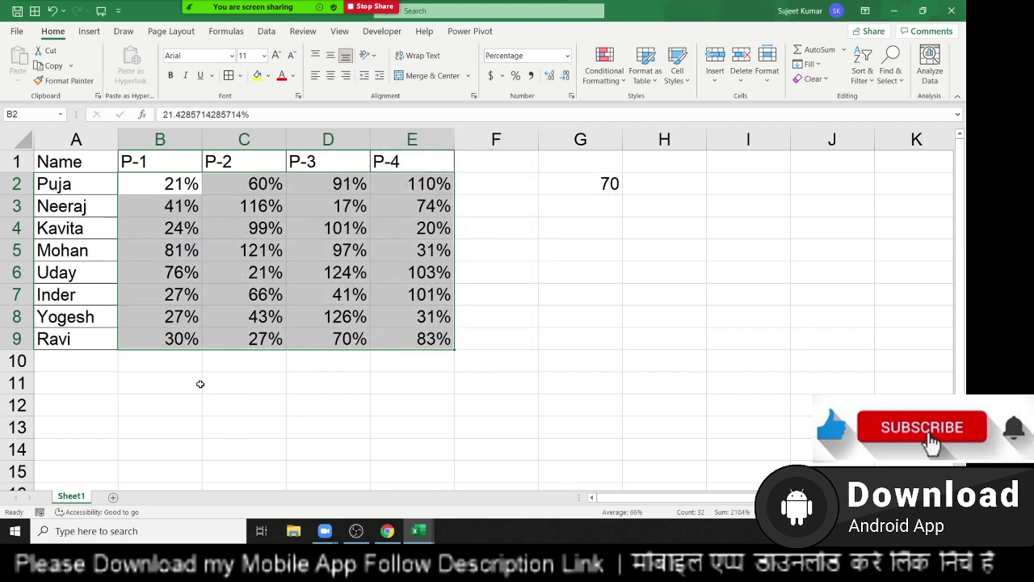
pyautogui.hotkey('ctrl', 'z')
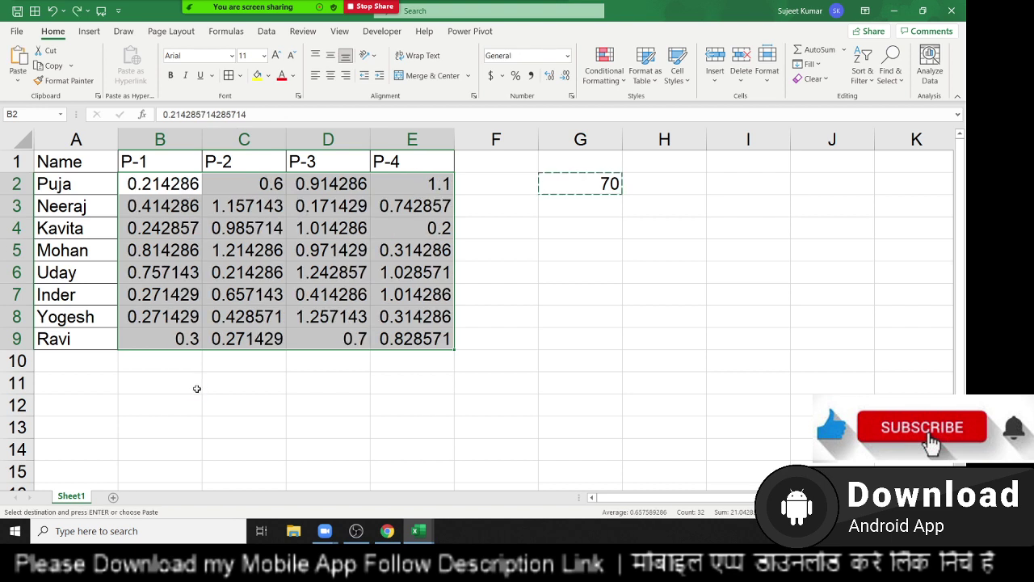
pyautogui.hotkey('ctrl', 'z')
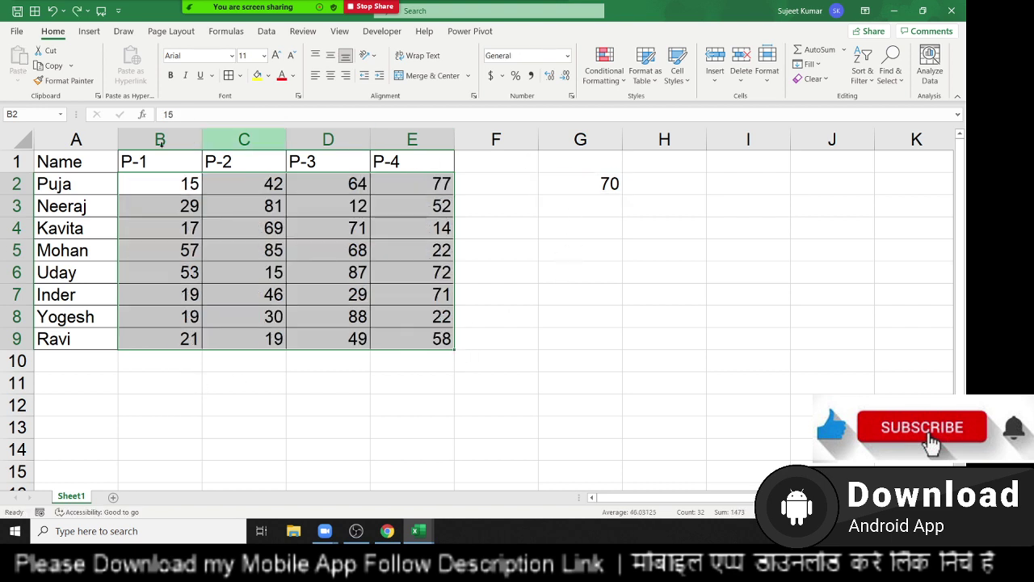
# Step: Copy the P-1 to P-4 columns with headers from B1:E9 into G1:J9
pyautogui.moveTo(63, 166)
pyautogui.mouseDown()
pyautogui.moveTo(350, 335)
pyautogui.moveTo(439, 337)
pyautogui.mouseUp()
pyautogui.moveTo(147, 168); pyautogui.dragTo(393, 333)
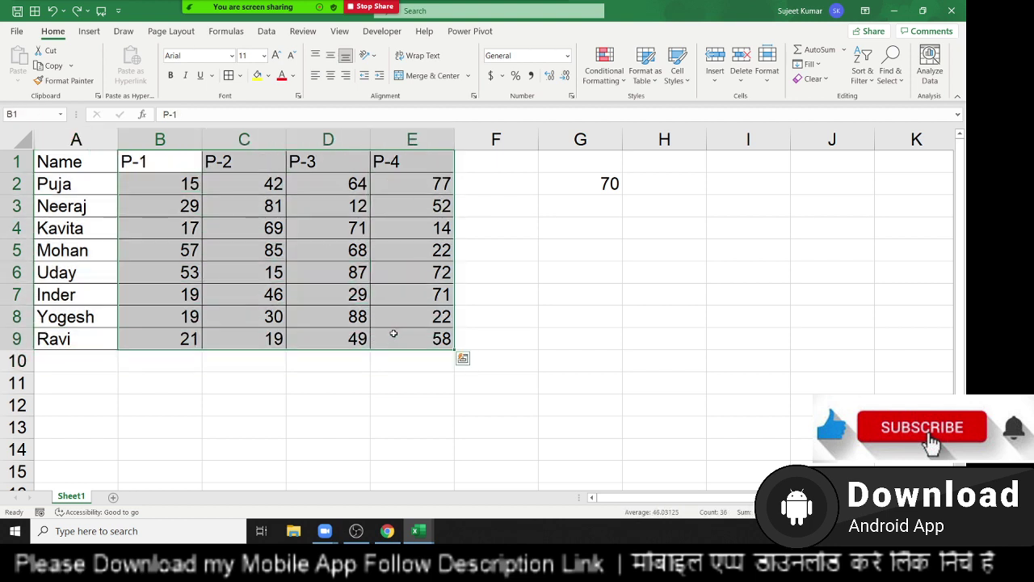
pyautogui.hotkey('ctrl', 'c')
pyautogui.click(567, 161)
pyautogui.hotkey('ctrl', 'v')
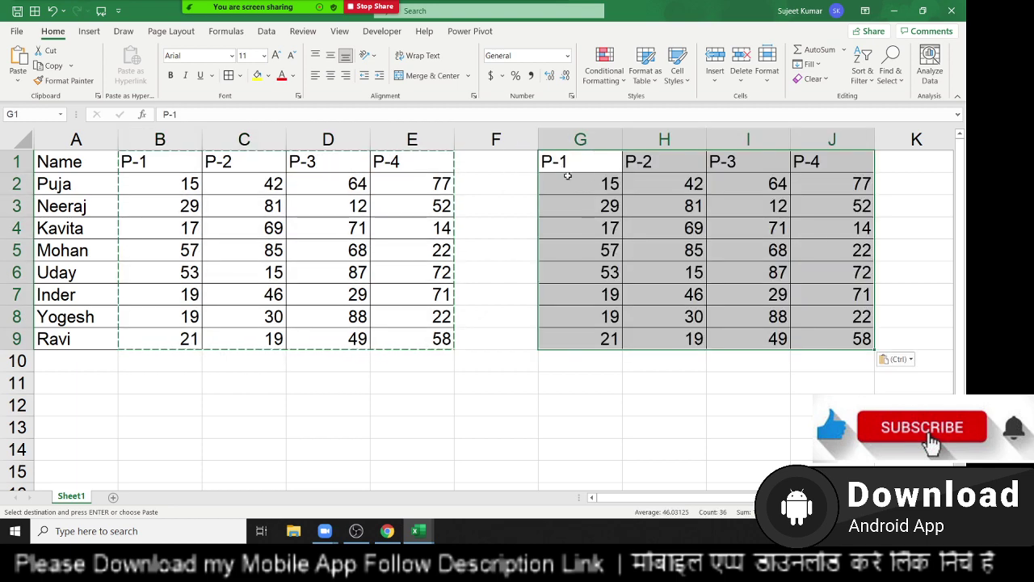
# Step: Enter =RANDBETWEEN(10,90) in G2
pyautogui.click(591, 185)
pyautogui.write('=ra')
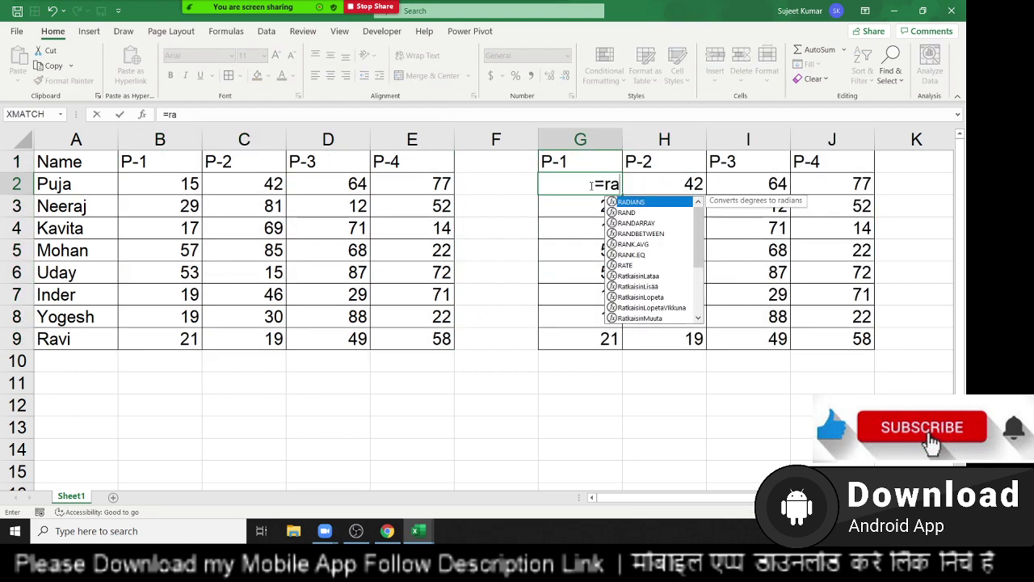
pyautogui.press('Down')
pyautogui.press('Down')
pyautogui.press('Down')
pyautogui.press('Tab')
pyautogui.write('10')
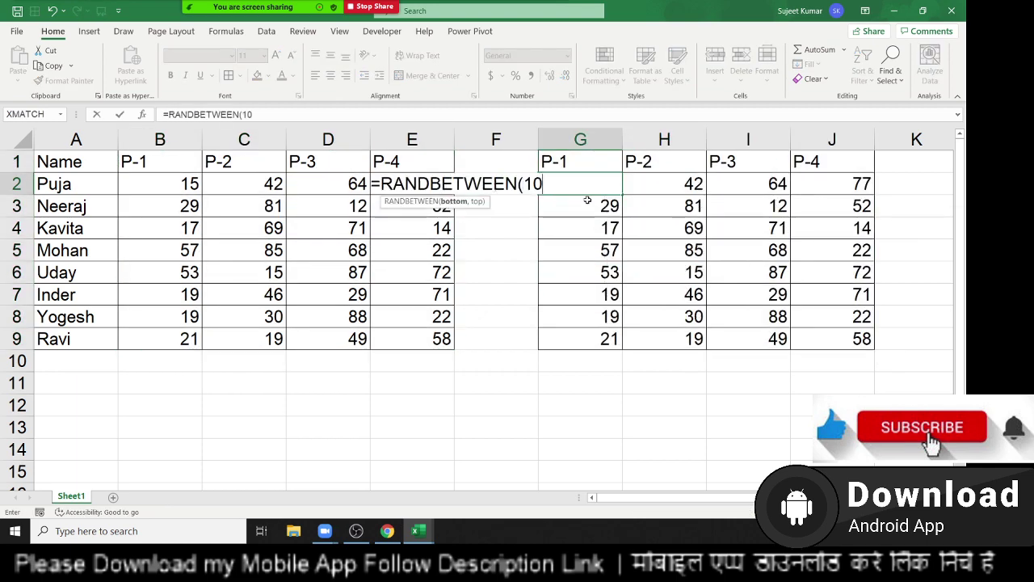
pyautogui.write(',90')
pyautogui.hotkey('ctrl', 'Return')
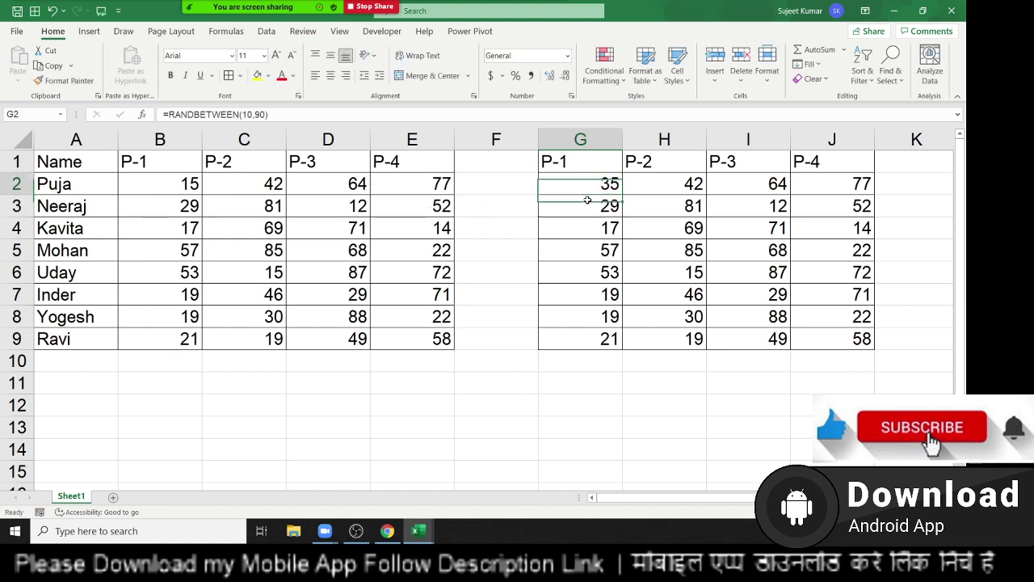
# Step: Fill the random formula through G2:J9 and copy it for pasting as values
pyautogui.hotkey('ctrl', 'shift', 'Right')
pyautogui.hotkey('ctrl', 'shift', 'Down')
pyautogui.hotkey('ctrl', 'r')
pyautogui.hotkey('ctrl', 'd')
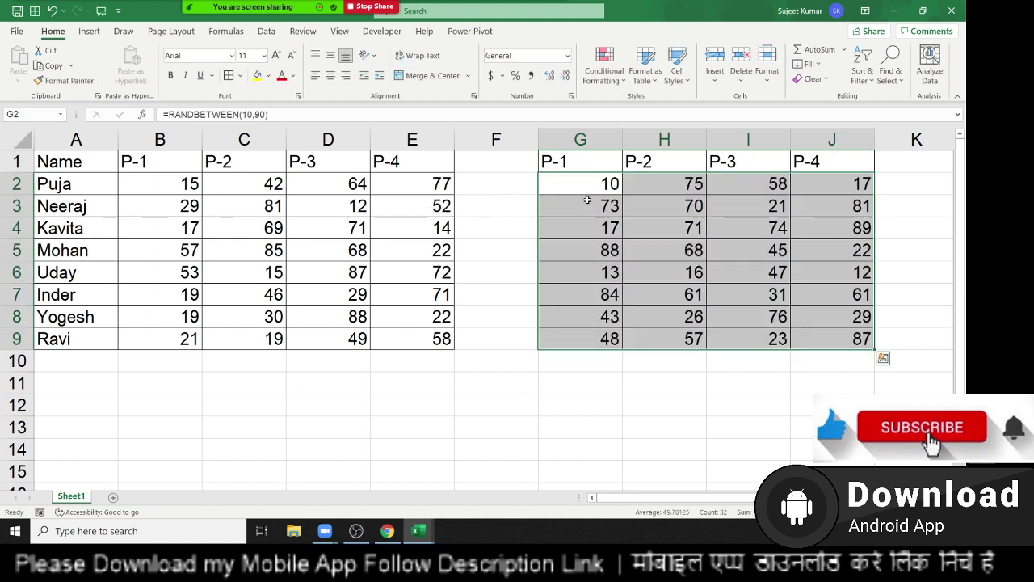
pyautogui.hotkey('ctrl', 'c')
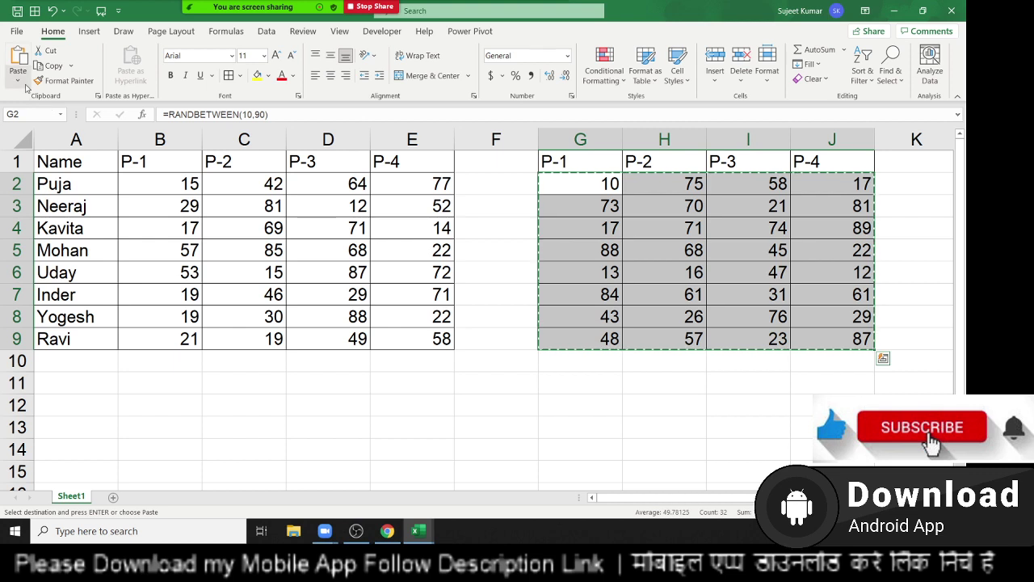
pyautogui.click(17, 80)
pyautogui.click(17, 176)
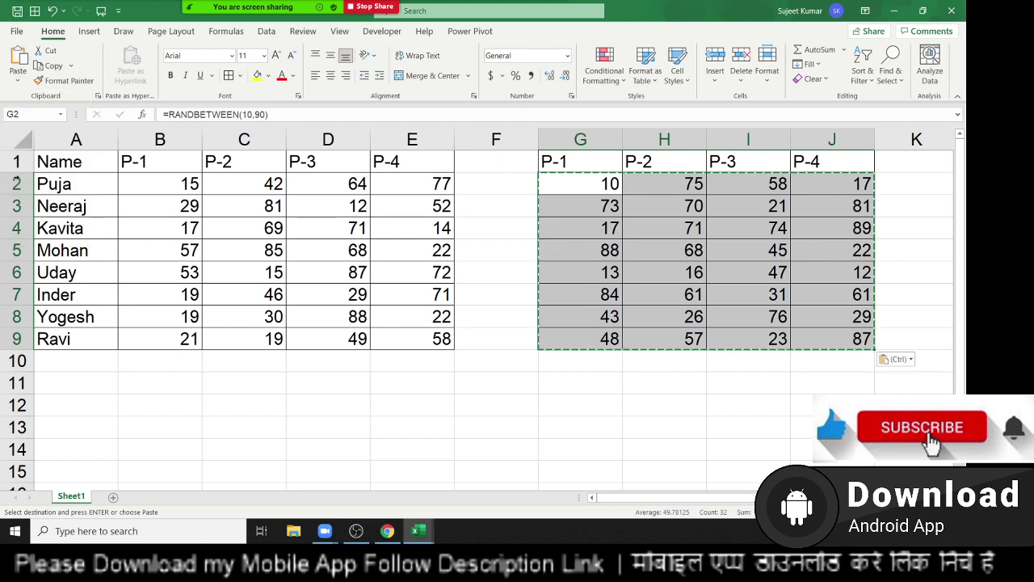
pyautogui.press('Escape')
pyautogui.click(188, 183)
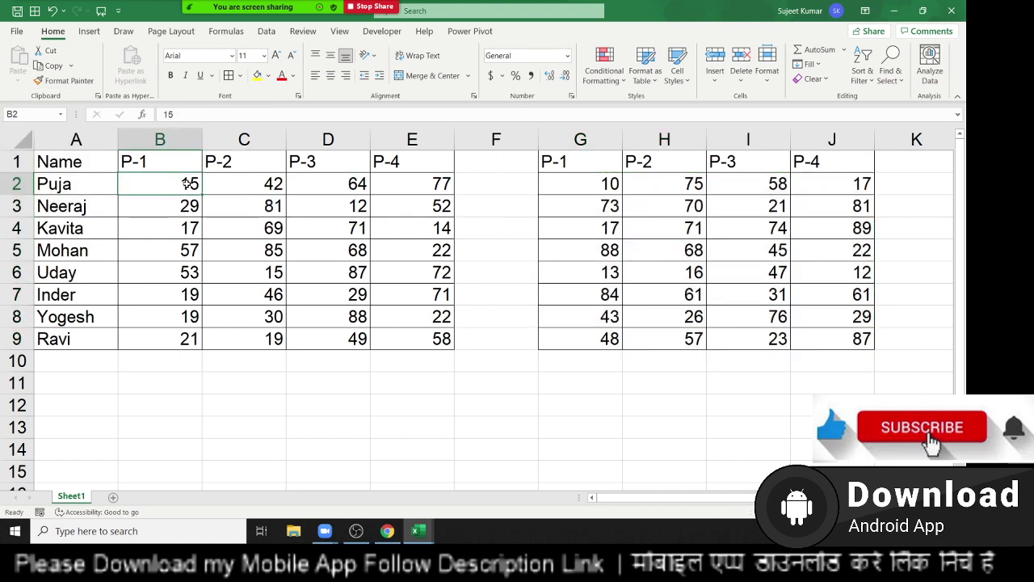
pyautogui.click(250, 185)
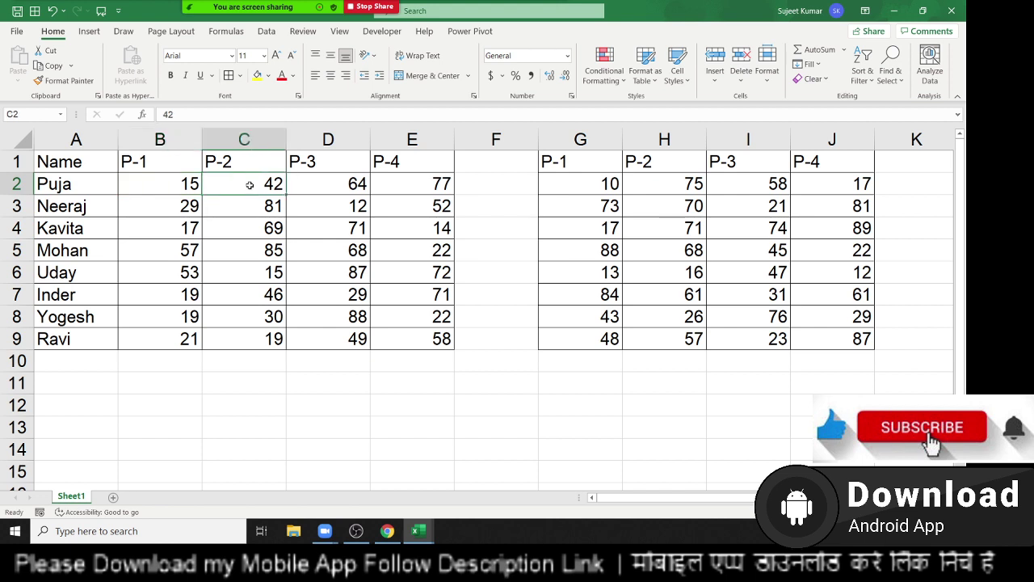
pyautogui.click(362, 185)
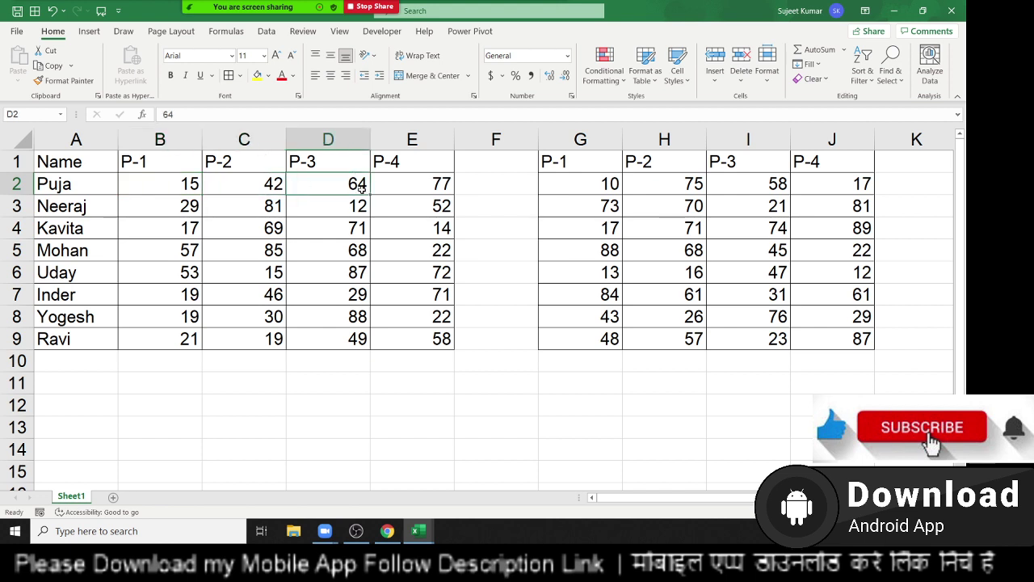
pyautogui.click(423, 189)
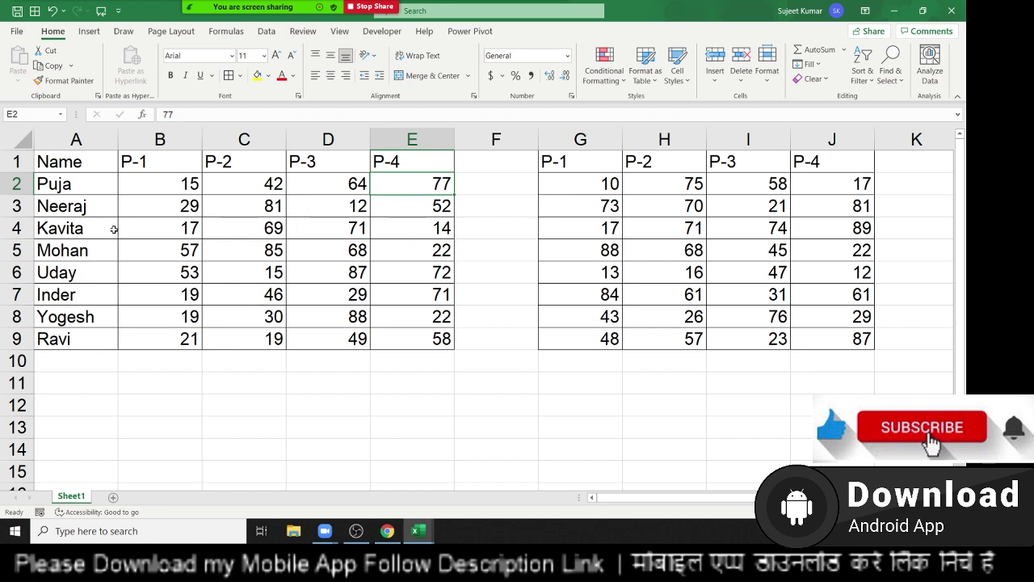
pyautogui.click(72, 185)
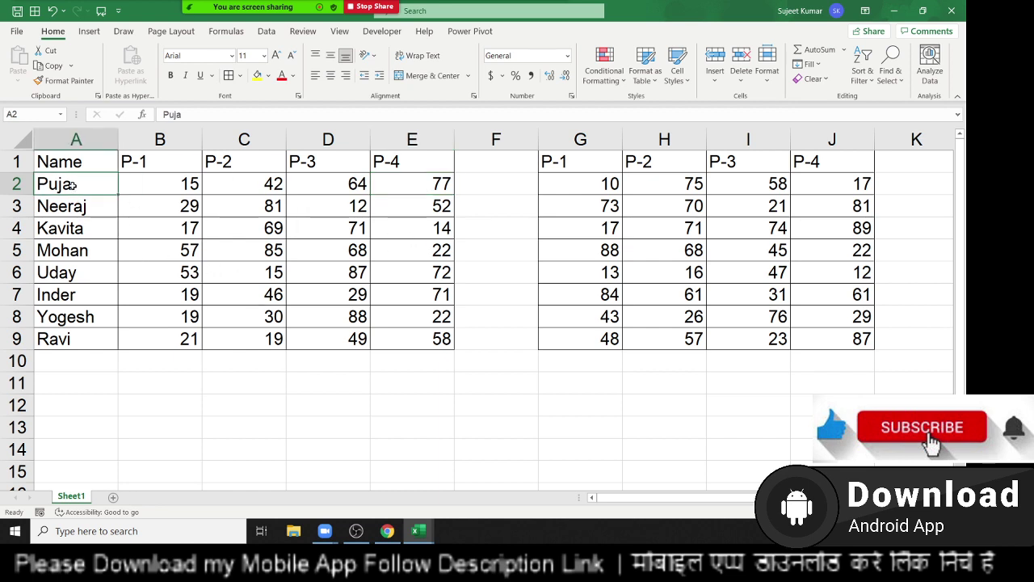
pyautogui.click(163, 177)
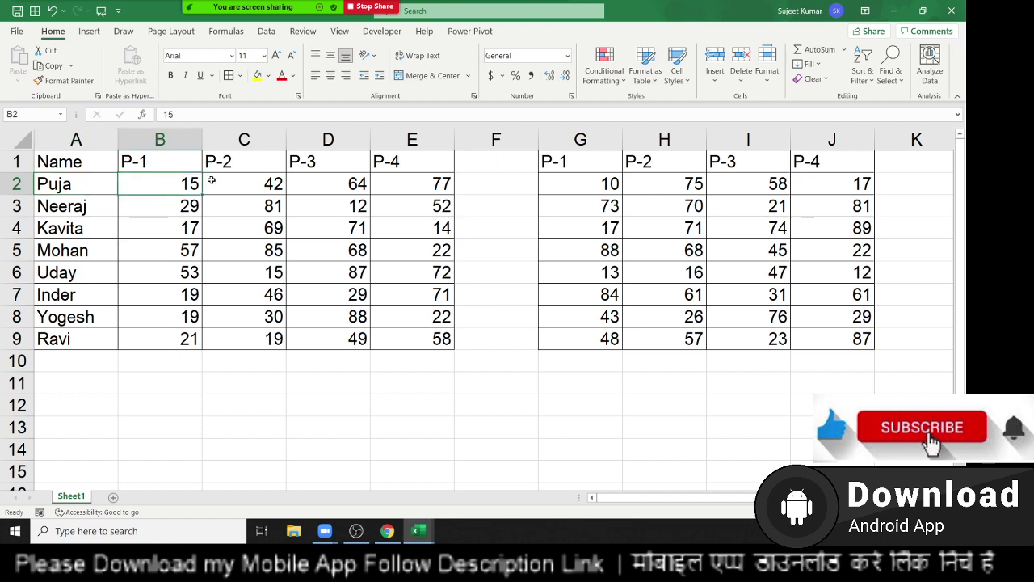
pyautogui.click(300, 204)
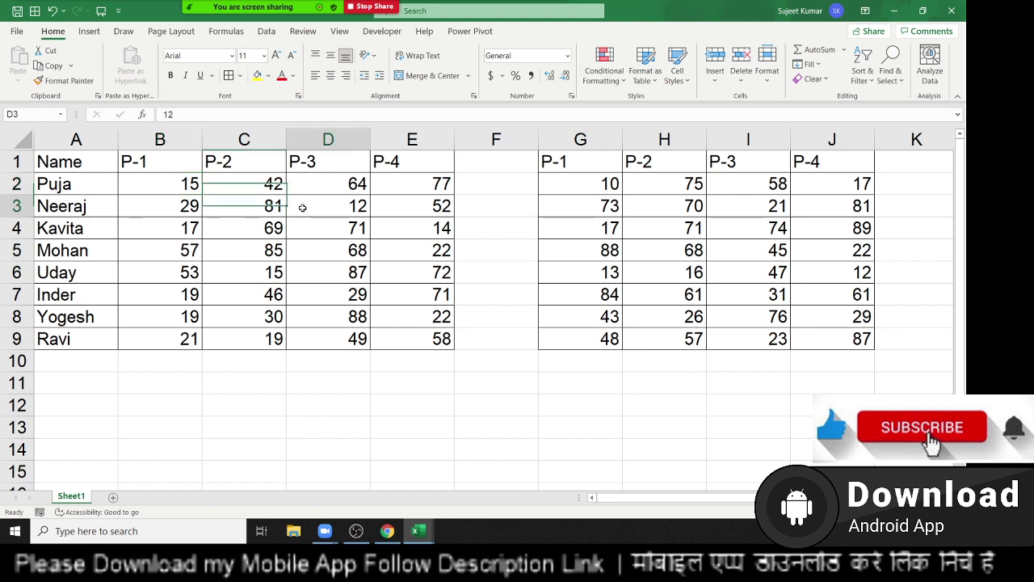
# Step: Paste Special the copied G2:J9 scores onto B2 with Divide, then apply Percent Style
pyautogui.moveTo(610, 184); pyautogui.dragTo(830, 341)
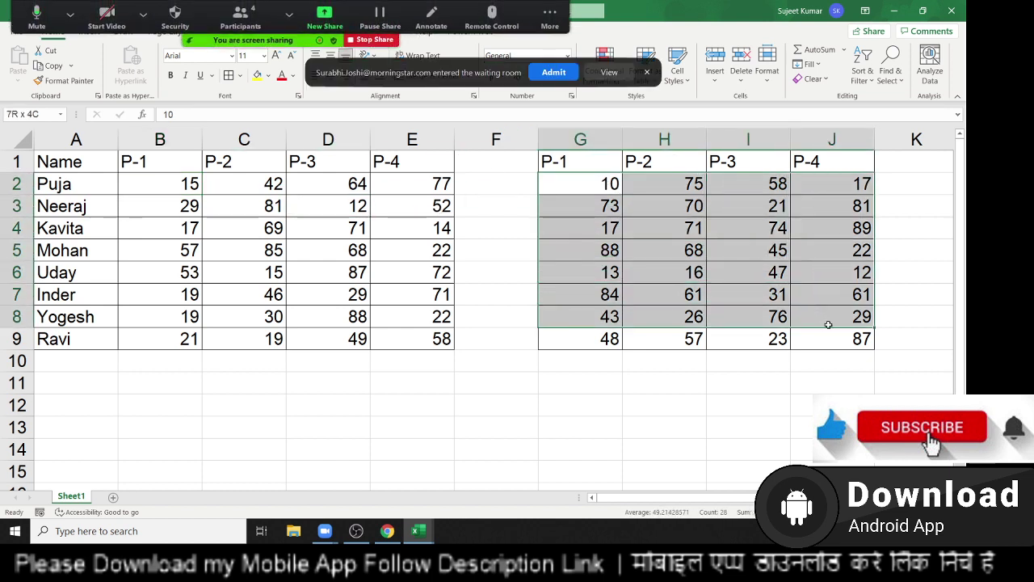
pyautogui.hotkey('ctrl', 'c')
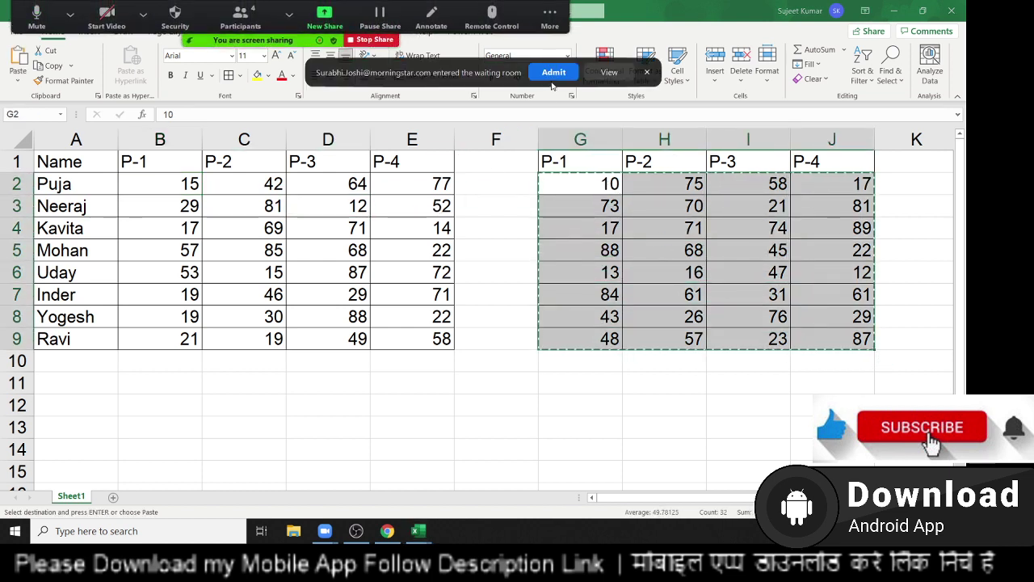
pyautogui.click(553, 73)
pyautogui.click(131, 185)
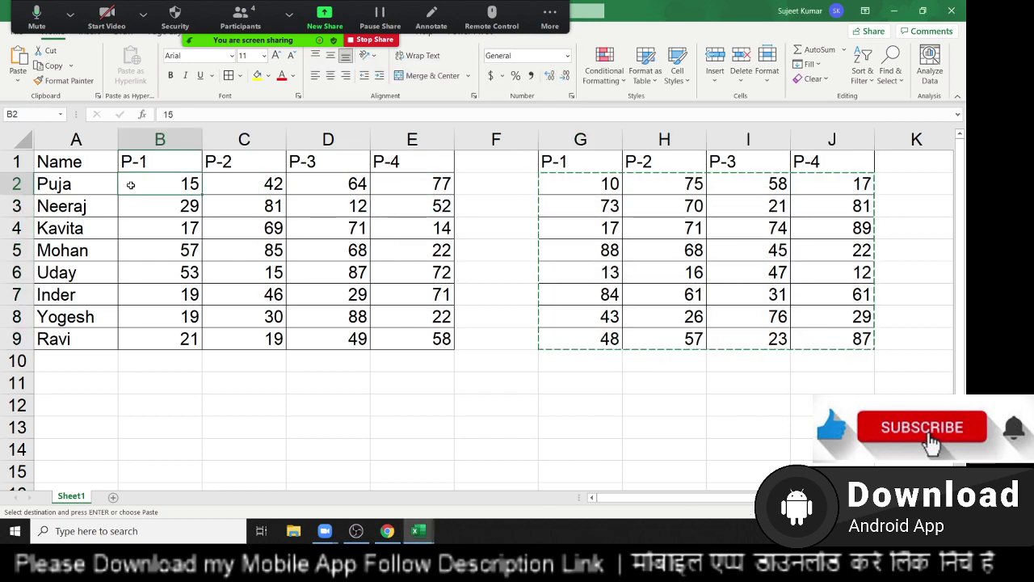
pyautogui.rightClick(132, 187)
pyautogui.click(155, 243)
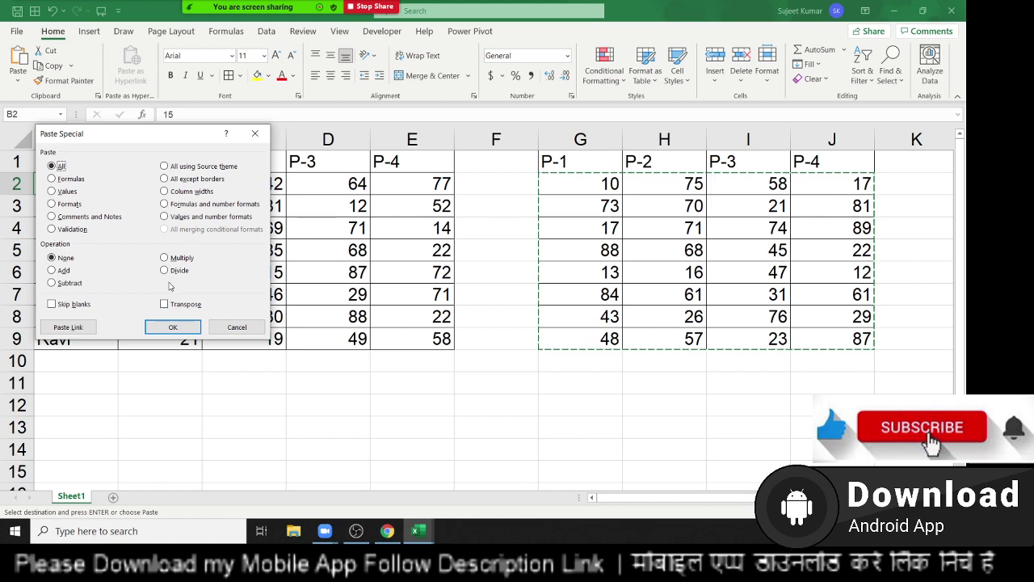
pyautogui.click(165, 270)
pyautogui.moveTo(193, 138)
pyautogui.mouseDown()
pyautogui.moveTo(582, 184)
pyautogui.moveTo(401, 305)
pyautogui.mouseUp()
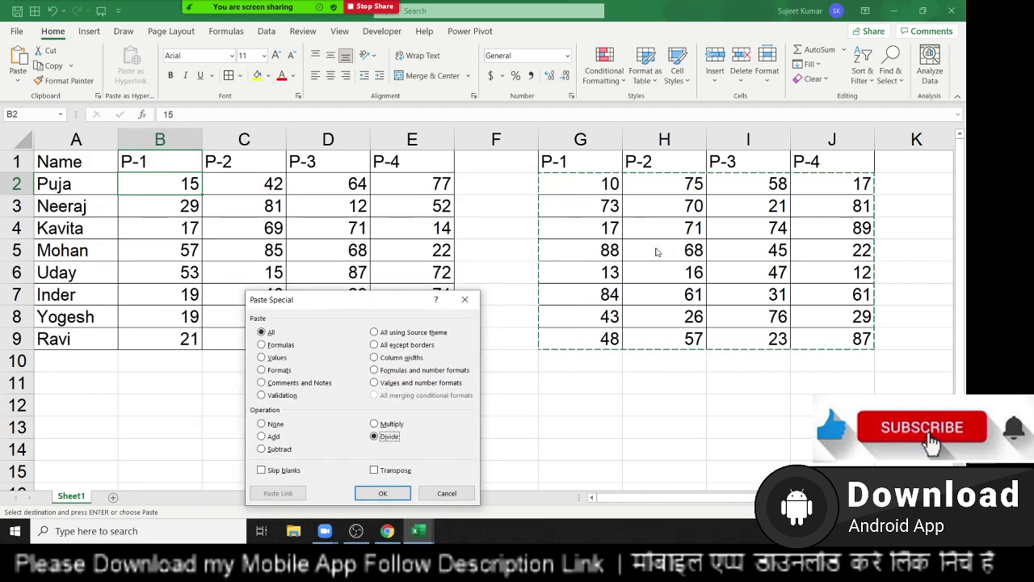
pyautogui.click(385, 493)
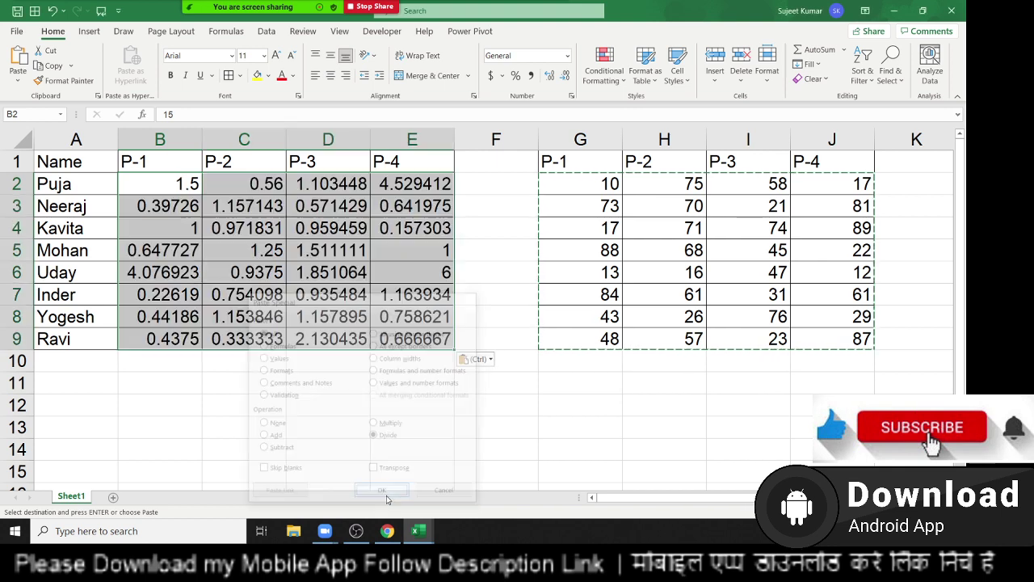
pyautogui.click(515, 75)
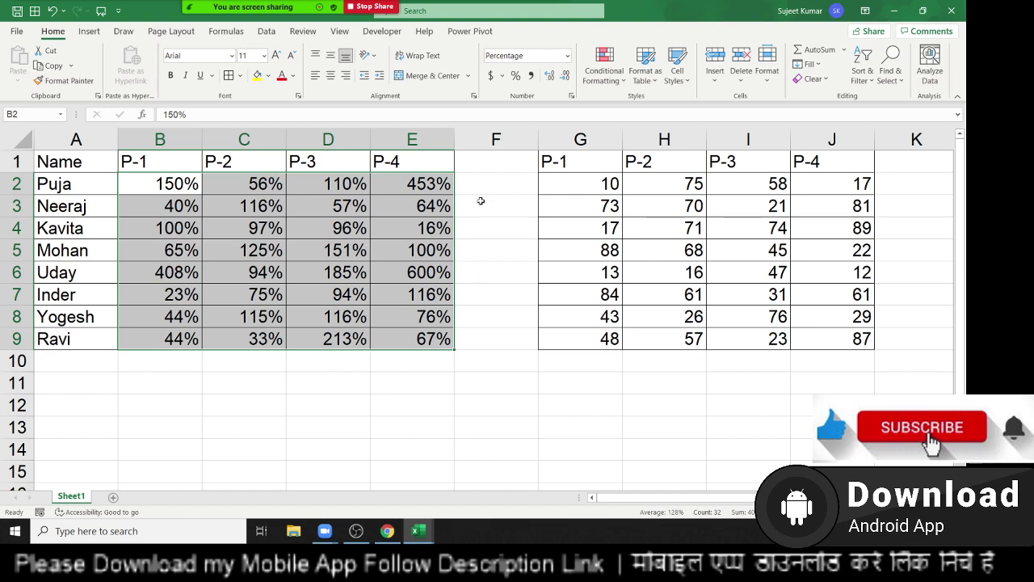
# Step: Undo the percent formatting and the division to restore the original scores
pyautogui.hotkey('ctrl', 'z')
pyautogui.hotkey('ctrl', 'z')
pyautogui.click(160, 185)
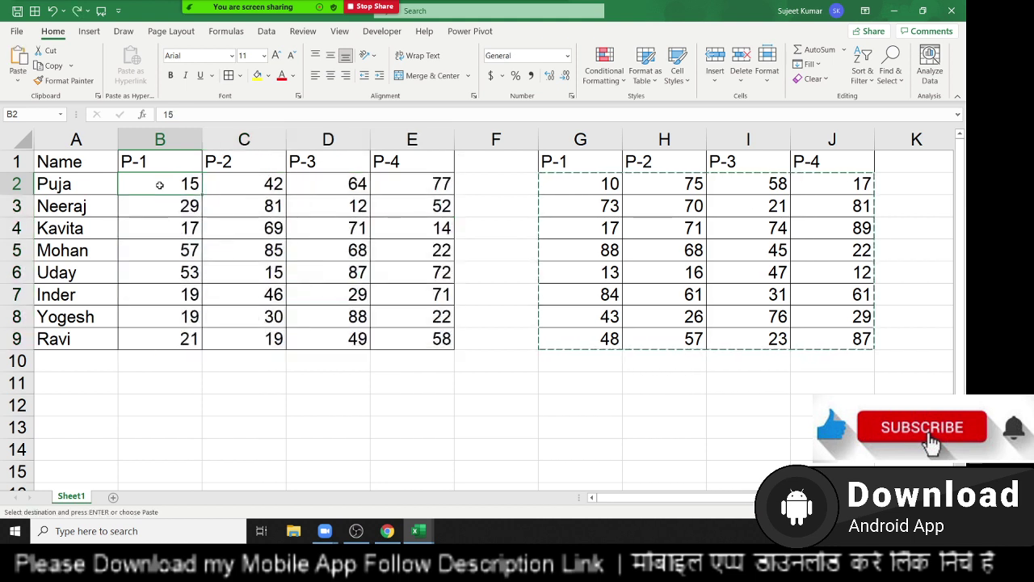
pyautogui.click(260, 244)
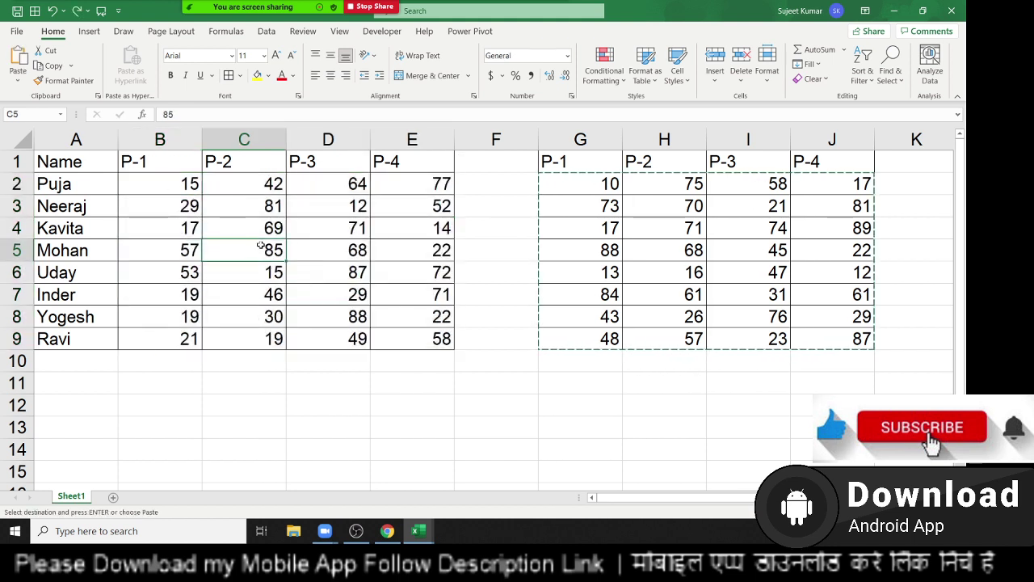
# Step: Enter a RANDBETWEEN(10,90) formula in B2, extend it over B2:E9, and copy the range
pyautogui.click(185, 182)
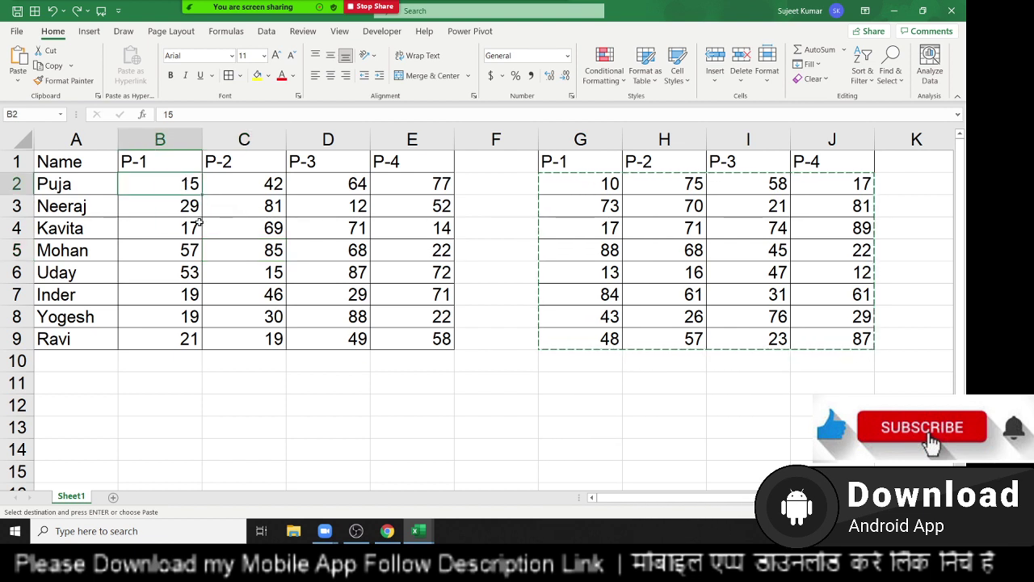
pyautogui.write('=ra')
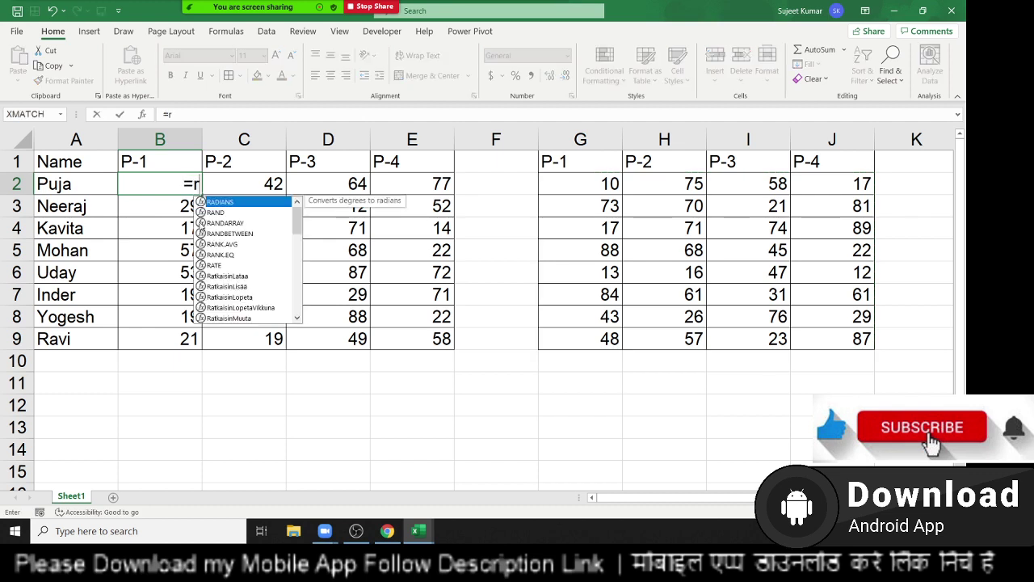
pyautogui.click(202, 232)
pyautogui.doubleClick(202, 233)
pyautogui.write('10')
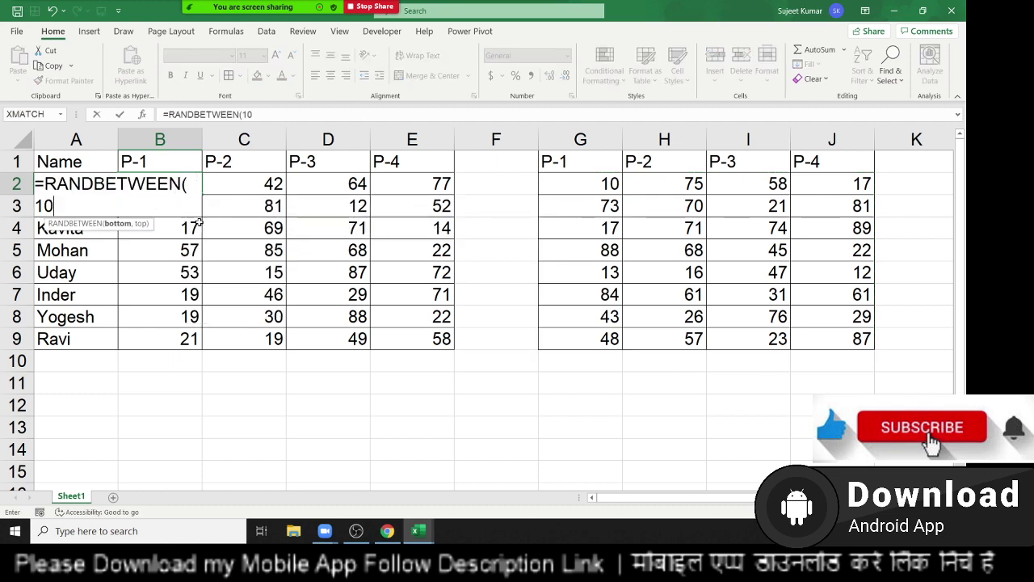
pyautogui.write(',80')
pyautogui.press('Return')
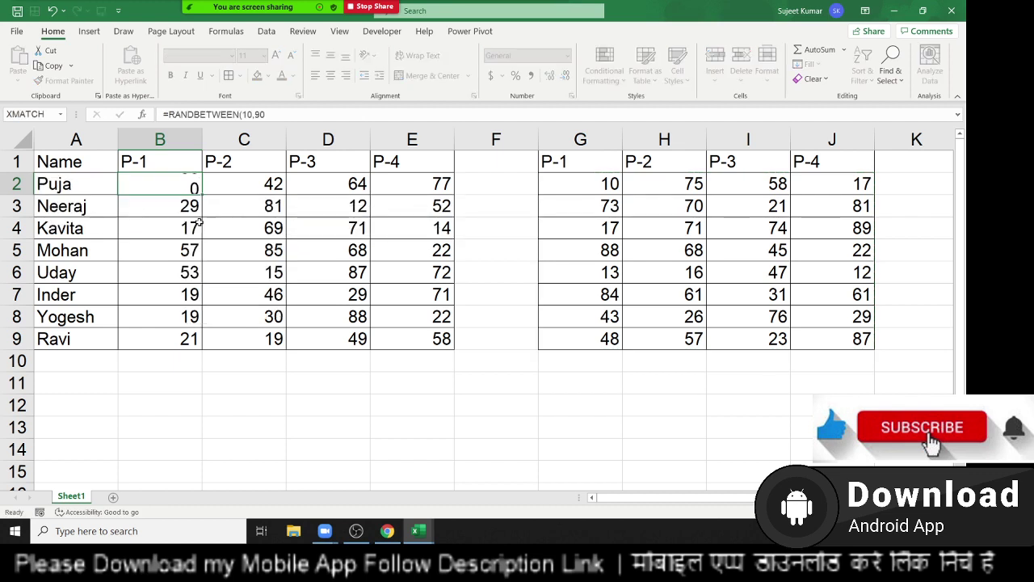
pyautogui.moveTo(185, 182); pyautogui.dragTo(394, 327)
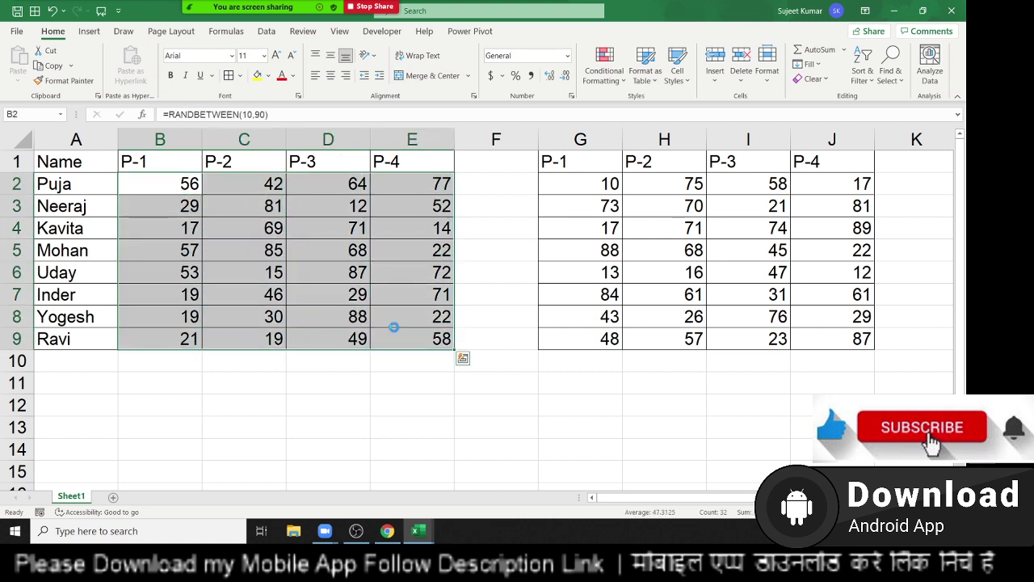
pyautogui.press('F9')
pyautogui.hotkey('ctrl', 'c')
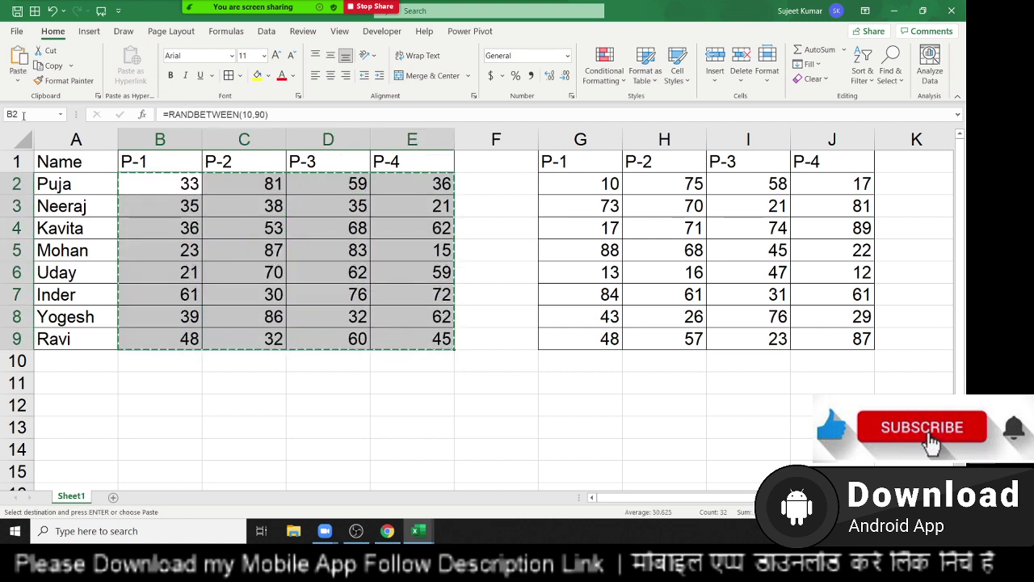
# Step: Inspect the RANDBETWEEN formulas in B2 and C2 without changing them
pyautogui.click(190, 206)
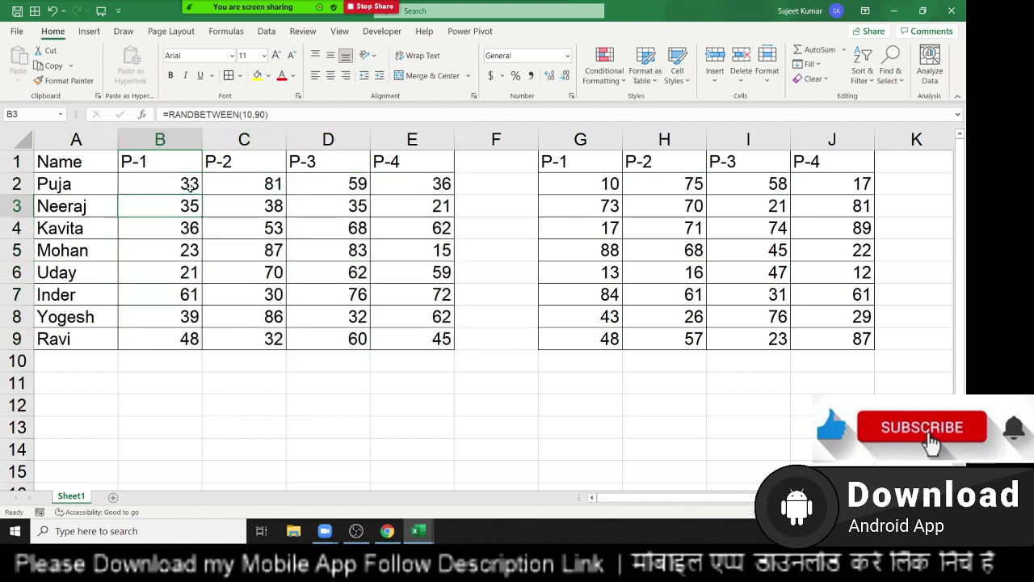
pyautogui.doubleClick(191, 184)
pyautogui.press('Escape')
pyautogui.click(220, 186)
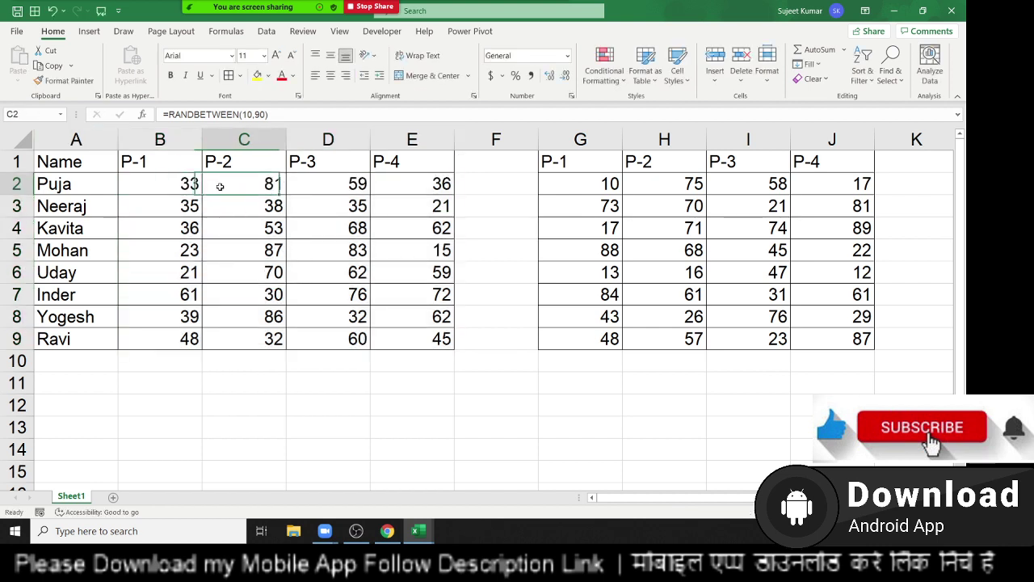
pyautogui.doubleClick(220, 187)
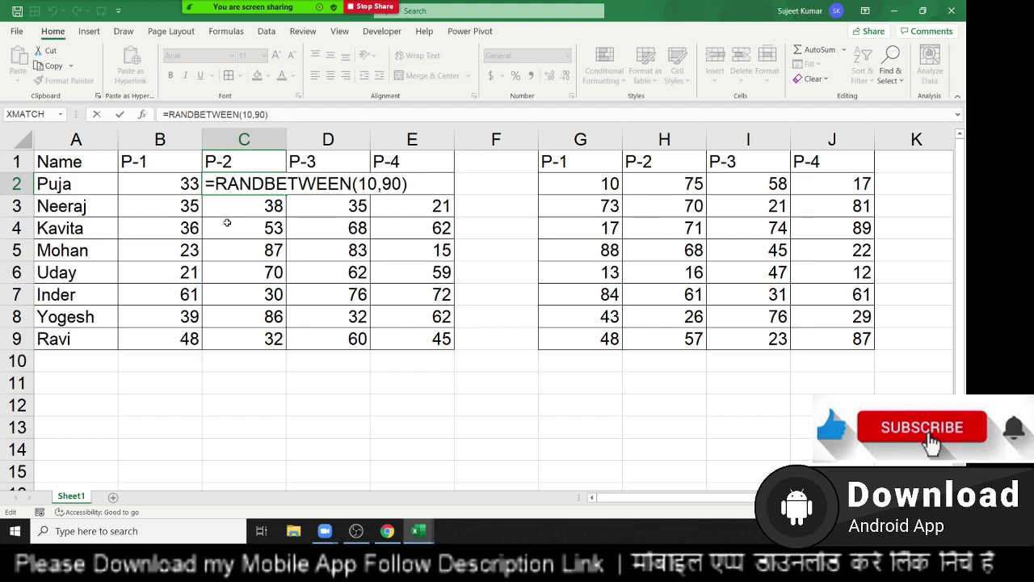
pyautogui.press('Escape')
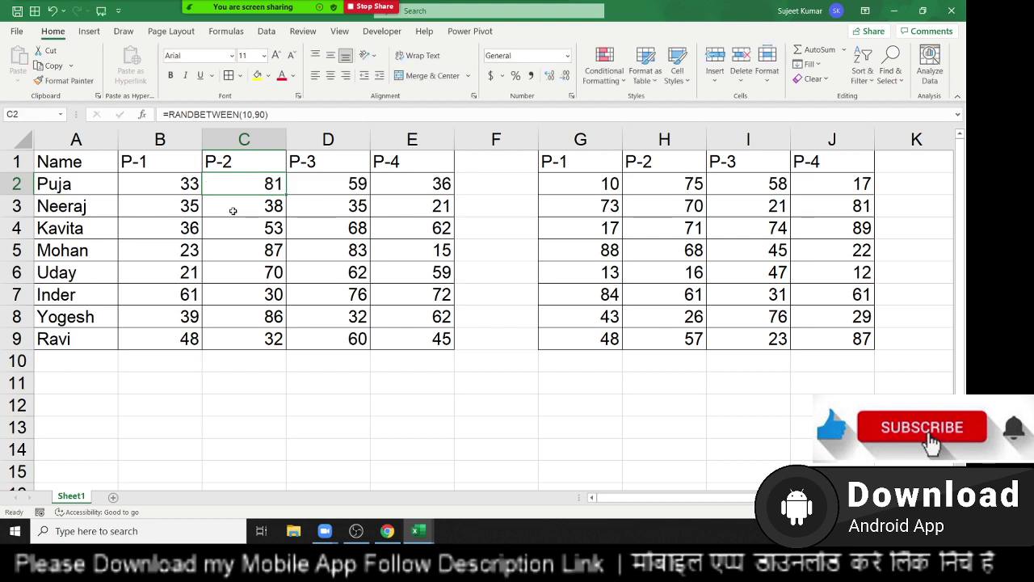
# Step: Select and copy the G2:J9 values of the second table
pyautogui.press('Left')
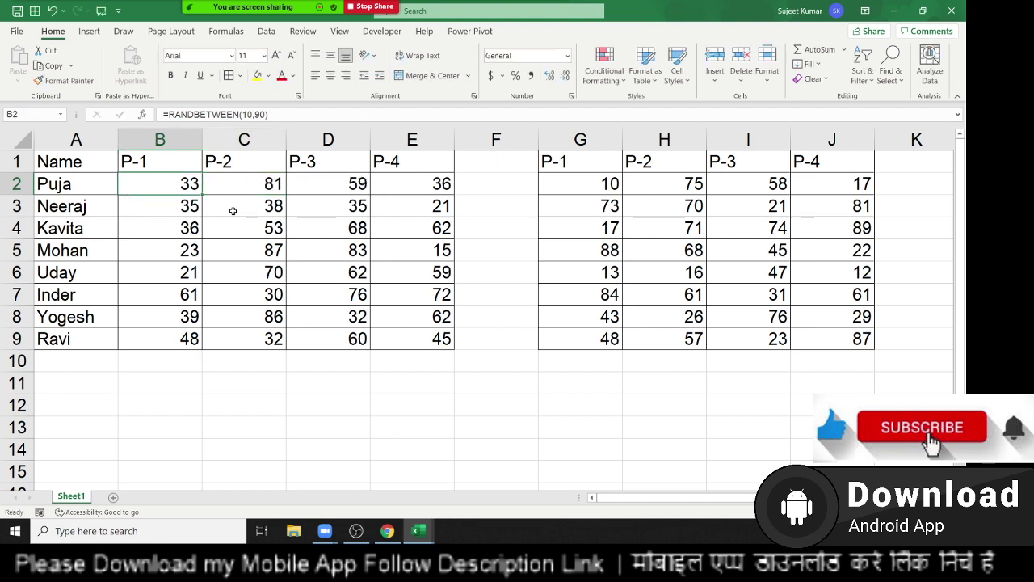
pyautogui.press('Down')
pyautogui.press('Right')
pyautogui.press('Right')
pyautogui.press('Right')
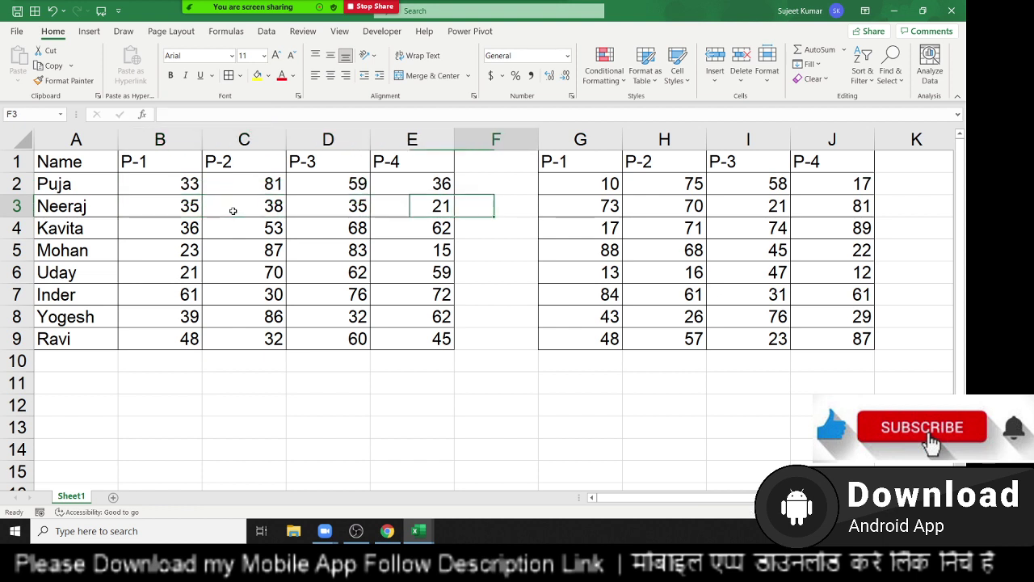
pyautogui.press('Right')
pyautogui.press('Right')
pyautogui.press('Right')
pyautogui.press('Up')
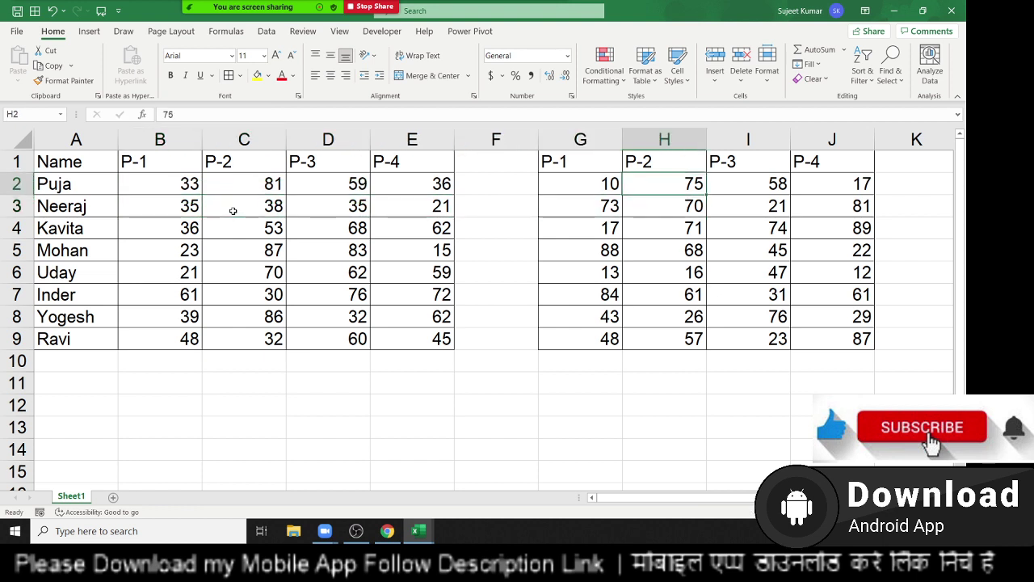
pyautogui.press('Left')
pyautogui.hotkey('shift', 'Right')
pyautogui.hotkey('shift', 'Right')
pyautogui.hotkey('shift', 'Right')
pyautogui.hotkey('ctrl', 'shift', 'Down')
pyautogui.hotkey('ctrl', 'c')
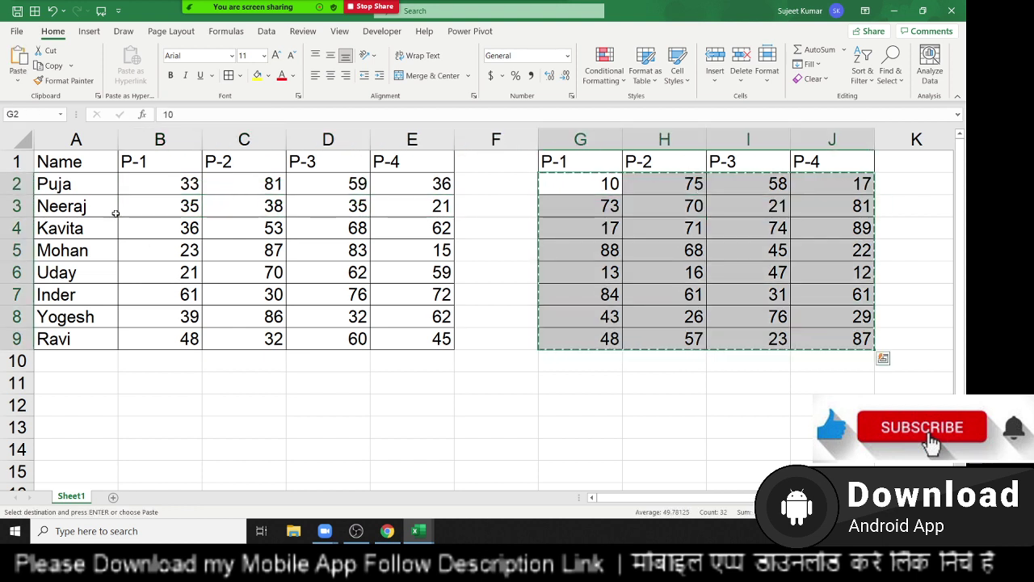
# Step: Paste Special the copied values onto B2 with Divide to divide B2:E9
pyautogui.click(161, 178)
pyautogui.rightClick(162, 175)
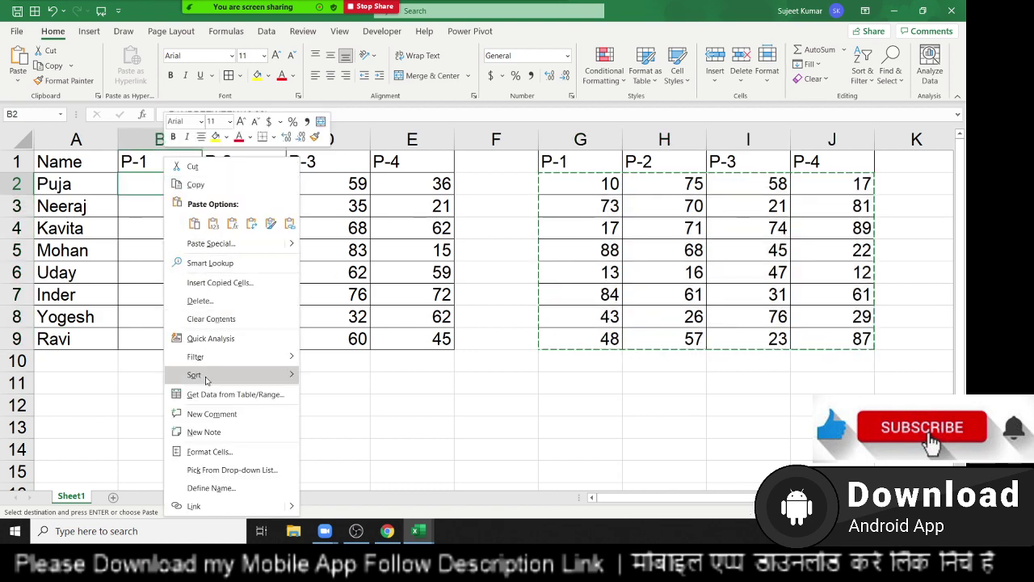
pyautogui.click(212, 244)
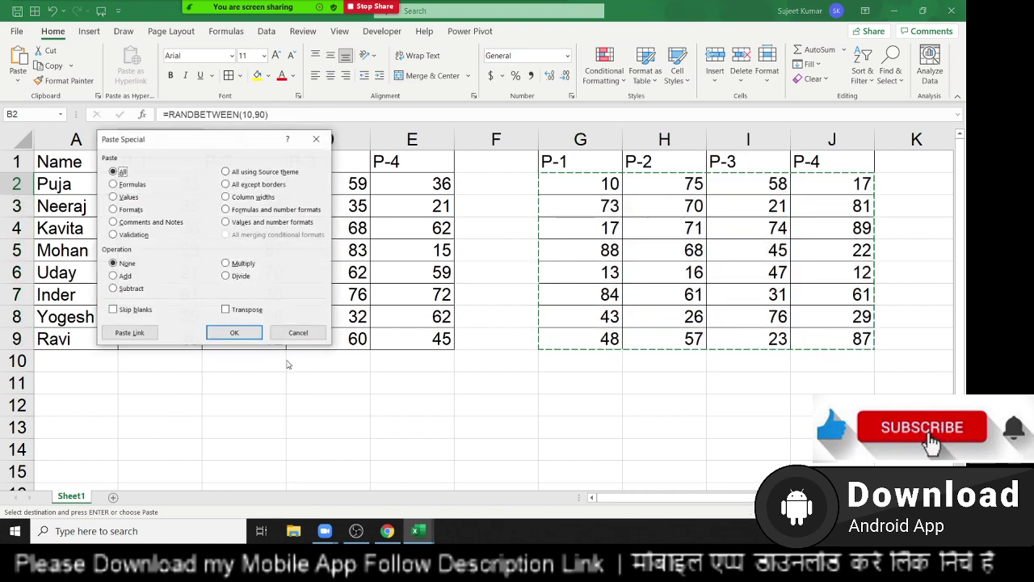
pyautogui.click(227, 279)
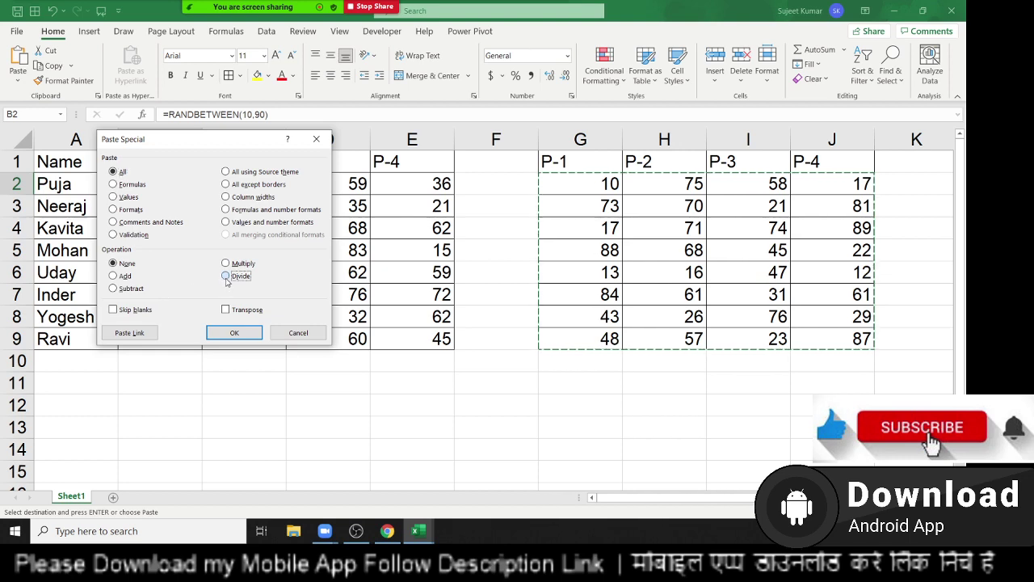
pyautogui.click(236, 333)
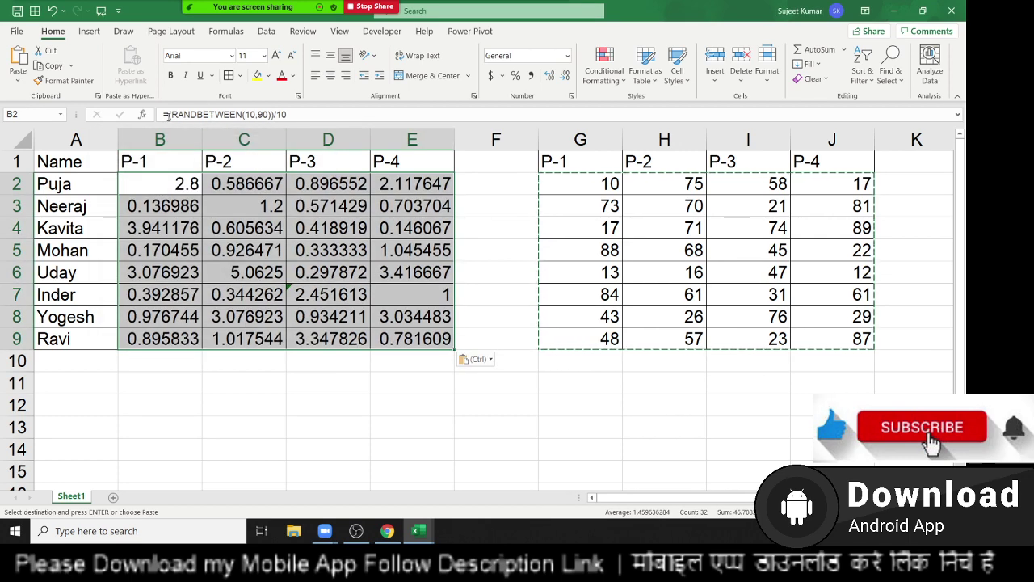
pyautogui.click(202, 114)
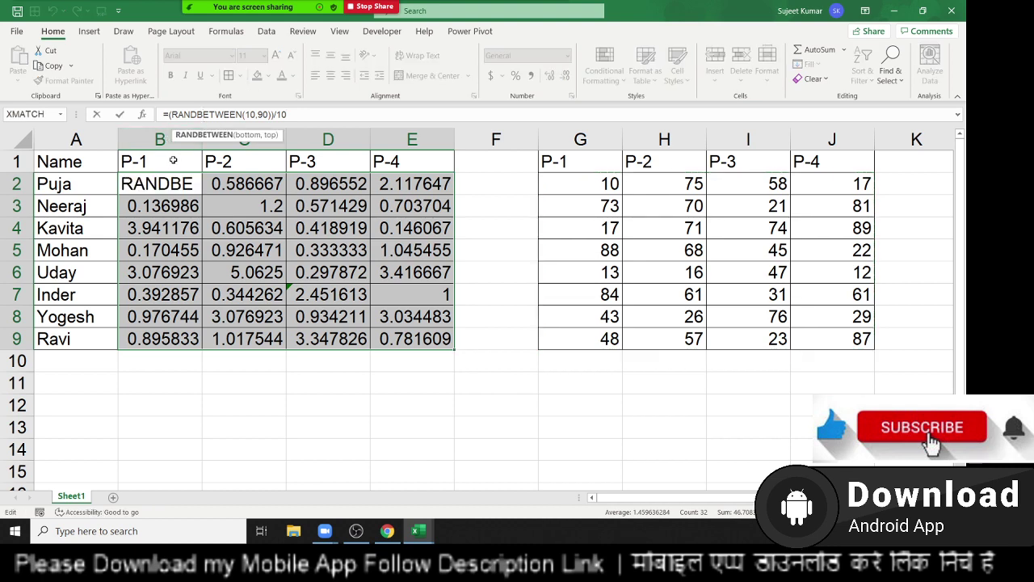
# Step: Check the divided formulas in B2, C2 and D2, then undo the Divide paste
pyautogui.doubleClick(162, 185)
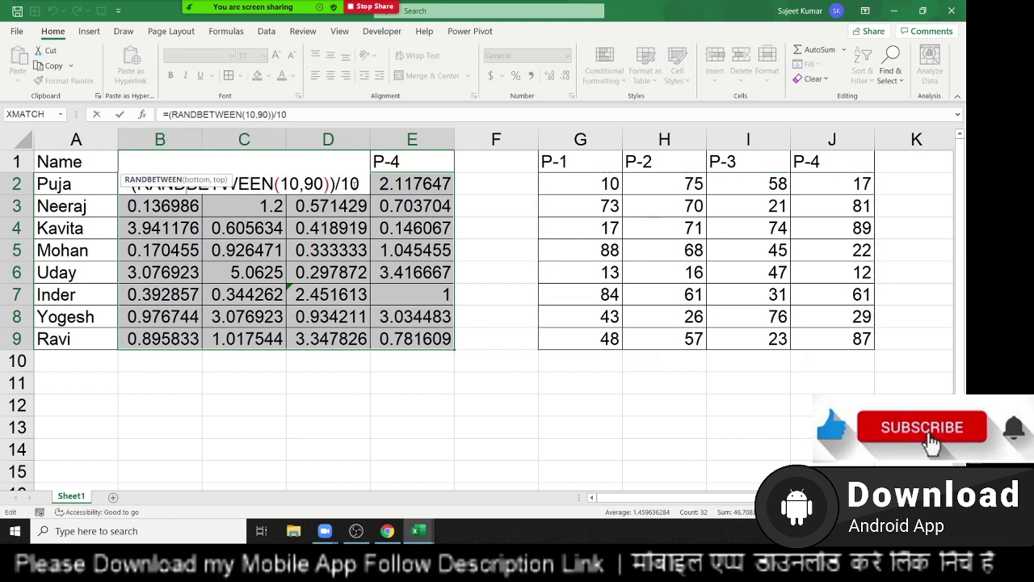
pyautogui.click(242, 184)
pyautogui.doubleClick(242, 185)
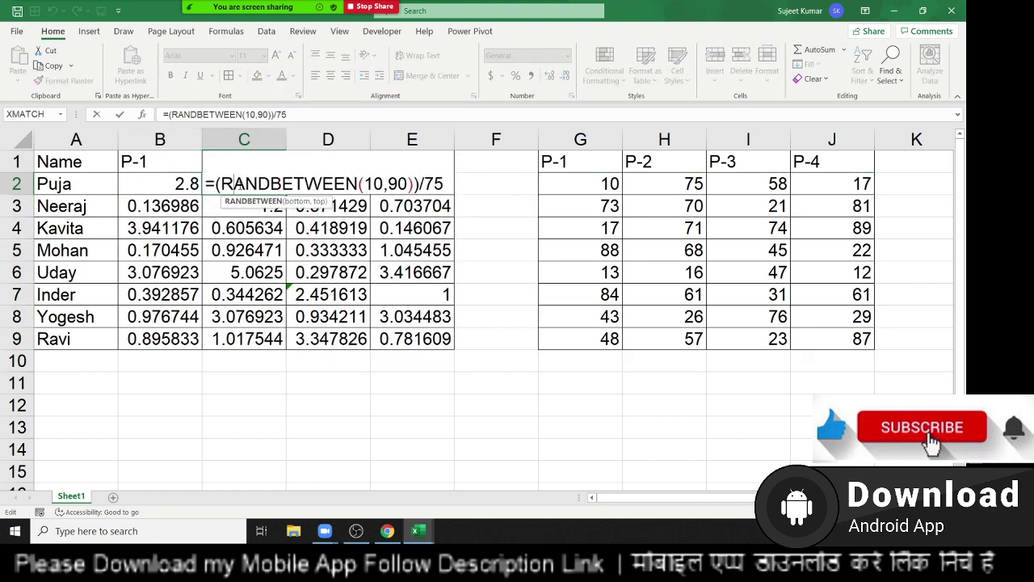
pyautogui.press('Escape')
pyautogui.click(310, 189)
pyautogui.doubleClick(311, 187)
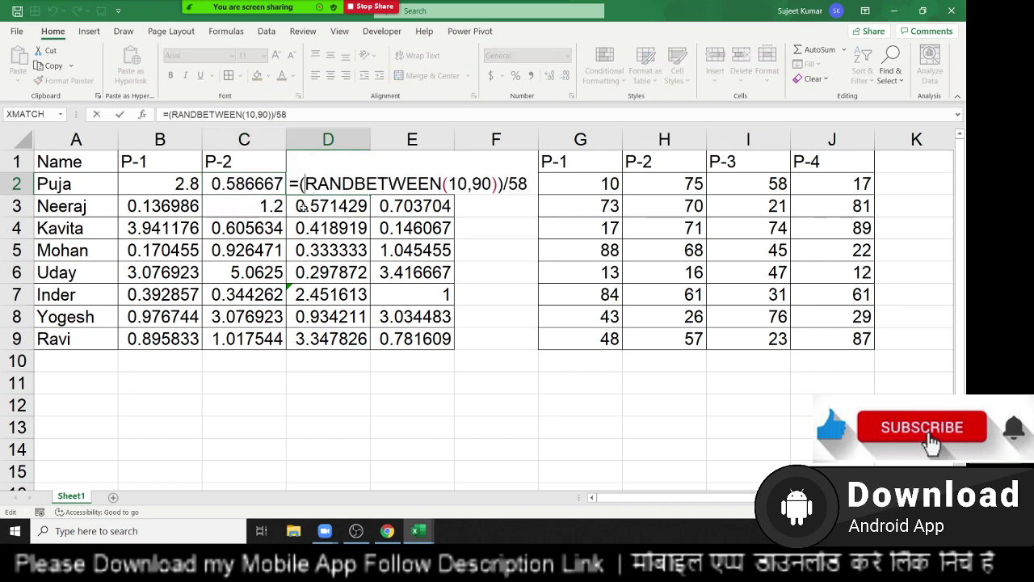
pyautogui.press('Escape')
pyautogui.hotkey('ctrl', 'z')
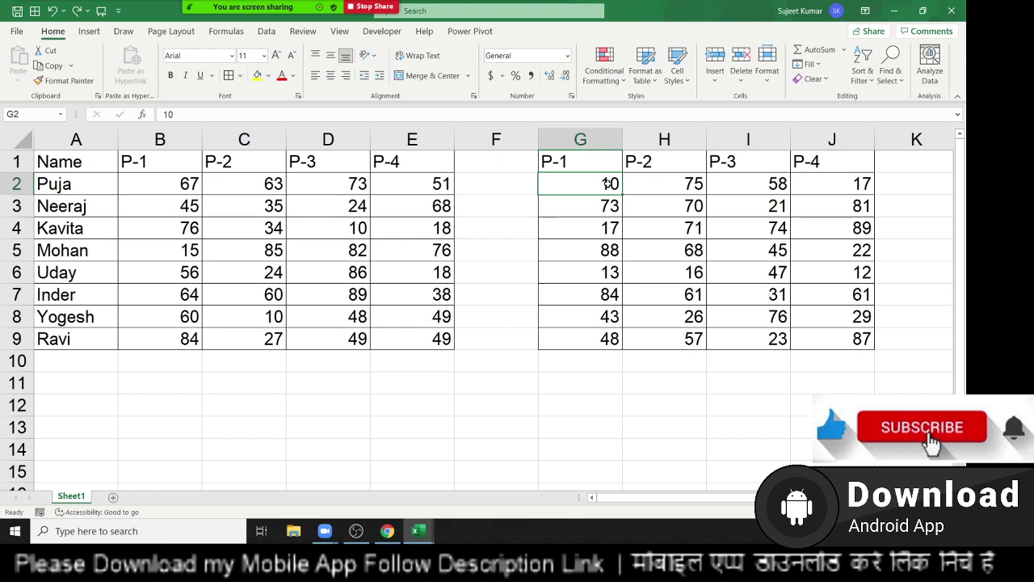
# Step: Enter =RANDBETWEEN(10,90) in G2 and fill it across the second table
pyautogui.write('=ra')
pyautogui.press('Down')
pyautogui.press('Down')
pyautogui.press('Down')
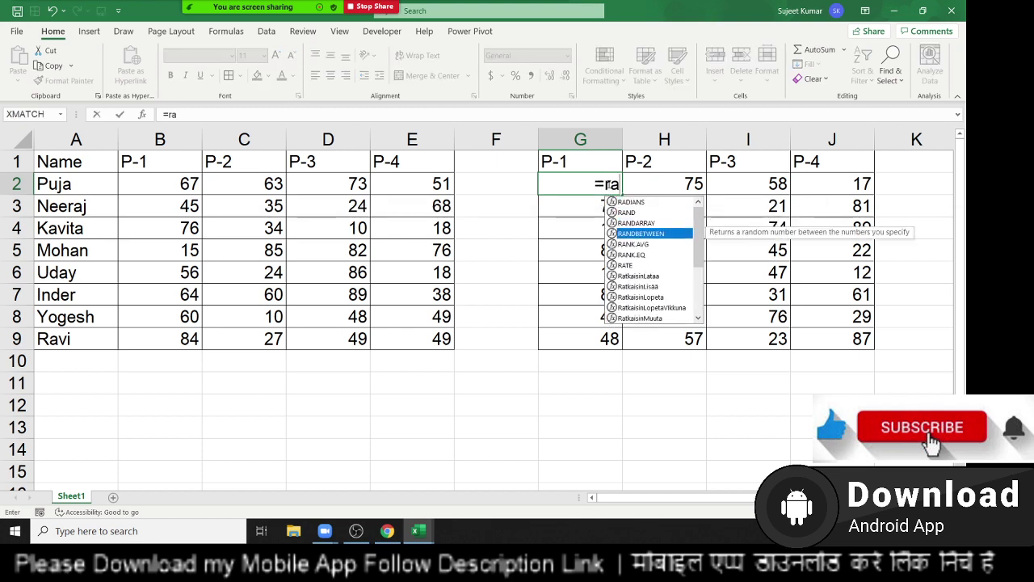
pyautogui.press('Tab')
pyautogui.write('10,9')
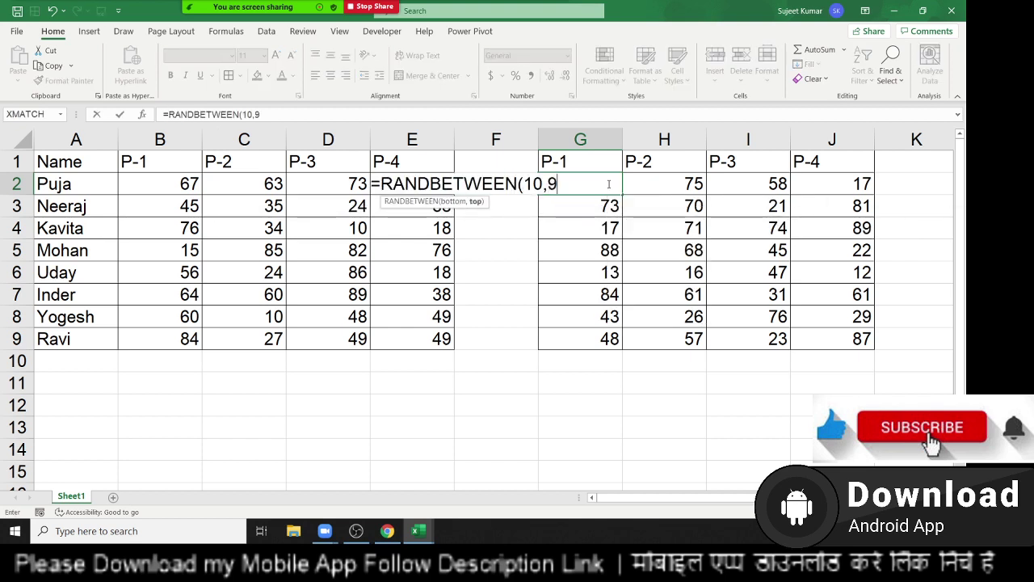
pyautogui.write('0')
pyautogui.press('Return')
pyautogui.moveTo(610, 184)
pyautogui.mouseDown()
pyautogui.moveTo(704, 229)
pyautogui.moveTo(805, 332)
pyautogui.mouseUp()
pyautogui.hotkey('ctrl', 'r')
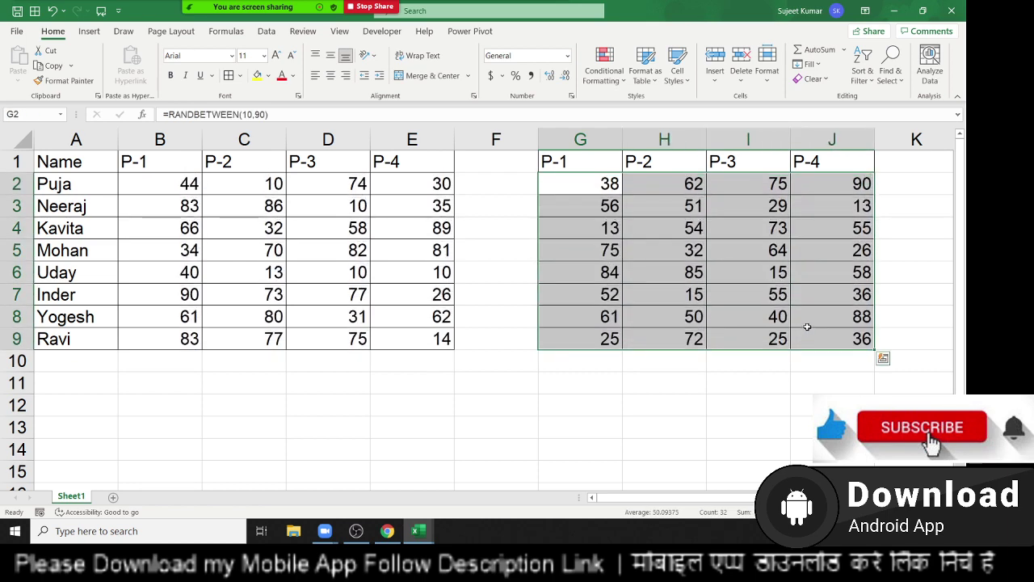
# Step: Select the right-hand table's numbers G2:J9 and copy them
pyautogui.hotkey('ctrl', 'q')
pyautogui.click(566, 184)
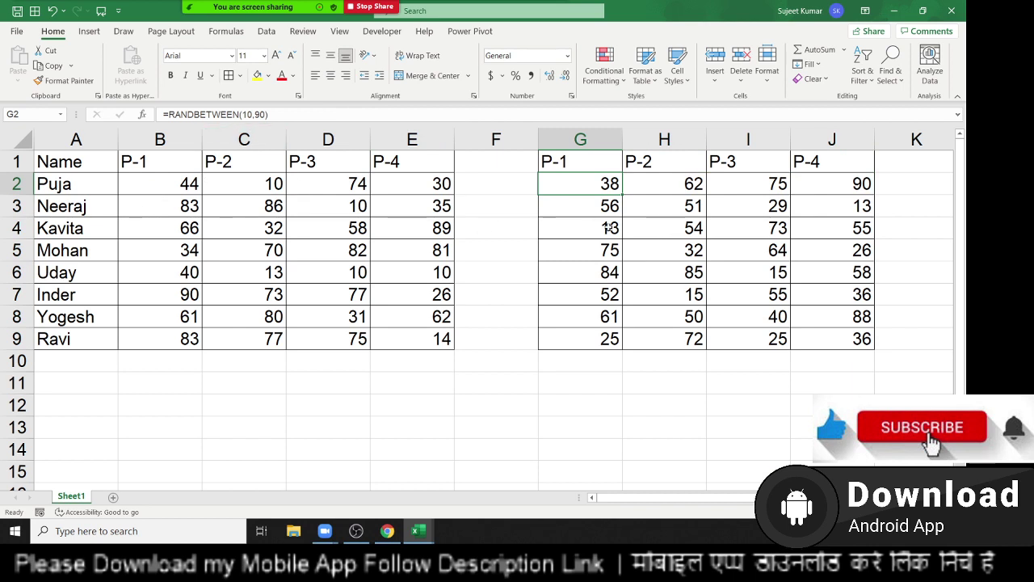
pyautogui.moveTo(621, 187); pyautogui.dragTo(817, 199)
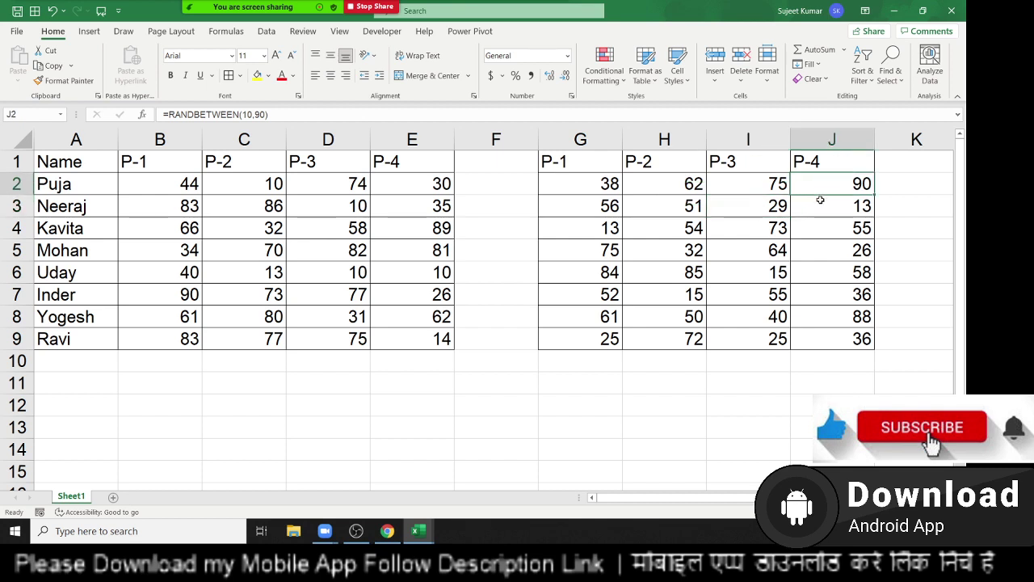
pyautogui.click(594, 186)
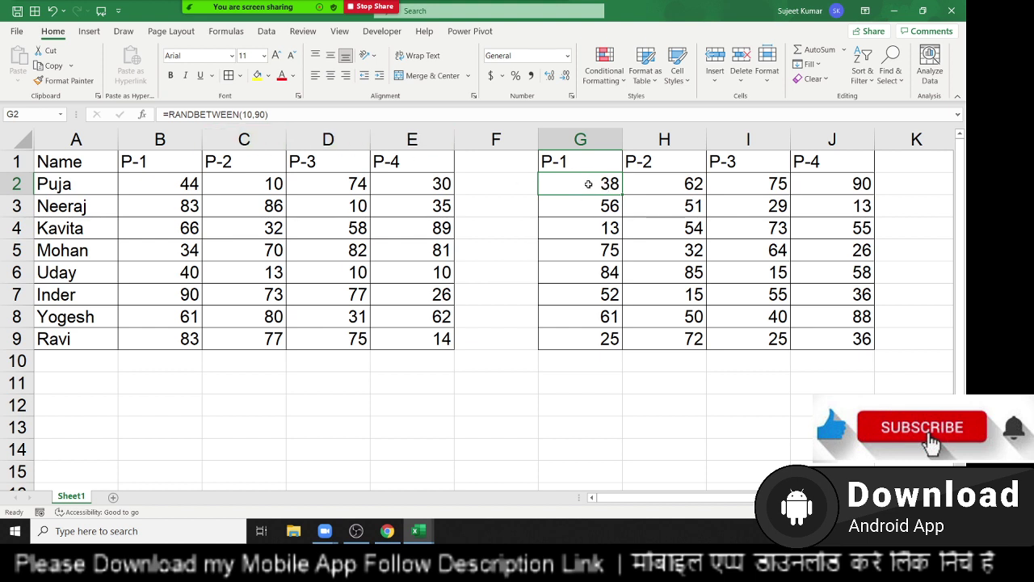
pyautogui.moveTo(558, 194)
pyautogui.mouseDown()
pyautogui.moveTo(801, 322)
pyautogui.moveTo(803, 341)
pyautogui.mouseUp()
pyautogui.hotkey('ctrl', 'c')
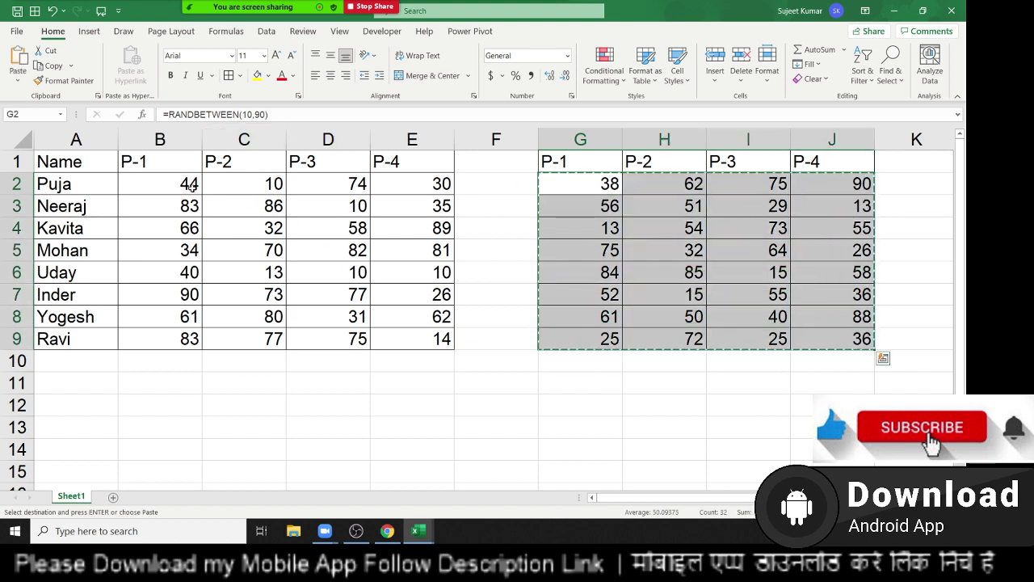
pyautogui.click(189, 185)
pyautogui.rightClick(190, 185)
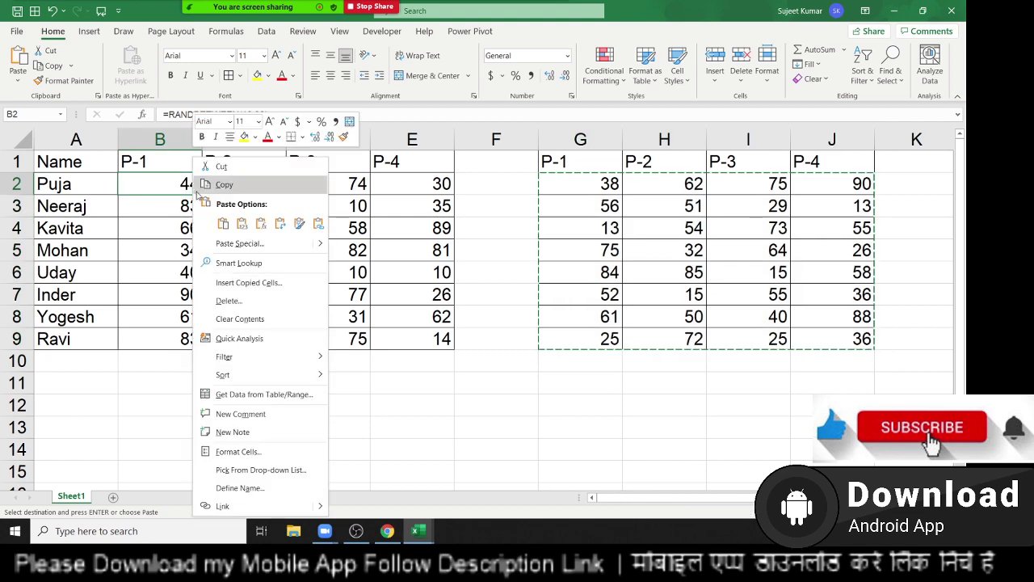
pyautogui.click(236, 244)
pyautogui.click(263, 276)
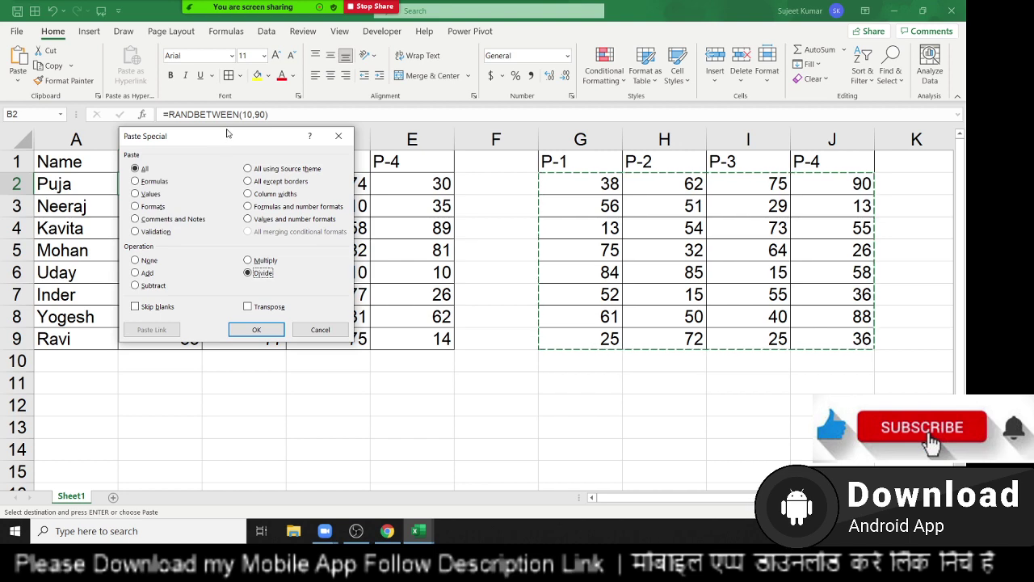
pyautogui.moveTo(228, 134); pyautogui.dragTo(661, 101)
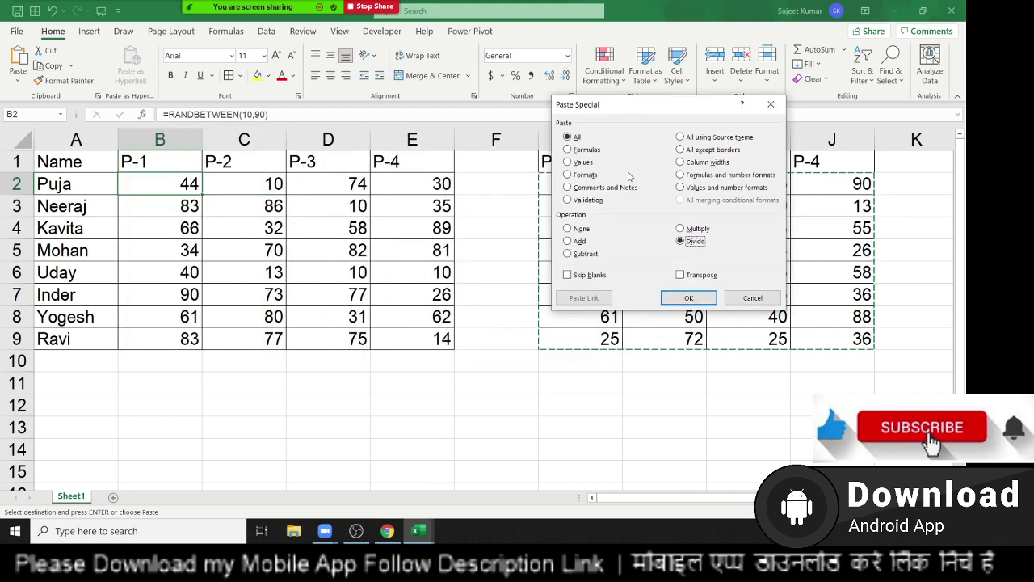
pyautogui.click(585, 150)
pyautogui.click(689, 299)
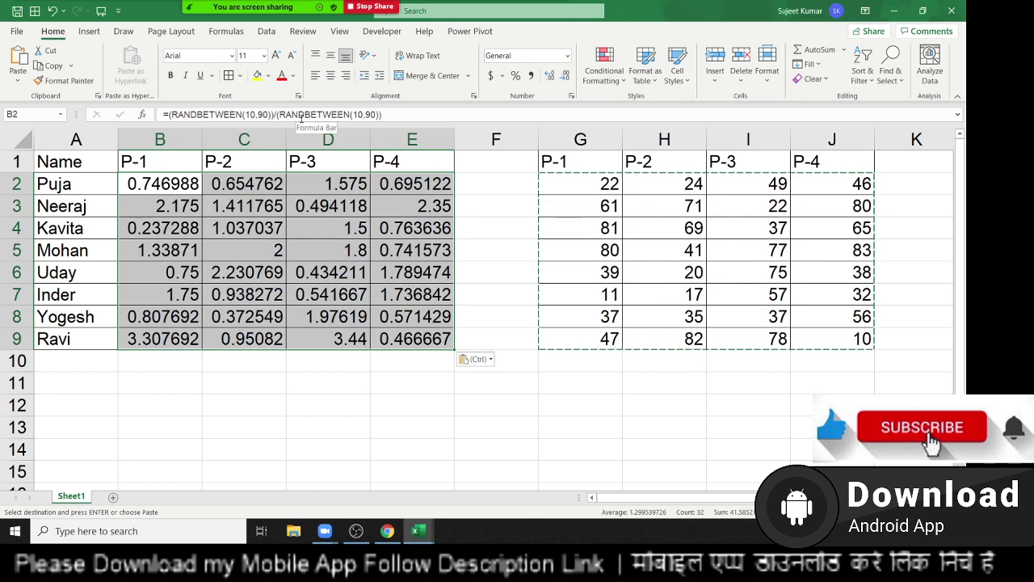
pyautogui.hotkey('ctrl', 'z')
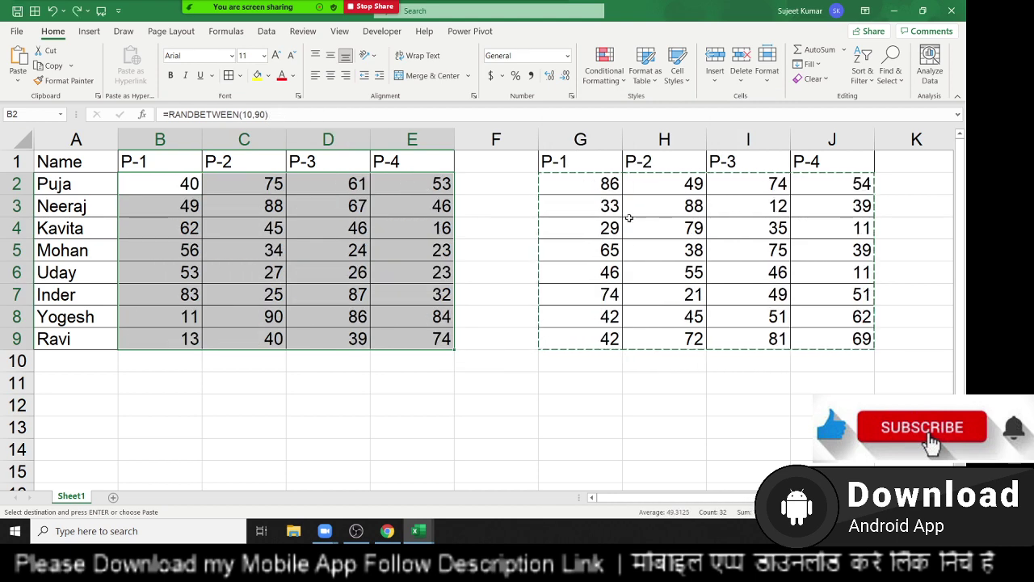
pyautogui.rightClick(195, 191)
pyautogui.click(228, 245)
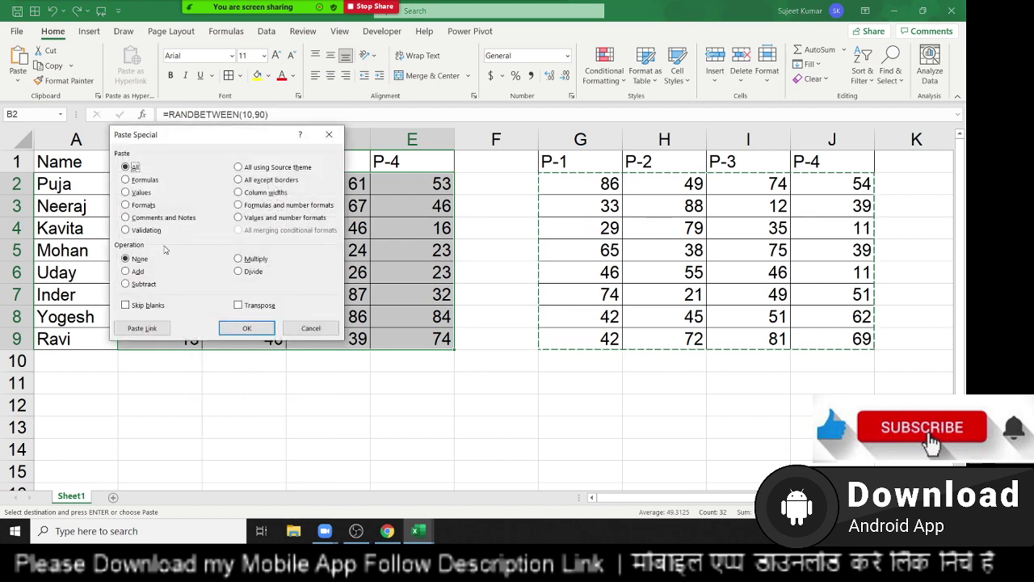
pyautogui.click(137, 193)
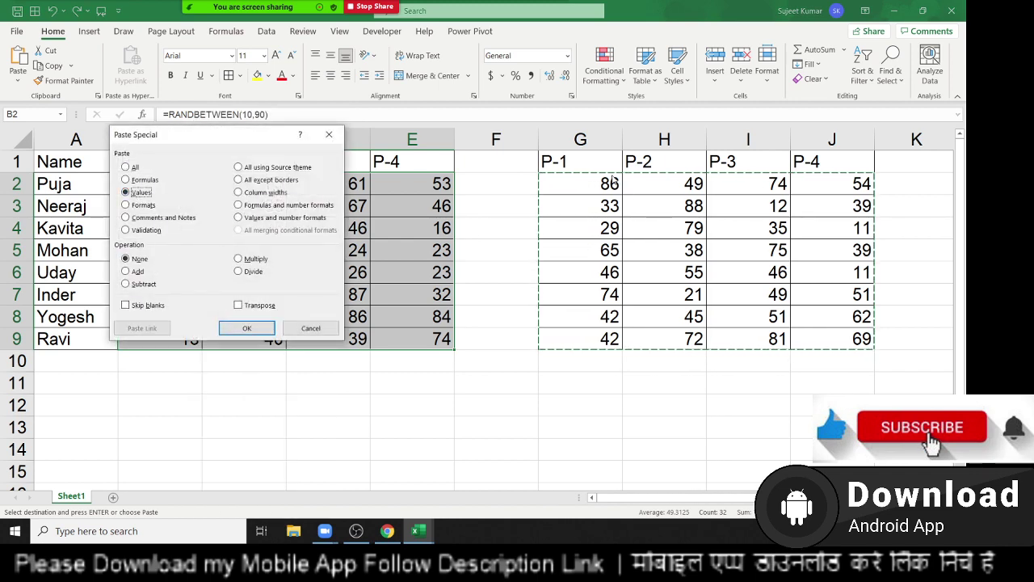
pyautogui.click(258, 327)
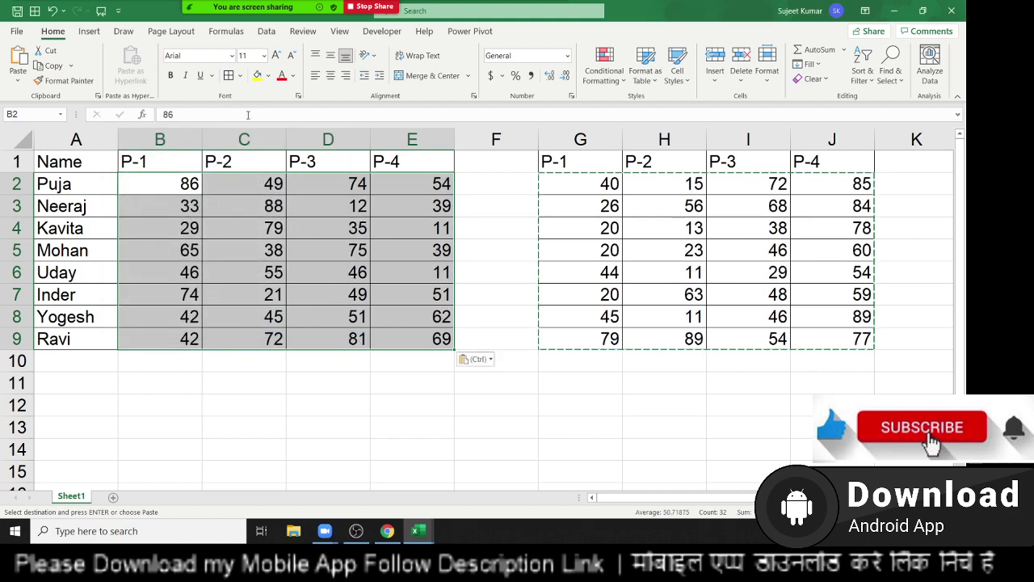
pyautogui.hotkey('ctrl', 'z')
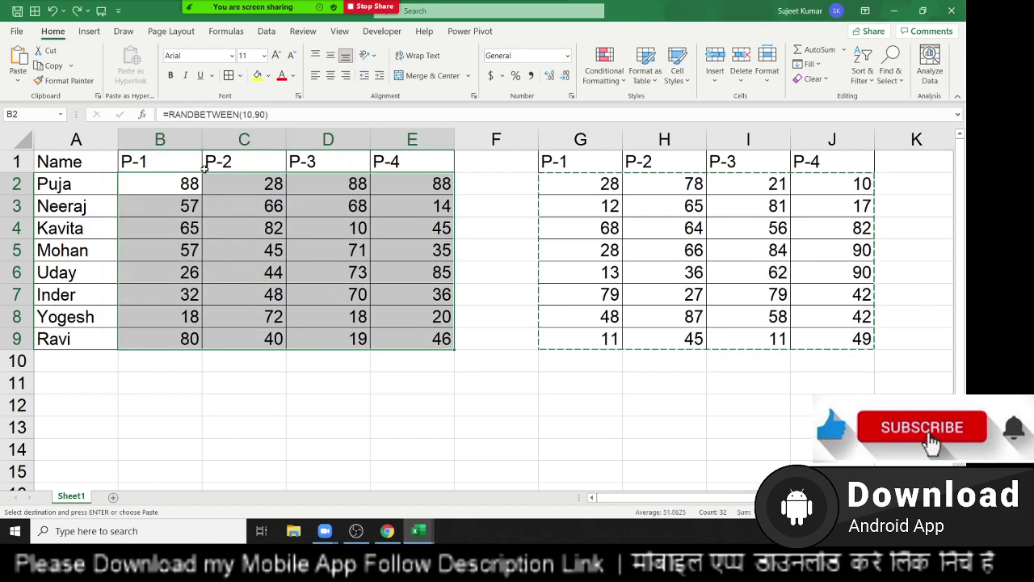
pyautogui.rightClick(195, 184)
pyautogui.click(234, 238)
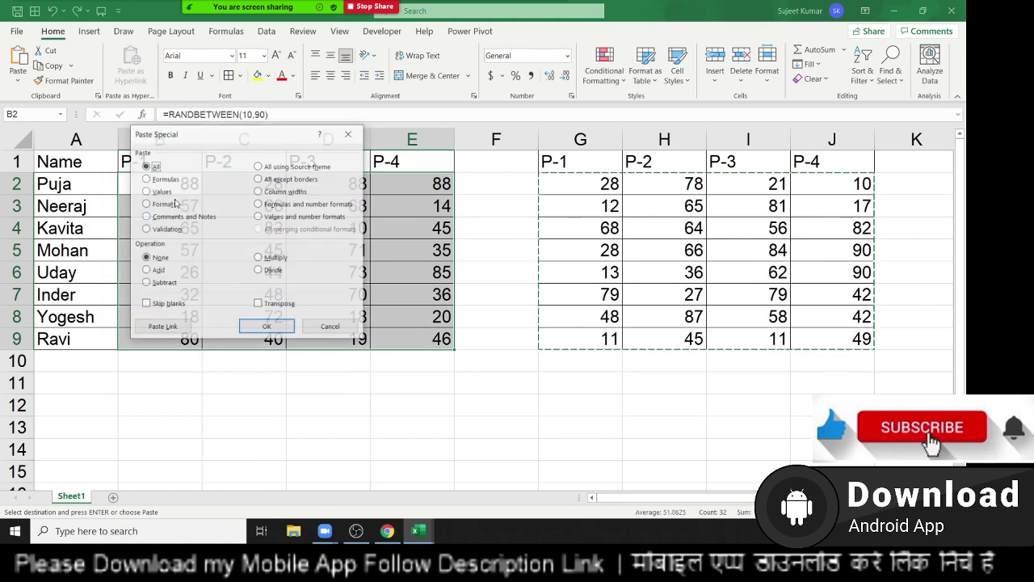
pyautogui.click(146, 192)
pyautogui.click(258, 269)
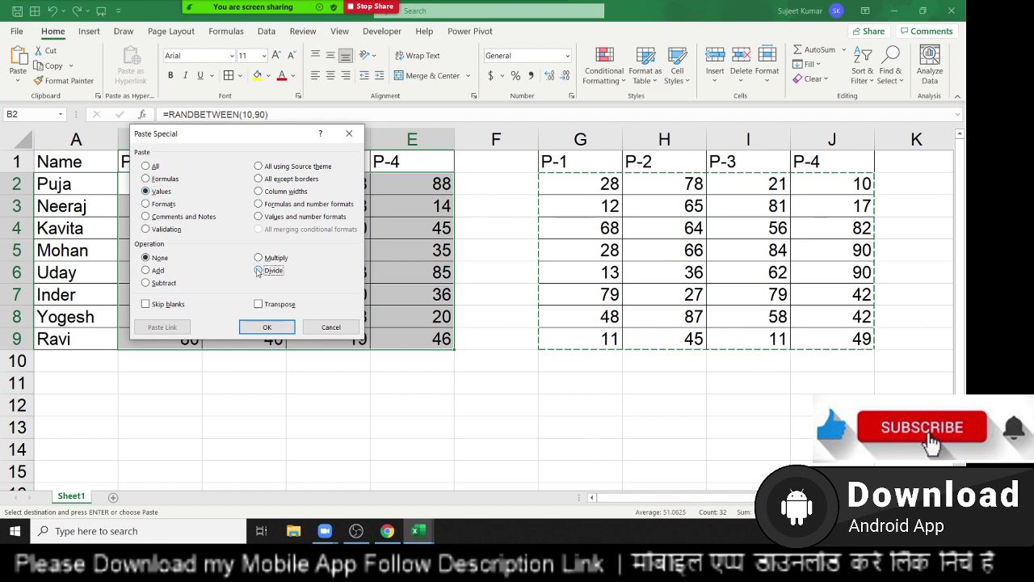
pyautogui.click(285, 332)
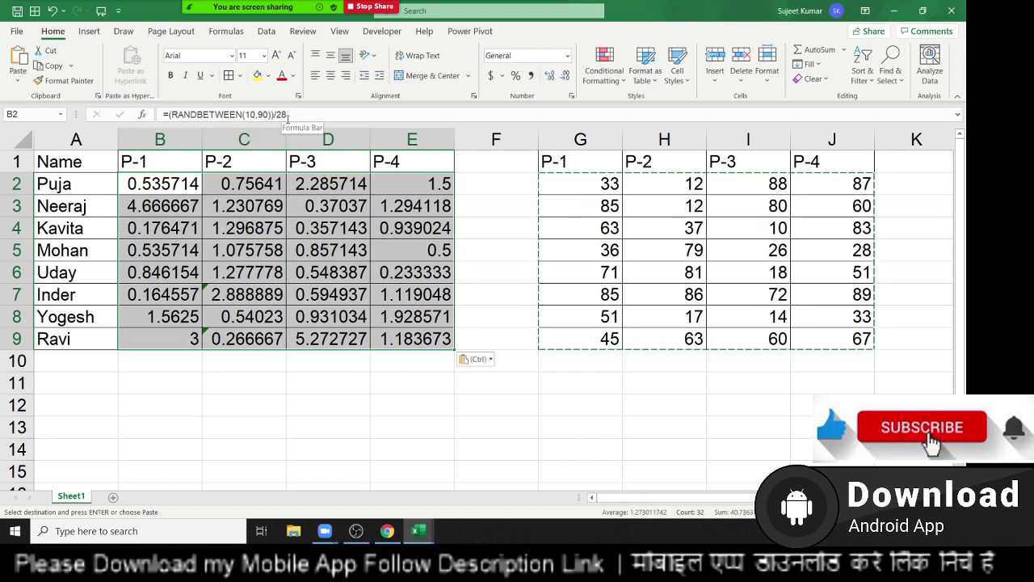
pyautogui.hotkey('ctrl', 'z')
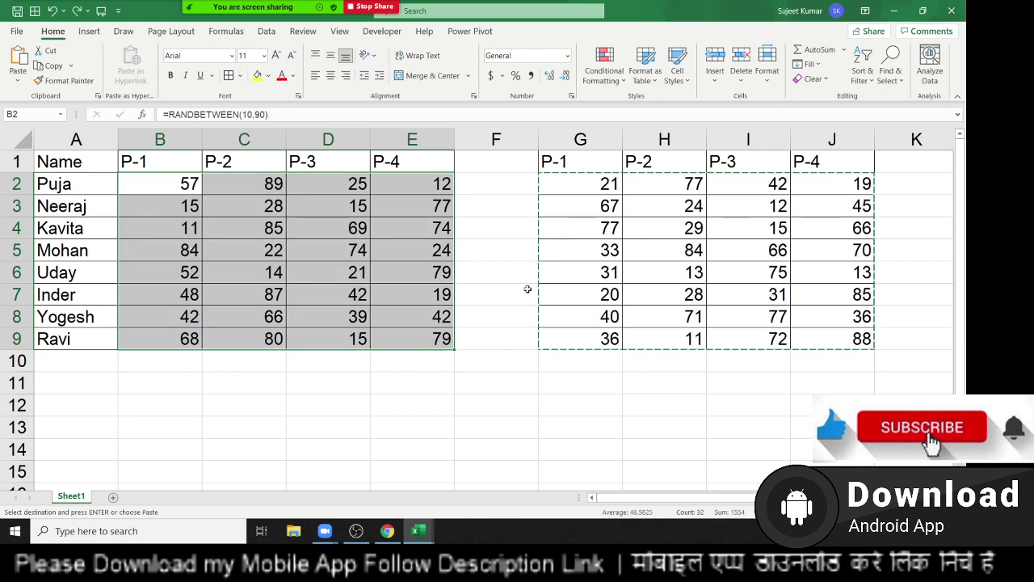
# Step: Clear all contents of columns A through K
pyautogui.moveTo(75, 139)
pyautogui.mouseDown()
pyautogui.moveTo(894, 235)
pyautogui.moveTo(854, 232)
pyautogui.mouseUp()
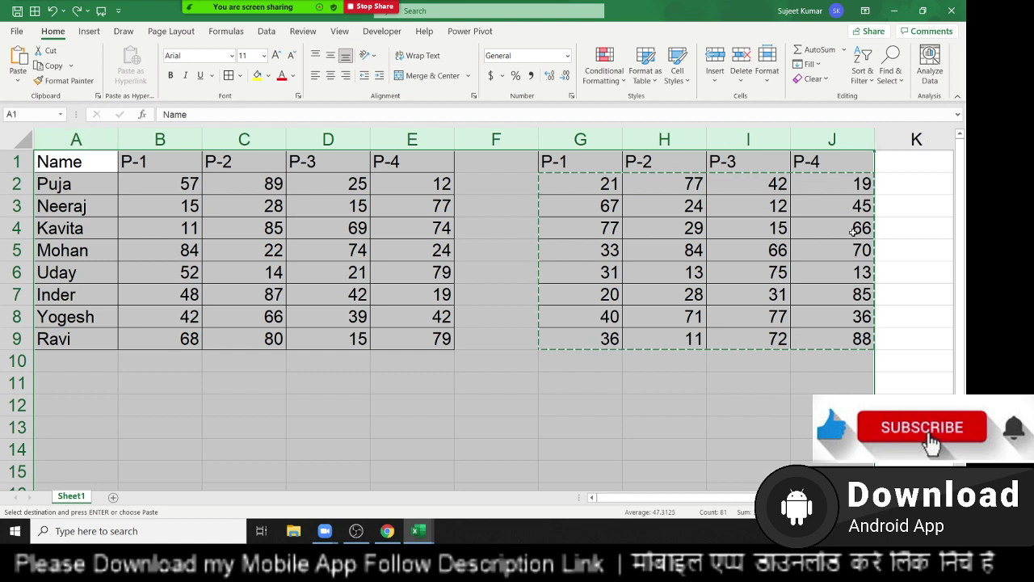
pyautogui.press('Delete')
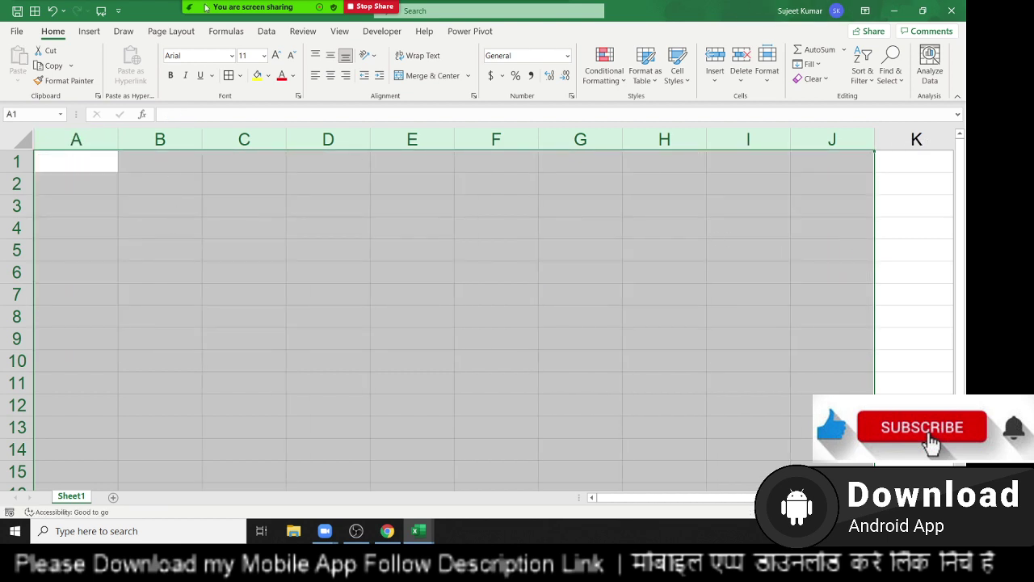
pyautogui.click(78, 185)
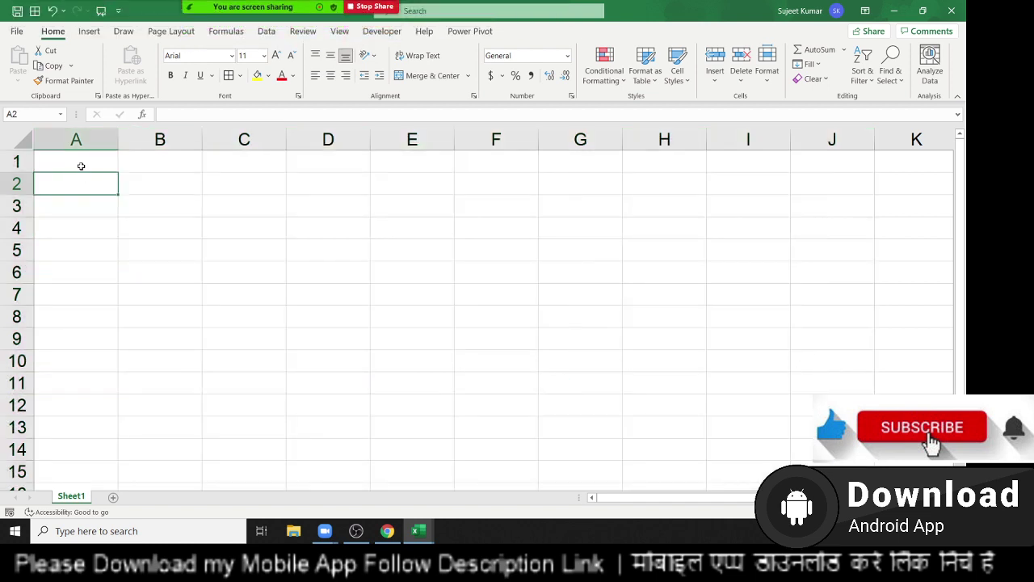
# Step: Enter the Sales header in A1 and the first figures 85, 36, 85, 32, 45 onward through A12
pyautogui.click(82, 164)
pyautogui.write('Sales')
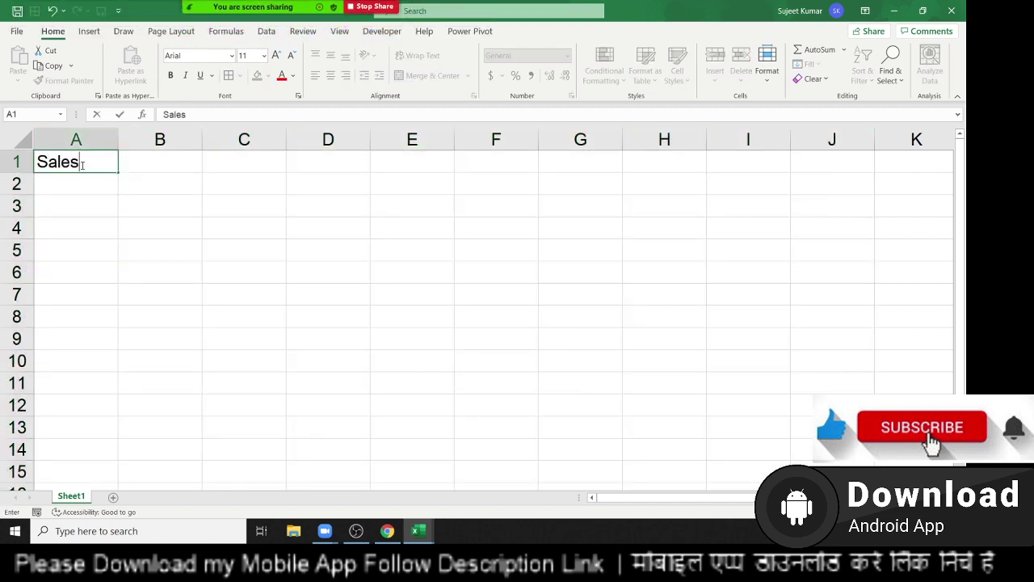
pyautogui.press('Return')
pyautogui.write('85')
pyautogui.press('Return')
pyautogui.write('.')
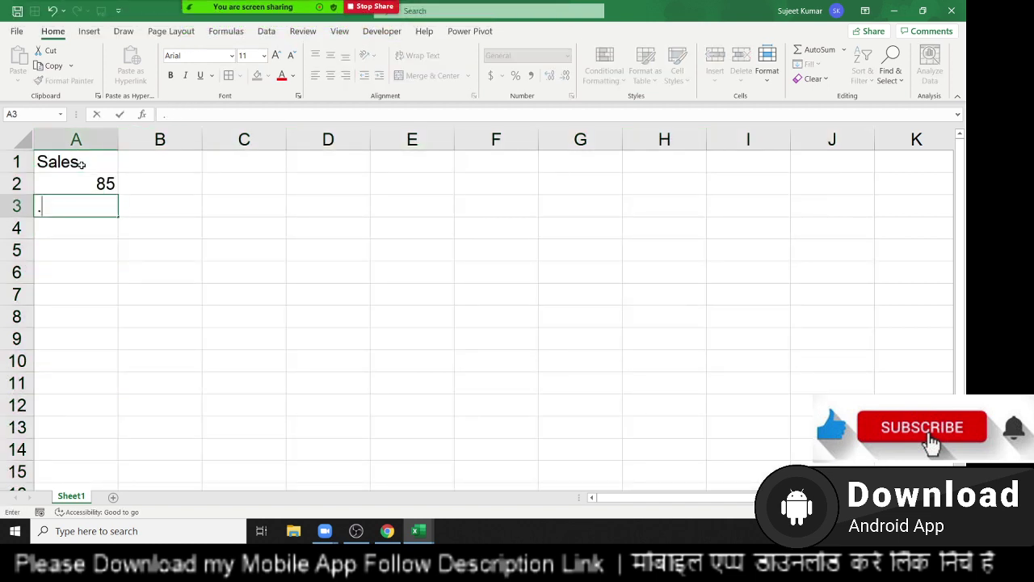
pyautogui.press('Escape')
pyautogui.write('36')
pyautogui.press('Return')
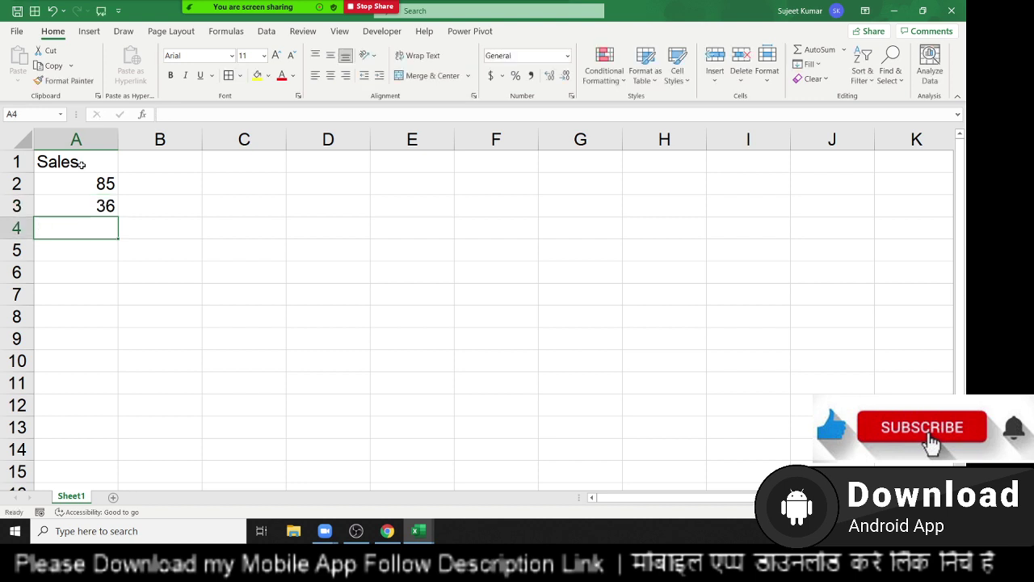
pyautogui.write('85')
pyautogui.press('Return')
pyautogui.write('32')
pyautogui.press('Return')
pyautogui.write('45')
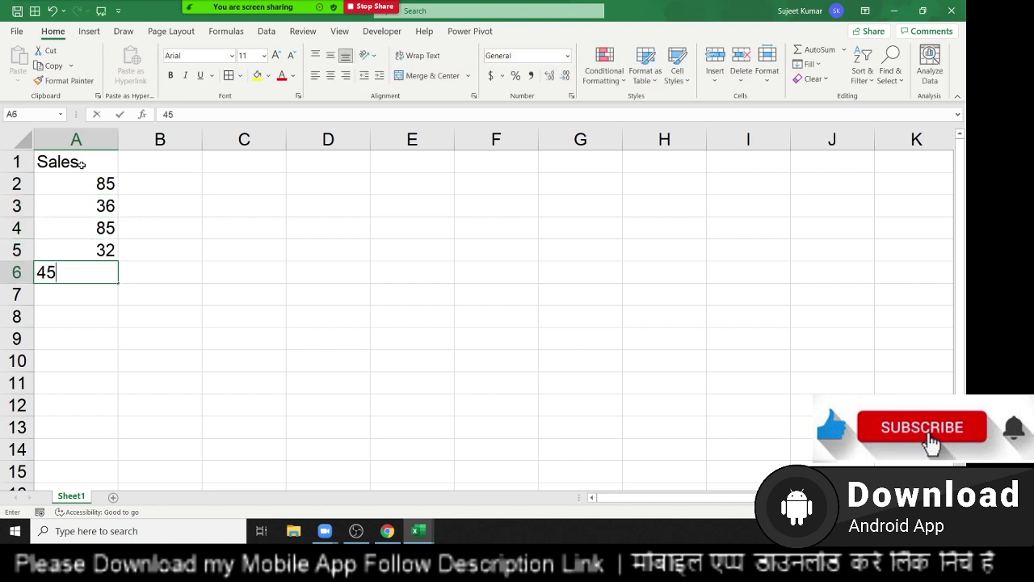
pyautogui.press('Return')
pyautogui.write('6')
pyautogui.press('Return')
pyautogui.write('25')
pyautogui.press('Return')
pyautogui.write('3')
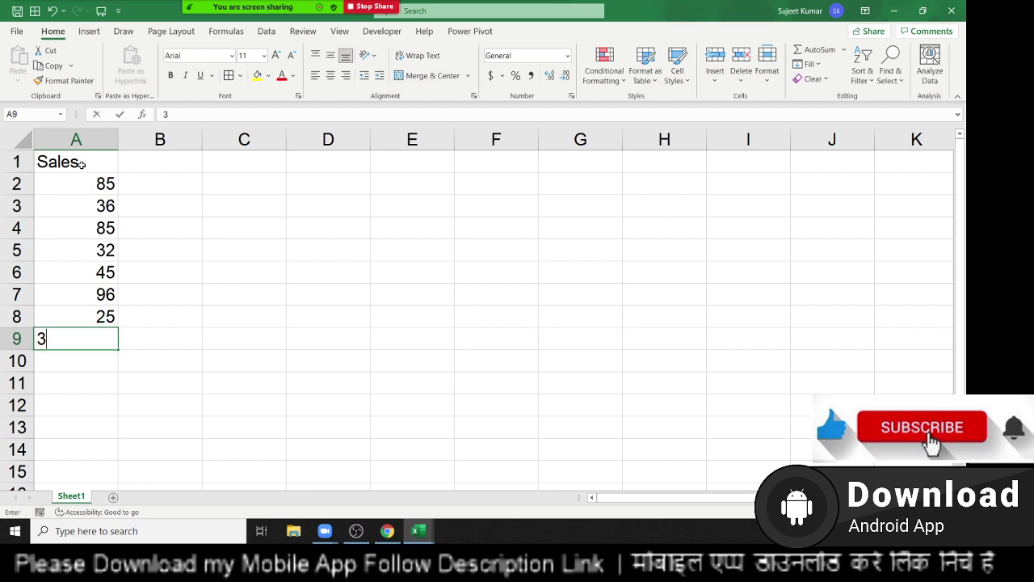
pyautogui.write('2')
pyautogui.press('Return')
pyautogui.write('12')
pyautogui.press('Return')
pyautogui.write('36')
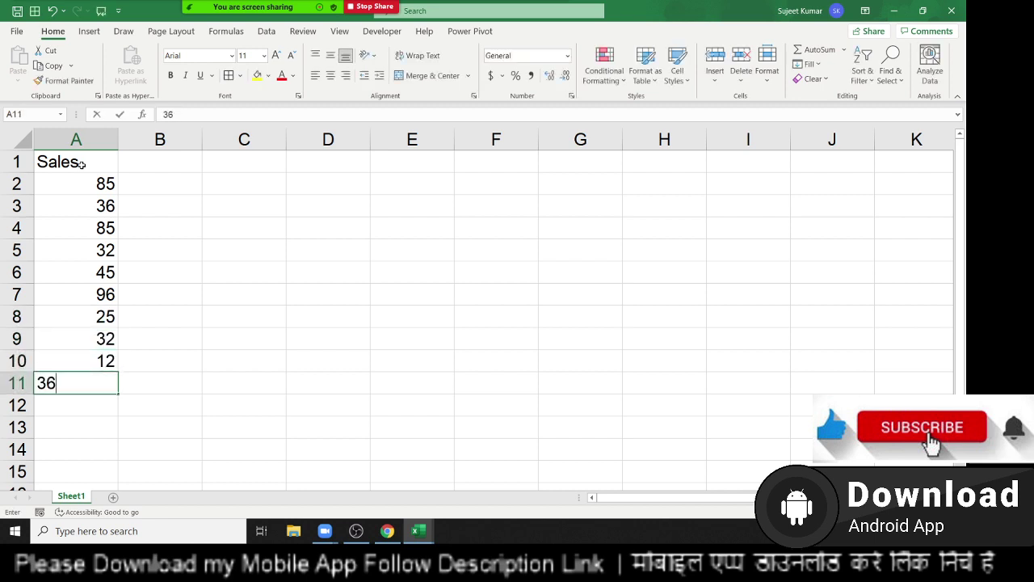
pyautogui.press('Return')
pyautogui.write('5')
pyautogui.press('Return')
# Step: Enter the remaining figures 14, 85, 36, 78, 25, 65, 25, 63, 14, 85 down to A22
pyautogui.write('141')
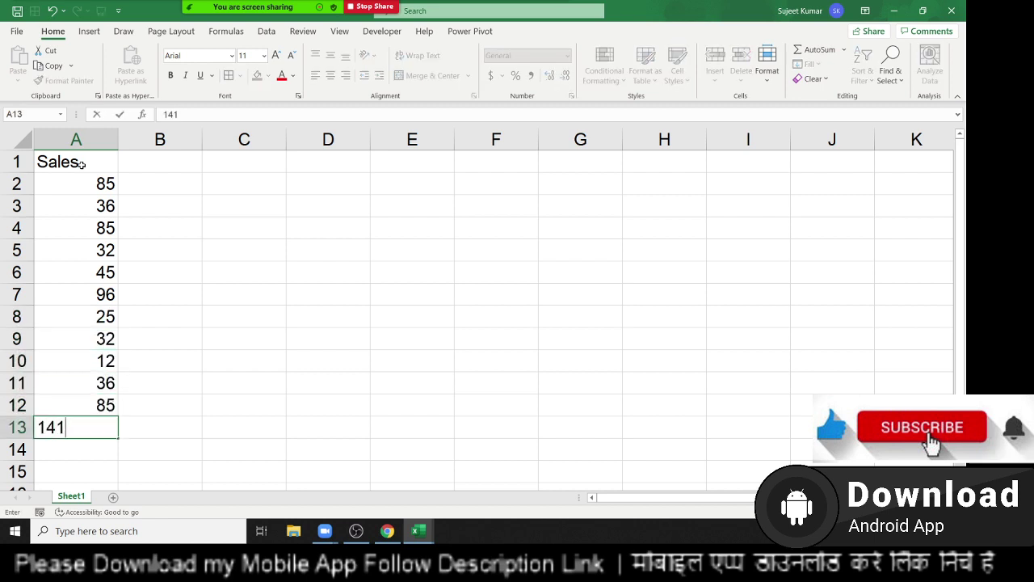
pyautogui.press('BackSpace')
pyautogui.press('Return')
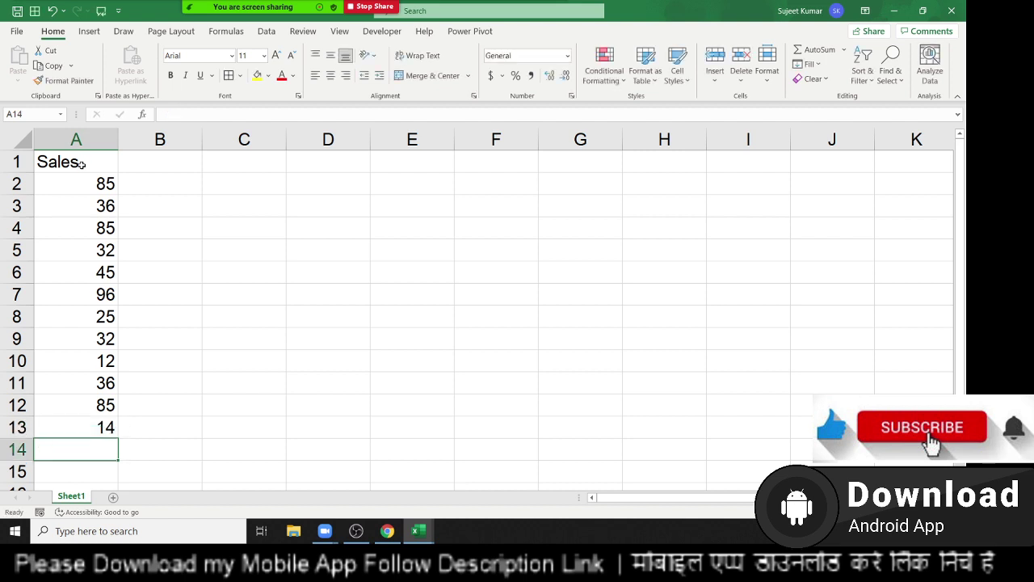
pyautogui.write('85')
pyautogui.press('Return')
pyautogui.write('36')
pyautogui.press('Return')
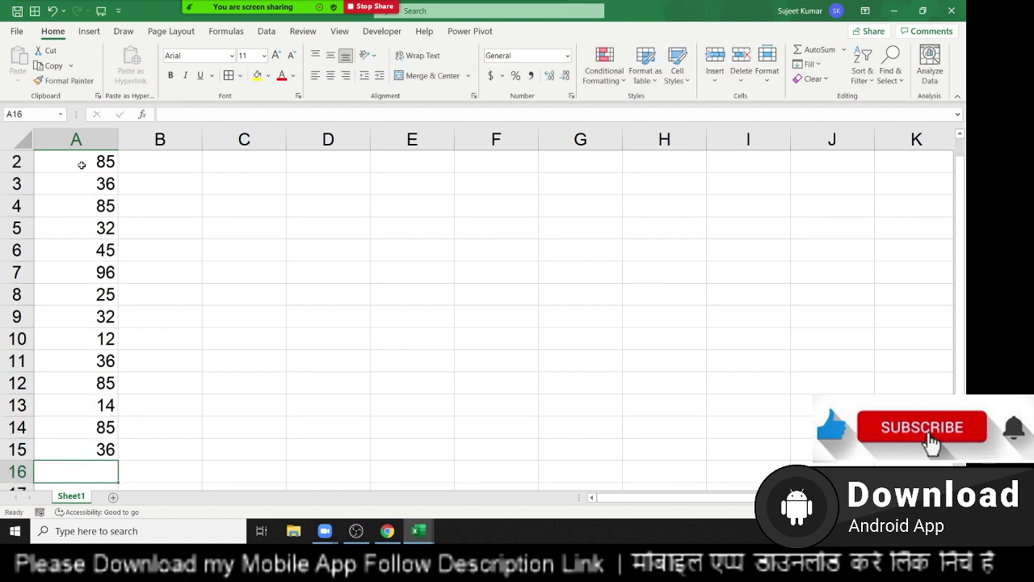
pyautogui.write('78')
pyautogui.press('Return')
pyautogui.write('25')
pyautogui.press('Return')
pyautogui.write('65')
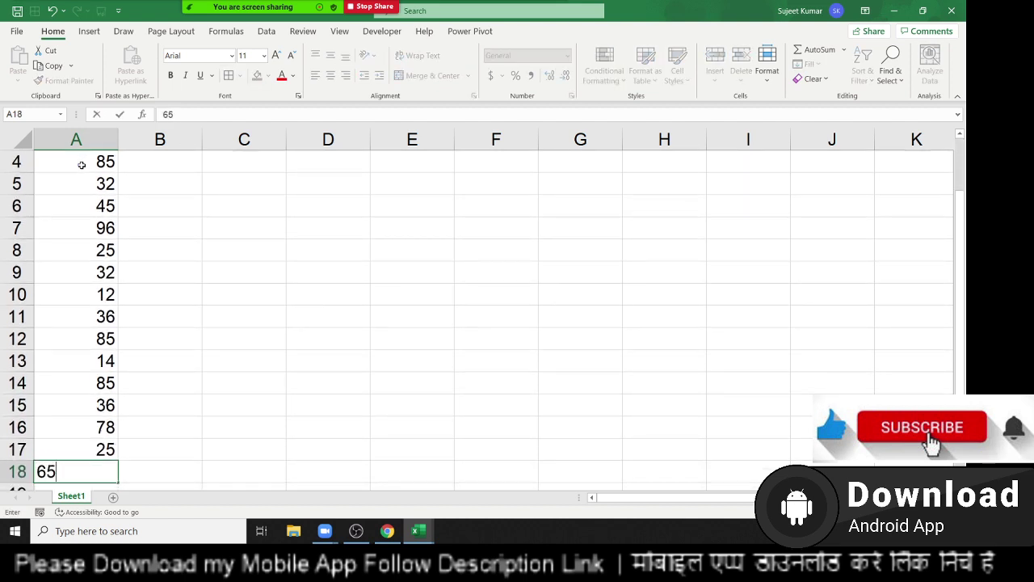
pyautogui.press('Return')
pyautogui.write('25')
pyautogui.press('Return')
pyautogui.write('63')
pyautogui.press('Return')
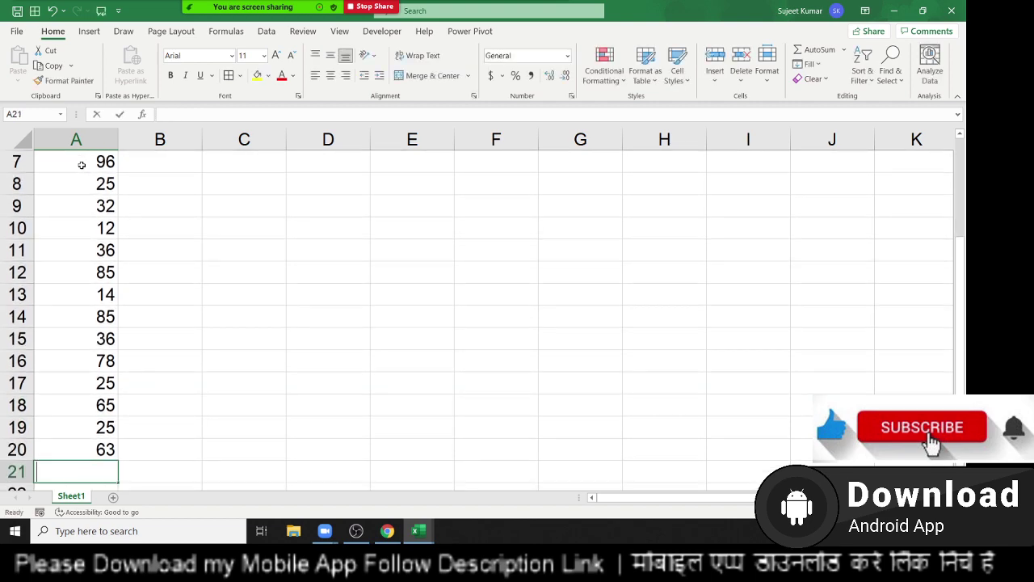
pyautogui.write('14')
pyautogui.press('Return')
pyautogui.write('85')
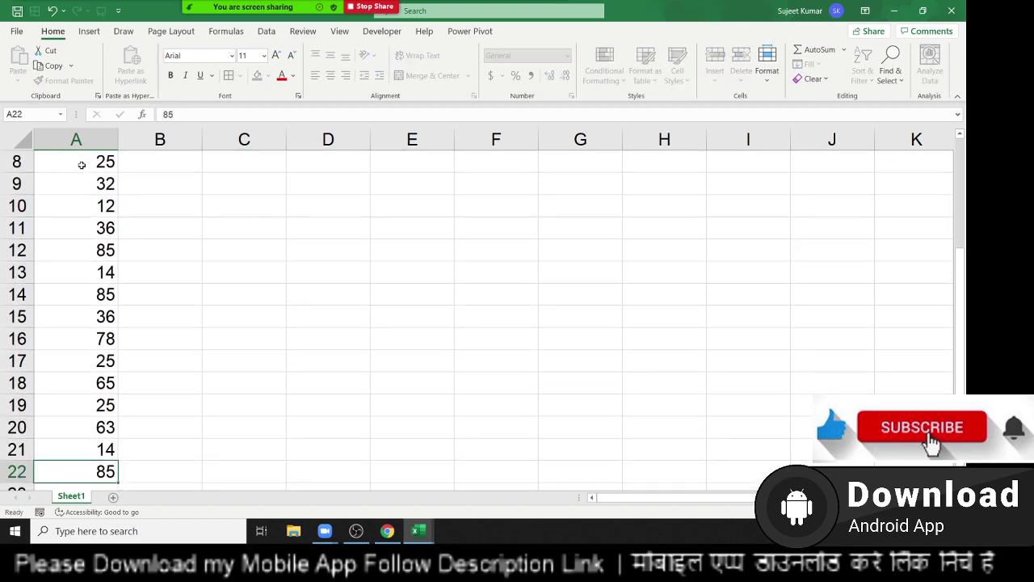
pyautogui.press('Return')
pyautogui.press('Up')
pyautogui.hotkey('ctrl', 'Up')
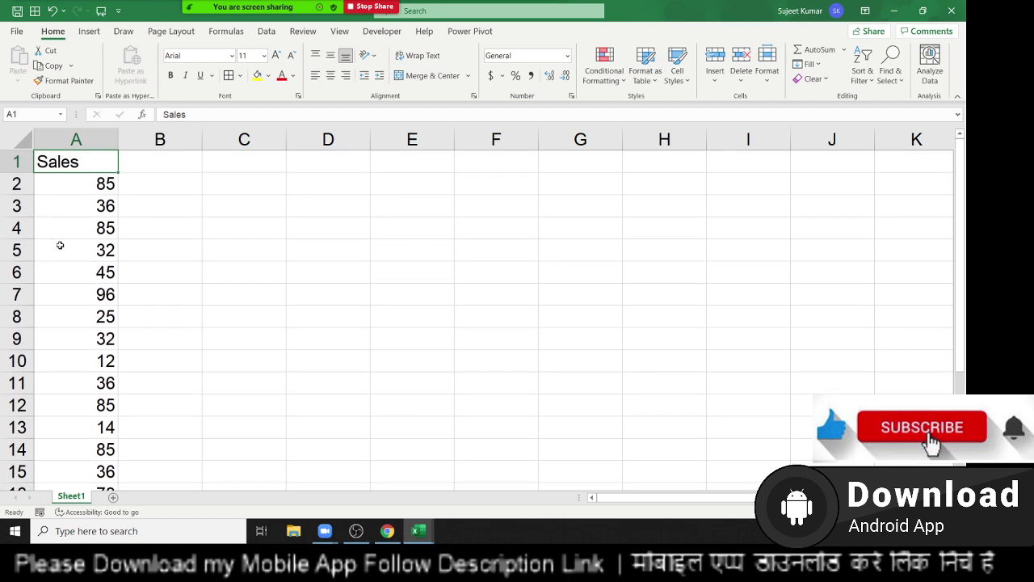
pyautogui.press('Down')
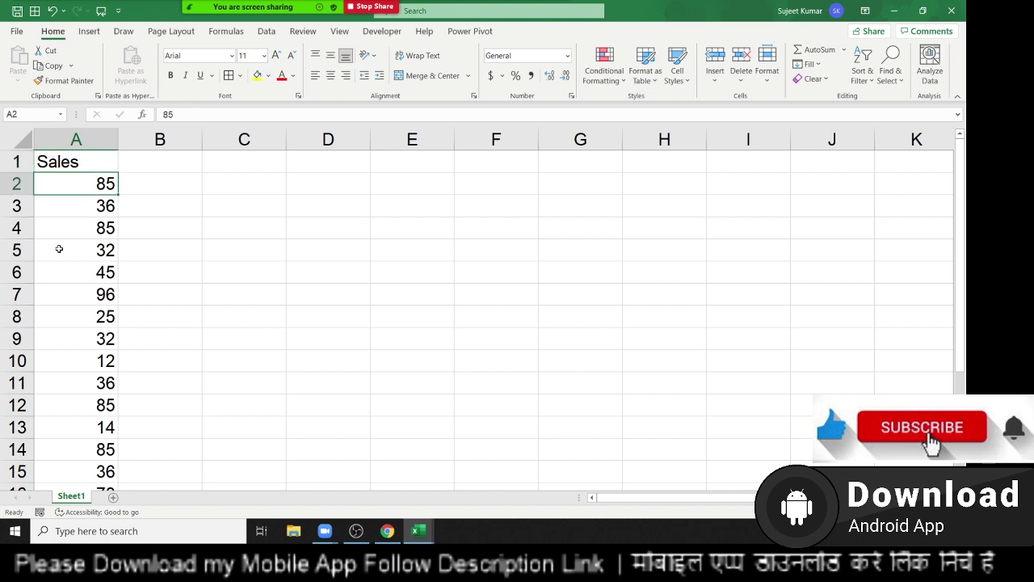
pyautogui.hotkey('ctrl', 'a')
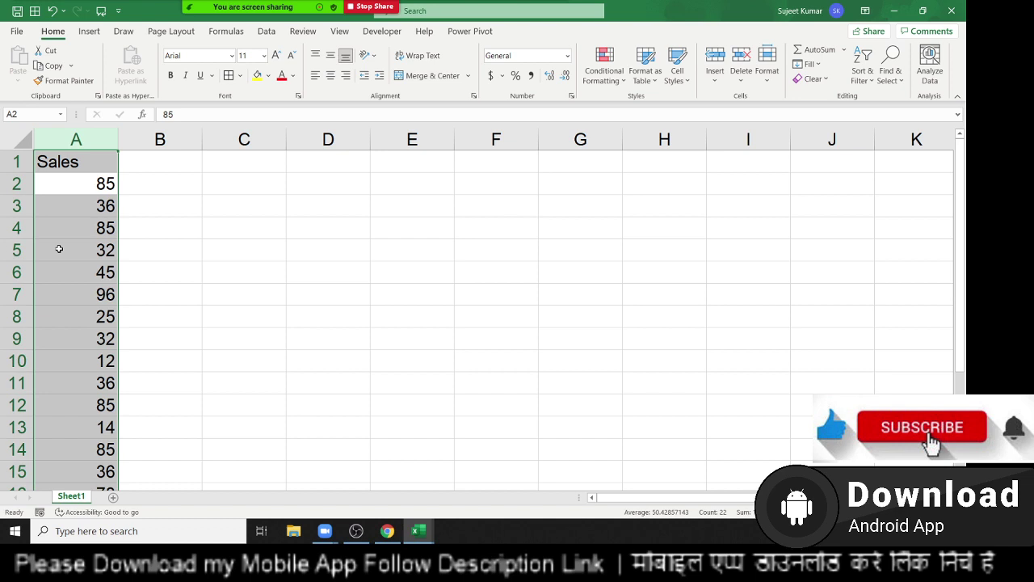
pyautogui.press('Down')
pyautogui.press('Up')
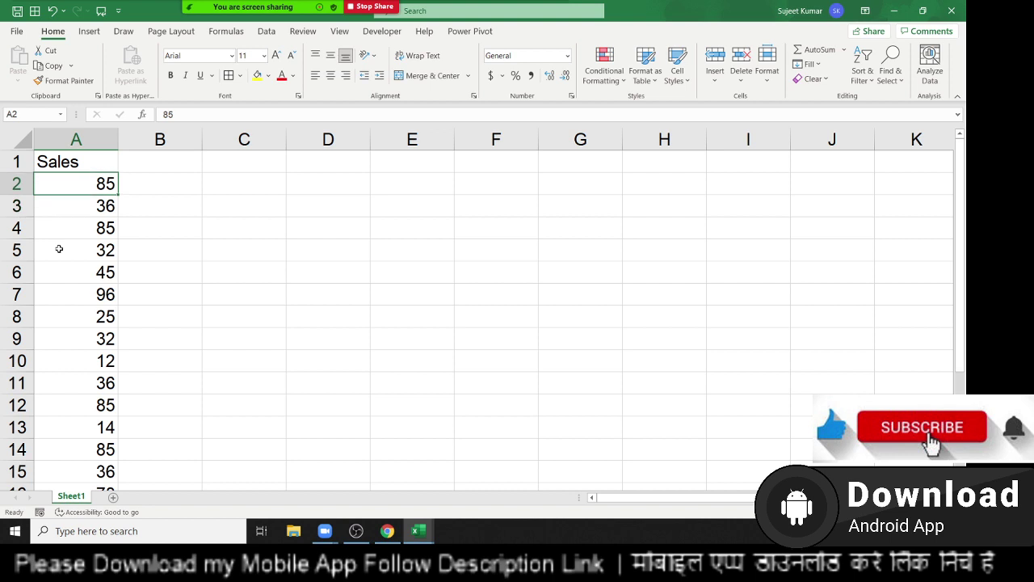
pyautogui.press('Down')
pyautogui.press('Down')
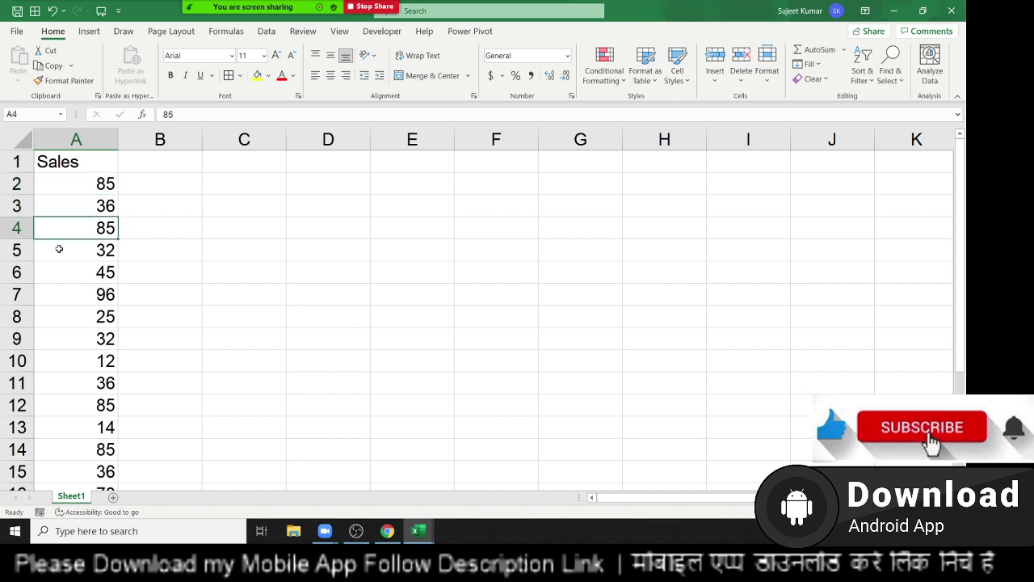
pyautogui.press('Down')
pyautogui.press('Down')
pyautogui.press('Down')
pyautogui.press('Down')
pyautogui.press('Down')
pyautogui.press('Down')
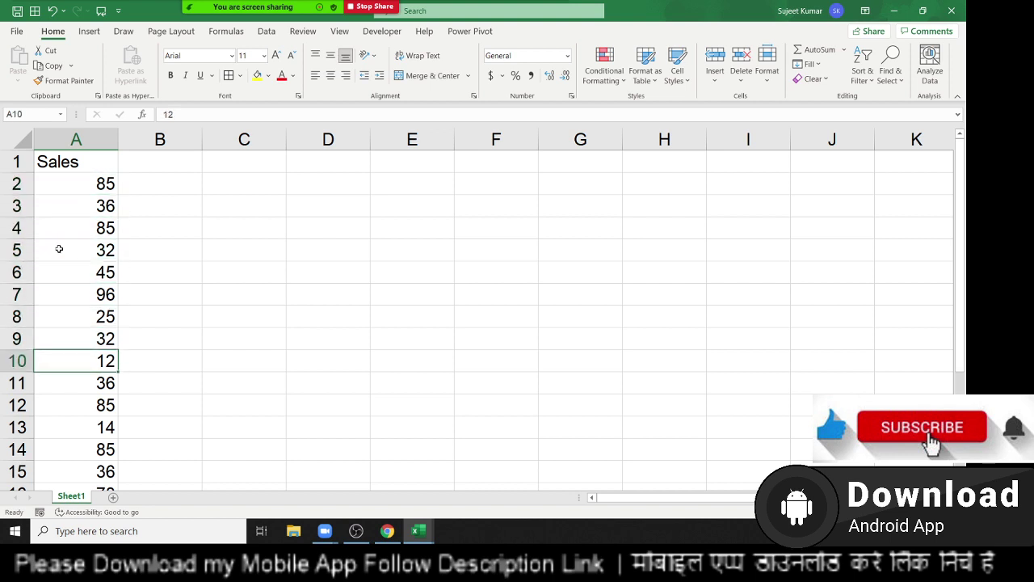
pyautogui.press('Down')
pyautogui.press('Down')
pyautogui.press('Down')
pyautogui.press('Down')
pyautogui.press('Down')
pyautogui.press('Down')
pyautogui.press('Down')
pyautogui.press('Down')
pyautogui.press('Down')
pyautogui.press('Down')
pyautogui.press('Down')
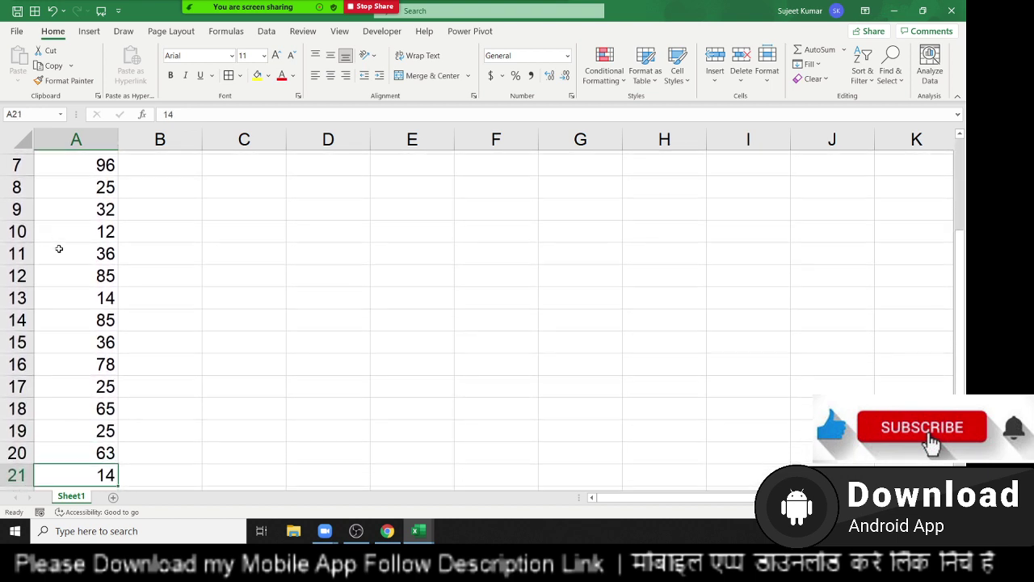
pyautogui.press('Up')
pyautogui.press('Up')
pyautogui.press('Up')
pyautogui.press('Up')
pyautogui.press('Up')
pyautogui.press('Up')
pyautogui.press('Up')
pyautogui.press('Down')
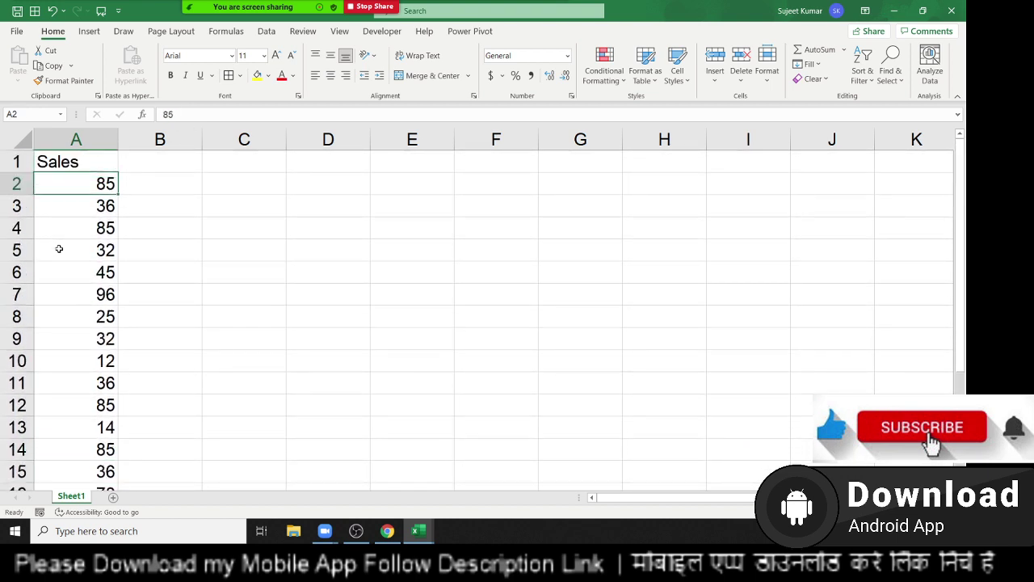
pyautogui.press('Down')
pyautogui.press('Down')
pyautogui.press('Up')
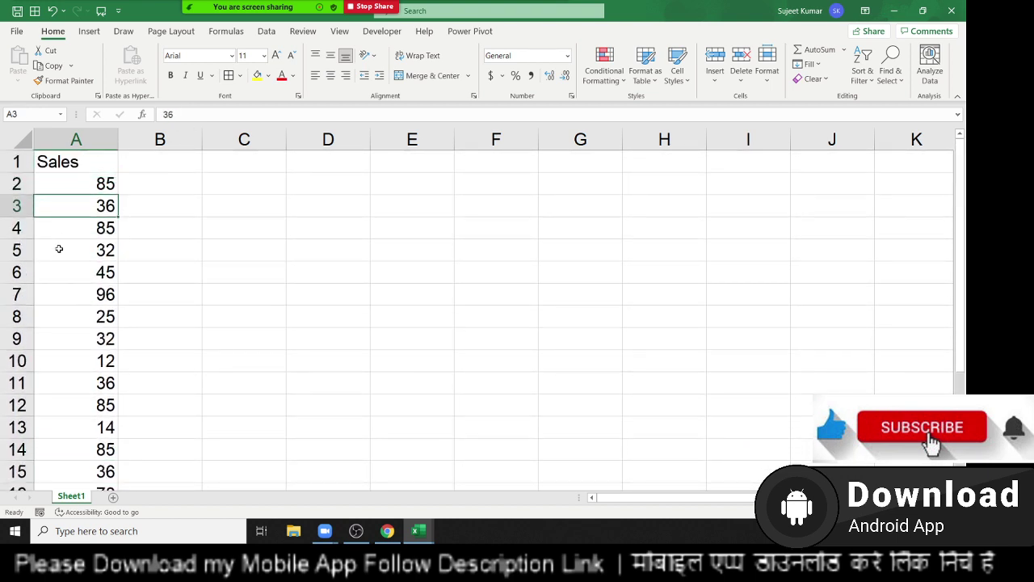
pyautogui.press('Down')
pyautogui.press('Down')
pyautogui.press('Right')
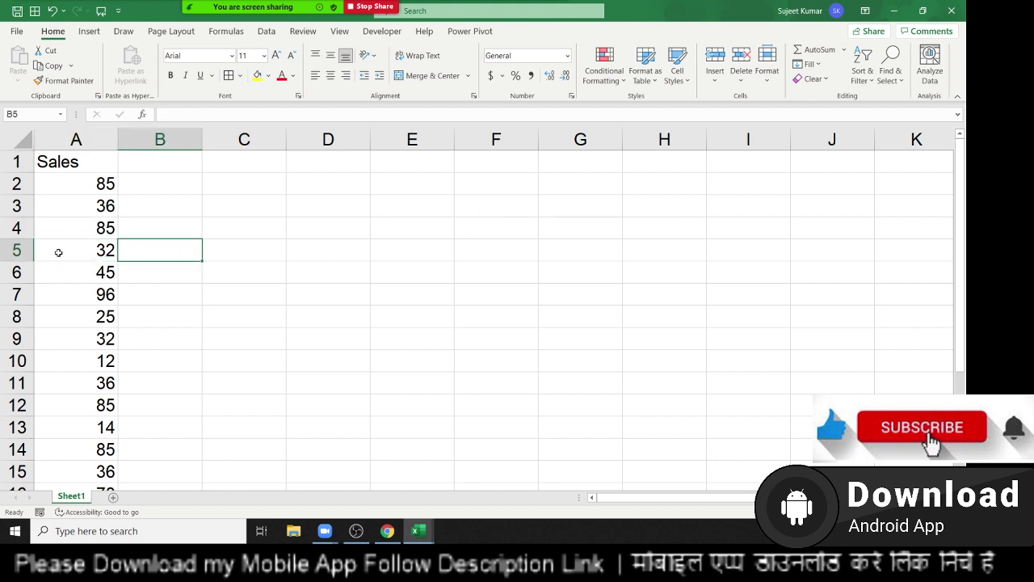
# Step: Enter 23 in B5 and 30 in B9
pyautogui.write('23')
pyautogui.press('Return')
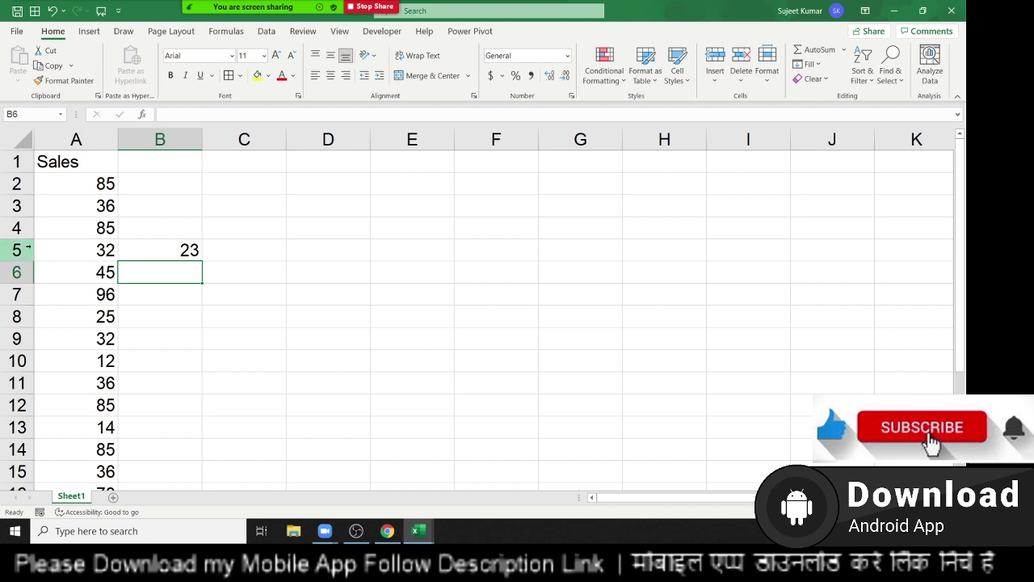
pyautogui.click(194, 325)
pyautogui.click(181, 343)
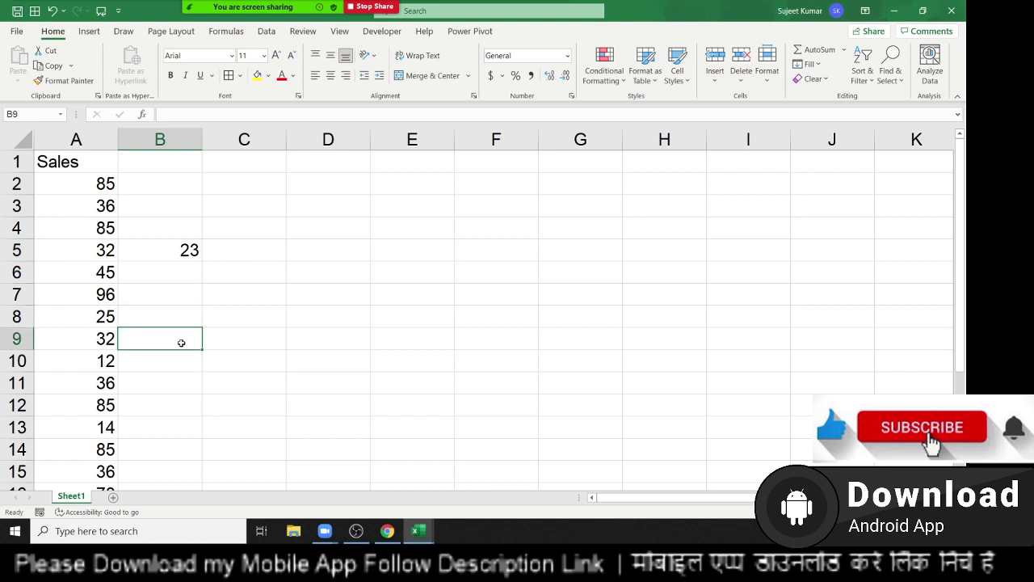
pyautogui.write('=')
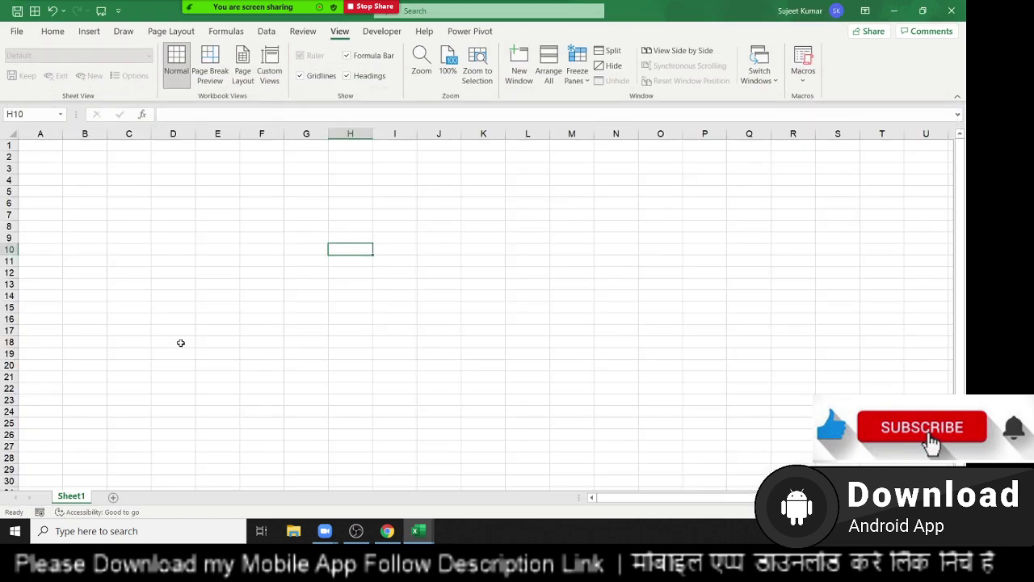
pyautogui.write('30')
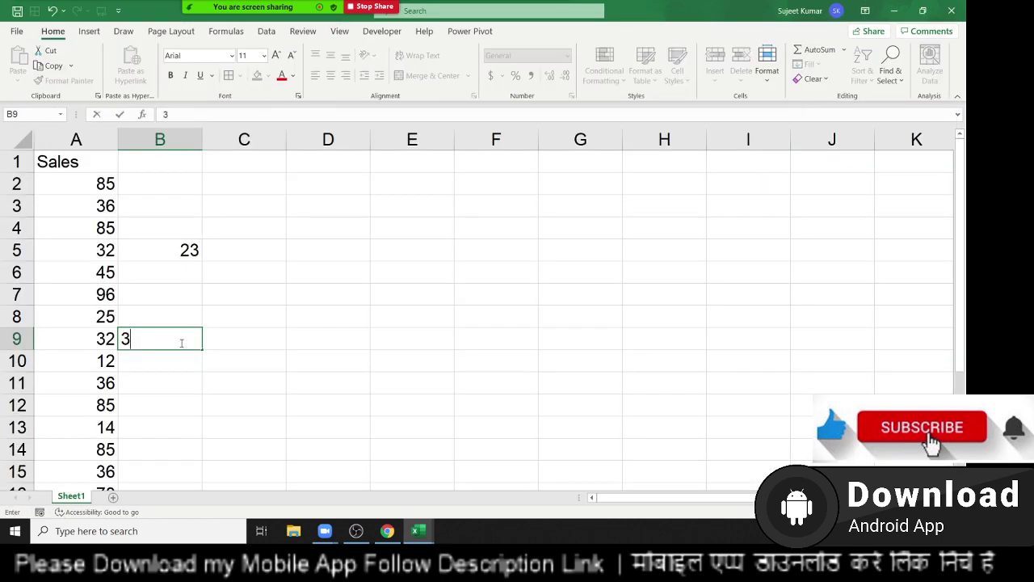
pyautogui.press('Return')
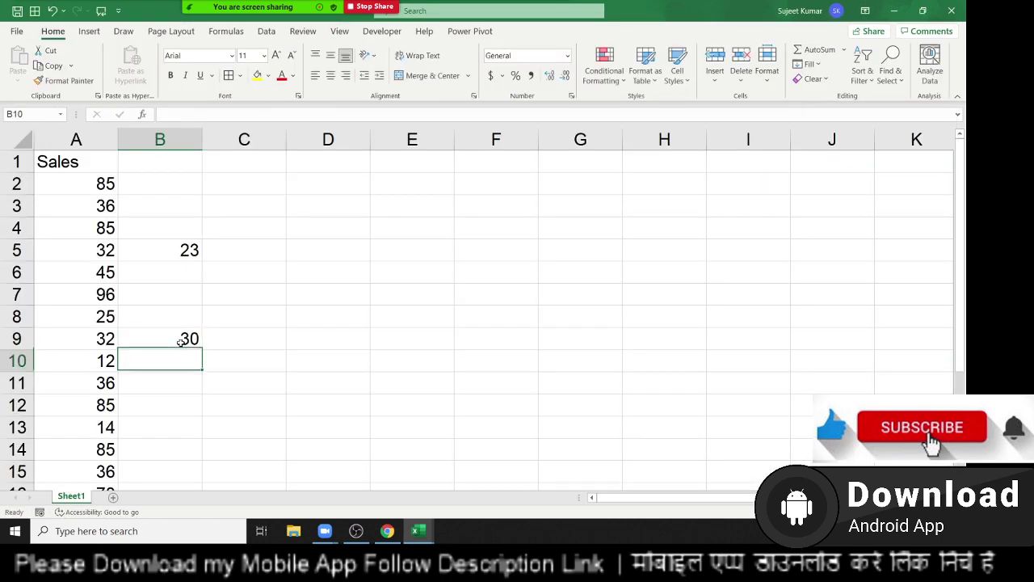
# Step: Enter 85 in B15 and B18, then return to the top of the sheet
pyautogui.press('Down')
pyautogui.press('Down')
pyautogui.press('Down')
pyautogui.press('Down')
pyautogui.press('Down')
pyautogui.write('8')
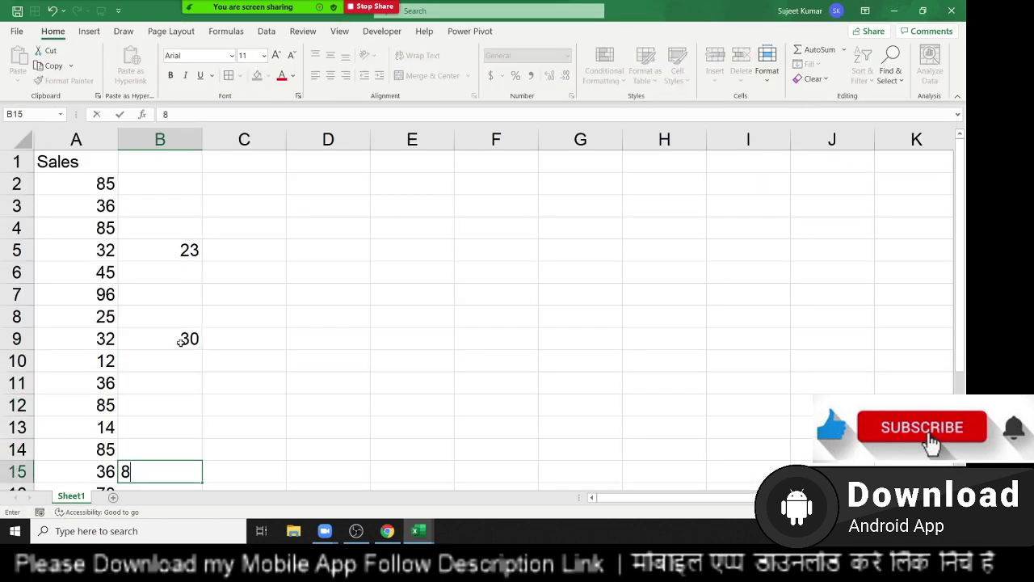
pyautogui.write('5')
pyautogui.press('Return')
pyautogui.press('Down')
pyautogui.press('Down')
pyautogui.write('8')
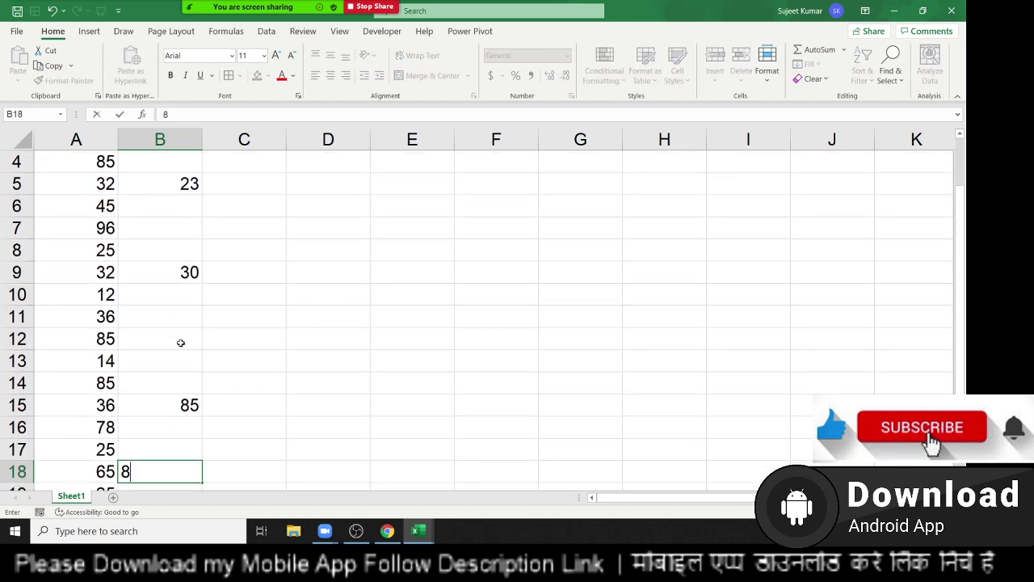
pyautogui.write('5')
pyautogui.press('Return')
pyautogui.press('Down')
pyautogui.press('Down')
pyautogui.press('Down')
pyautogui.press('Down')
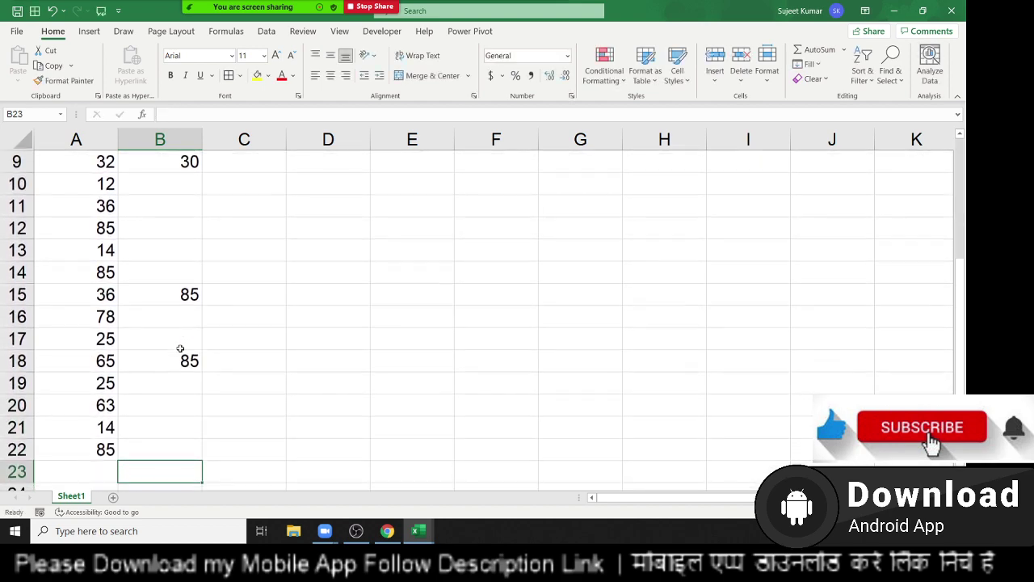
pyautogui.press('Up')
pyautogui.press('Up')
pyautogui.press('Up')
pyautogui.press('Up')
pyautogui.hotkey('ctrl', 'Up')
pyautogui.hotkey('ctrl', 'Up')
pyautogui.hotkey('ctrl', 'Up')
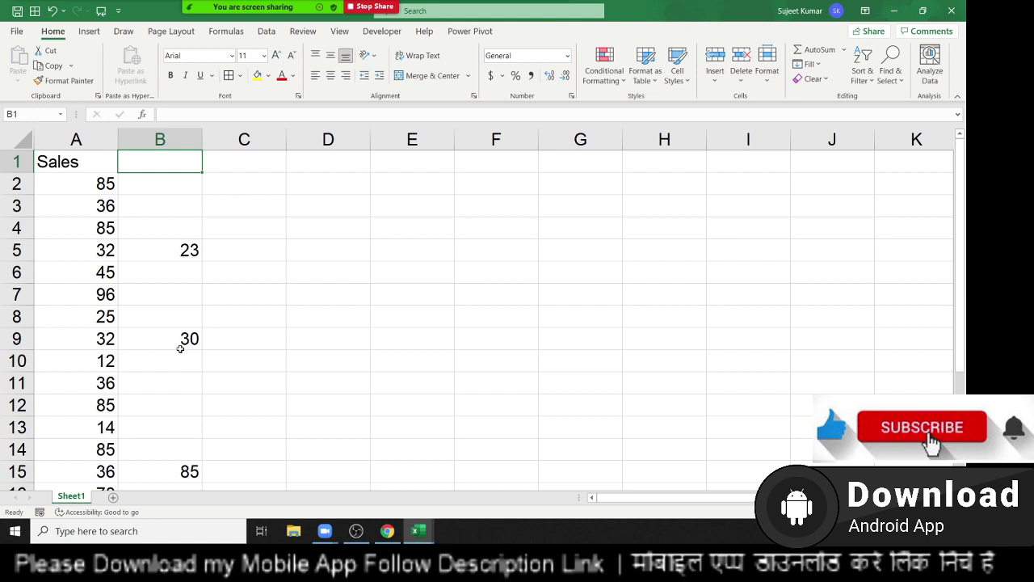
pyautogui.press('Left')
pyautogui.hotkey('ctrl', 'shift', 'Down')
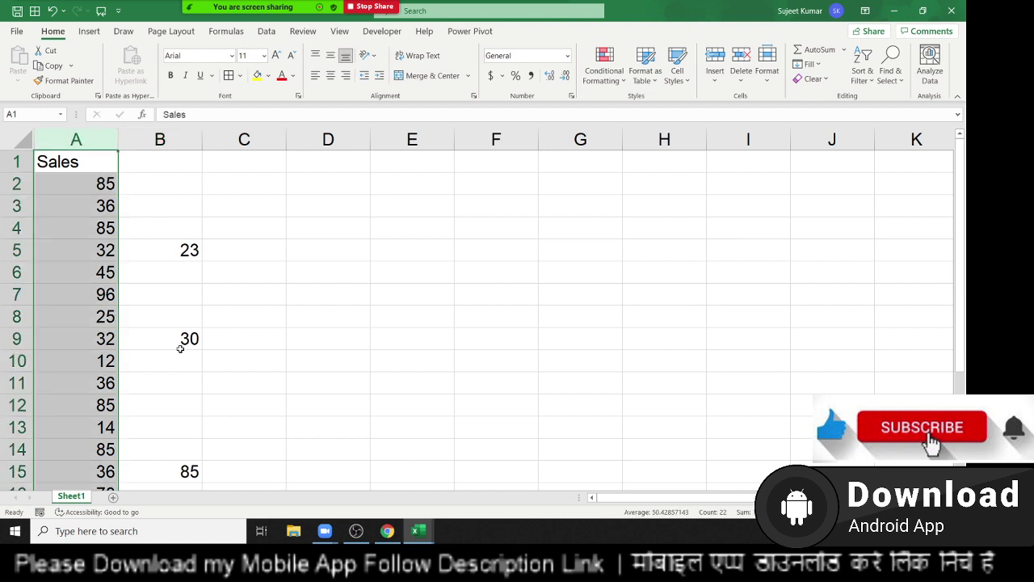
pyautogui.press('Right')
pyautogui.hotkey('ctrl', 'shift', 'Down')
pyautogui.hotkey('ctrl', 'shift', 'Down')
pyautogui.hotkey('ctrl', 'shift', 'Down')
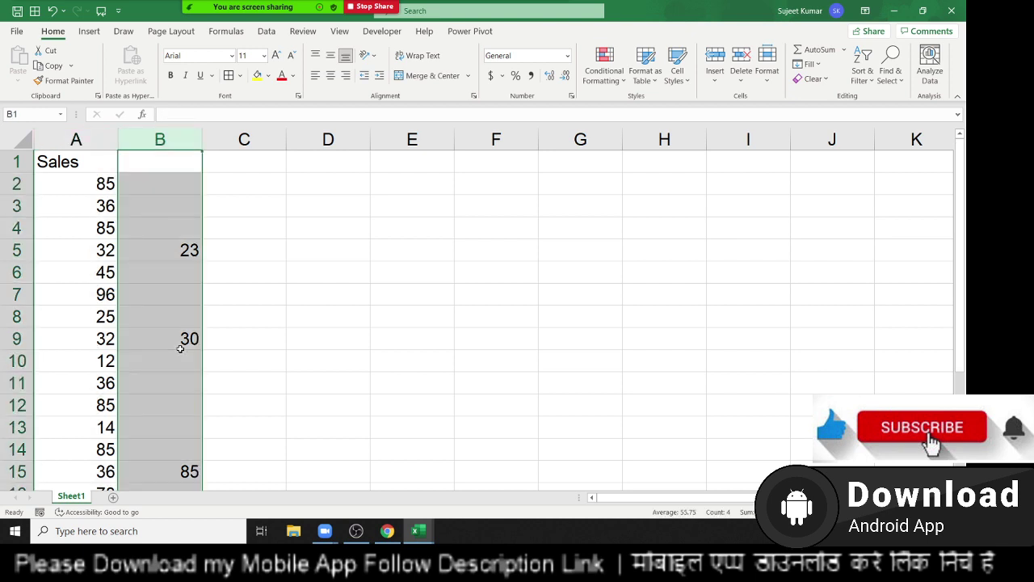
pyautogui.press('Down')
pyautogui.press('Left')
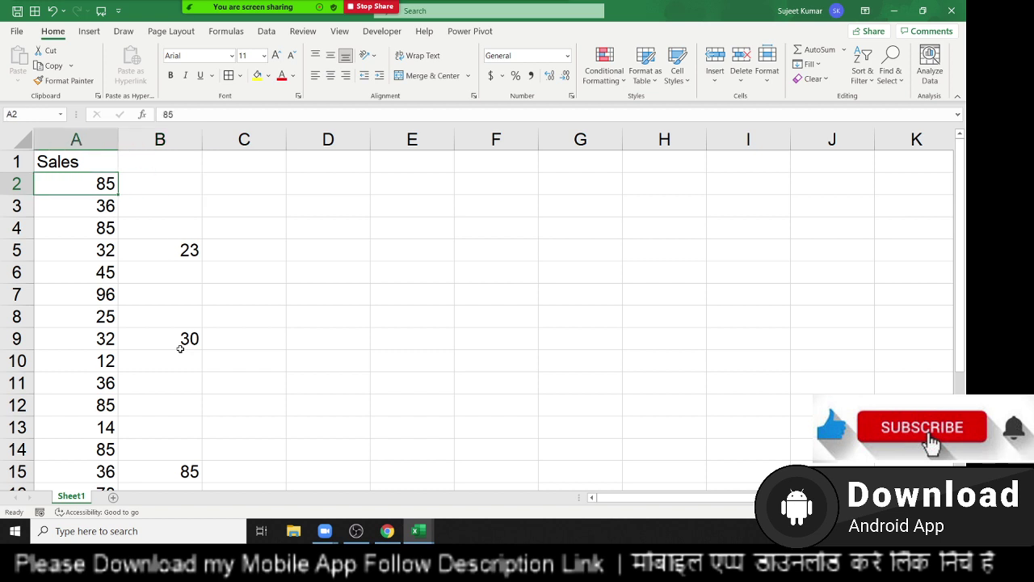
pyautogui.press('Right')
pyautogui.press('Down')
pyautogui.press('Down')
pyautogui.press('Down')
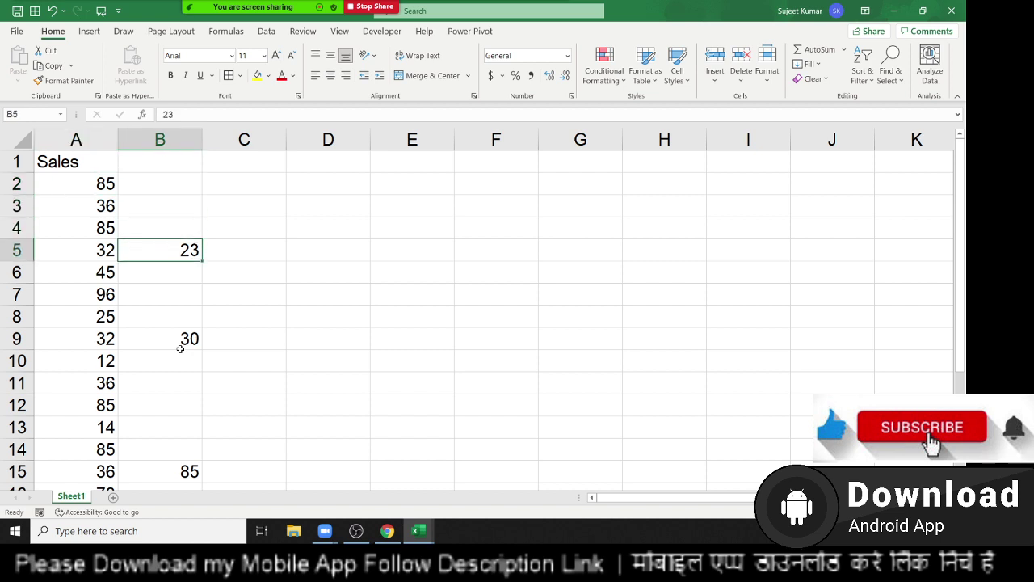
pyautogui.hotkey('ctrl', 'c')
pyautogui.press('Left')
pyautogui.hotkey('ctrl', 'v')
pyautogui.press('Down')
pyautogui.press('Down')
pyautogui.press('Down')
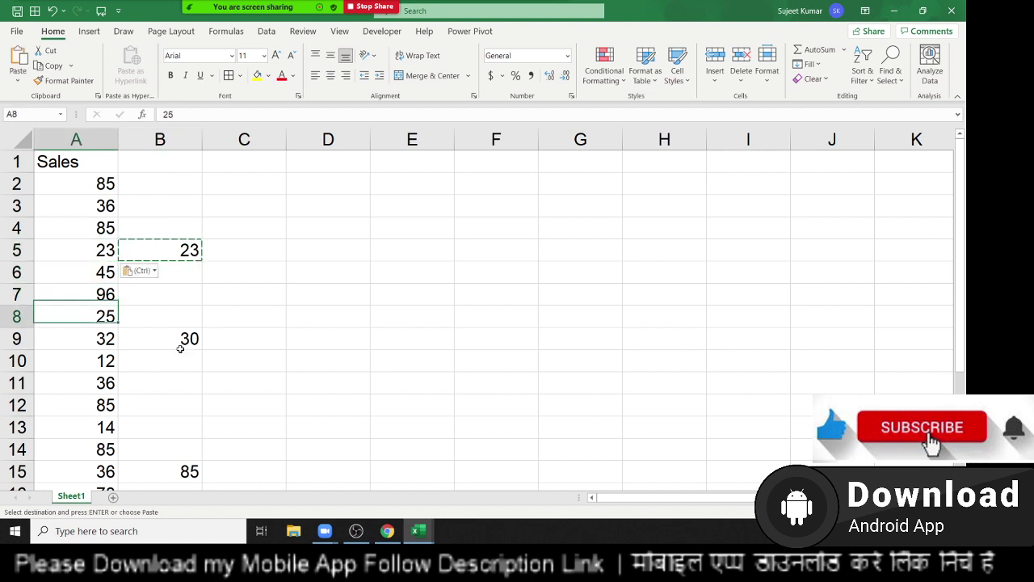
pyautogui.press('Down')
pyautogui.press('Right')
pyautogui.hotkey('ctrl', 'c')
pyautogui.press('Left')
pyautogui.hotkey('ctrl', 'v')
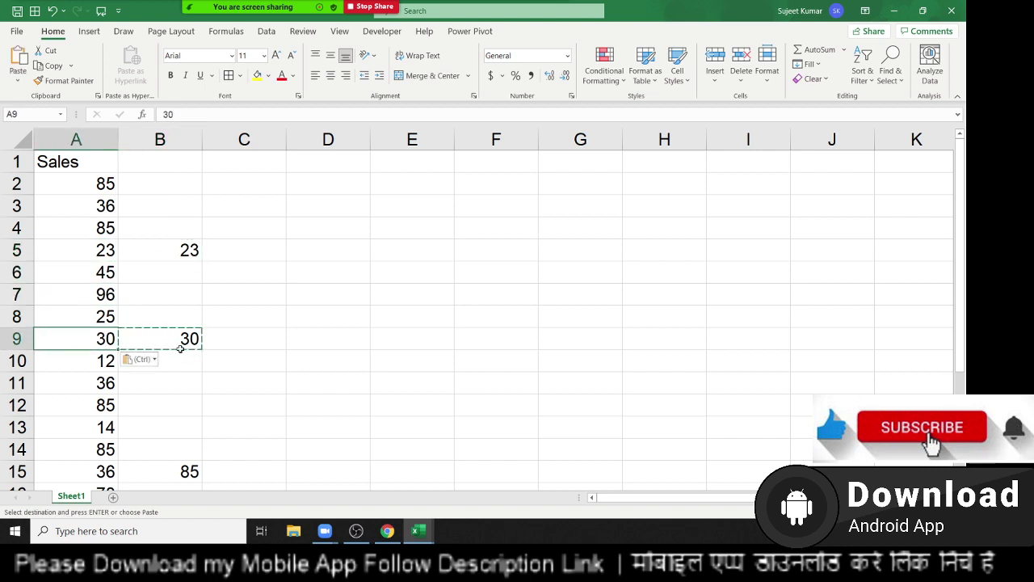
pyautogui.hotkey('ctrl', 'z')
pyautogui.hotkey('ctrl', 'z')
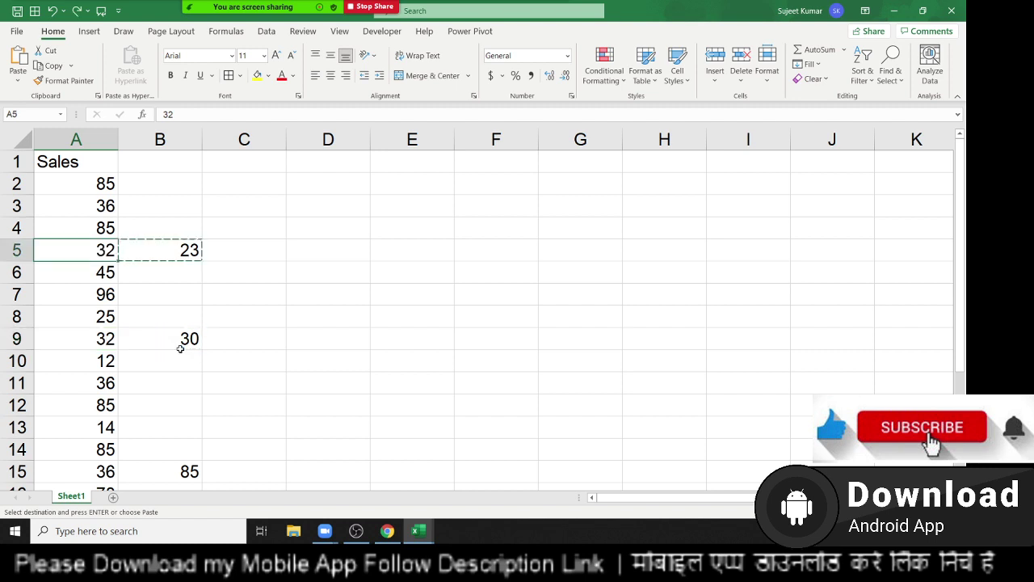
pyautogui.press('Escape')
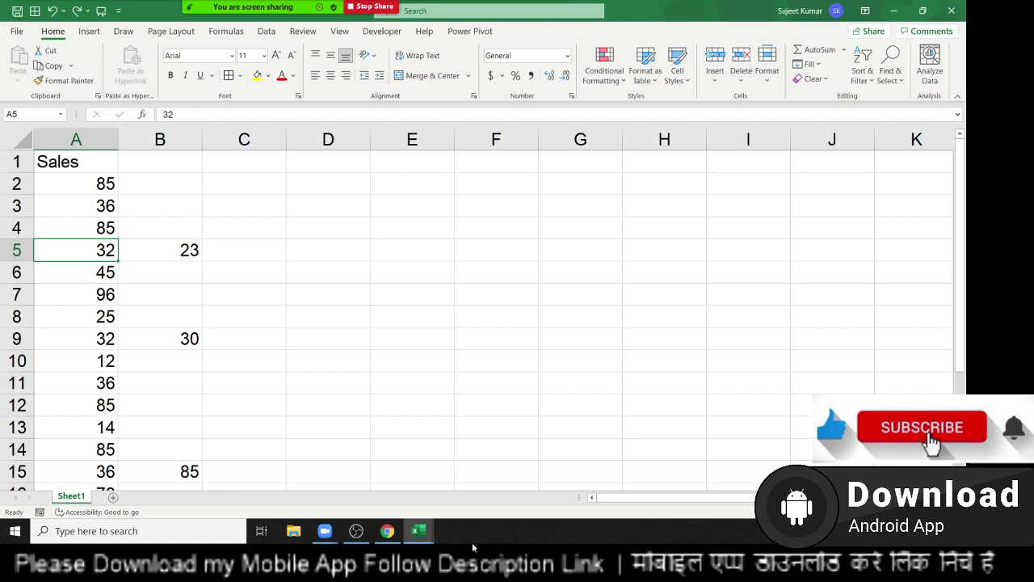
pyautogui.click(170, 134)
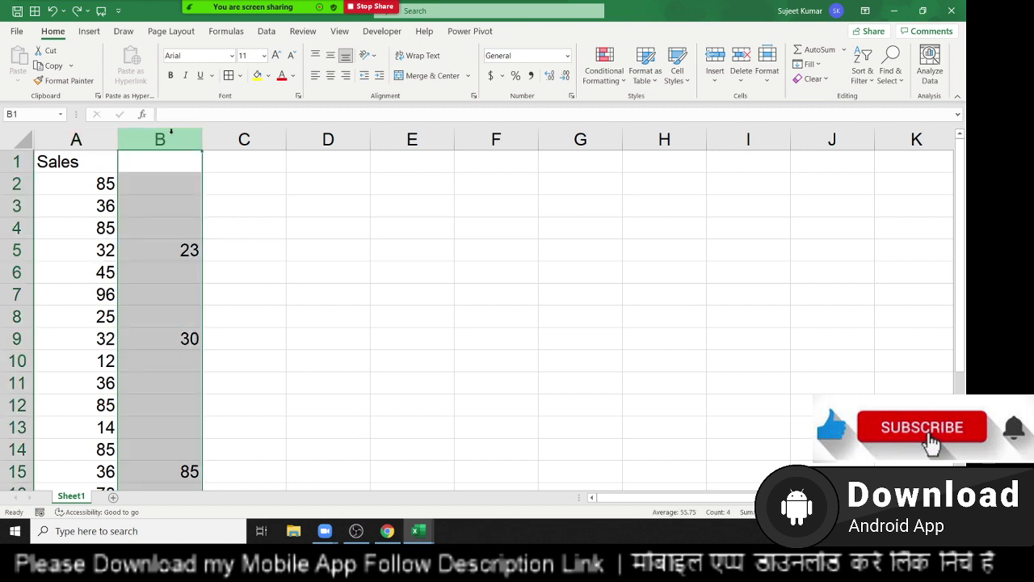
pyautogui.hotkey('ctrl', 'c')
pyautogui.click(63, 140)
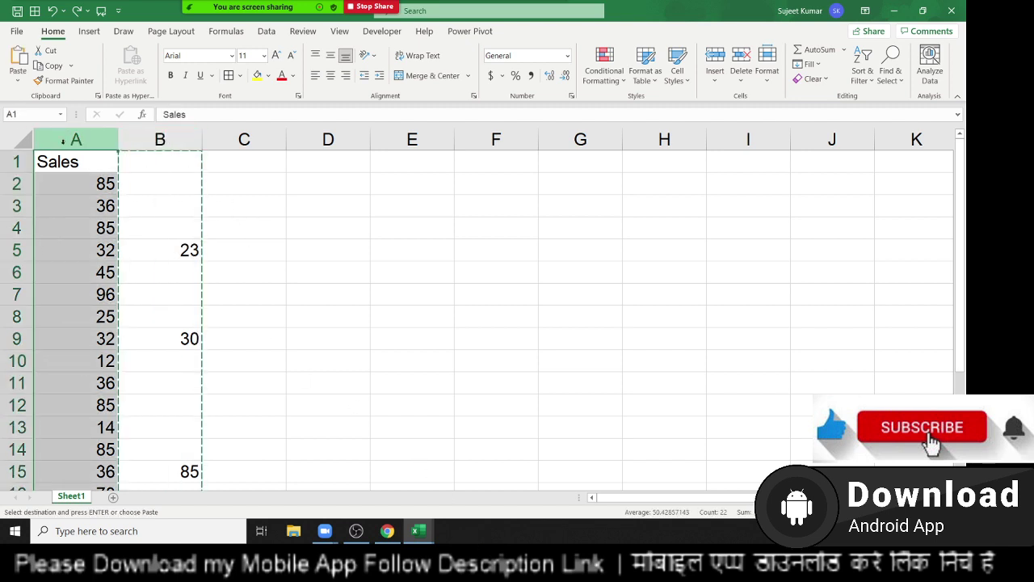
pyautogui.rightClick(64, 145)
pyautogui.click(113, 231)
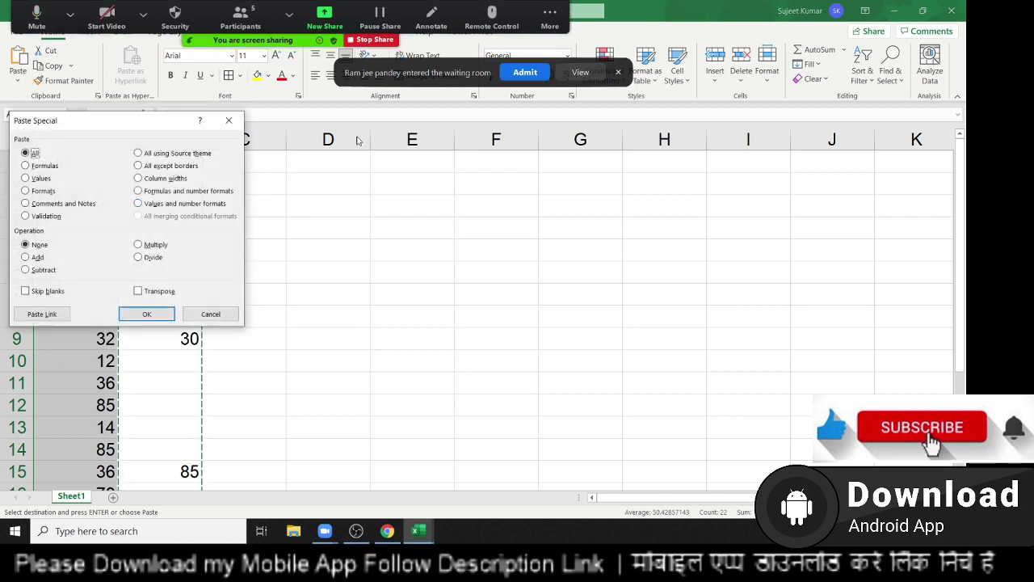
pyautogui.click(36, 295)
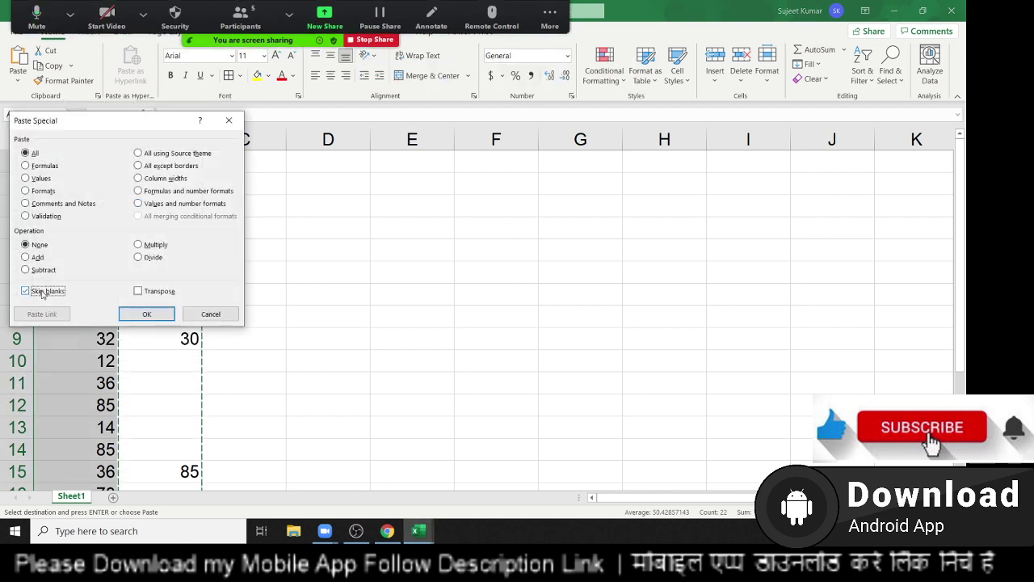
pyautogui.moveTo(131, 124); pyautogui.dragTo(387, 153)
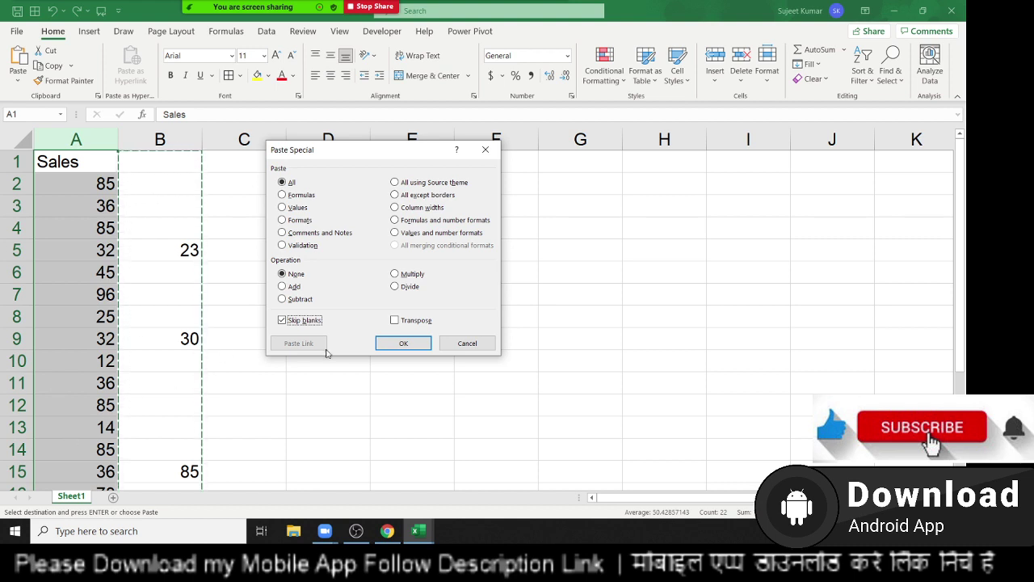
pyautogui.click(404, 343)
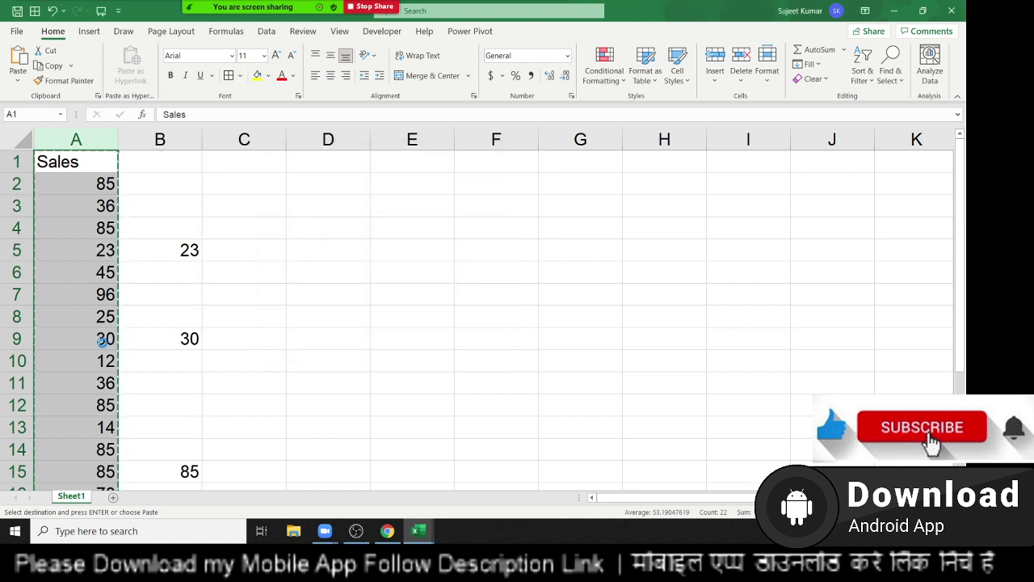
pyautogui.hotkey('ctrl', 'z')
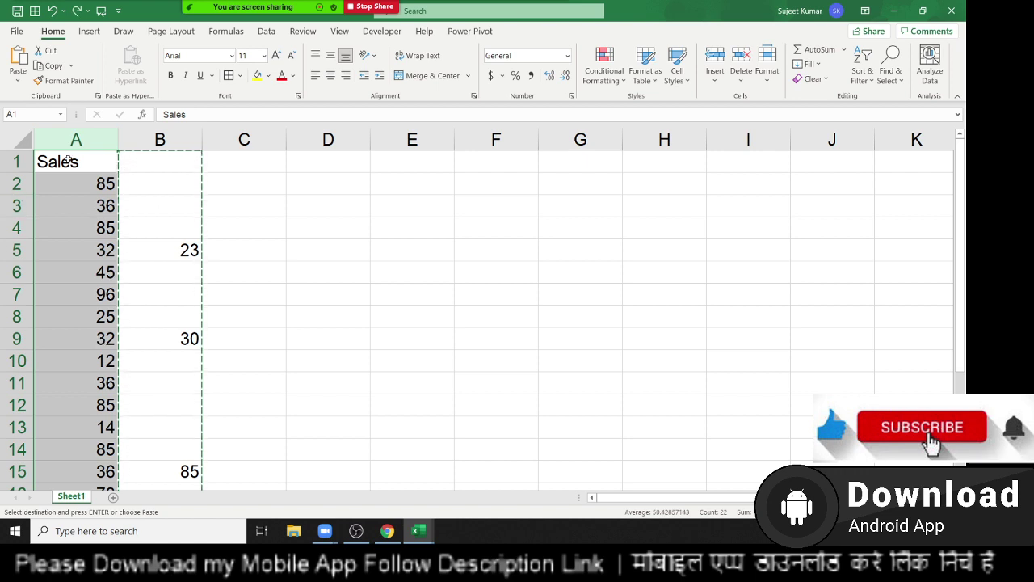
# Step: Paste the copied column over the Sales column at A1, then undo it
pyautogui.click(68, 159)
pyautogui.hotkey('ctrl', 'v')
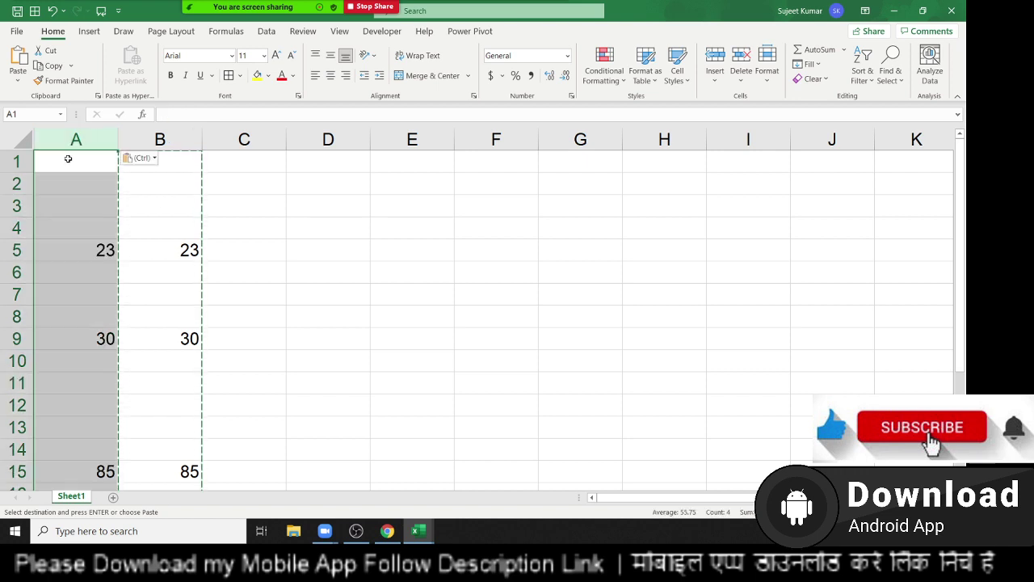
pyautogui.hotkey('ctrl', 'z')
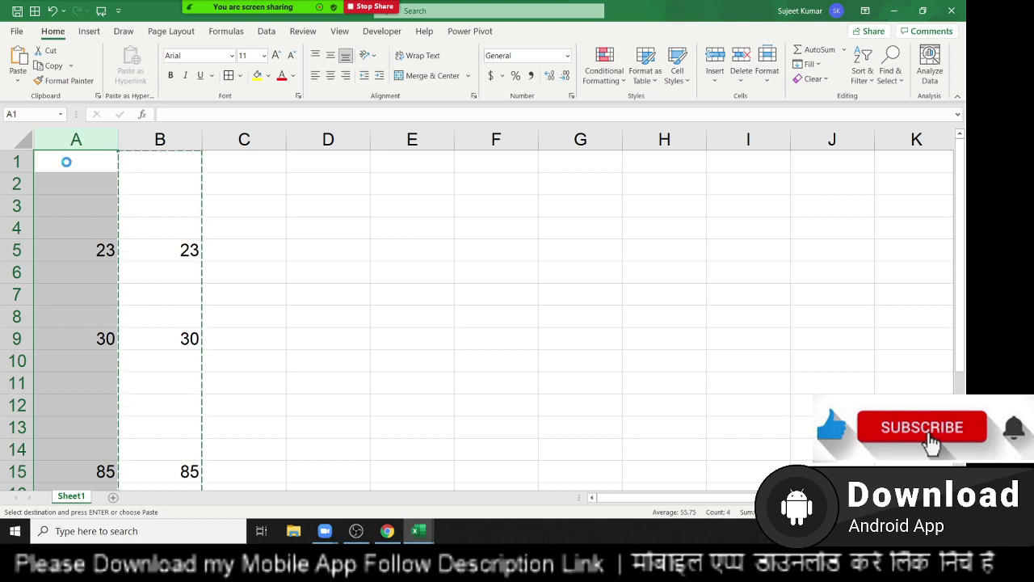
# Step: Paste column B into A1 with Paste Special, skipping blank cells
pyautogui.rightClick(83, 163)
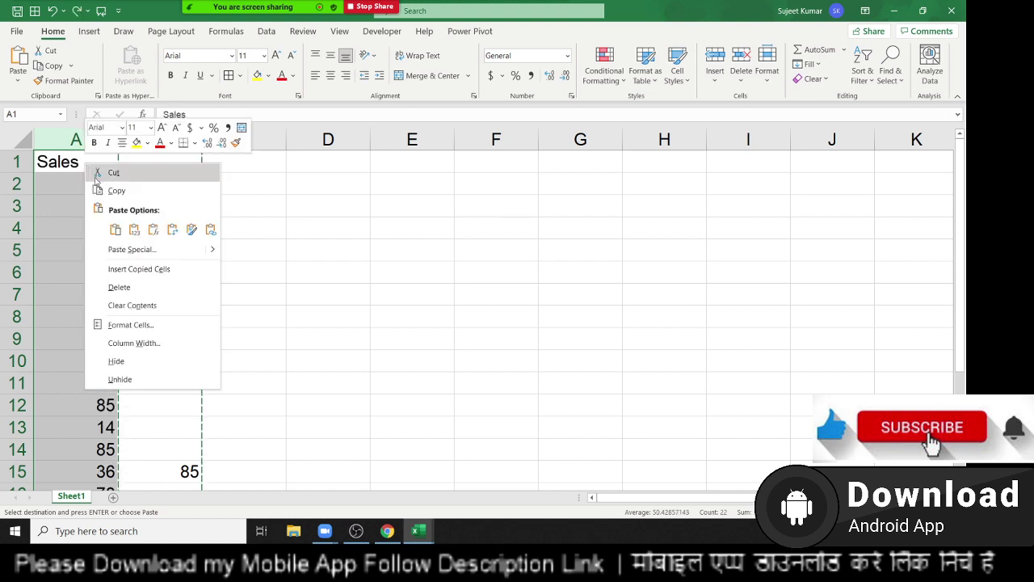
pyautogui.click(134, 250)
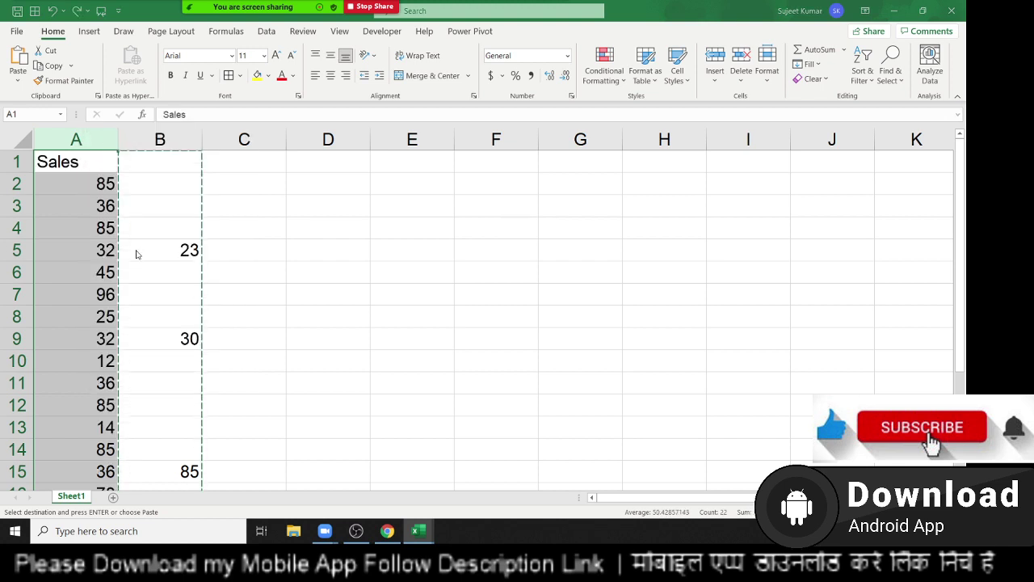
pyautogui.moveTo(134, 144); pyautogui.dragTo(514, 142)
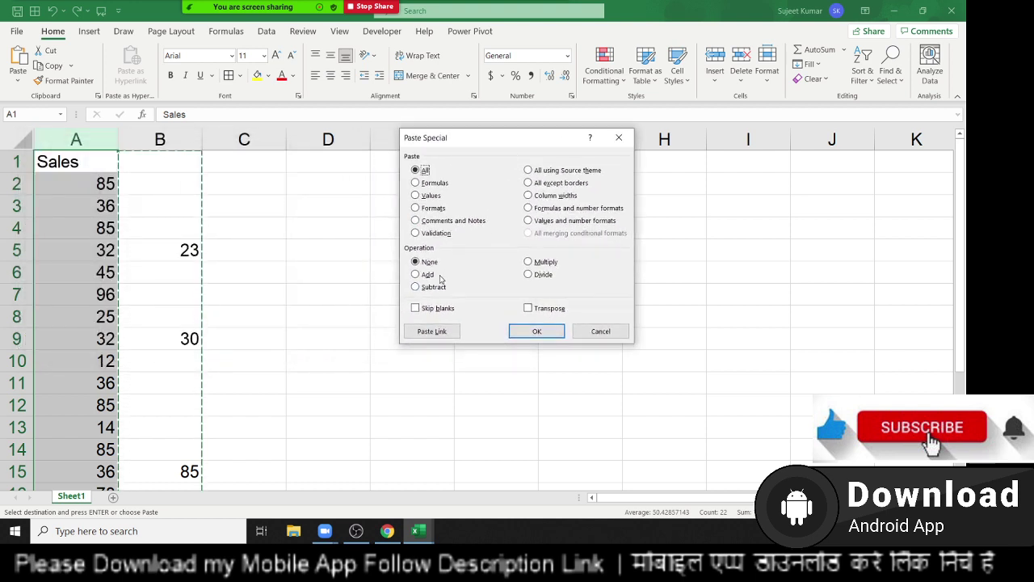
pyautogui.click(435, 309)
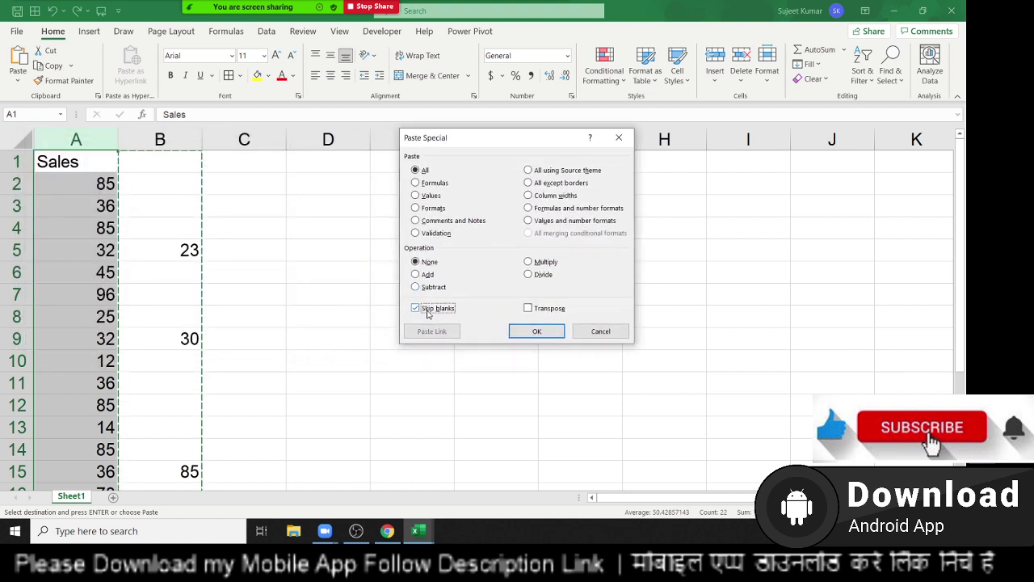
pyautogui.click(535, 339)
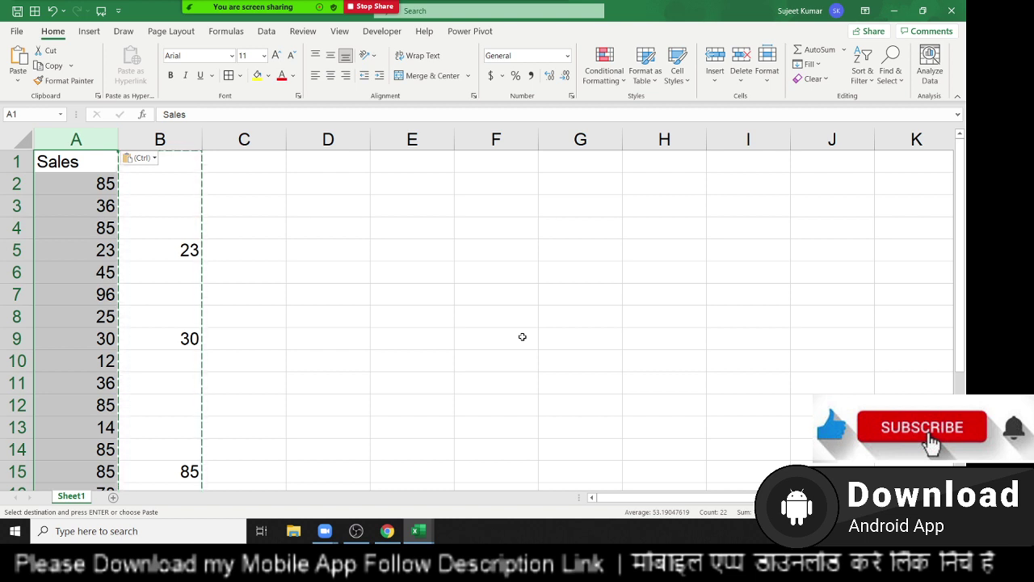
pyautogui.rightClick(314, 231)
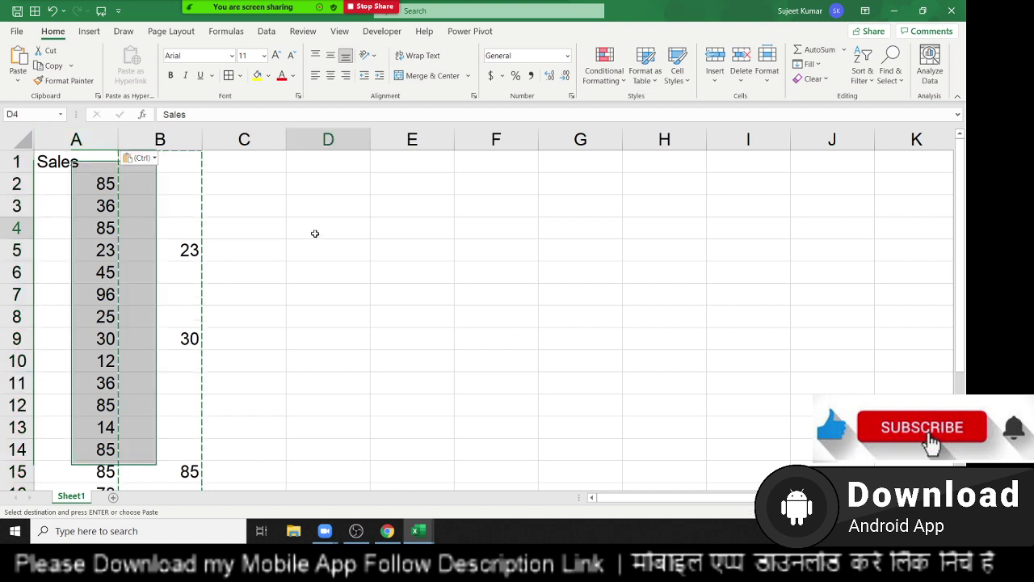
pyautogui.click(363, 244)
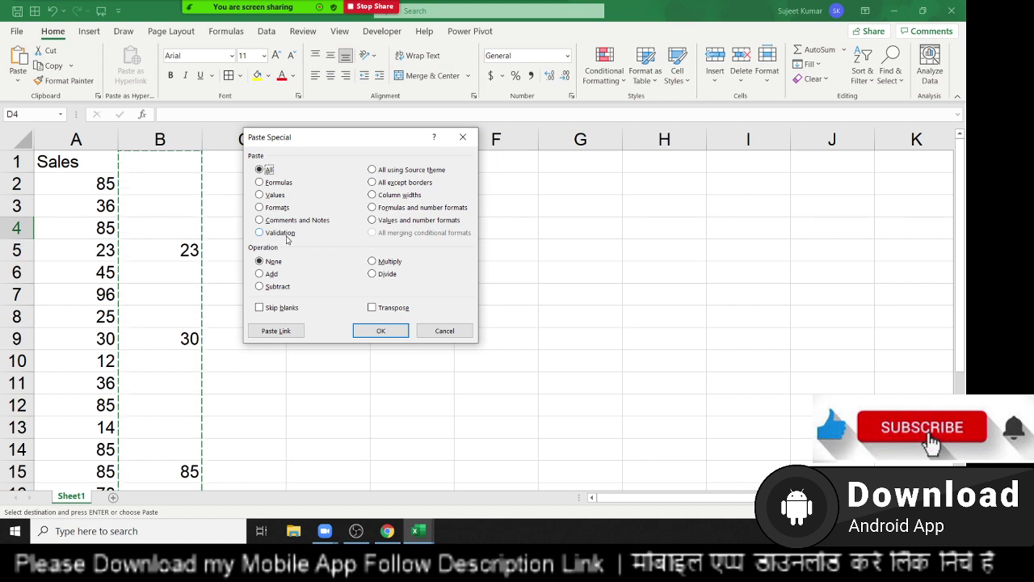
pyautogui.click(451, 338)
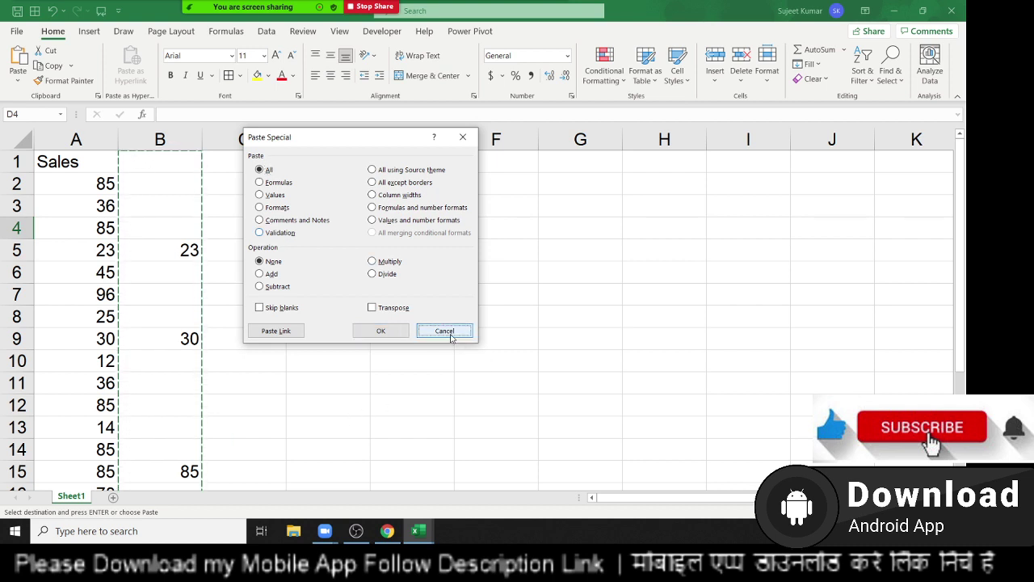
pyautogui.click(393, 200)
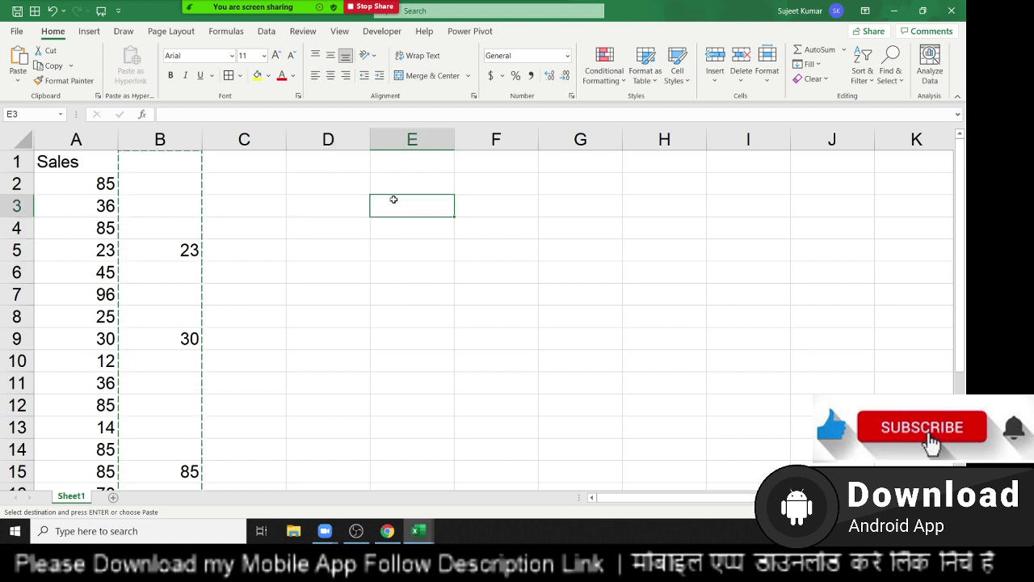
# Step: Discard the partial entry and clear all data from columns A and B
pyautogui.write('Mo')
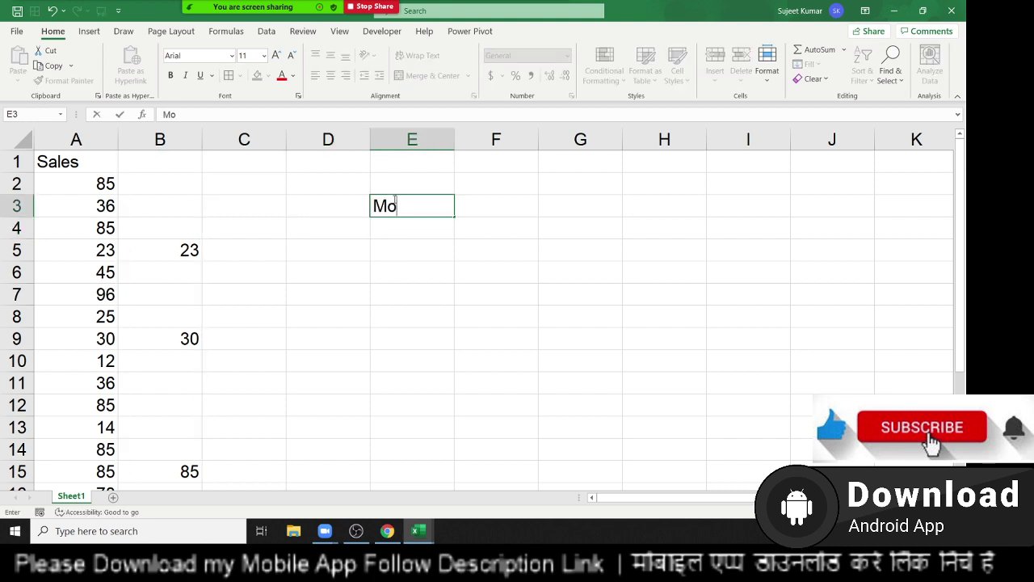
pyautogui.press('Escape')
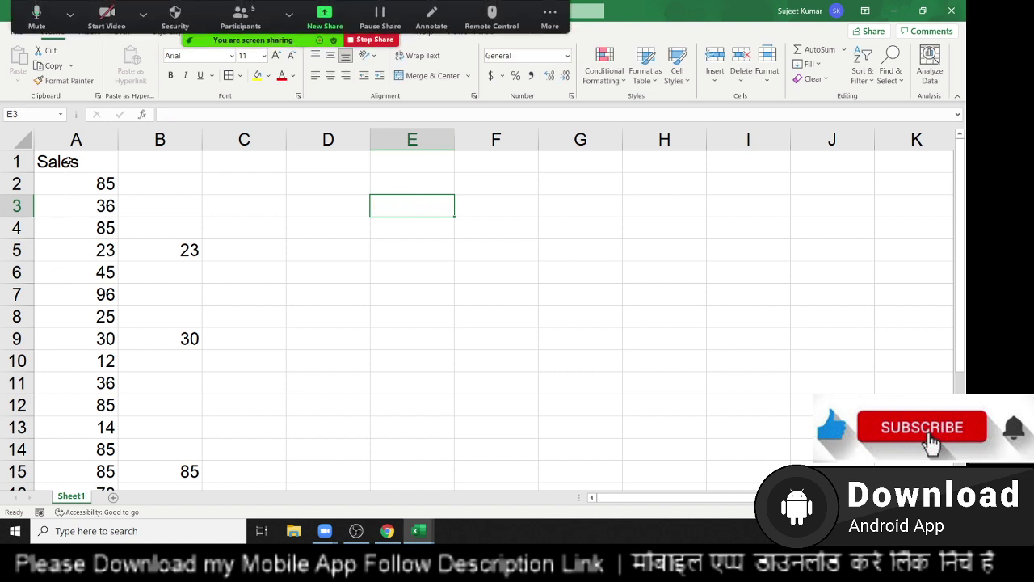
pyautogui.moveTo(72, 140); pyautogui.dragTo(183, 143)
pyautogui.press('Delete')
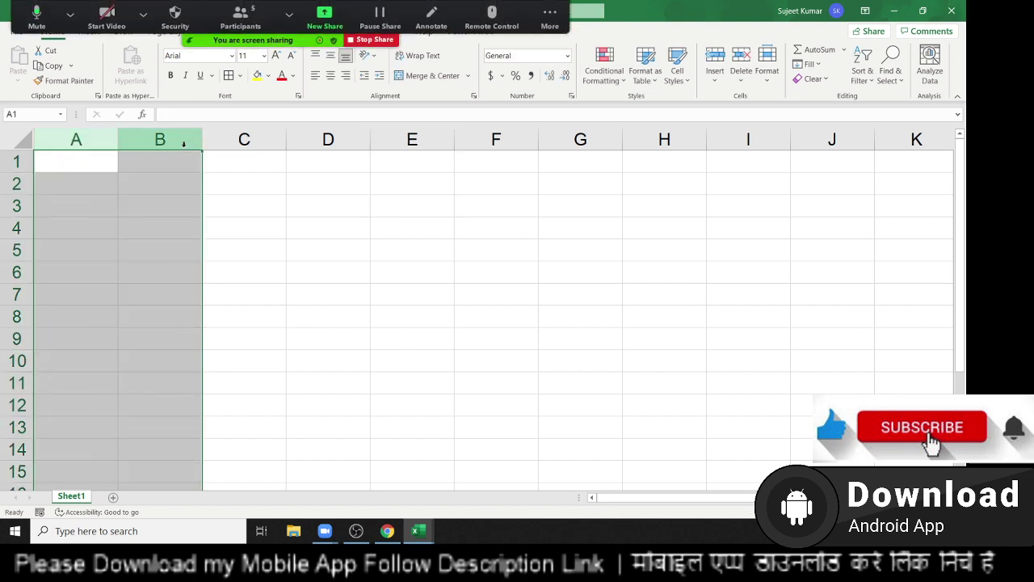
pyautogui.hotkey('ctrl', 'Home')
# Step: Add a Month header in A1 with Jan autofilled through May in A2:A6
pyautogui.write('Mont')
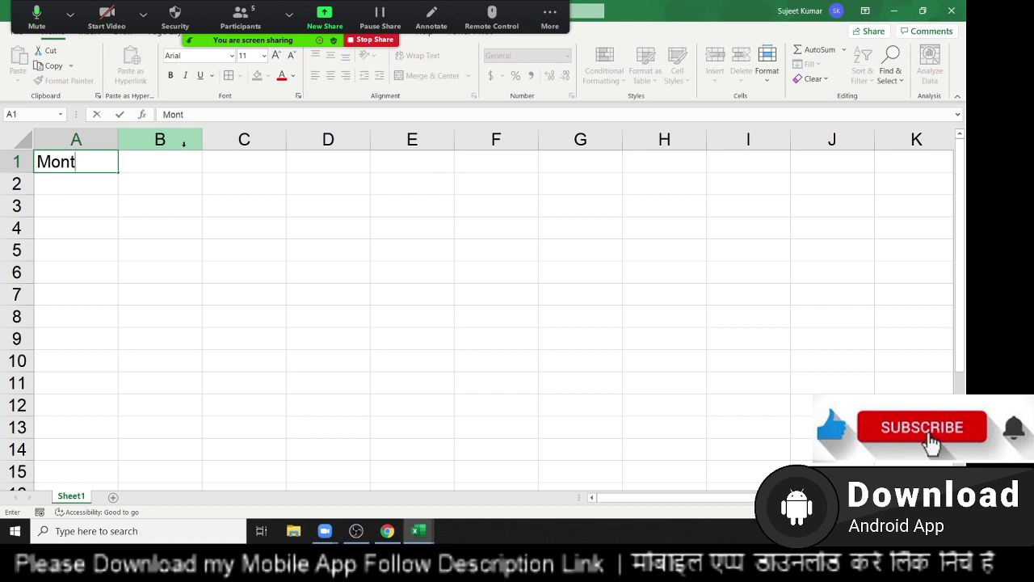
pyautogui.write('h')
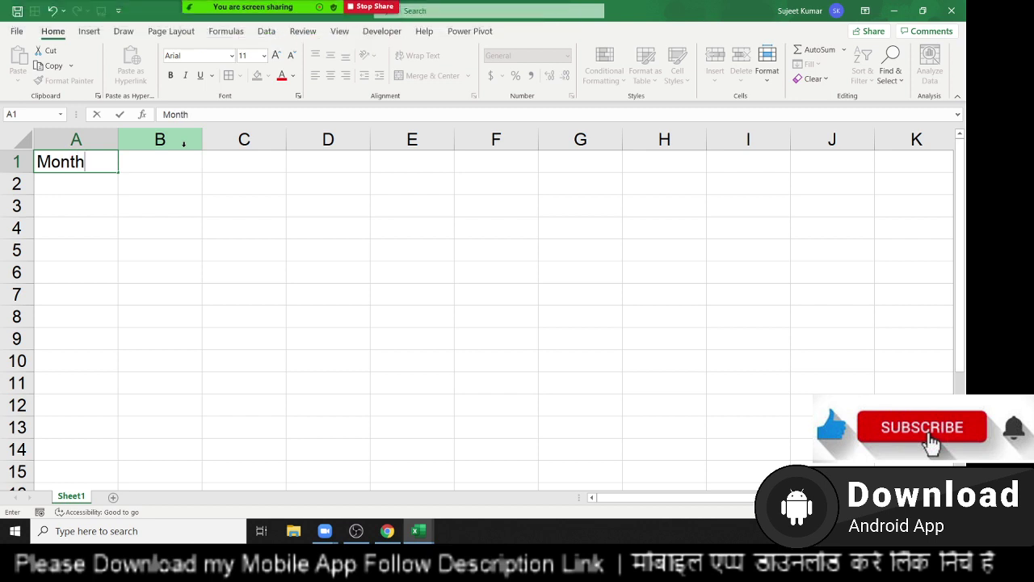
pyautogui.press('Return')
pyautogui.write('J')
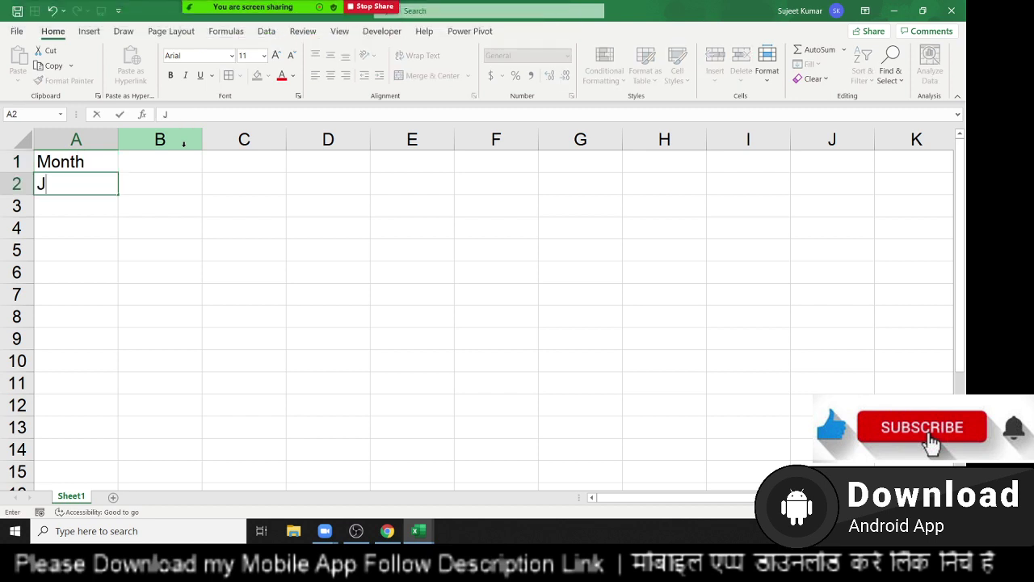
pyautogui.write('an')
pyautogui.press('Return')
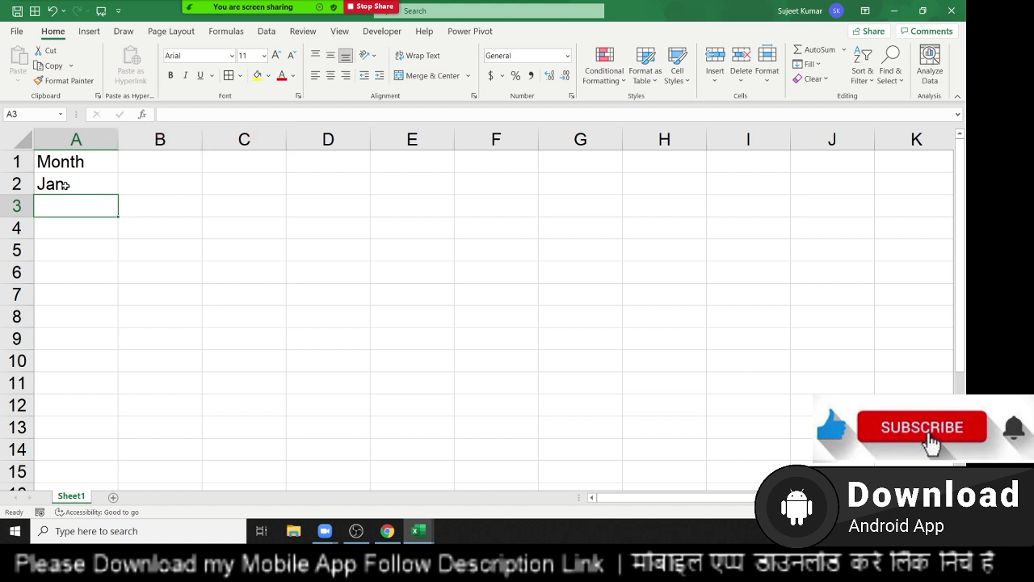
pyautogui.click(65, 185)
pyautogui.moveTo(120, 194); pyautogui.dragTo(121, 279)
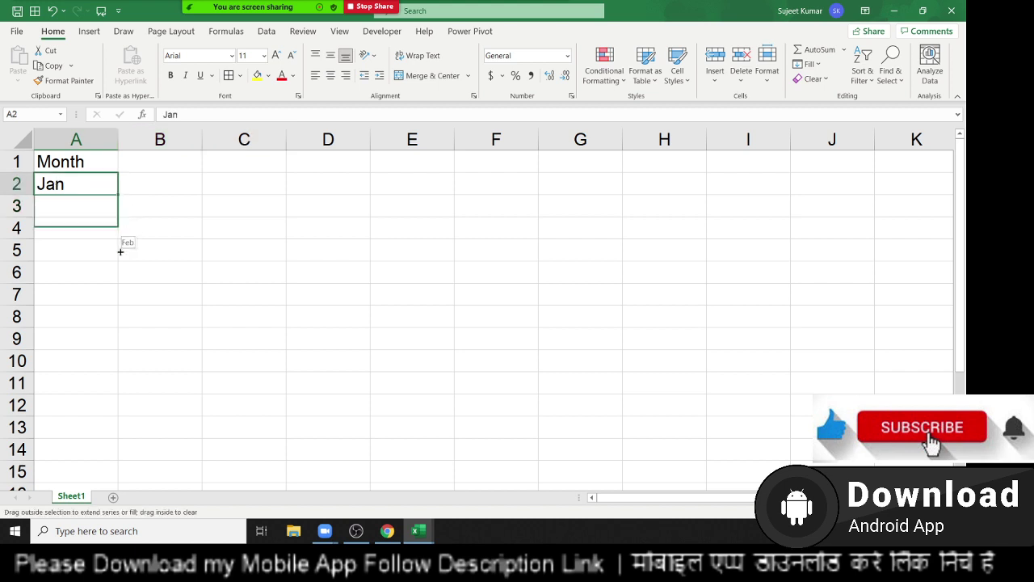
# Step: Add a Sales header in B1 with sales 85, 36, 45, 87, 32, then select A1:B6
pyautogui.click(168, 166)
pyautogui.write('SAles')
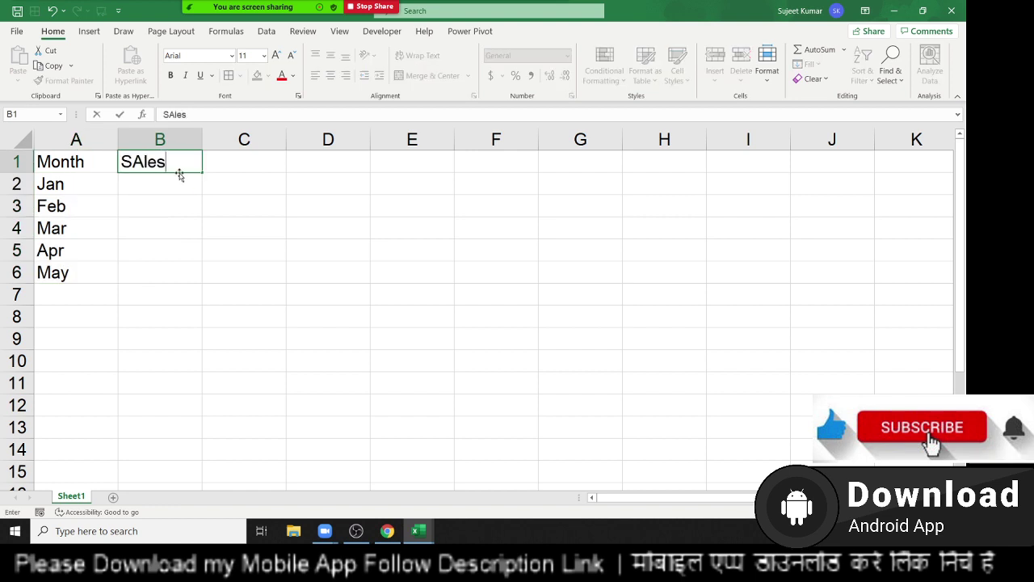
pyautogui.press('Return')
pyautogui.write('85')
pyautogui.press('Return')
pyautogui.write('36')
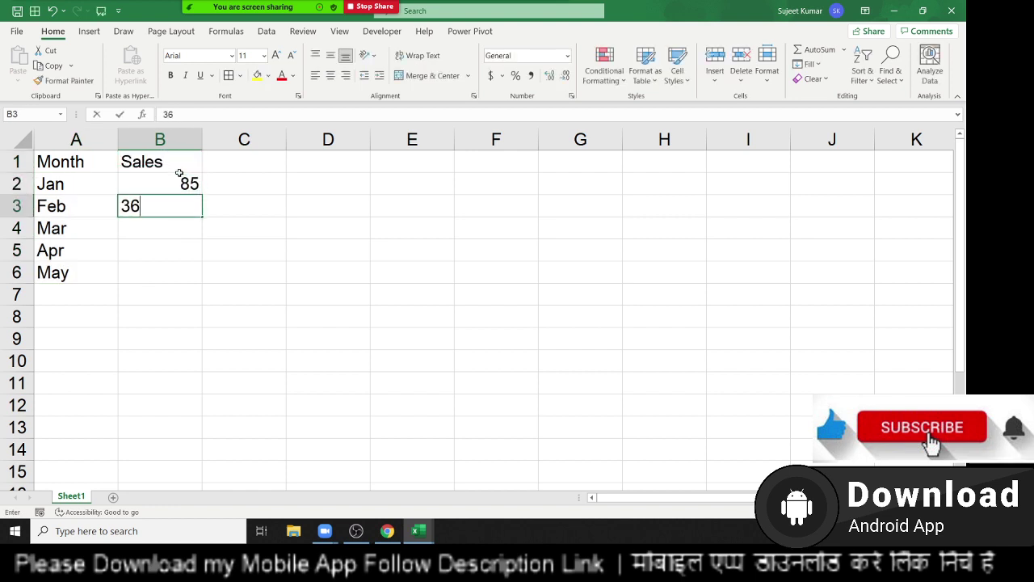
pyautogui.press('Return')
pyautogui.write('45')
pyautogui.press('Return')
pyautogui.write('87')
pyautogui.press('Return')
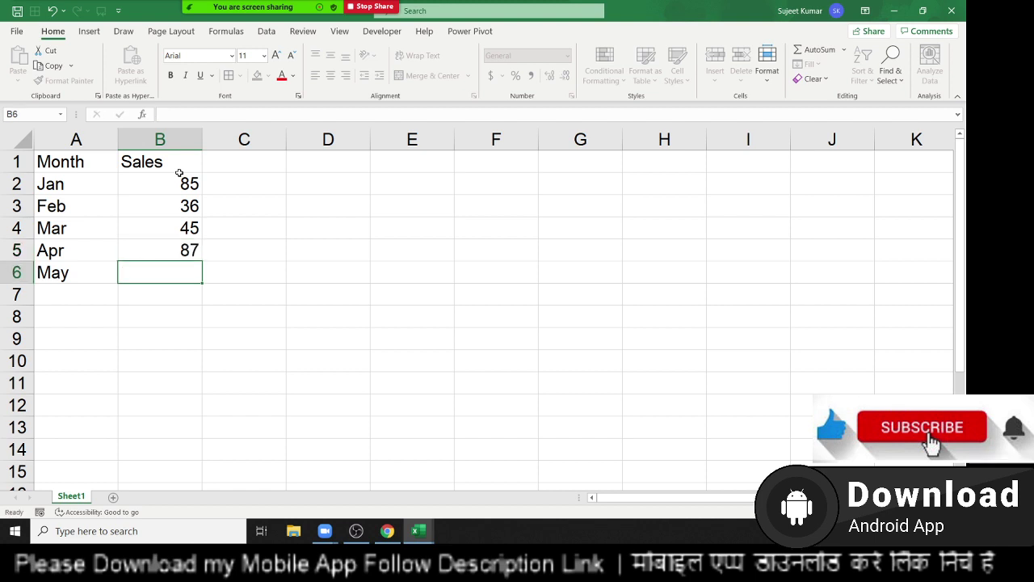
pyautogui.write('32')
pyautogui.press('Return')
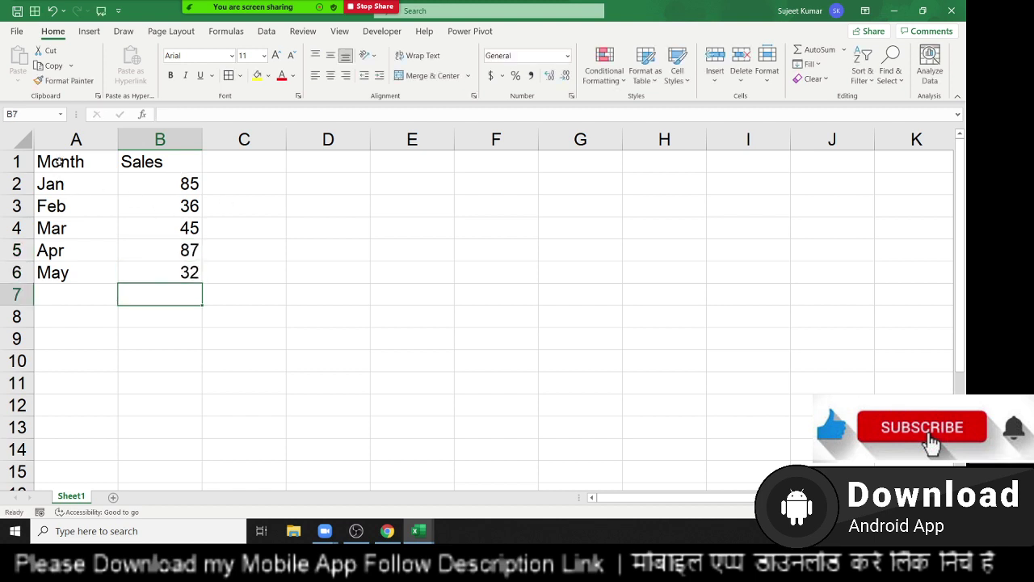
pyautogui.moveTo(60, 163); pyautogui.dragTo(171, 269)
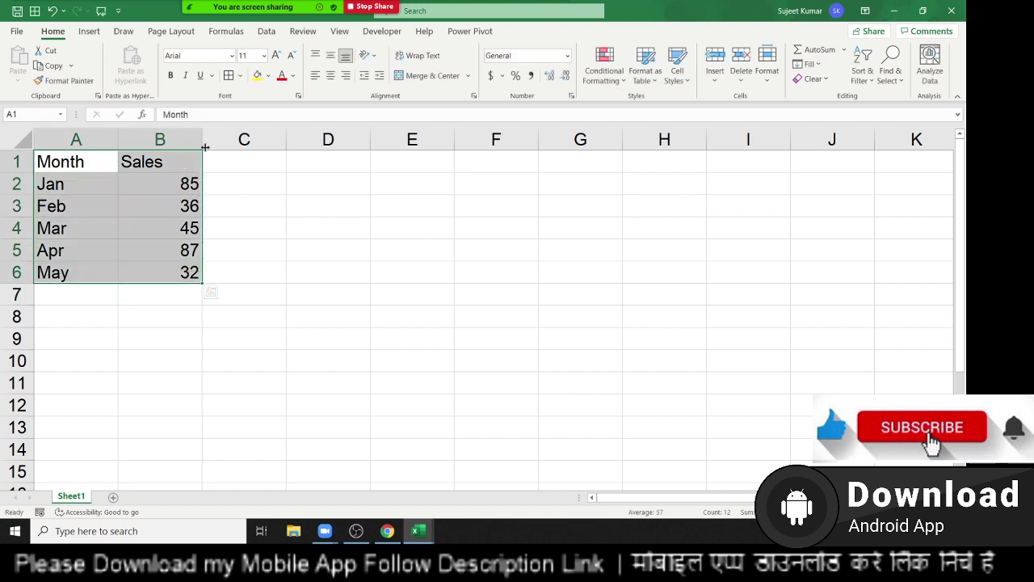
# Step: Give the table All Borders and paste a transposed copy at E1
pyautogui.click(228, 82)
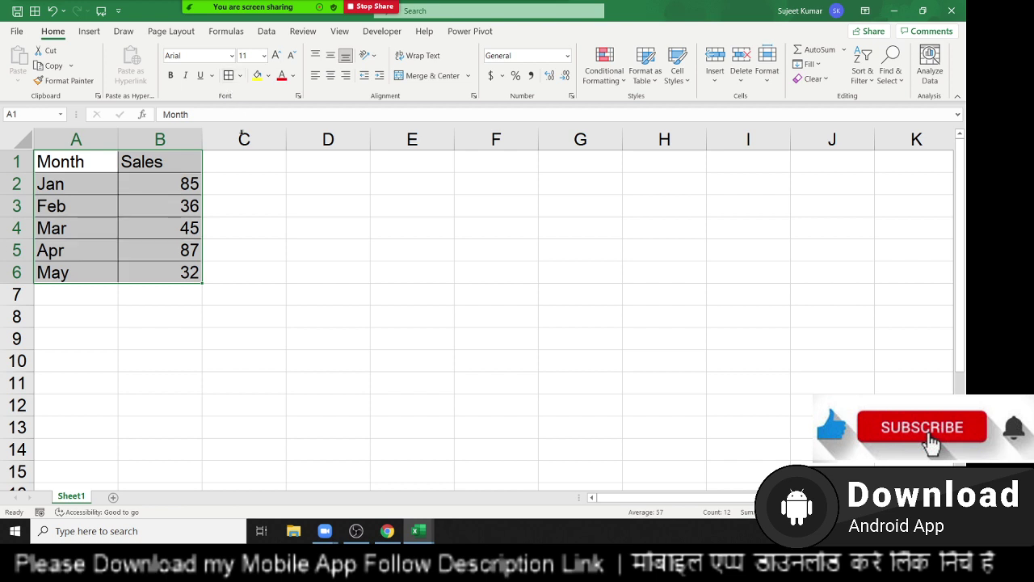
pyautogui.hotkey('ctrl', 'c')
pyautogui.click(441, 160)
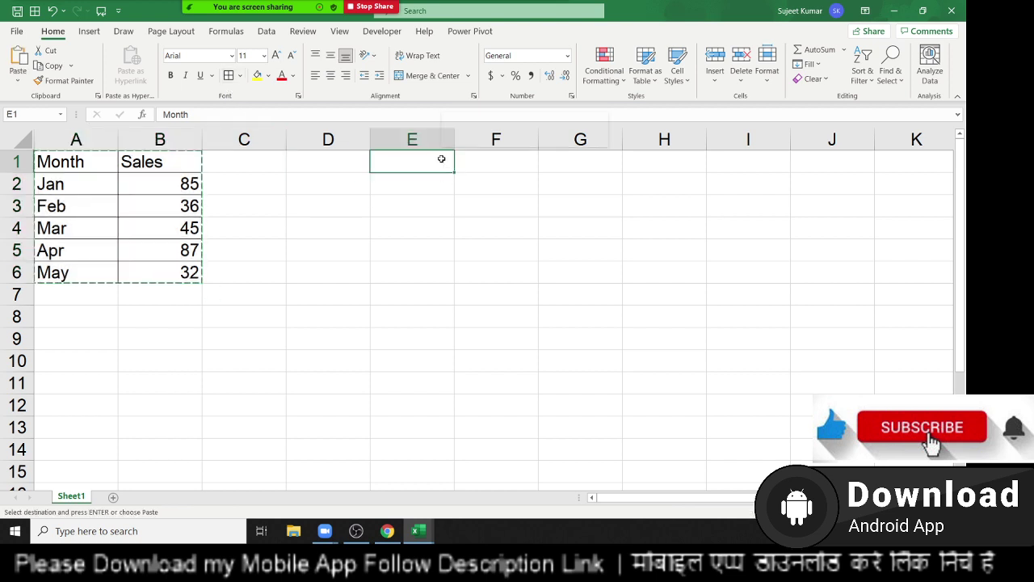
pyautogui.rightClick(441, 159)
pyautogui.click(488, 245)
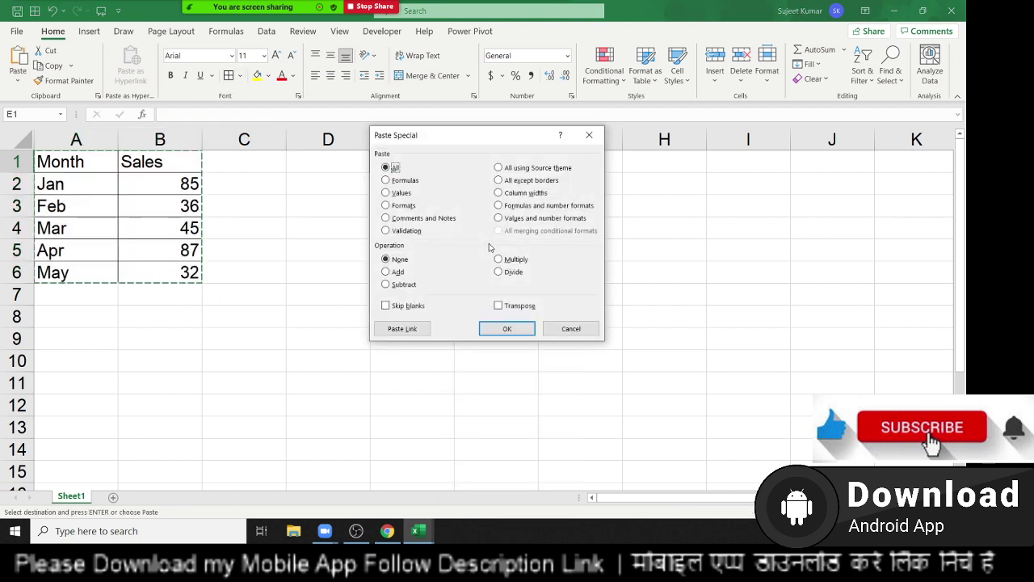
pyautogui.click(499, 305)
pyautogui.click(496, 327)
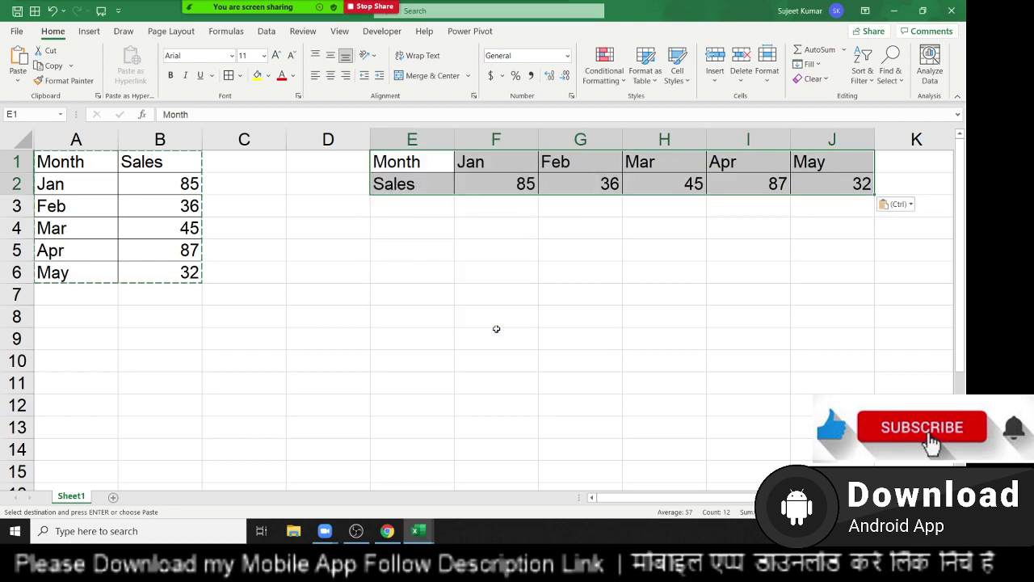
# Step: Paste the horizontal table transposed back into columns at E6
pyautogui.rightClick(412, 275)
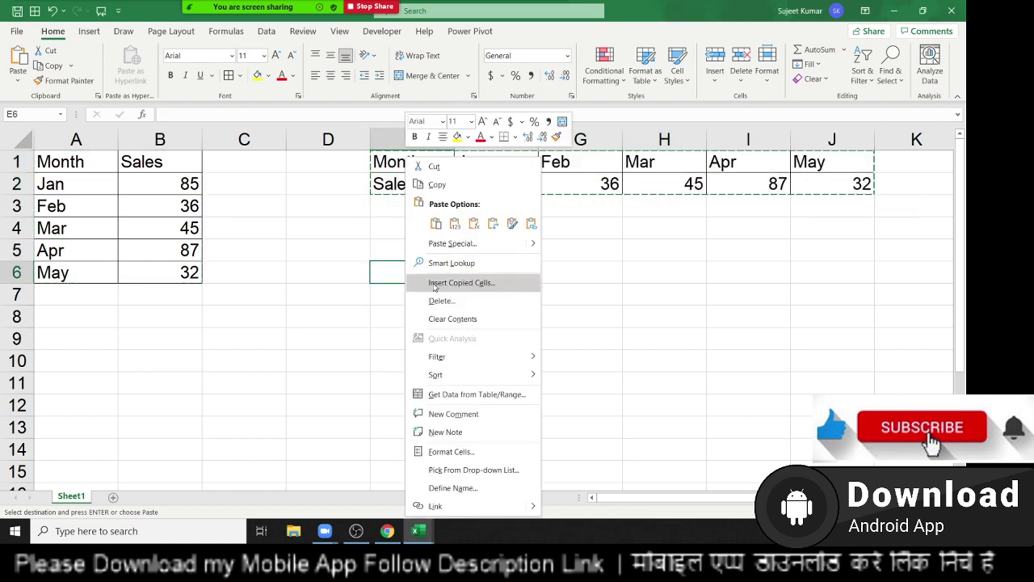
pyautogui.click(440, 243)
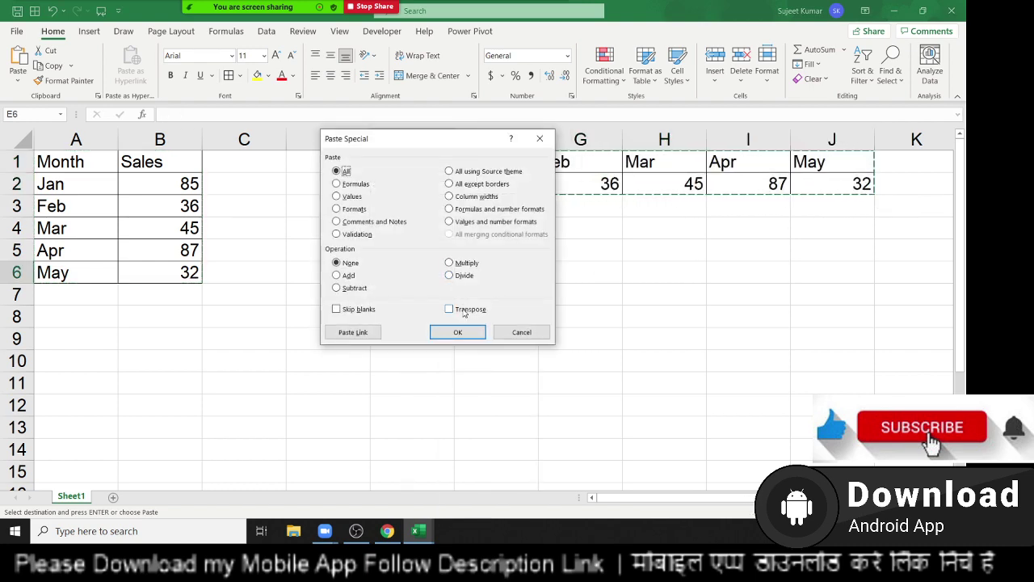
pyautogui.click(464, 311)
pyautogui.click(467, 333)
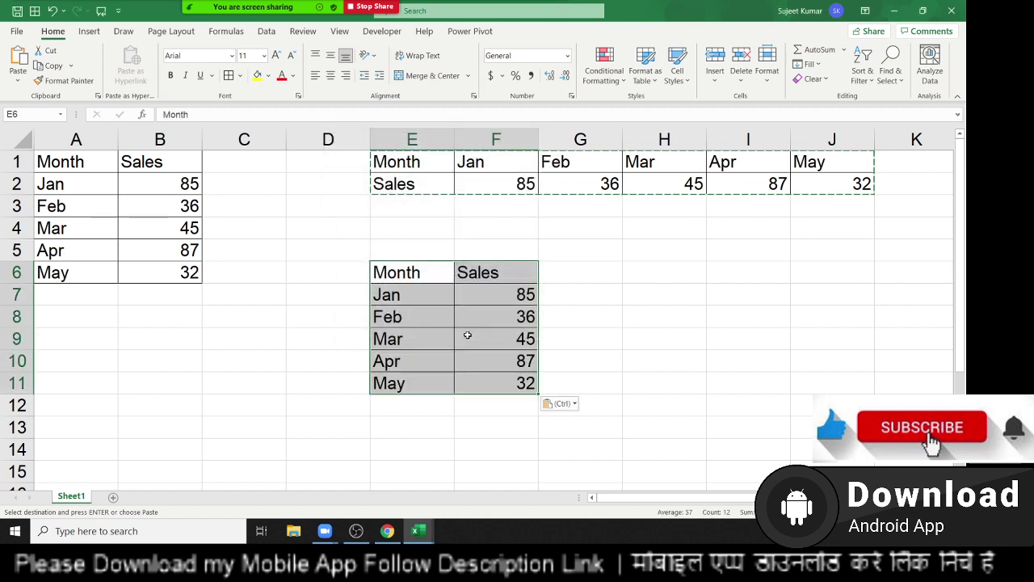
# Step: Clear columns E through J, removing both transposed copies
pyautogui.moveTo(383, 254); pyautogui.dragTo(498, 389)
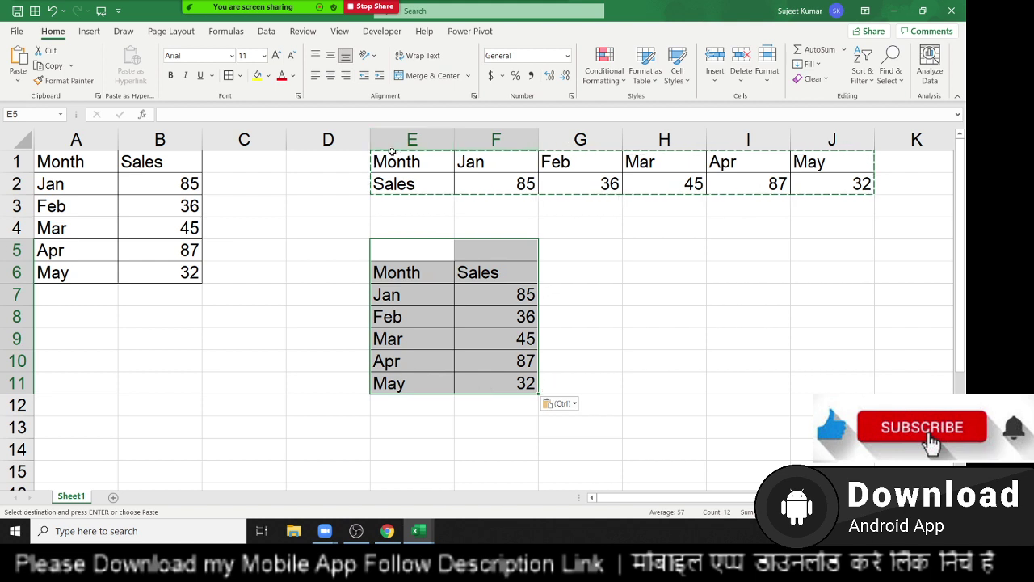
pyautogui.moveTo(392, 155); pyautogui.dragTo(832, 186)
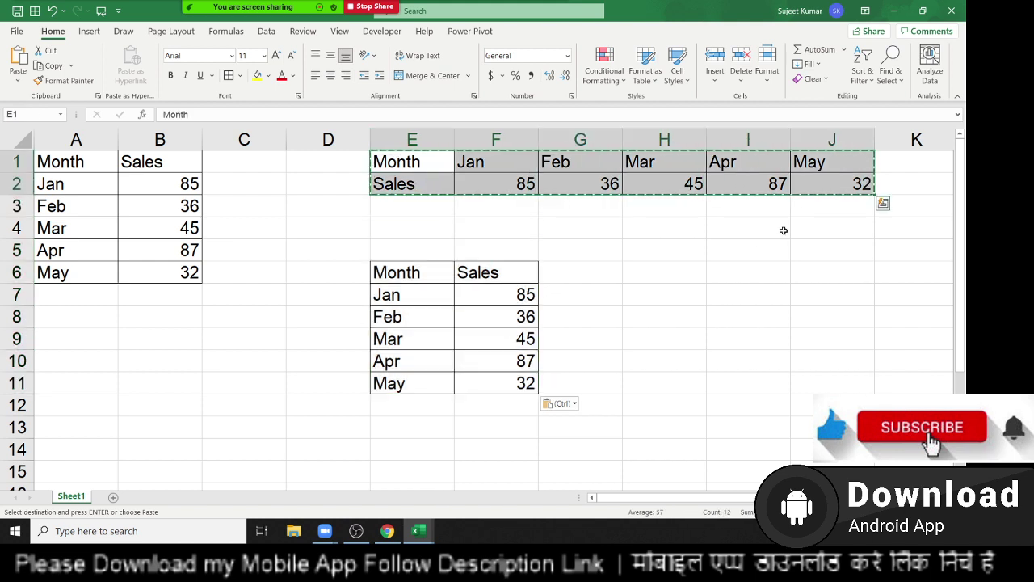
pyautogui.moveTo(377, 139); pyautogui.dragTo(496, 139)
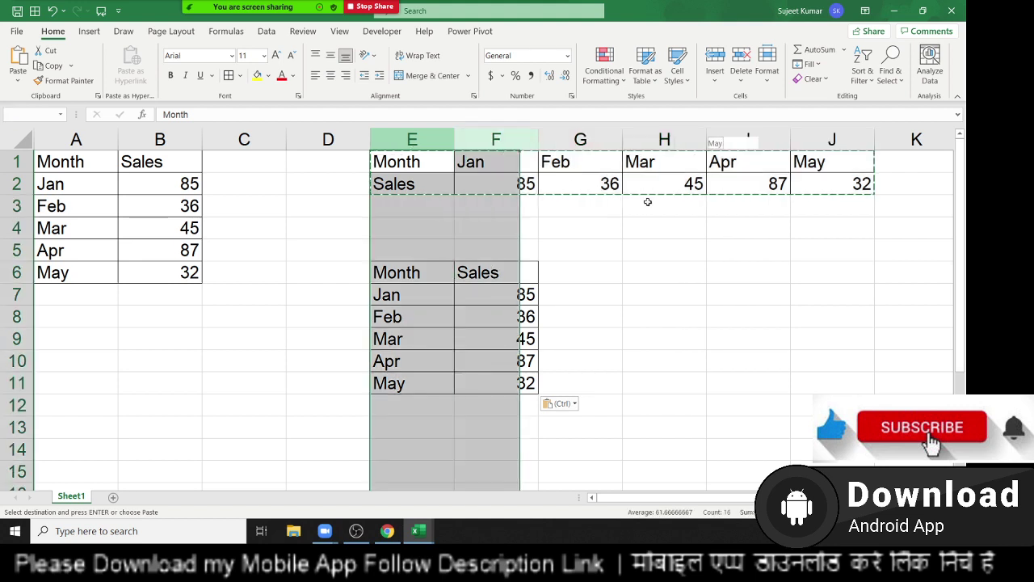
pyautogui.moveTo(647, 201); pyautogui.dragTo(859, 213)
pyautogui.press('Delete')
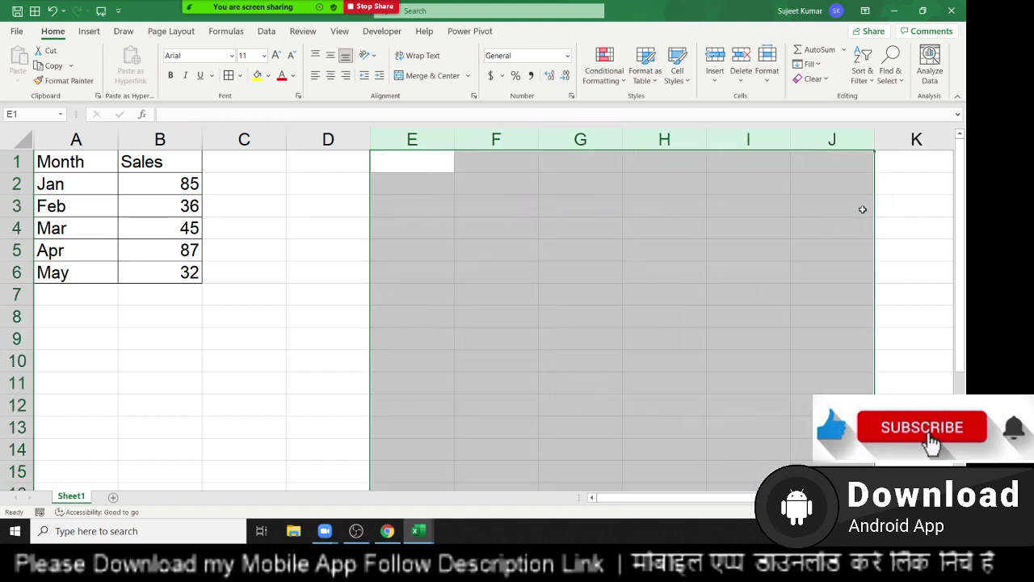
# Step: Select cells A1 and B2, then H2 for a linking formula
pyautogui.click(78, 161)
pyautogui.click(166, 184)
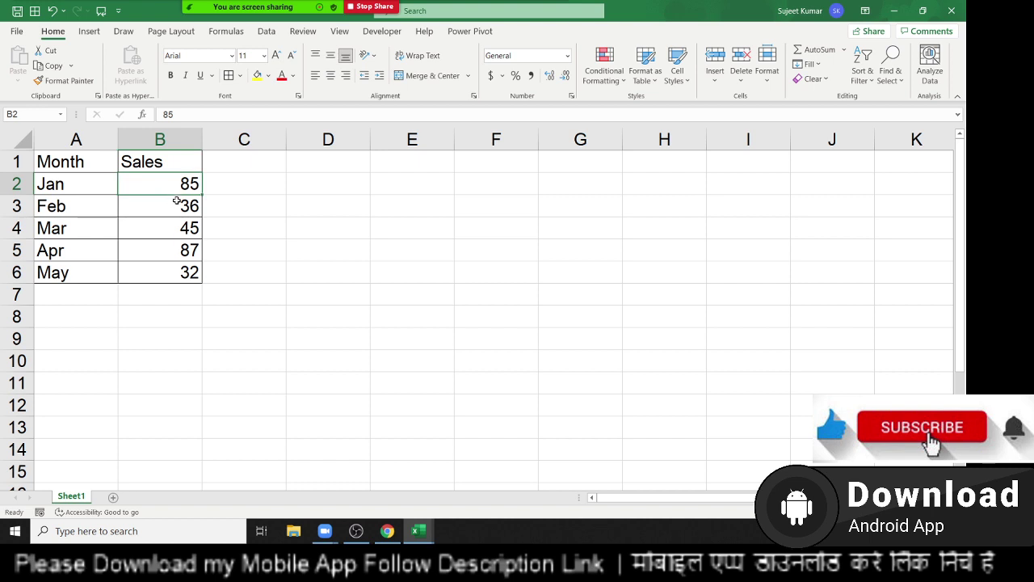
pyautogui.click(666, 185)
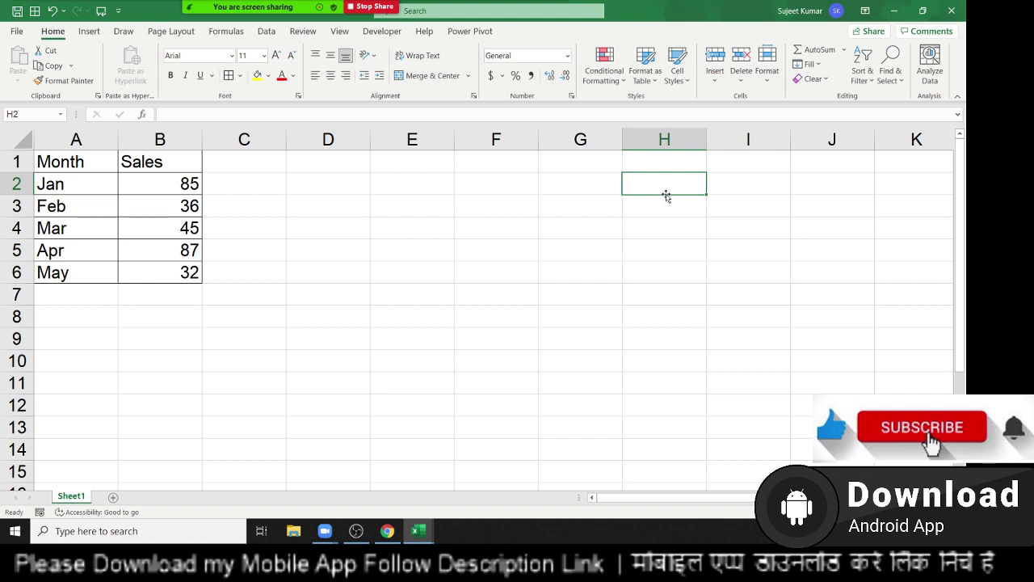
# Step: Enter the formula =B2 in H2 to link it to January's sales
pyautogui.write('=')
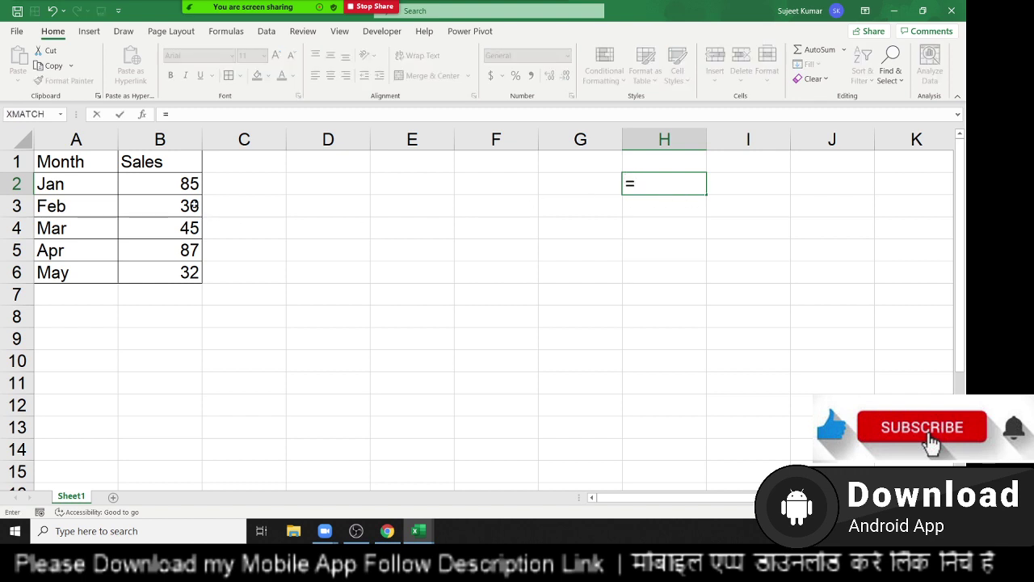
pyautogui.click(183, 182)
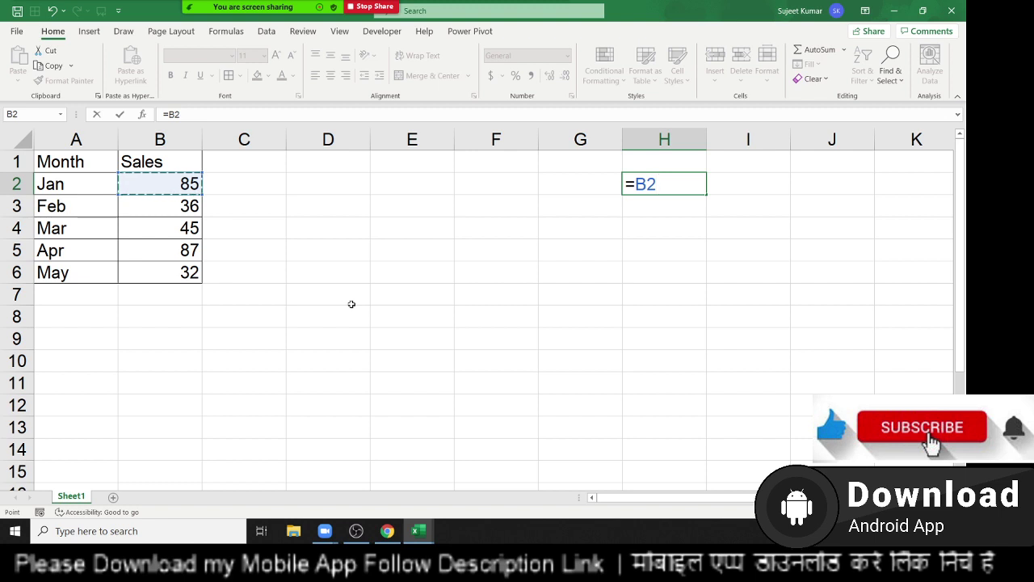
pyautogui.press('Return')
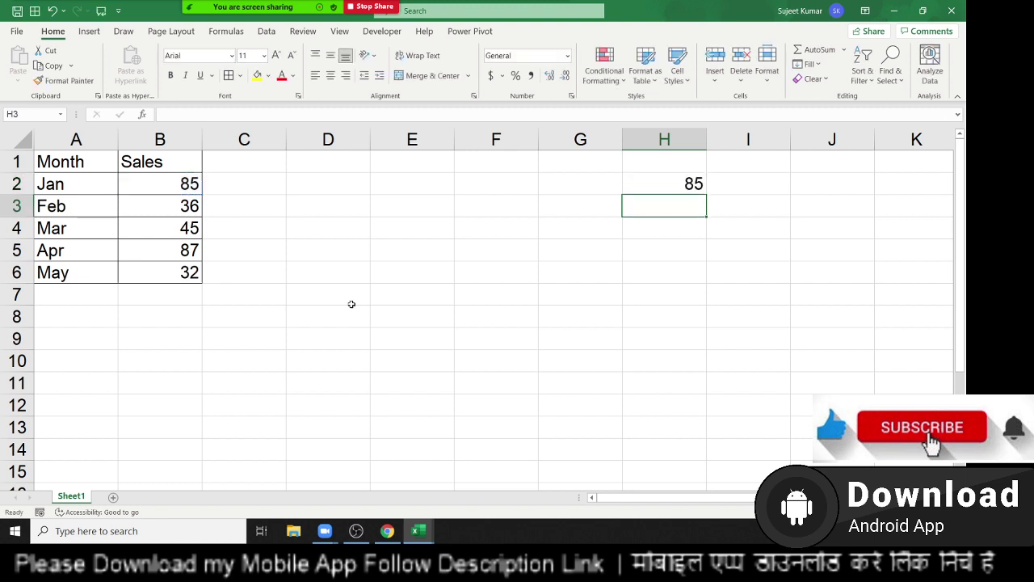
pyautogui.press('Up')
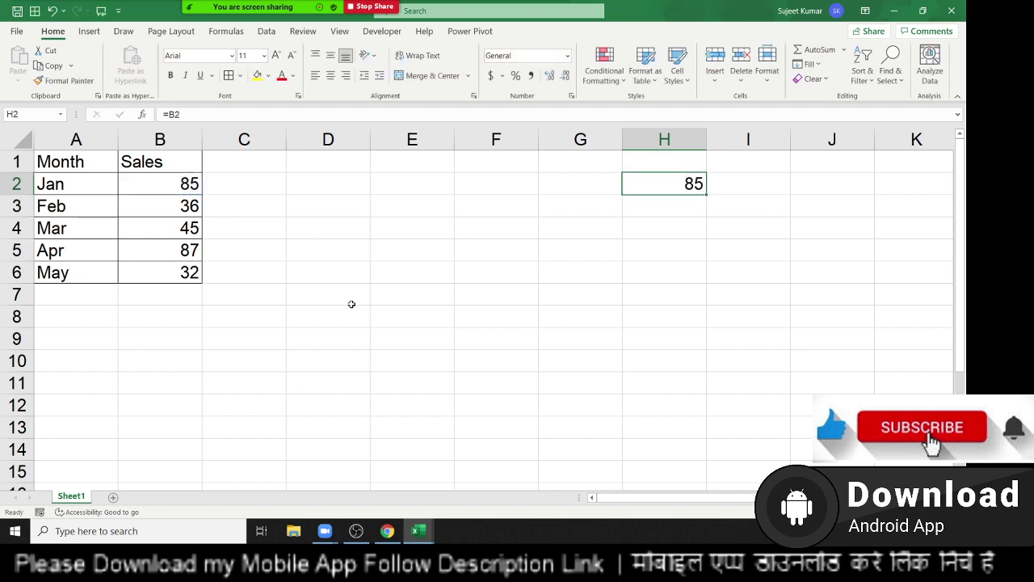
pyautogui.write('=')
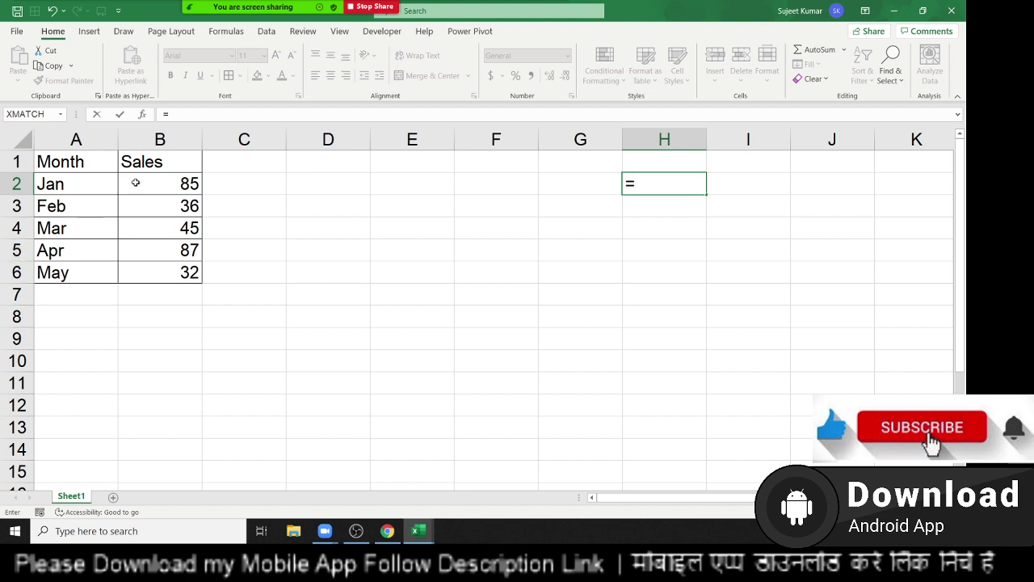
pyautogui.click(142, 183)
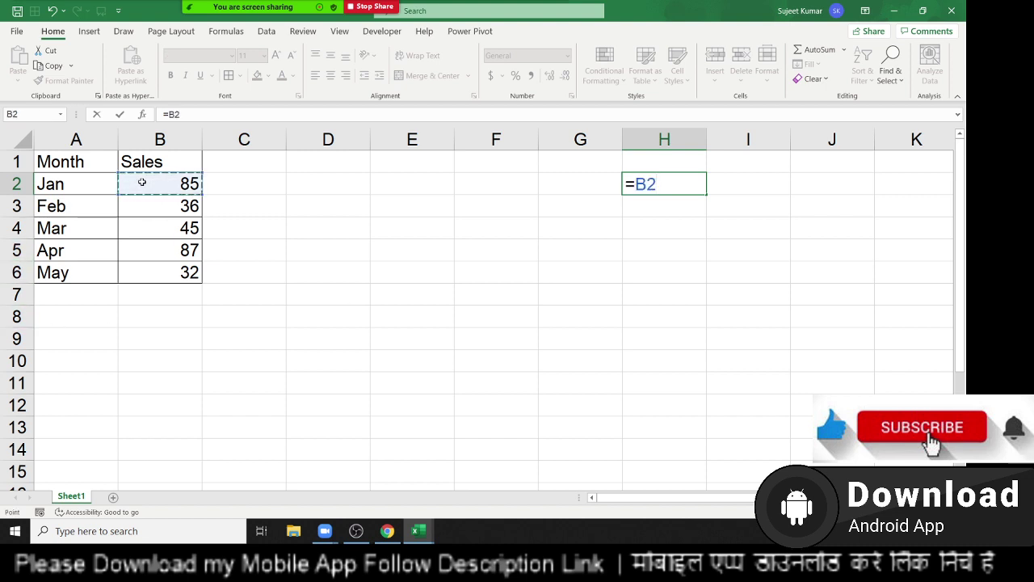
pyautogui.press('Return')
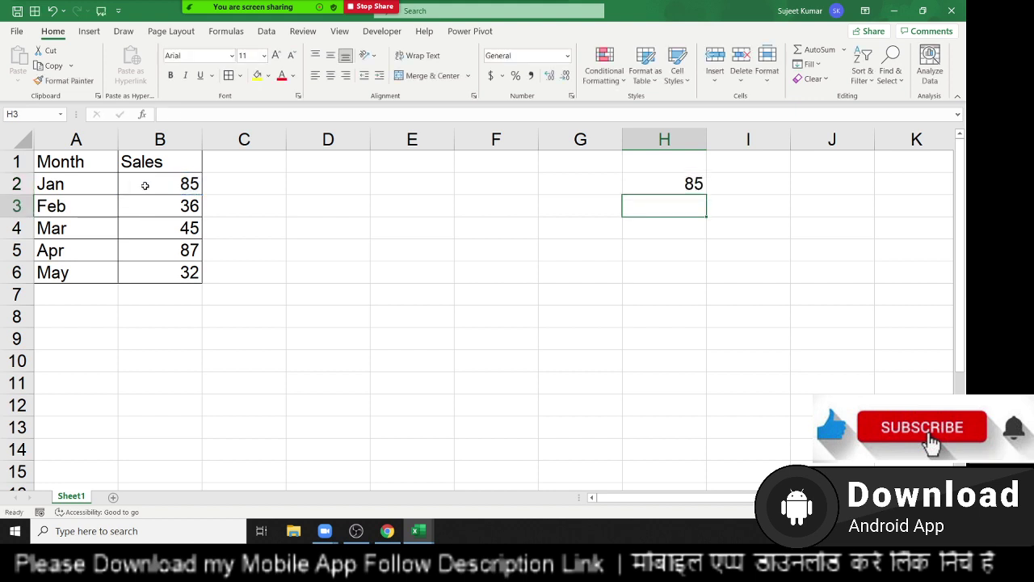
# Step: Change January's sales in B2 to 65 so H2 updates to match
pyautogui.click(145, 186)
pyautogui.write('58')
pyautogui.press('Return')
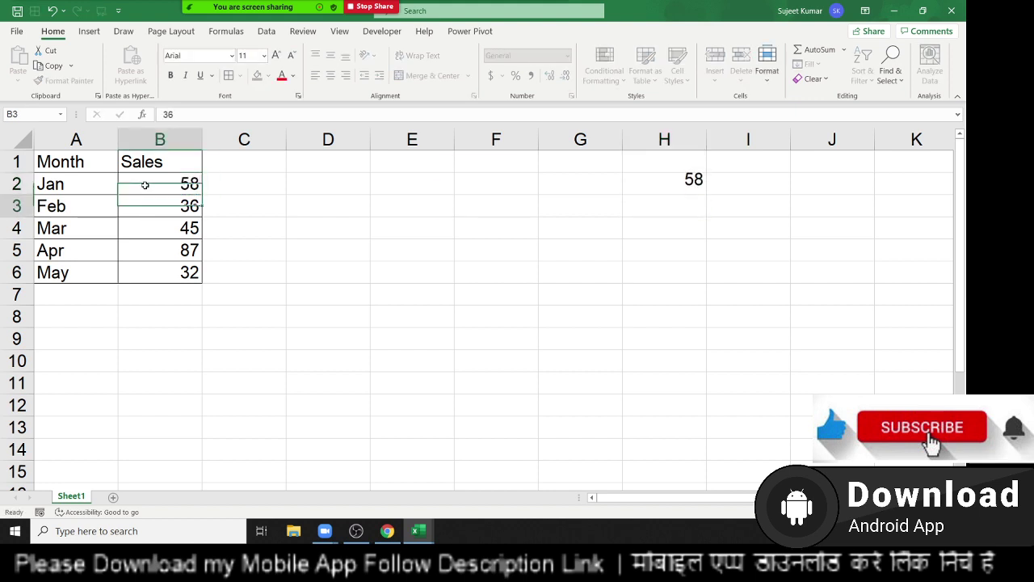
pyautogui.click(145, 185)
pyautogui.write('65')
pyautogui.press('Return')
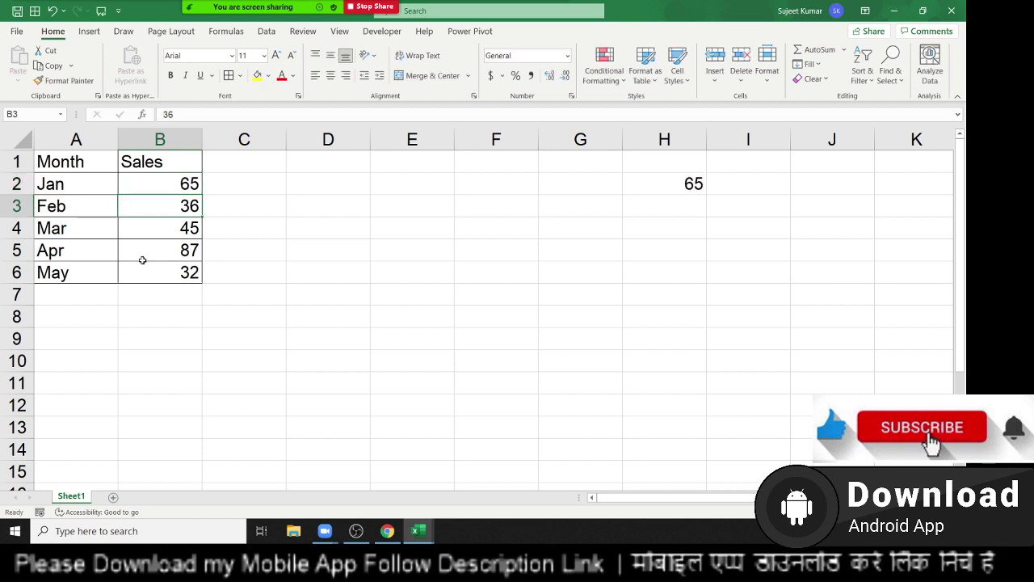
pyautogui.press('Up')
pyautogui.press('Up')
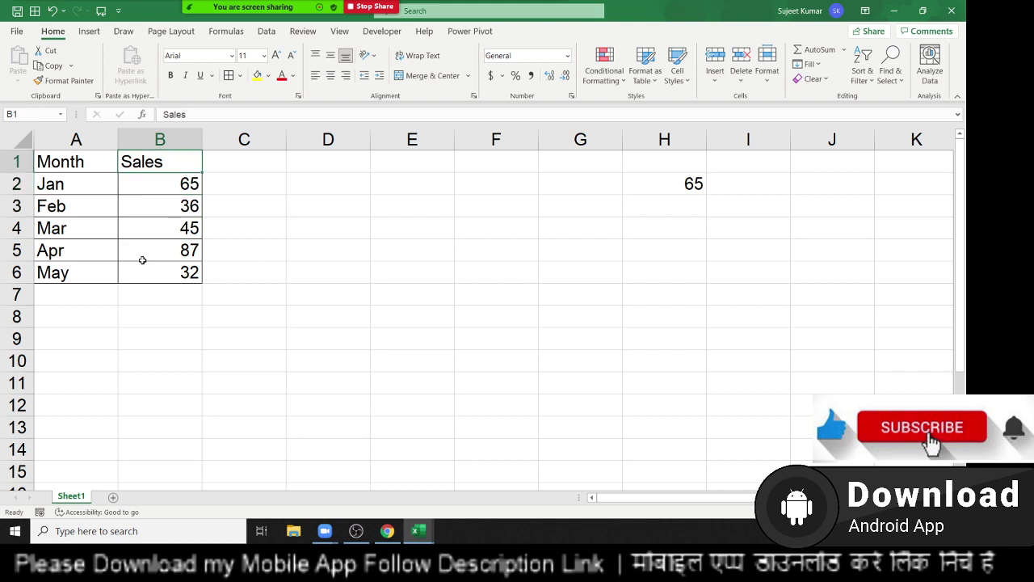
# Step: Clear the formula from H2 and start a new = formula in H1
pyautogui.click(676, 191)
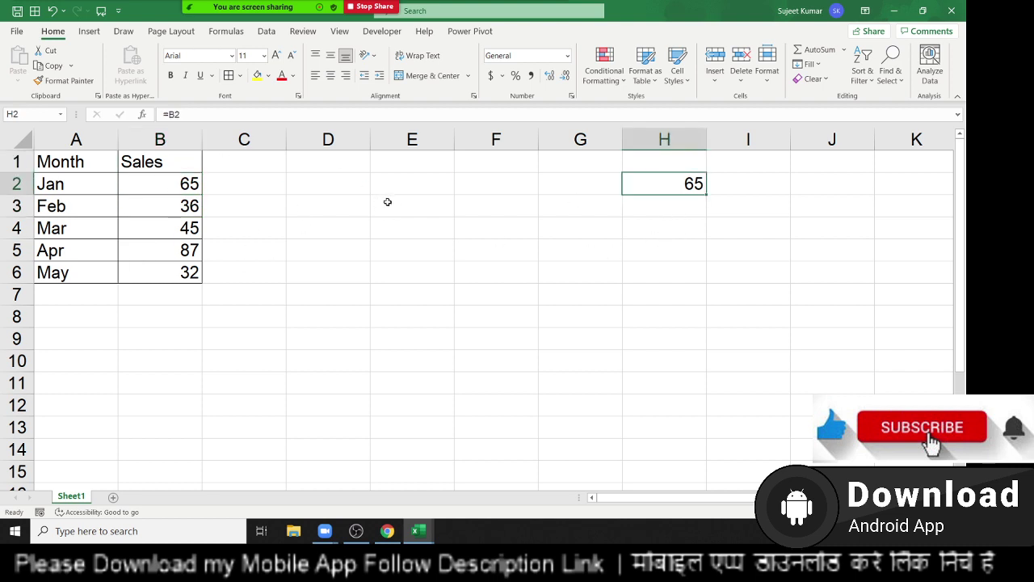
pyautogui.press('Delete')
pyautogui.press('Up')
pyautogui.write('=')
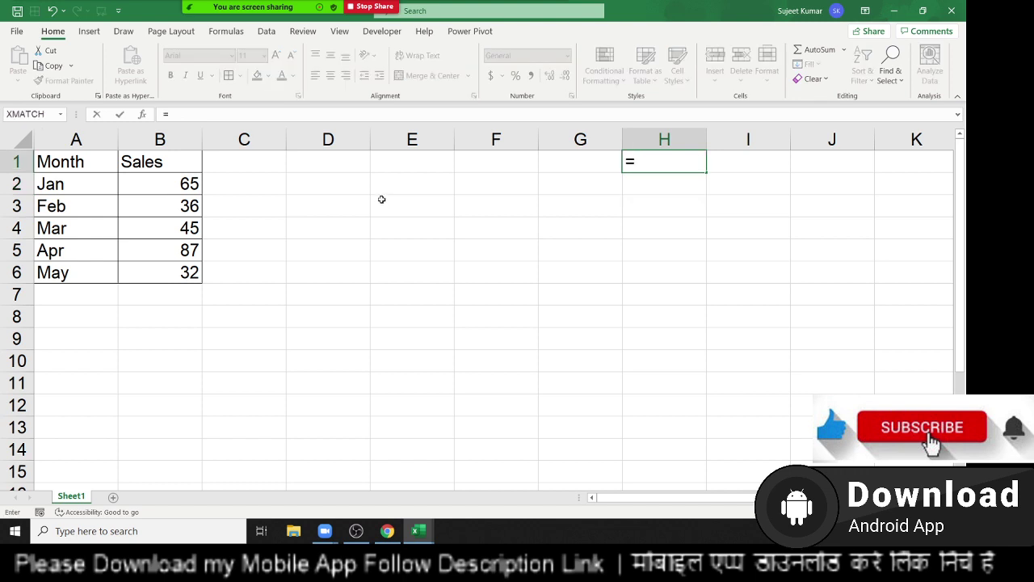
pyautogui.click(78, 164)
pyautogui.press('Return')
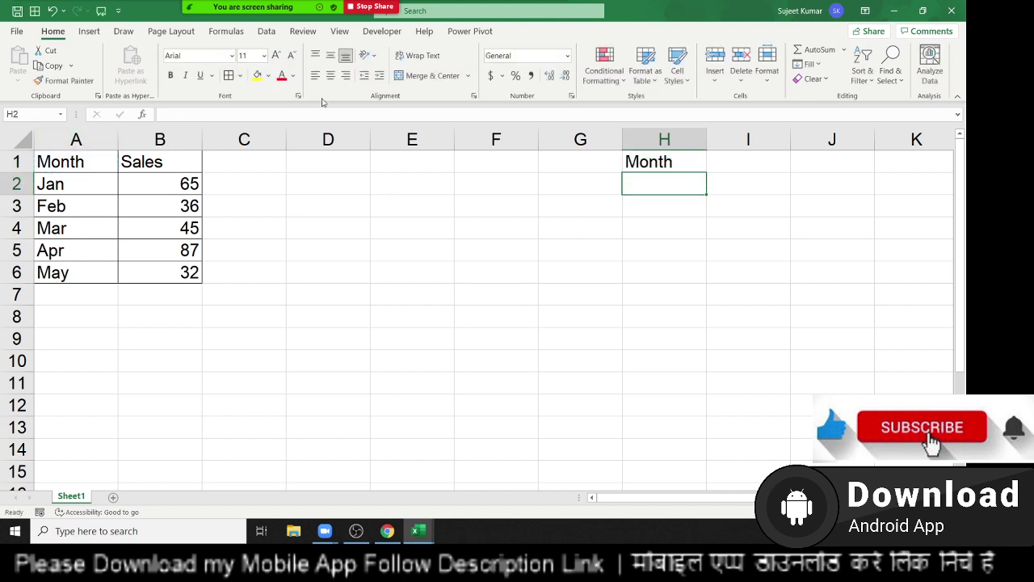
pyautogui.click(686, 158)
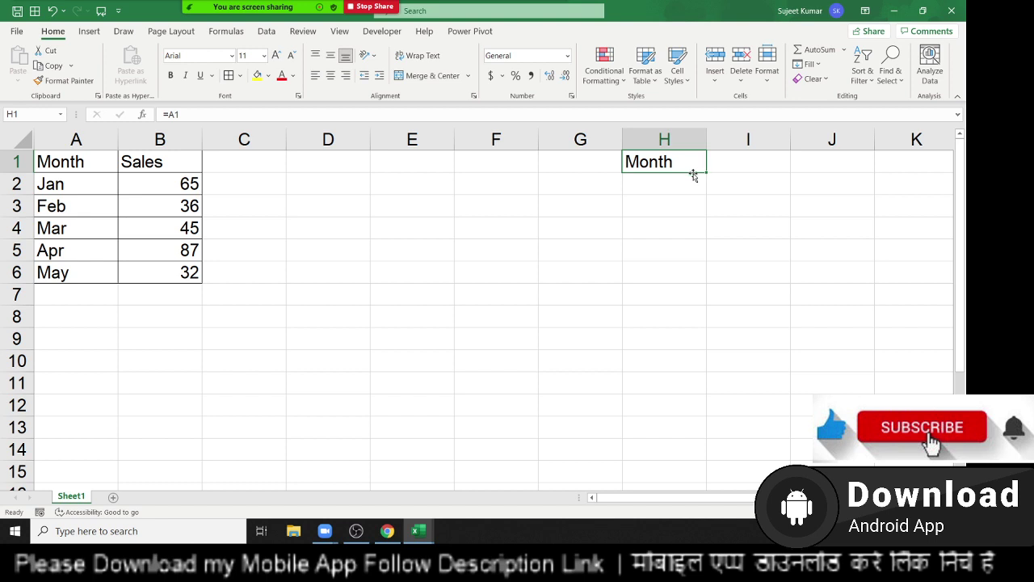
pyautogui.moveTo(709, 173); pyautogui.dragTo(782, 164)
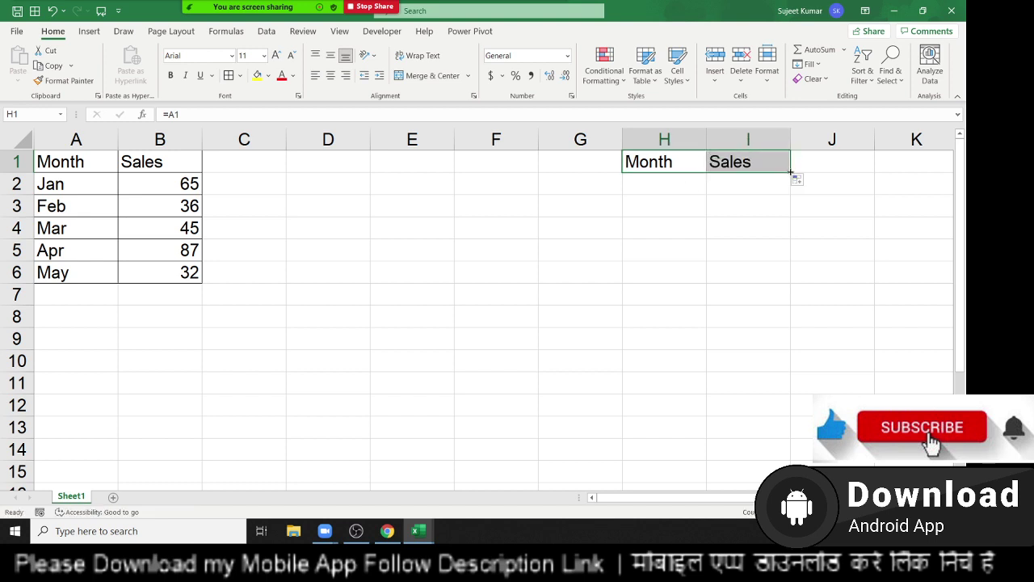
pyautogui.moveTo(791, 172); pyautogui.dragTo(782, 297)
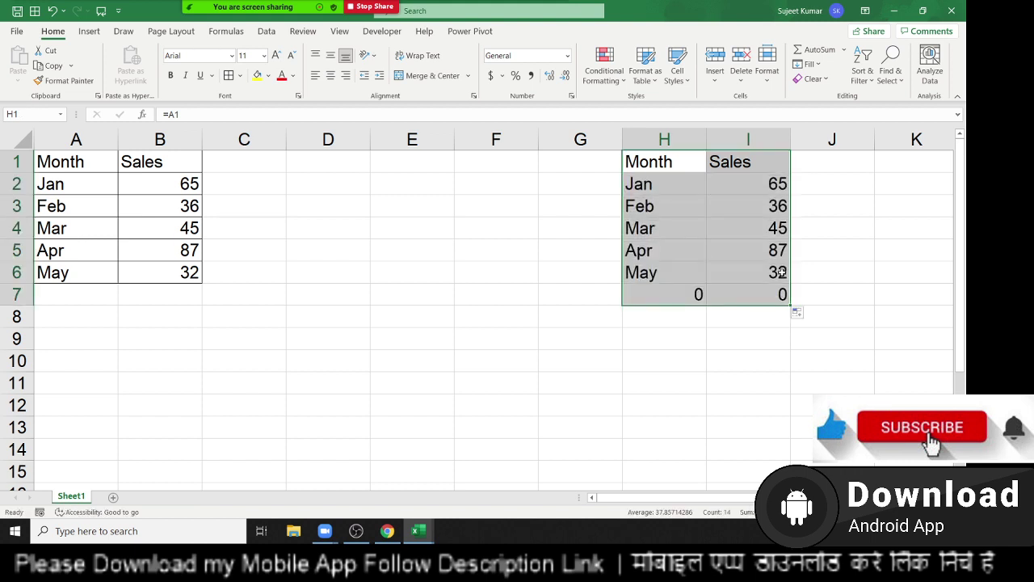
pyautogui.press('Delete')
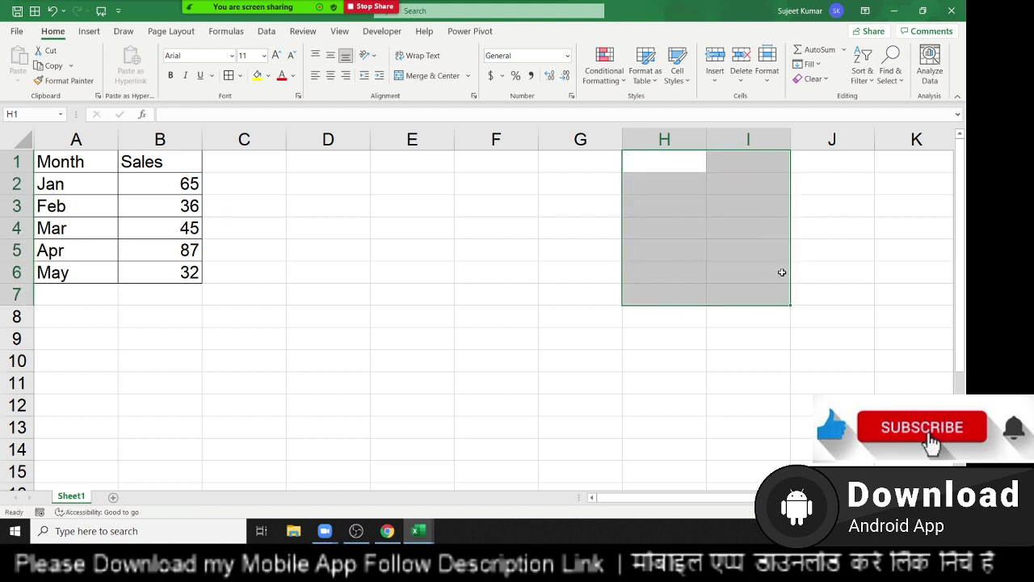
pyautogui.moveTo(73, 159); pyautogui.dragTo(198, 269)
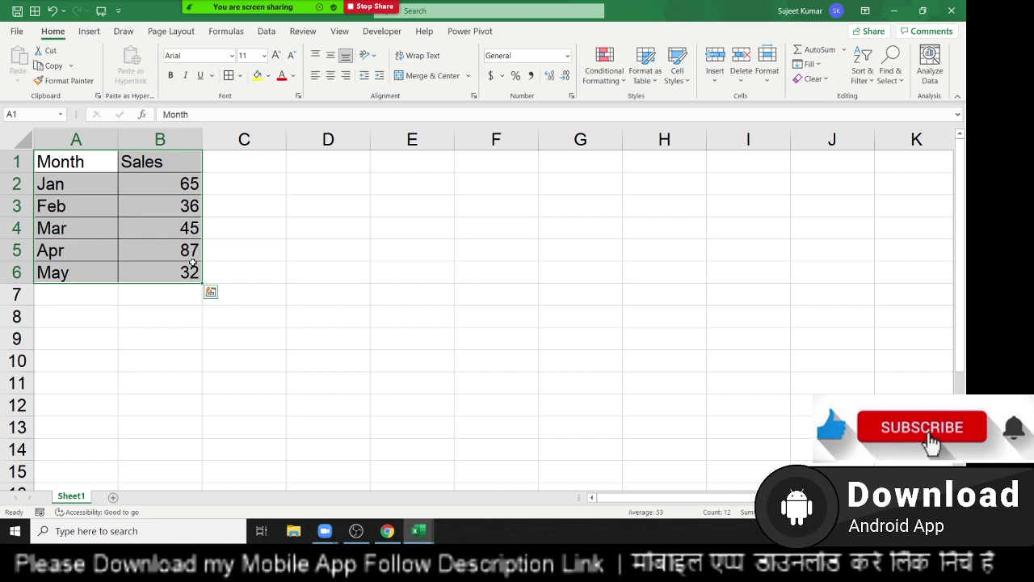
# Step: Copy the A1:B6 table and open Paste Special for pasting at F1
pyautogui.hotkey('ctrl', 'c')
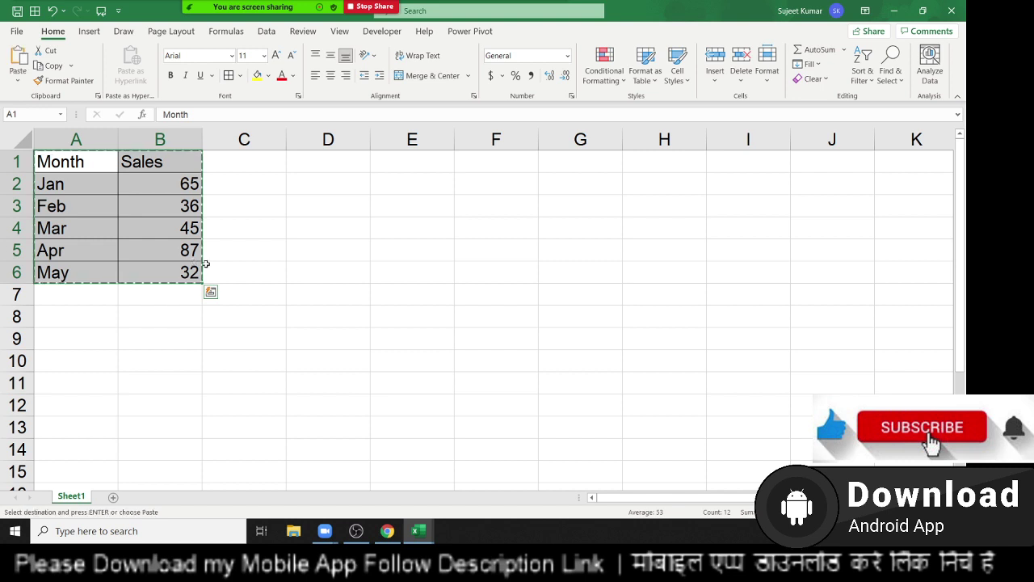
pyautogui.click(505, 166)
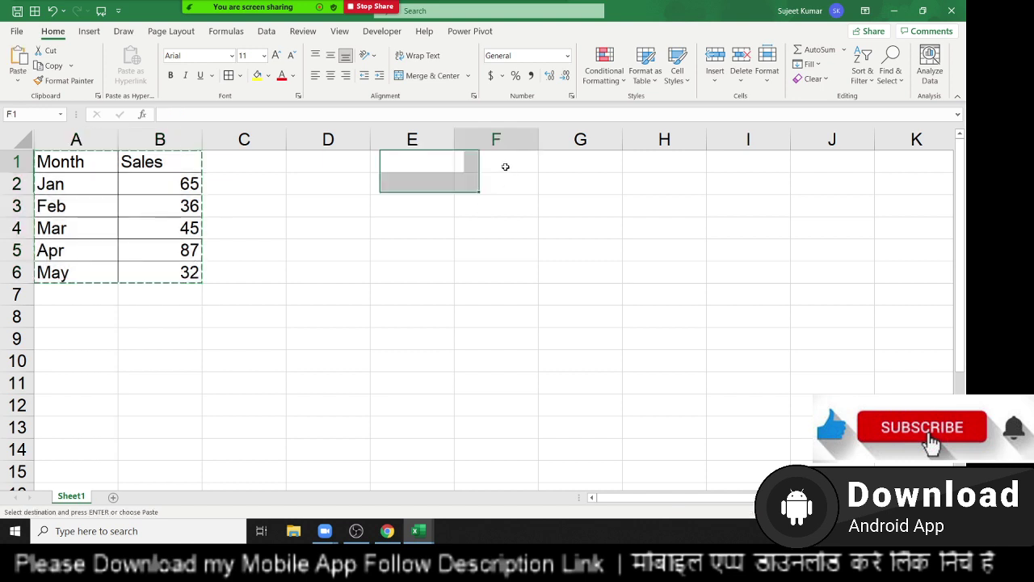
pyautogui.click(18, 81)
pyautogui.click(51, 235)
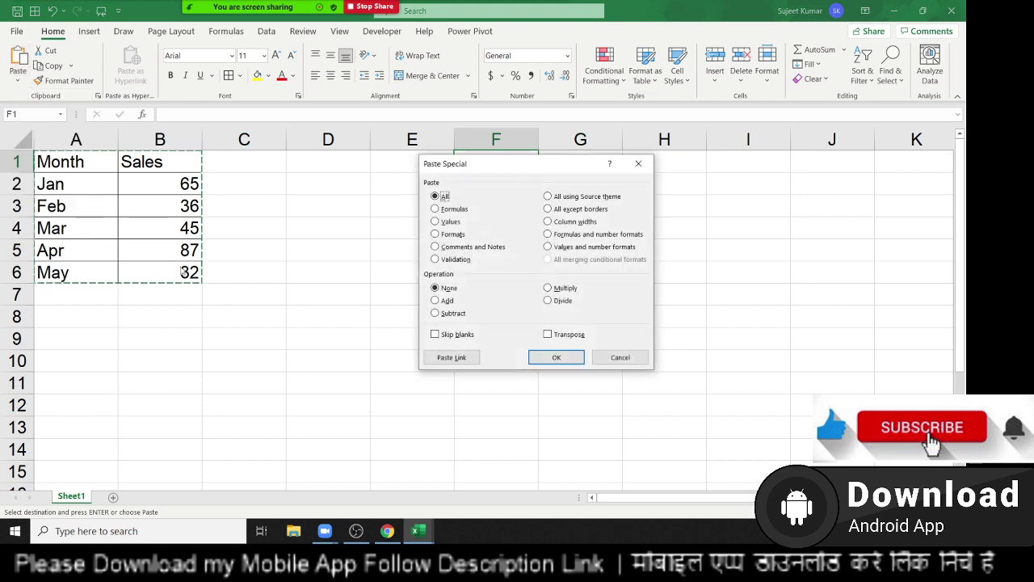
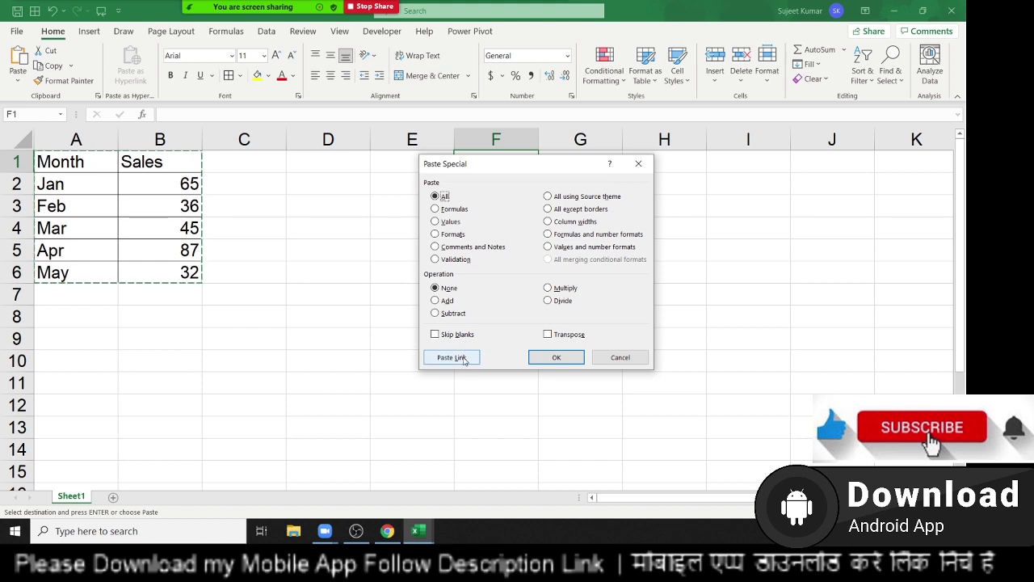
# Step: Paste the copied table as linked cells in F1:G6 and check the linking formulas
pyautogui.click(465, 361)
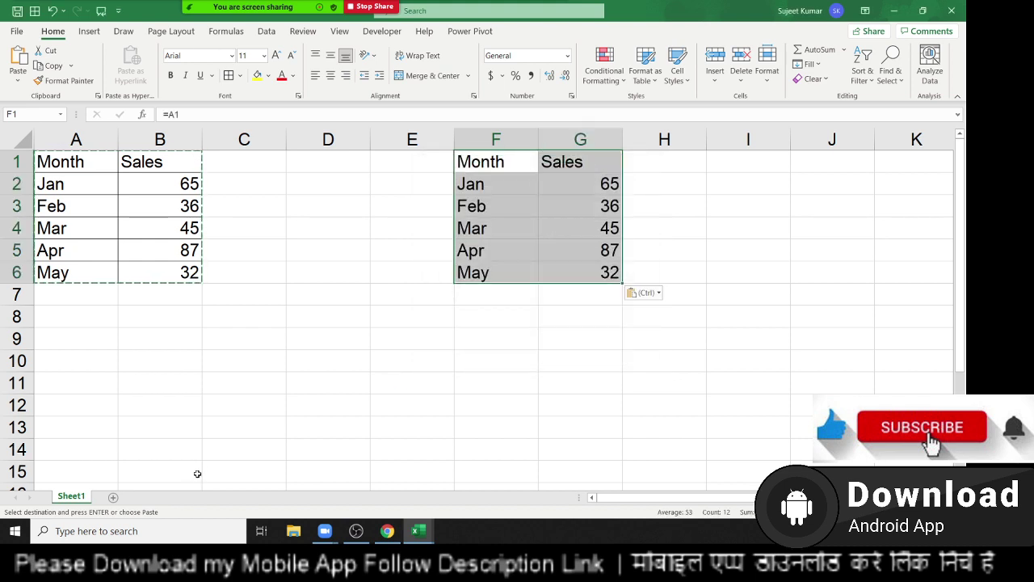
pyautogui.click(192, 191)
pyautogui.click(485, 230)
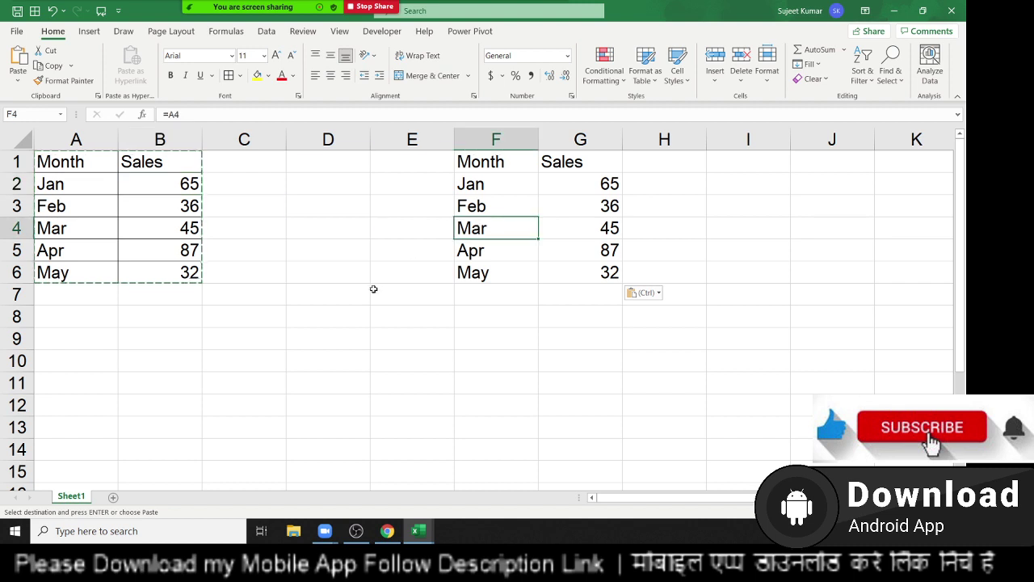
pyautogui.click(364, 299)
pyautogui.press('Escape')
# Step: Change April's sales in B5 to 78
pyautogui.click(175, 253)
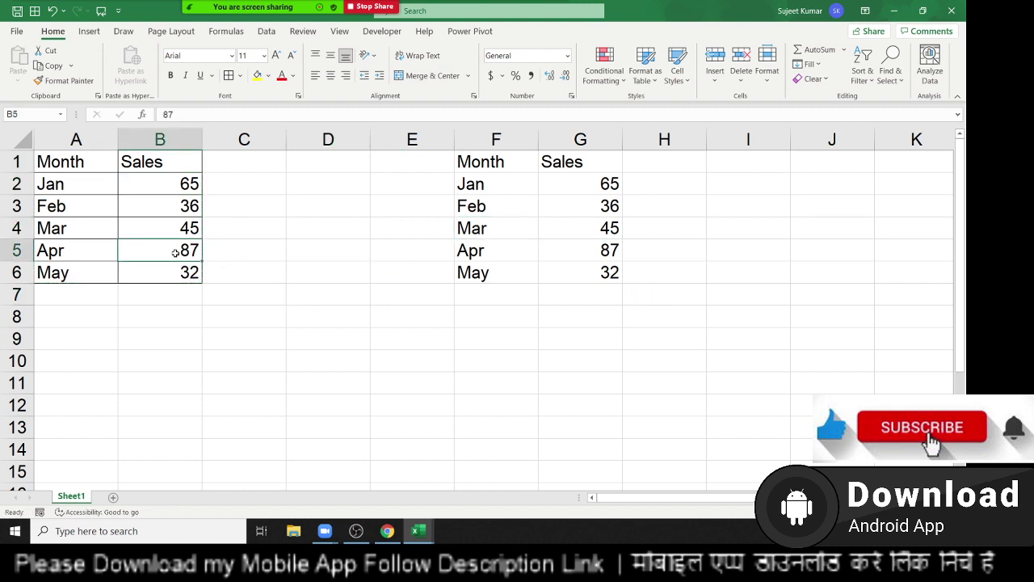
pyautogui.write('78')
pyautogui.press('Return')
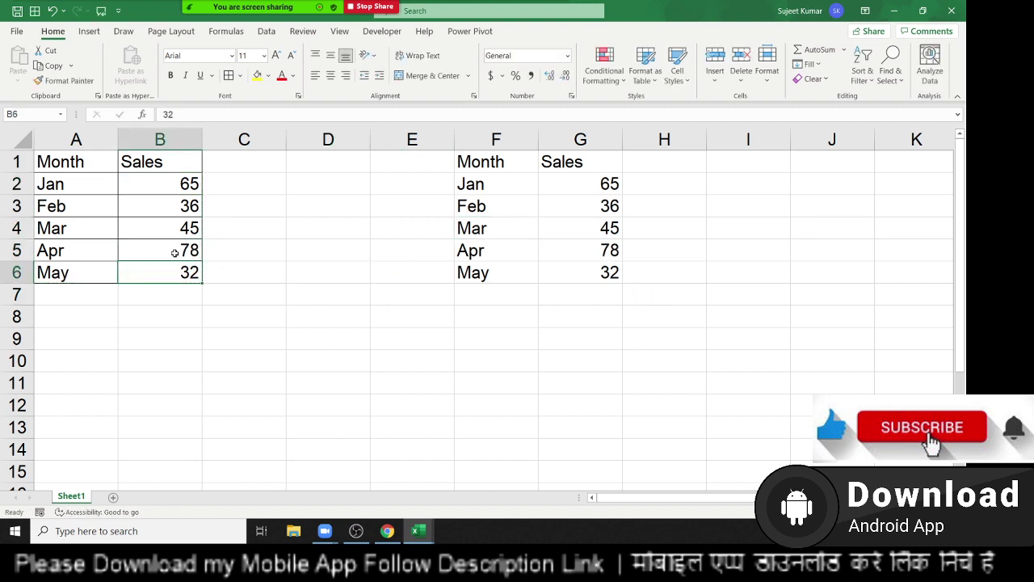
# Step: Fill the April row A5:B5 yellow, then undo the fill
pyautogui.moveTo(81, 251); pyautogui.dragTo(162, 250)
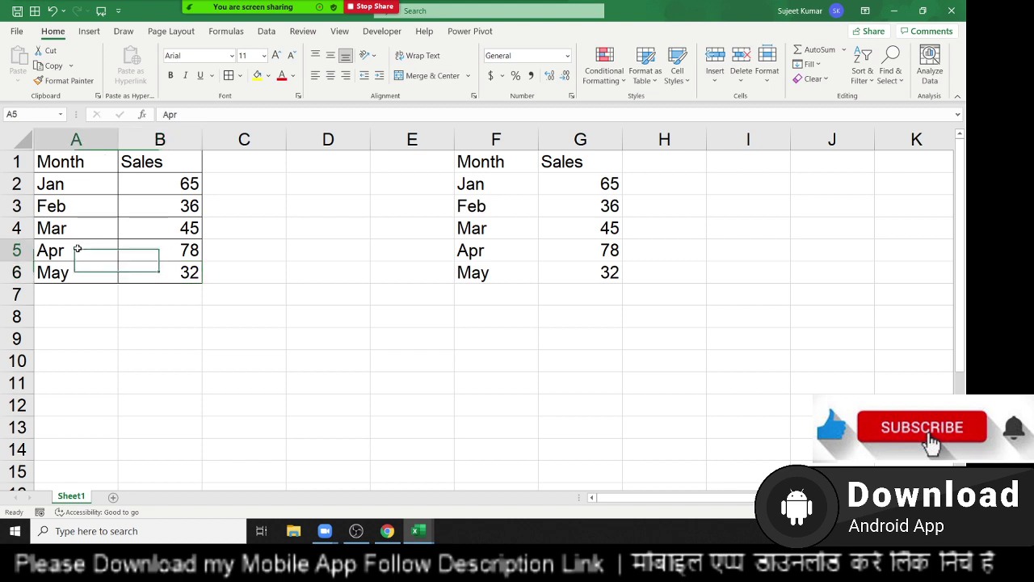
pyautogui.click(257, 75)
pyautogui.moveTo(496, 254); pyautogui.dragTo(598, 263)
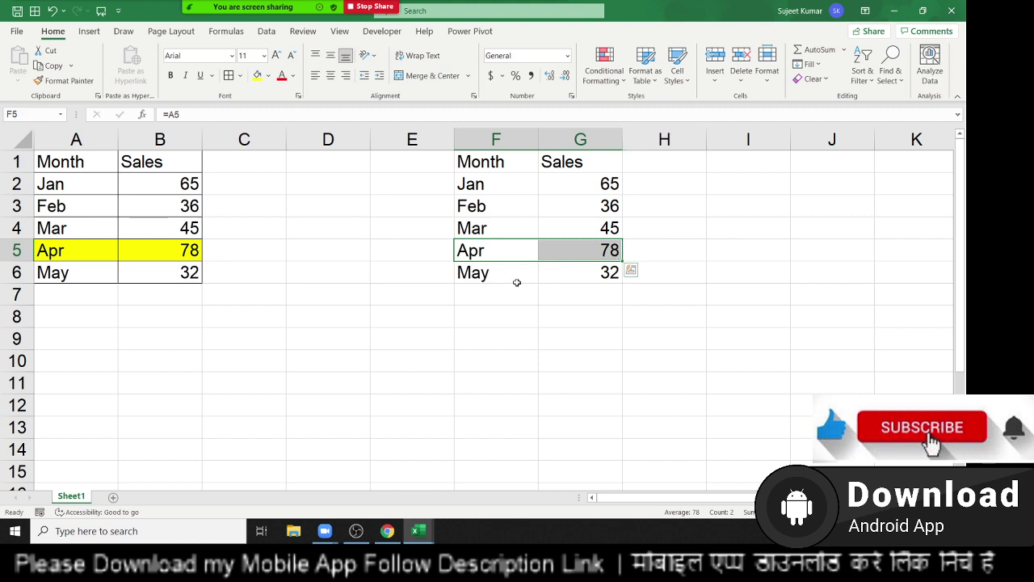
pyautogui.hotkey('ctrl', 'z')
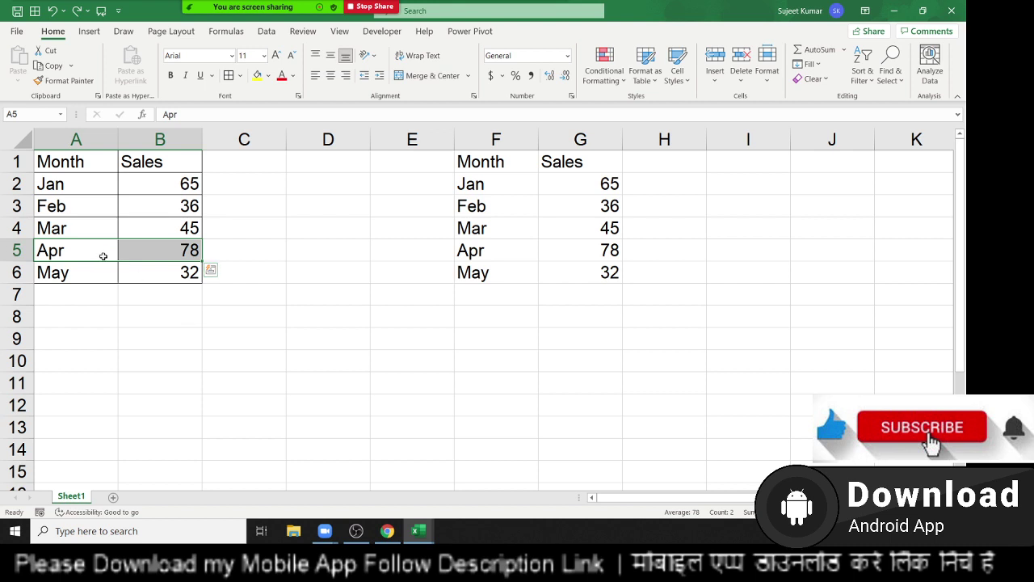
pyautogui.click(103, 224)
pyautogui.click(137, 202)
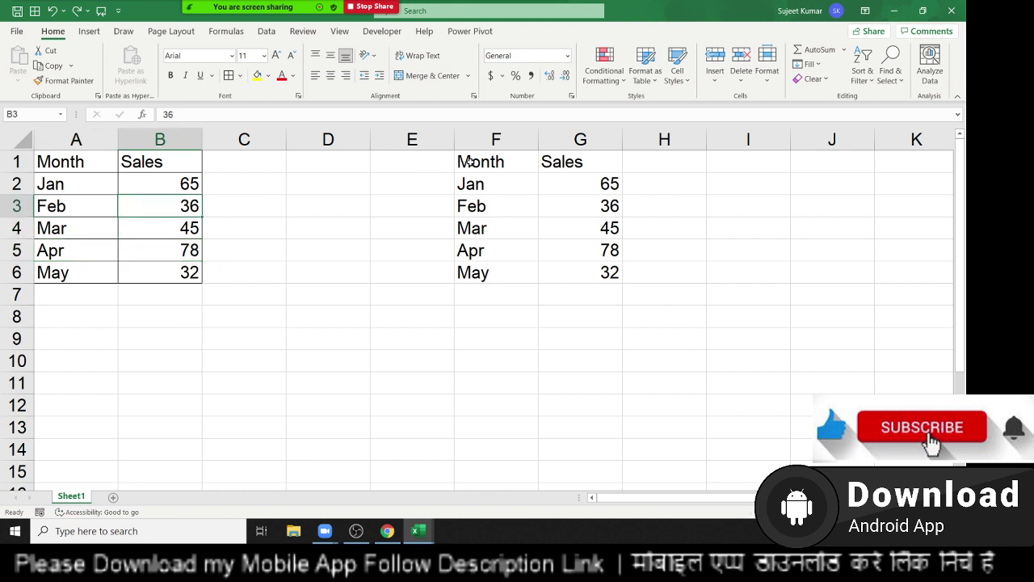
# Step: Clear the linked copy in F1:G6 and fill the table A1:B6 green
pyautogui.moveTo(471, 161); pyautogui.dragTo(552, 272)
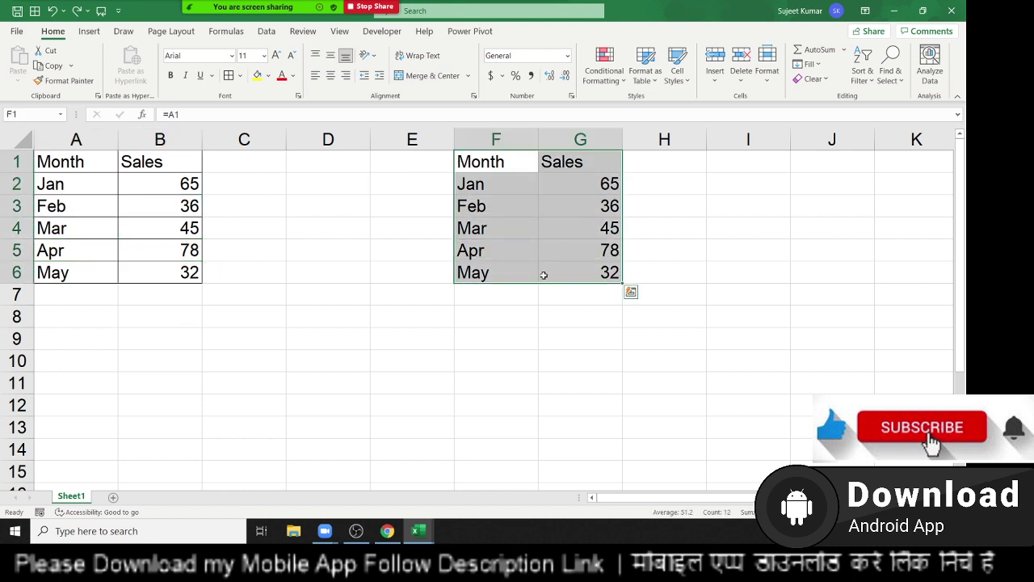
pyautogui.press('Delete')
pyautogui.moveTo(91, 162)
pyautogui.mouseDown()
pyautogui.moveTo(138, 205)
pyautogui.moveTo(165, 270)
pyautogui.mouseUp()
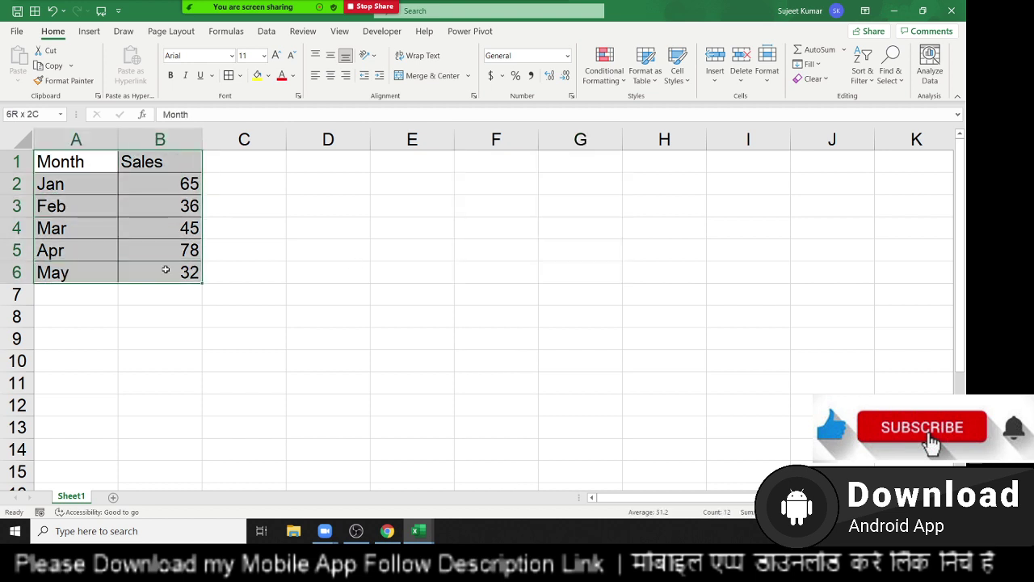
pyautogui.click(268, 81)
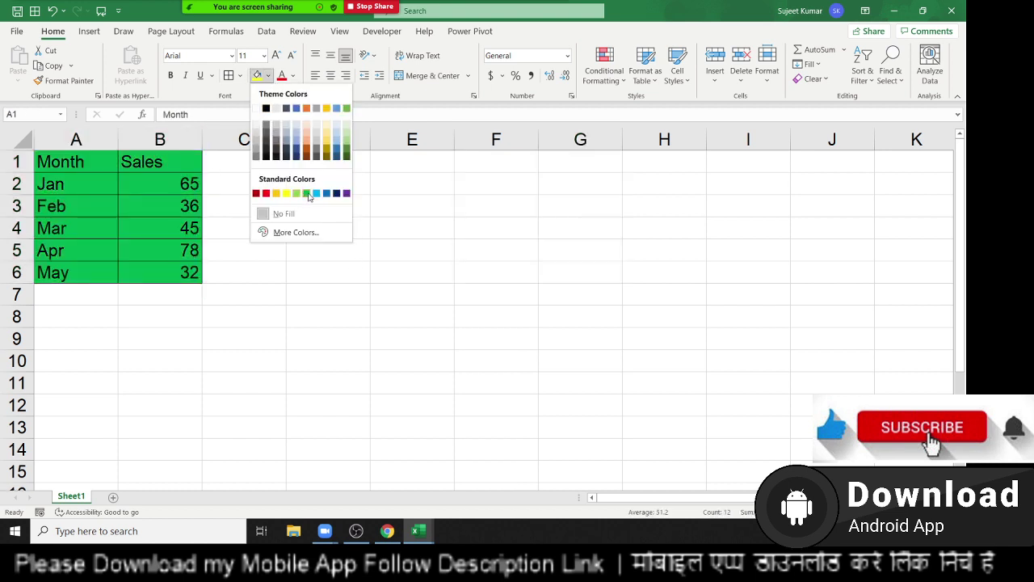
pyautogui.click(309, 194)
pyautogui.click(240, 311)
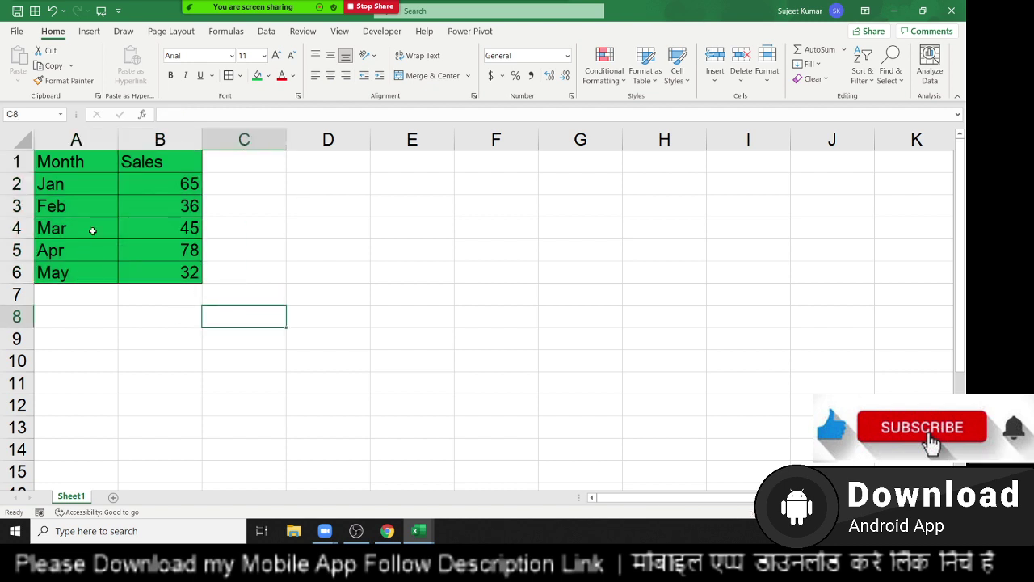
# Step: Narrow column B and return to the top of the sheet
pyautogui.moveTo(78, 162); pyautogui.dragTo(157, 270)
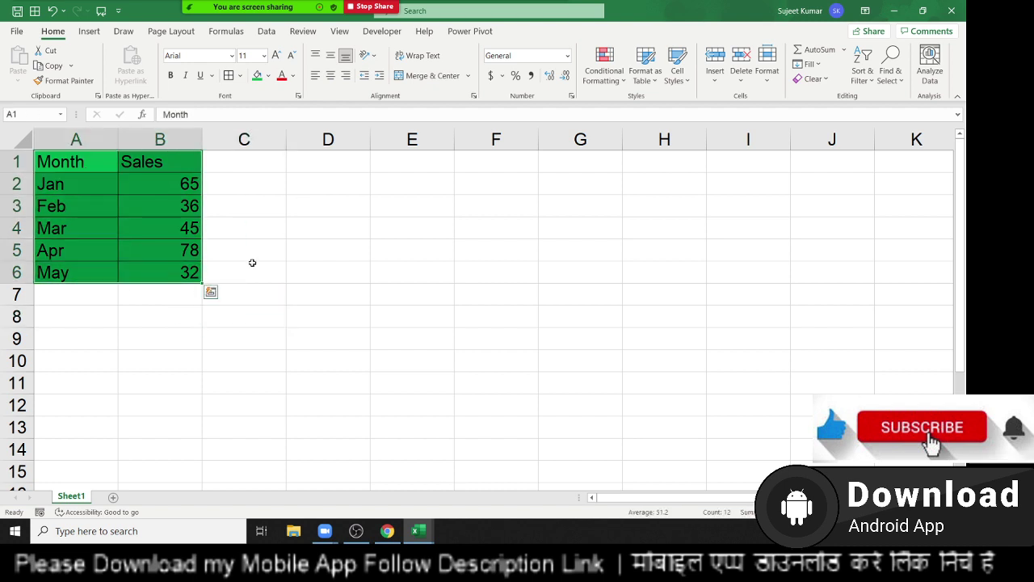
pyautogui.moveTo(496, 166)
pyautogui.mouseDown()
pyautogui.moveTo(564, 213)
pyautogui.moveTo(540, 213)
pyautogui.mouseUp()
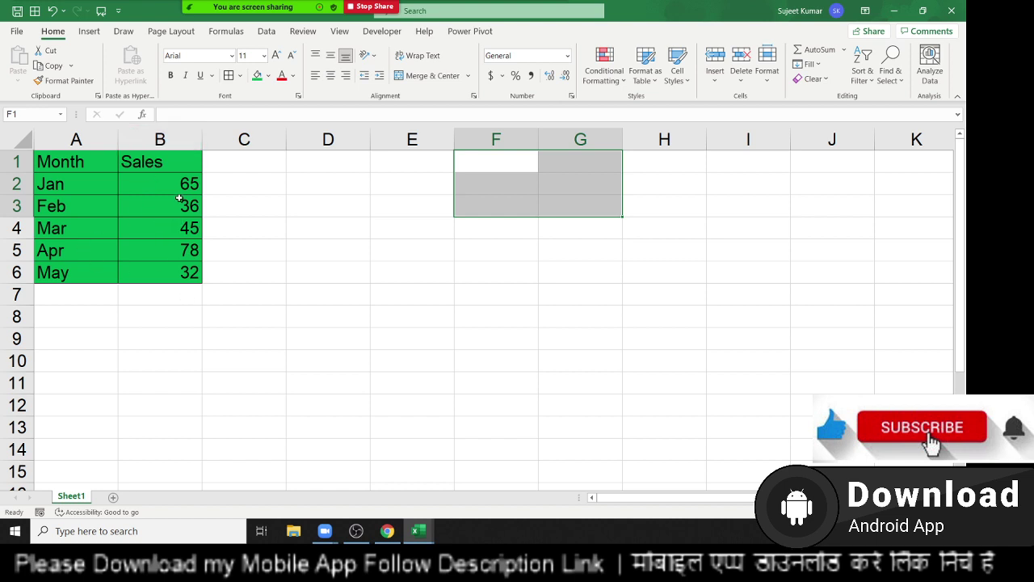
pyautogui.moveTo(202, 140)
pyautogui.mouseDown()
pyautogui.moveTo(171, 144)
pyautogui.moveTo(152, 273)
pyautogui.mouseUp()
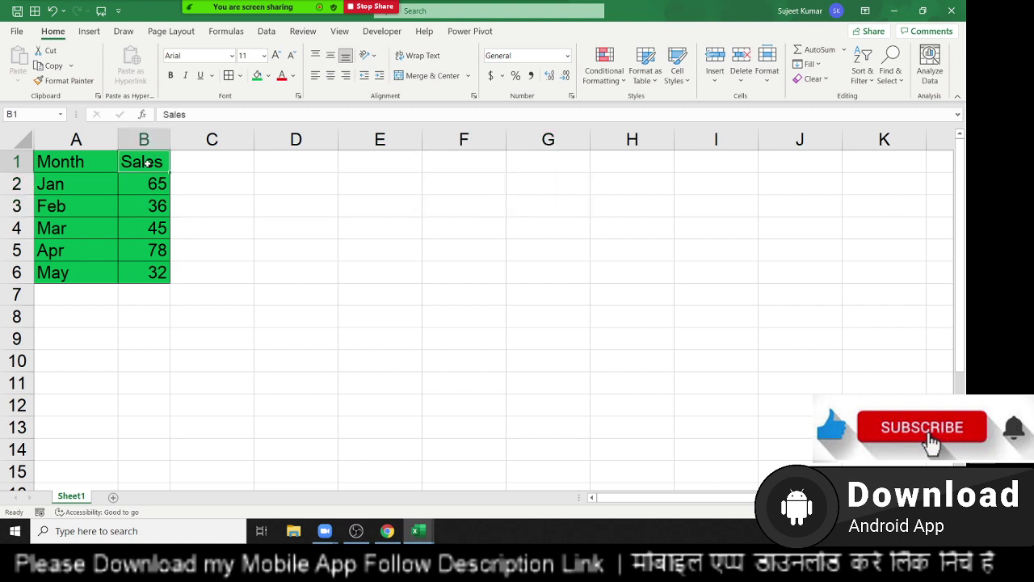
pyautogui.scroll(-5, 113, 395)
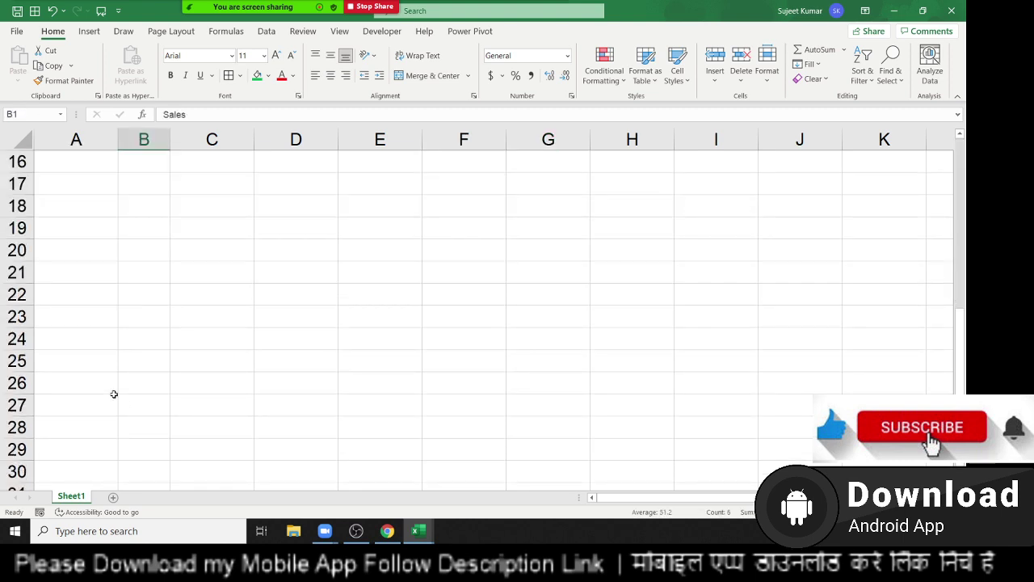
pyautogui.moveTo(84, 341)
pyautogui.mouseDown()
pyautogui.moveTo(161, 462)
pyautogui.moveTo(166, 512)
pyautogui.mouseUp()
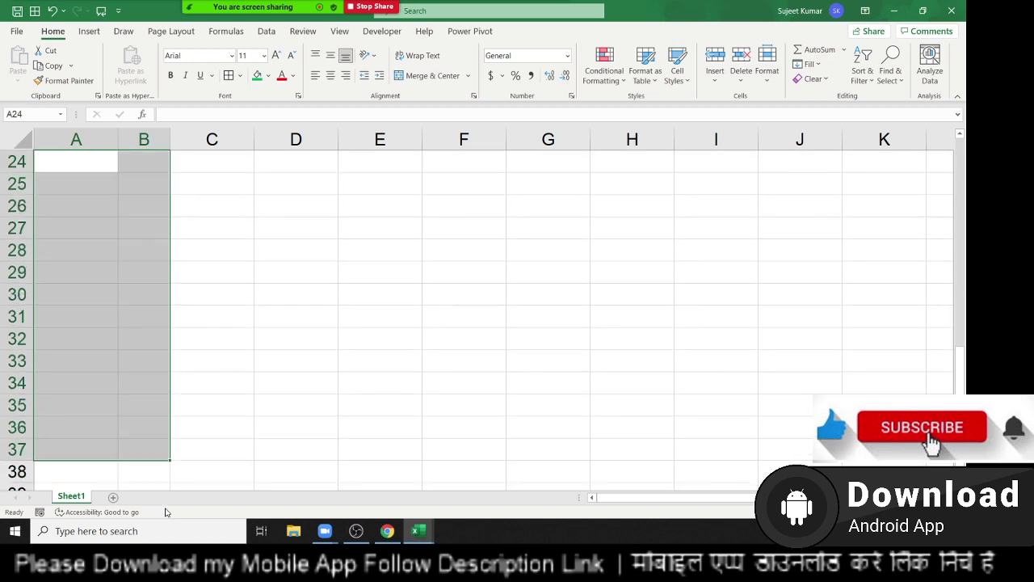
pyautogui.hotkey('ctrl', 'Up')
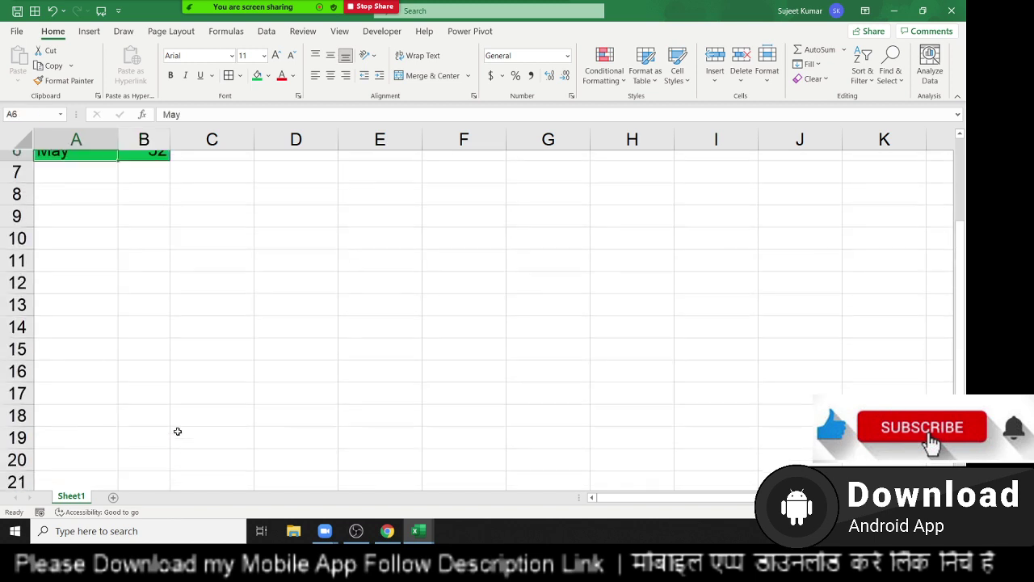
pyautogui.hotkey('ctrl', 'Up')
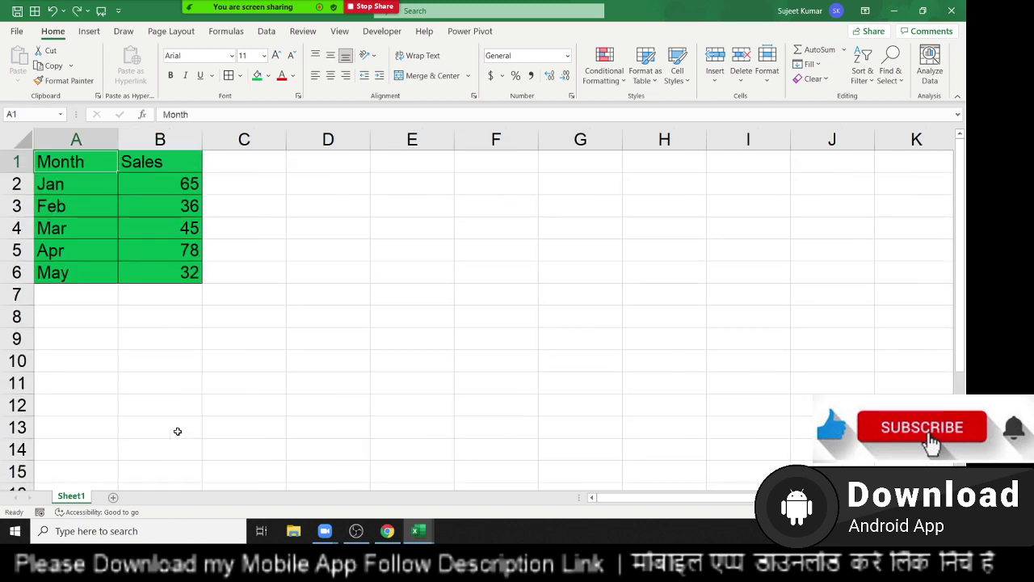
# Step: Copy the table A1:B6 and paste it at F3 as a linked picture
pyautogui.click(188, 272)
pyautogui.moveTo(189, 272); pyautogui.dragTo(43, 146)
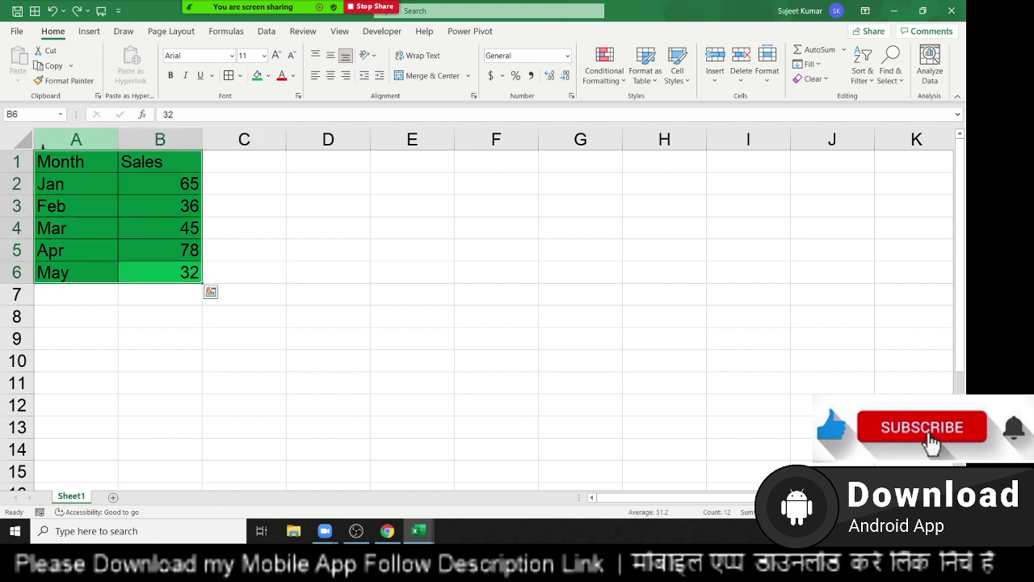
pyautogui.hotkey('ctrl', 'c')
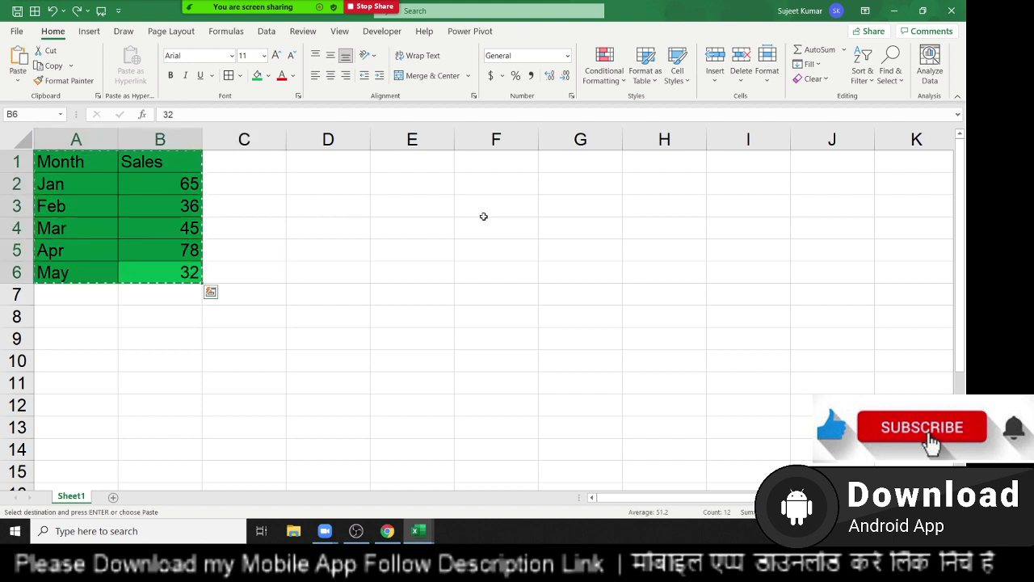
pyautogui.click(495, 205)
pyautogui.click(18, 81)
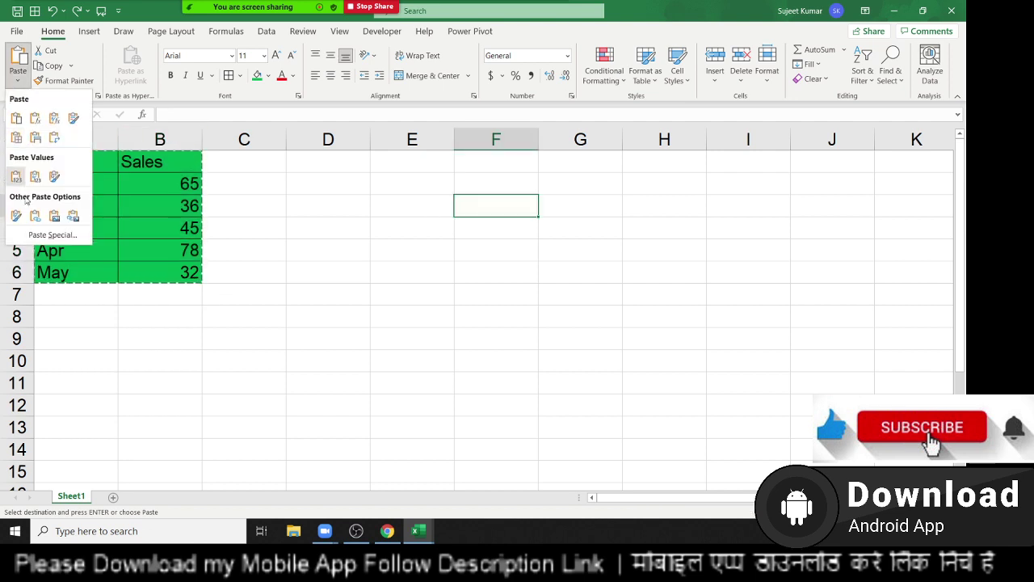
pyautogui.click(73, 216)
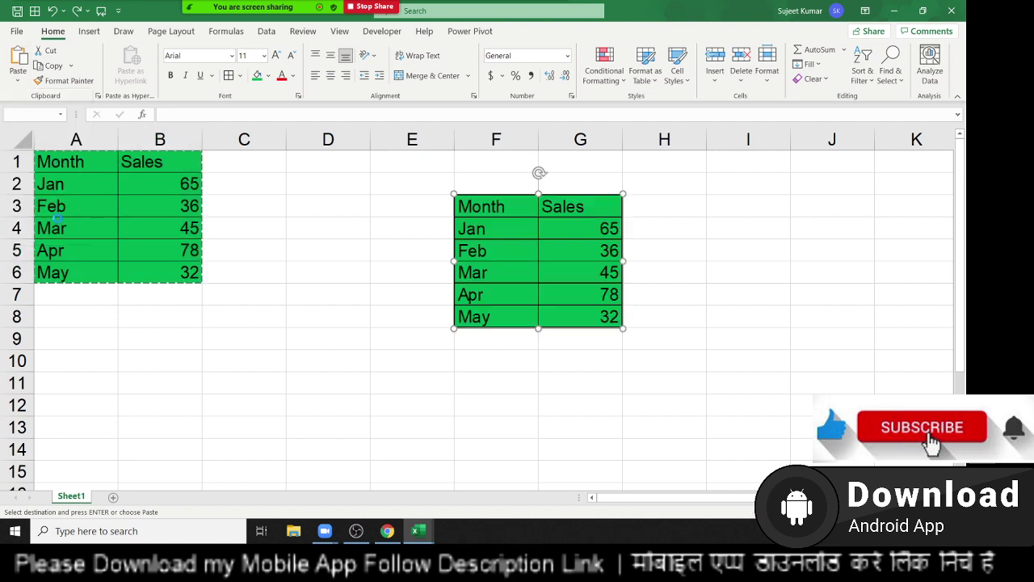
# Step: Move and enlarge the table picture, rotate it, then straighten it upright
pyautogui.moveTo(495, 295); pyautogui.dragTo(431, 299)
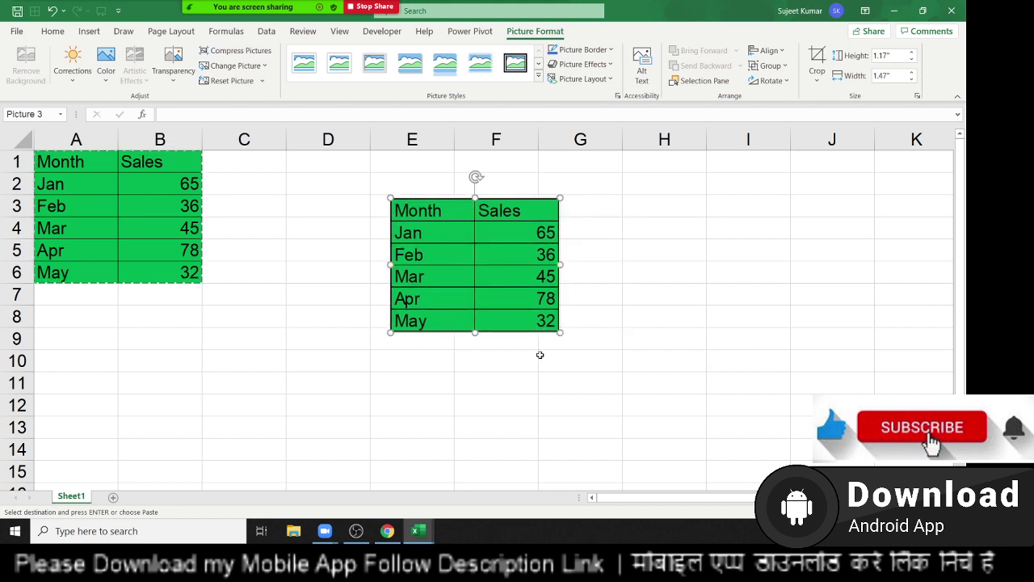
pyautogui.moveTo(559, 333)
pyautogui.mouseDown()
pyautogui.moveTo(693, 433)
pyautogui.moveTo(498, 276)
pyautogui.moveTo(588, 244)
pyautogui.moveTo(544, 310)
pyautogui.mouseUp()
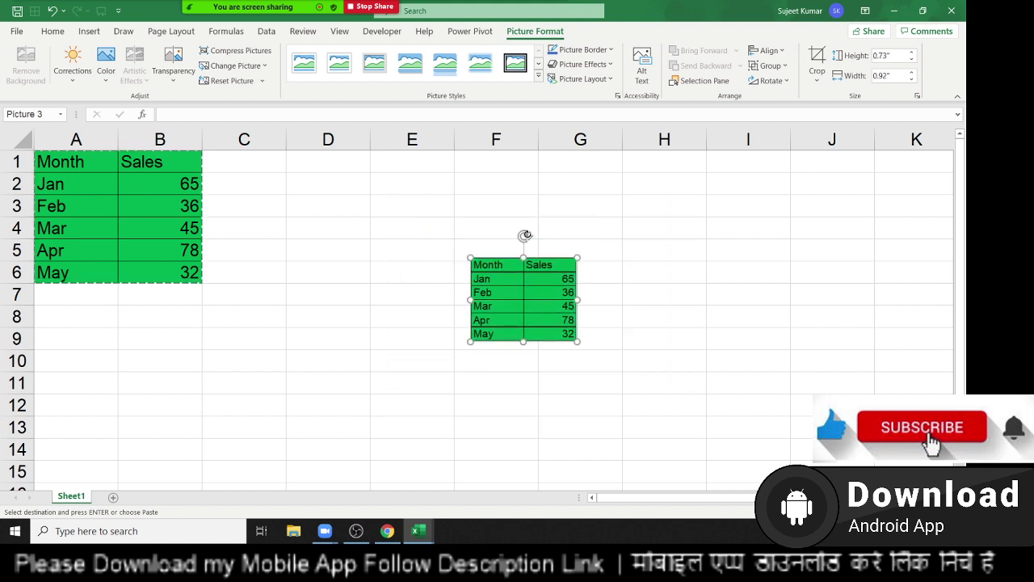
pyautogui.moveTo(526, 233); pyautogui.dragTo(570, 256)
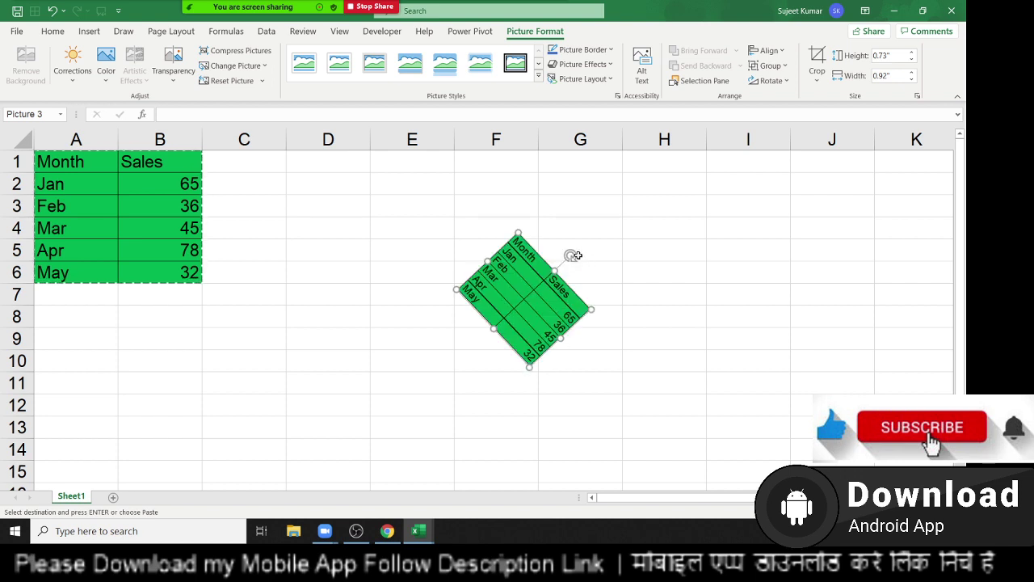
pyautogui.moveTo(571, 255)
pyautogui.mouseDown()
pyautogui.moveTo(523, 250)
pyautogui.moveTo(521, 235)
pyautogui.mouseUp()
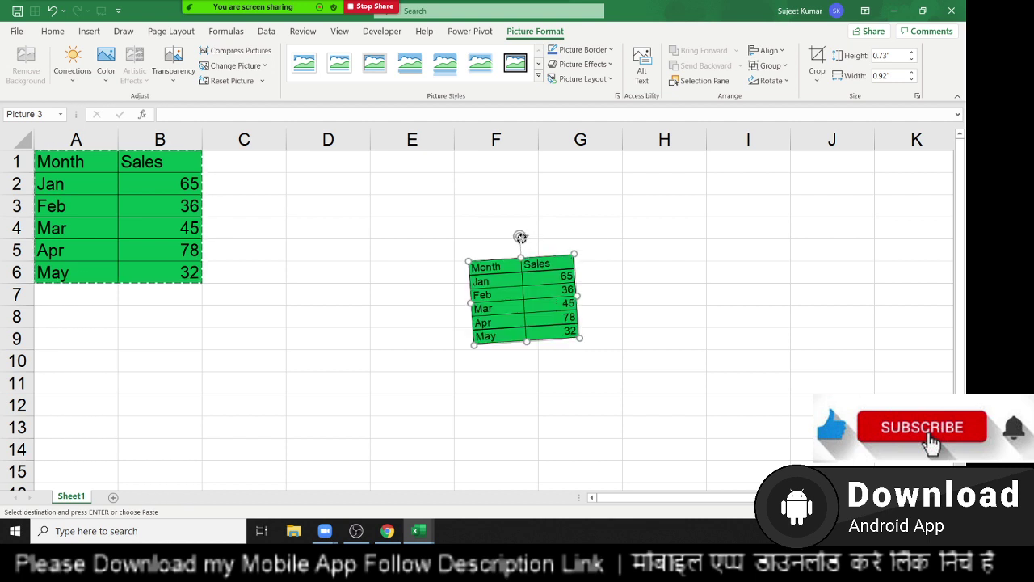
pyautogui.moveTo(521, 237); pyautogui.dragTo(525, 238)
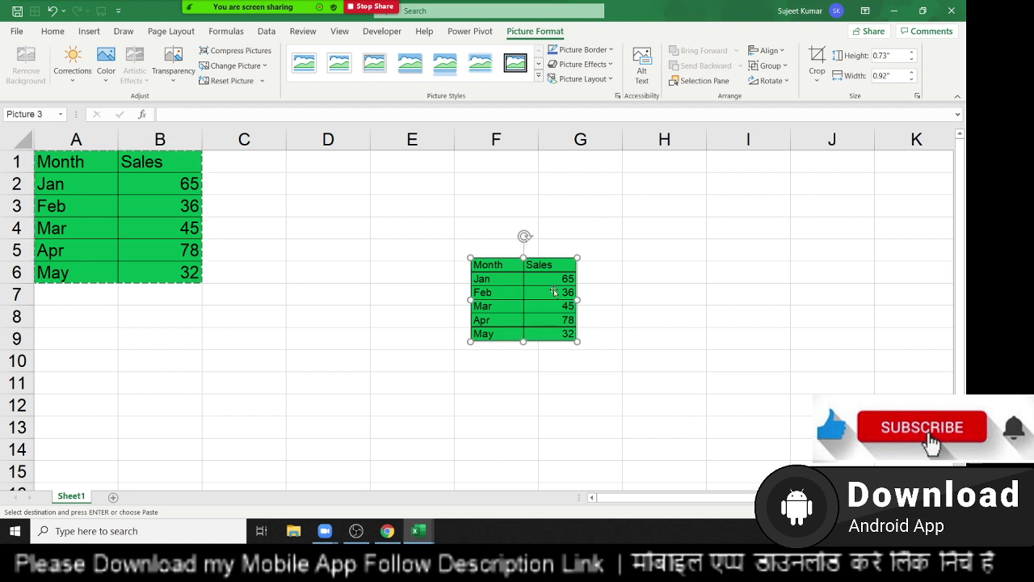
# Step: Move the table picture up near column H, then delete it
pyautogui.moveTo(555, 291)
pyautogui.mouseDown()
pyautogui.moveTo(756, 199)
pyautogui.moveTo(696, 206)
pyautogui.mouseUp()
pyautogui.click(563, 186)
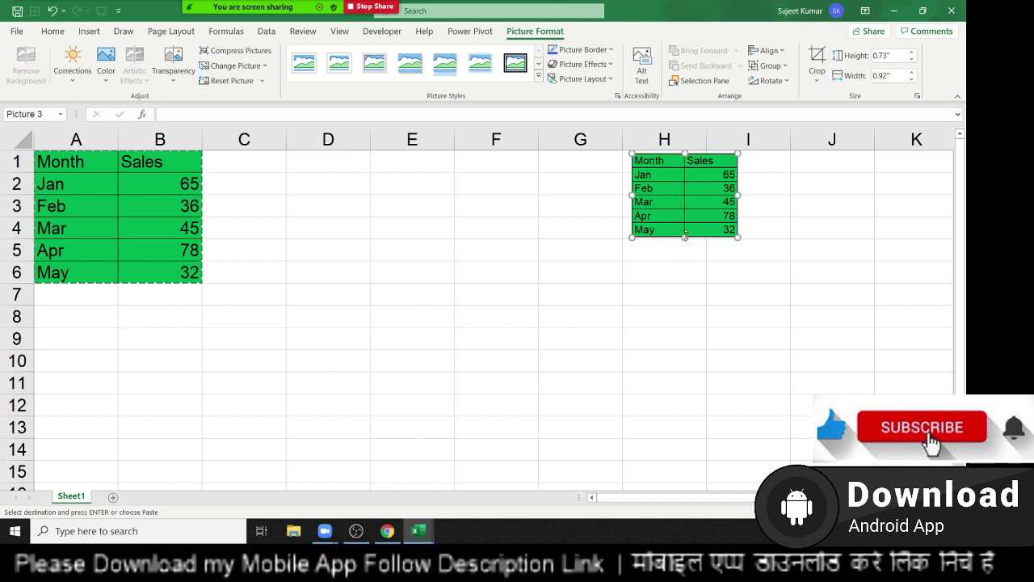
pyautogui.moveTo(687, 235); pyautogui.dragTo(692, 253)
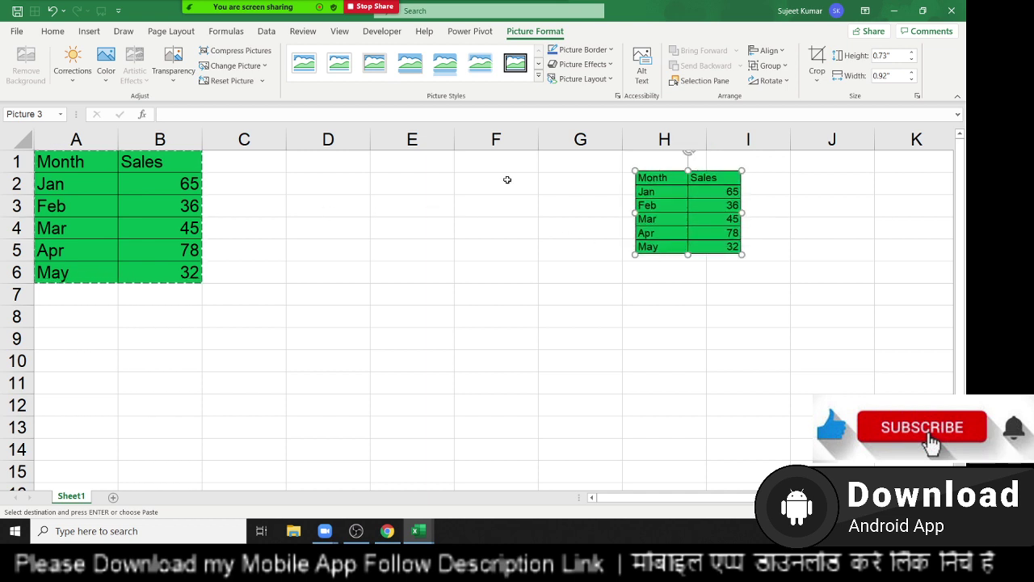
pyautogui.click(143, 224)
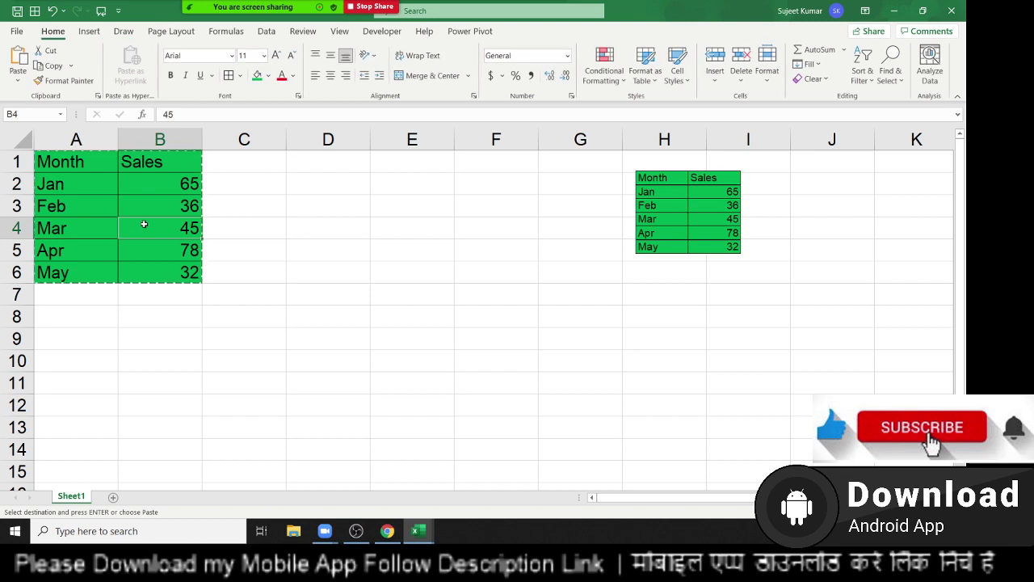
pyautogui.click(718, 244)
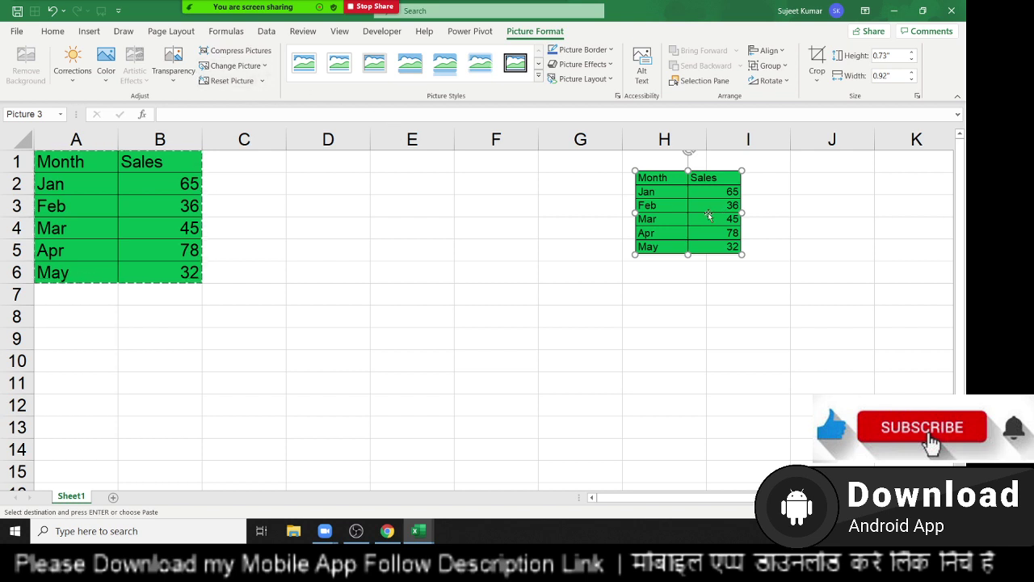
pyautogui.press('Delete')
# Step: Paste a linked picture of the table at D2 and move it to columns F–G
pyautogui.click(347, 181)
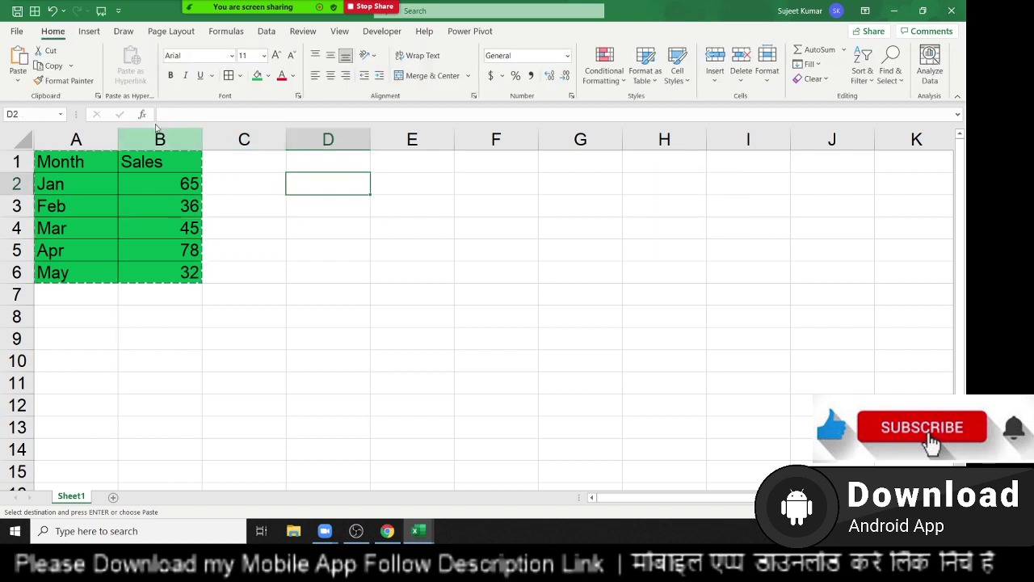
pyautogui.click(18, 80)
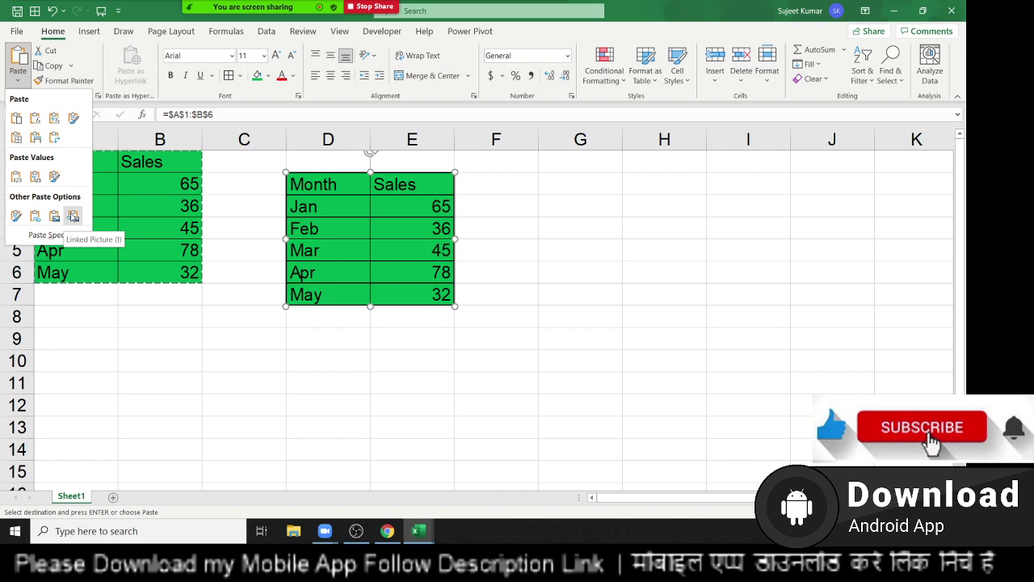
pyautogui.click(73, 216)
pyautogui.moveTo(334, 250); pyautogui.dragTo(480, 274)
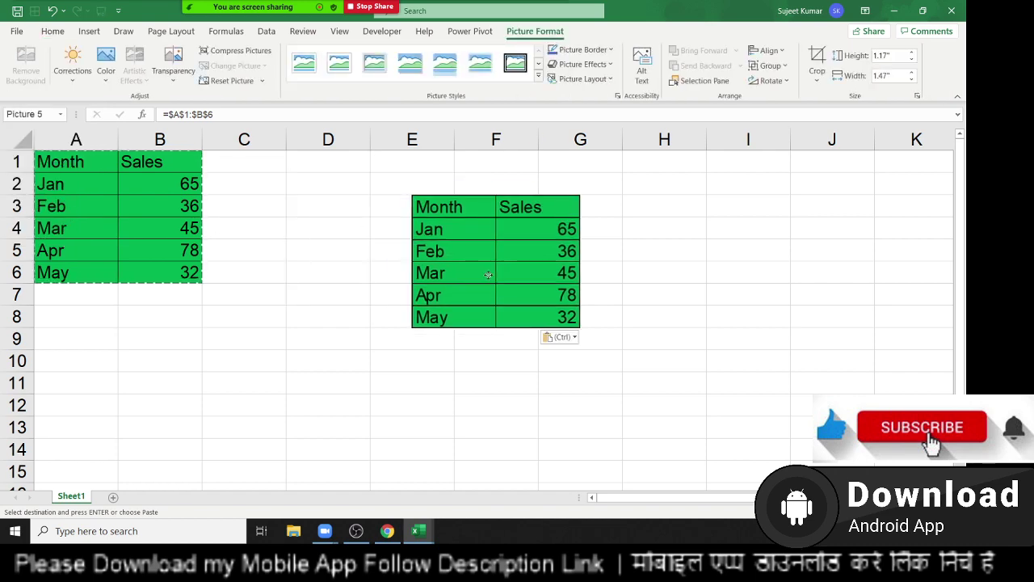
# Step: Change Mar's sales in B4 to 54
pyautogui.click(172, 232)
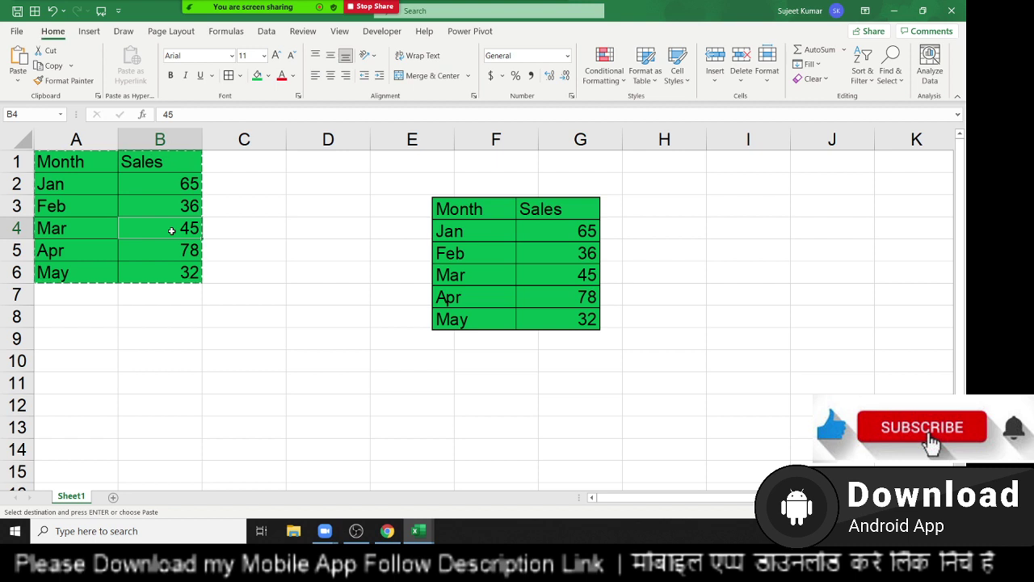
pyautogui.write('54')
pyautogui.press('Return')
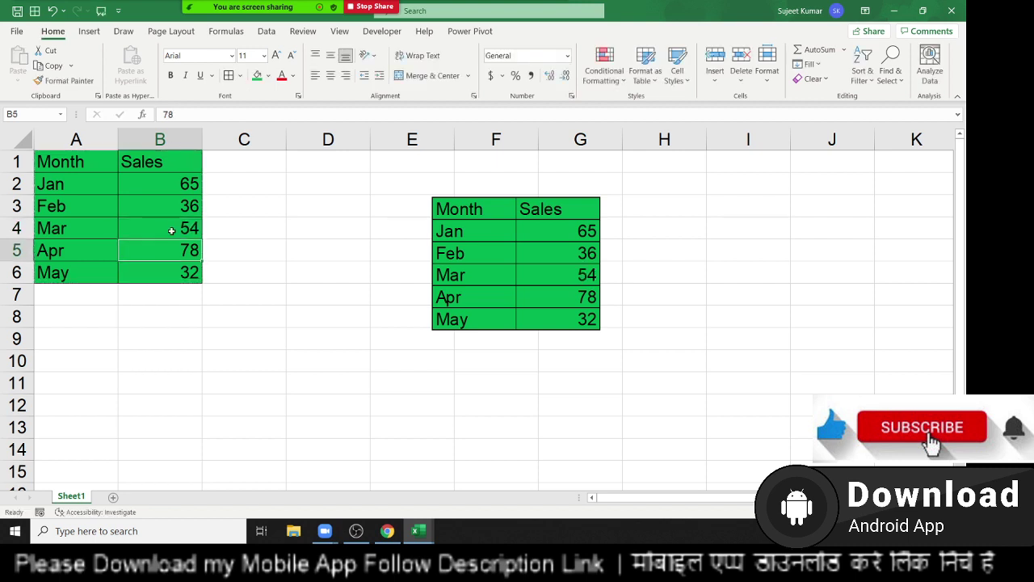
# Step: Fill the Mar row A4:B4 light blue and nudge the linked picture
pyautogui.click(599, 279)
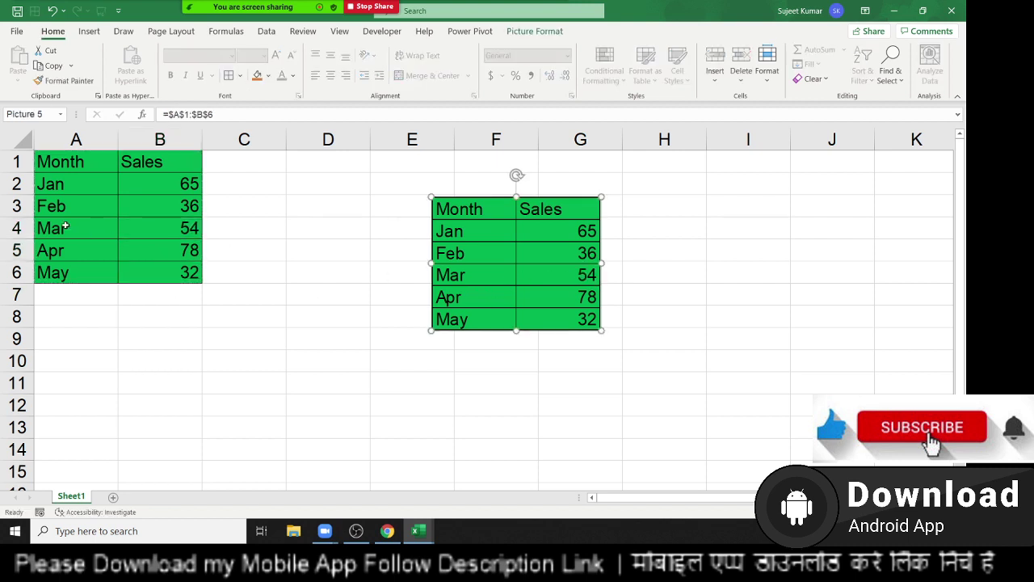
pyautogui.moveTo(61, 227); pyautogui.dragTo(150, 229)
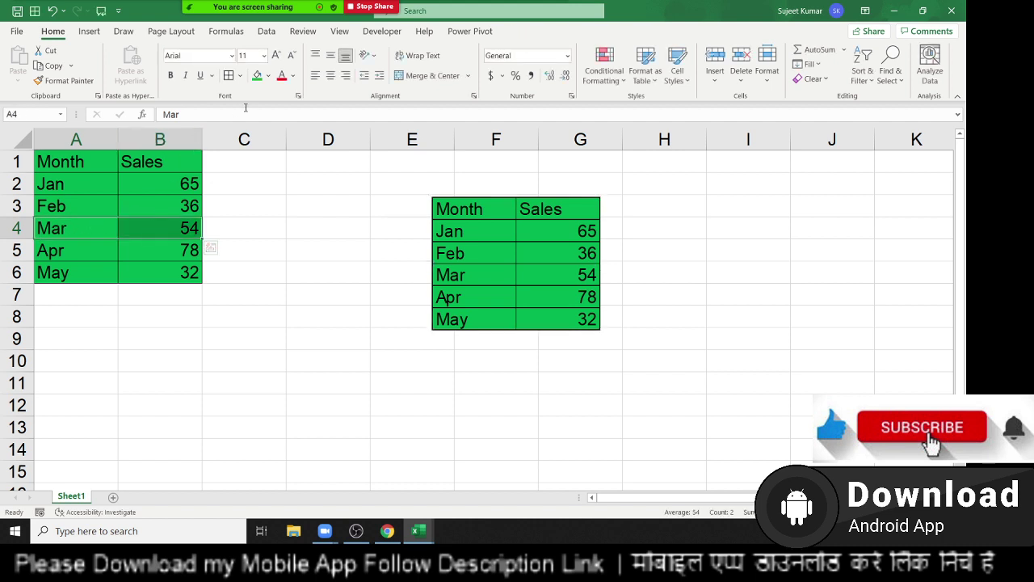
pyautogui.click(268, 75)
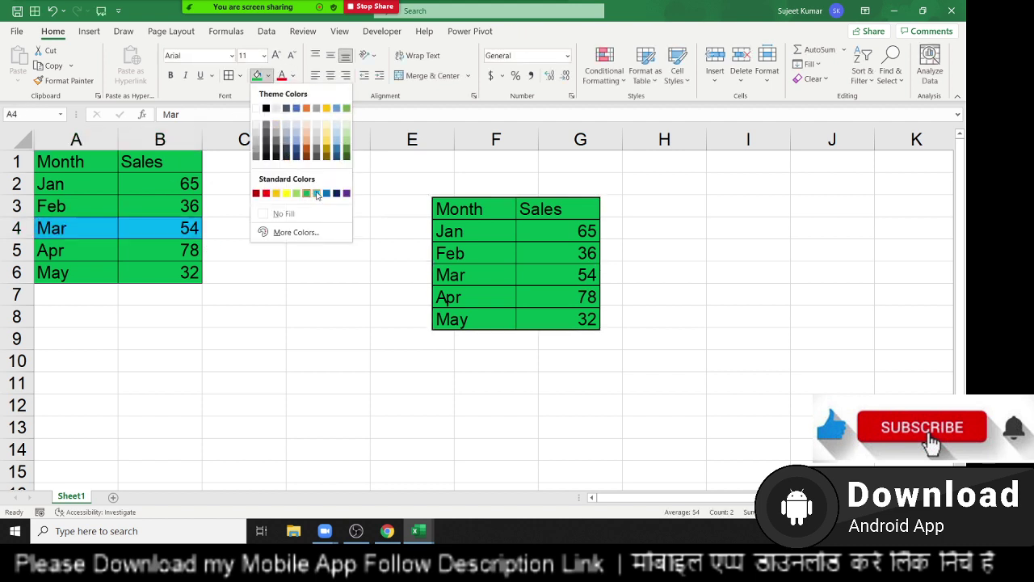
pyautogui.click(316, 194)
pyautogui.moveTo(529, 273); pyautogui.dragTo(535, 265)
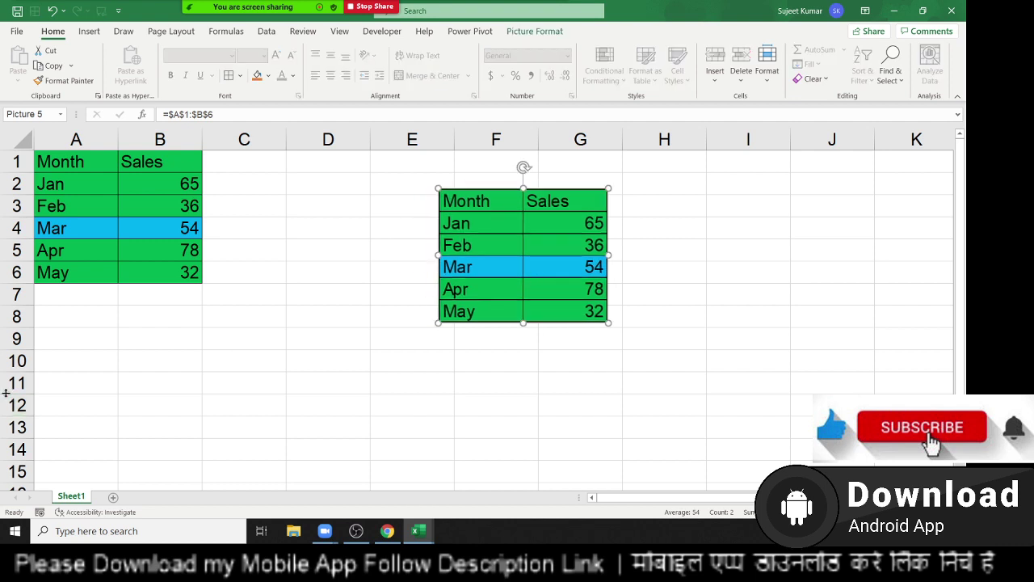
pyautogui.click(45, 299)
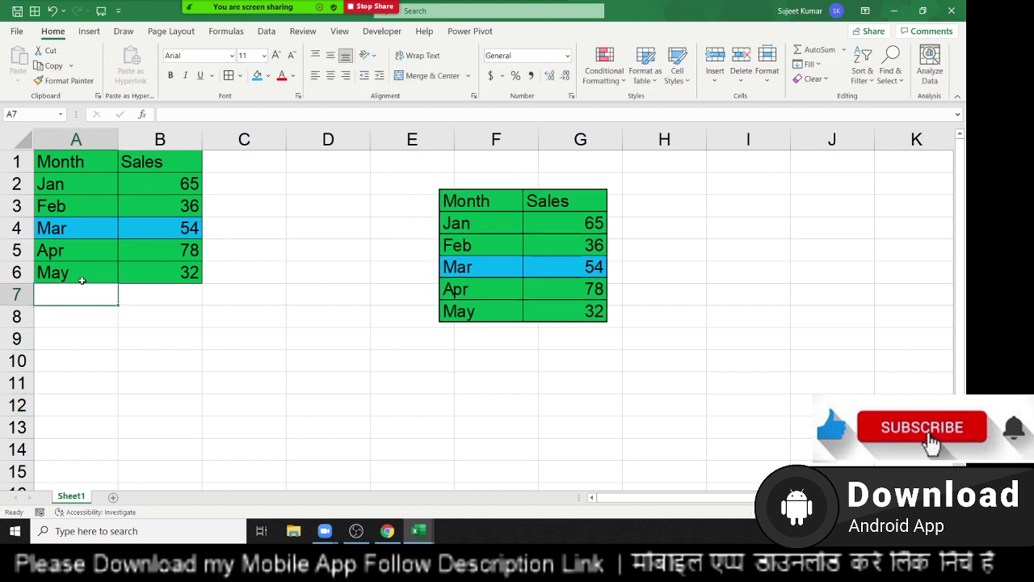
# Step: Add a Jun row in A7:B7 with sales of 82
pyautogui.write('Jun')
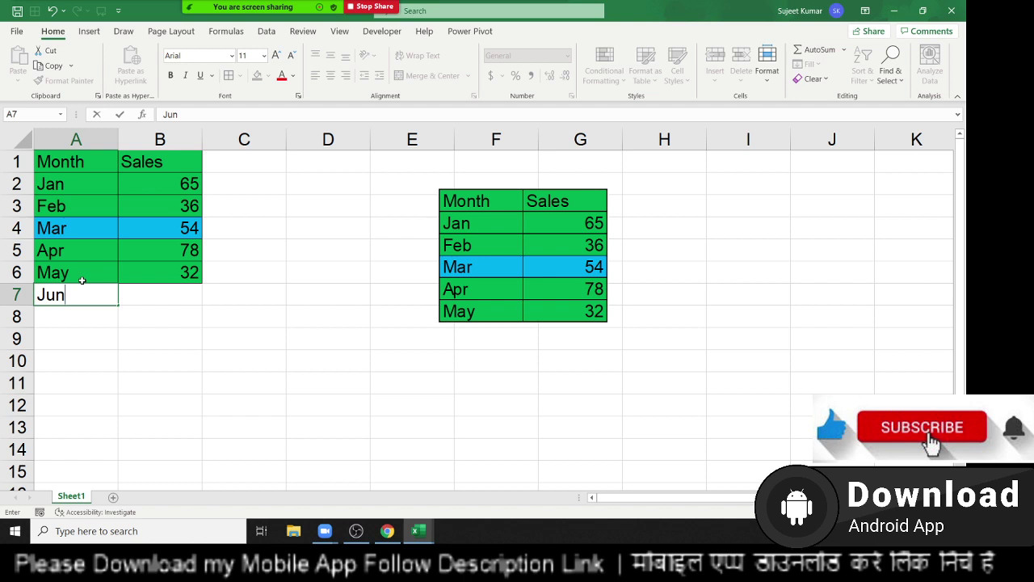
pyautogui.press('Tab')
pyautogui.write('82')
pyautogui.press('Return')
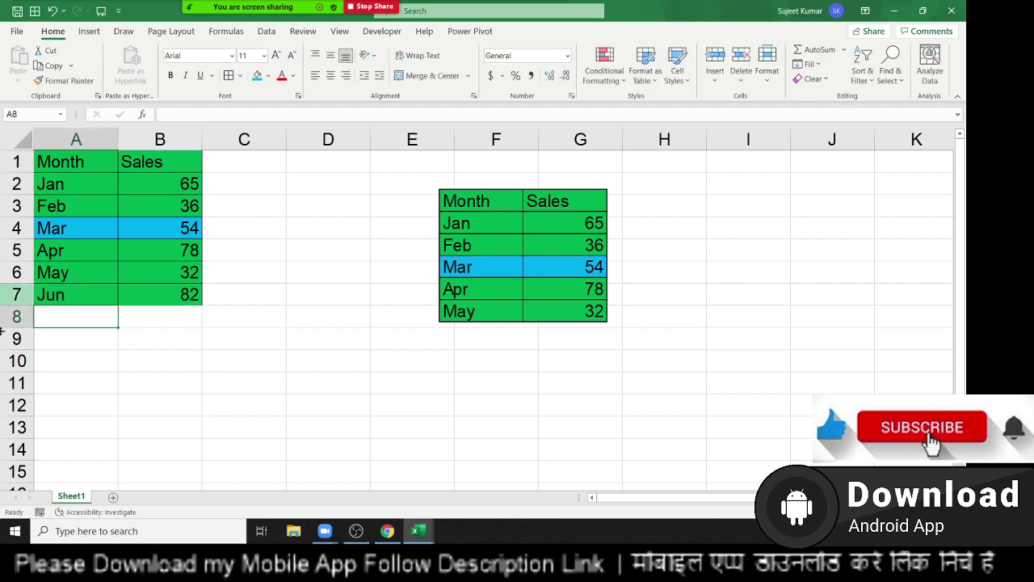
# Step: Change the linked picture's source reference to =$A$1:$B$7 so it includes Jun
pyautogui.moveTo(495, 248); pyautogui.dragTo(471, 248)
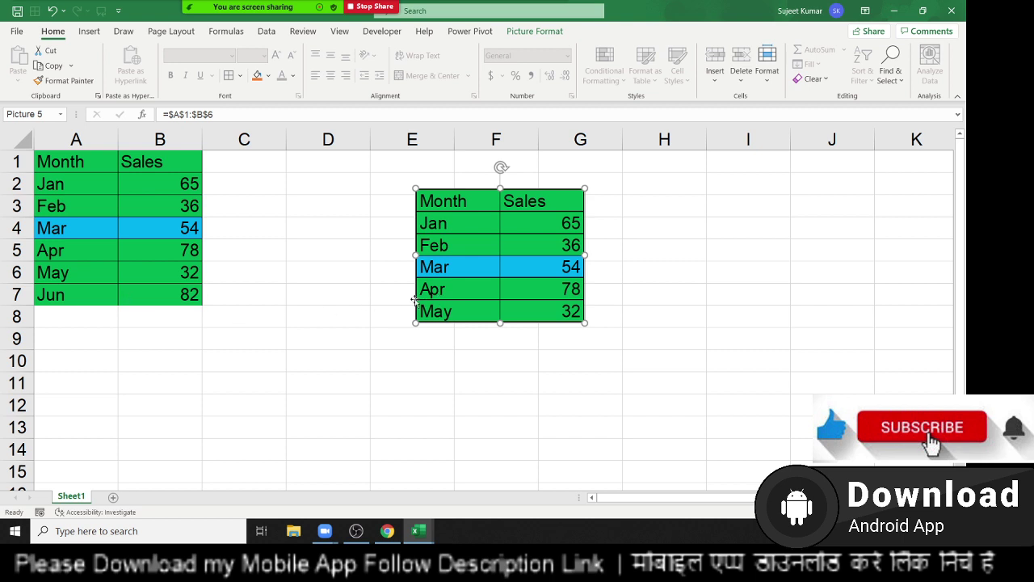
pyautogui.click(390, 355)
pyautogui.click(494, 280)
pyautogui.tripleClick(187, 116)
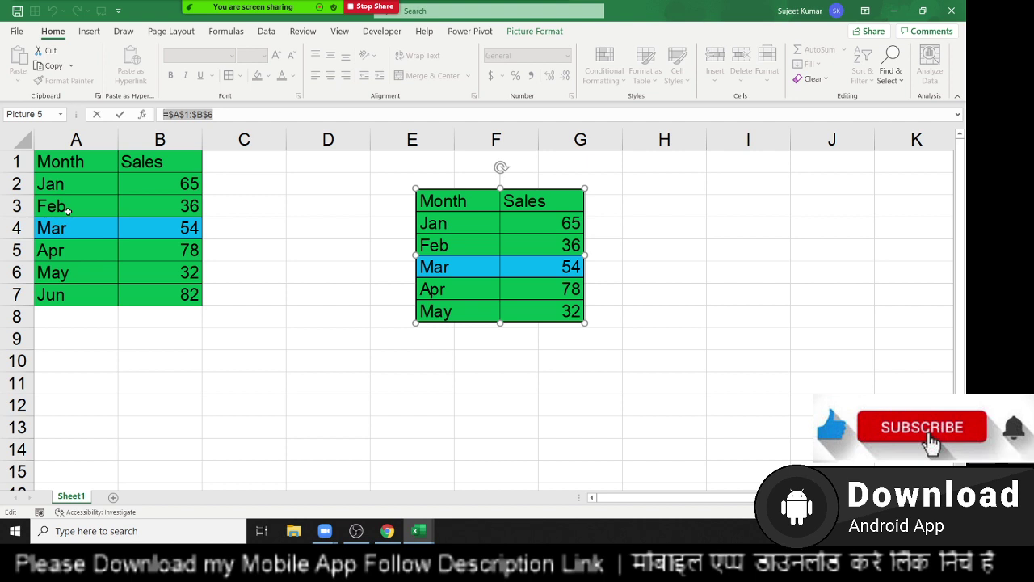
pyautogui.click(251, 112)
pyautogui.press('BackSpace')
pyautogui.write('7')
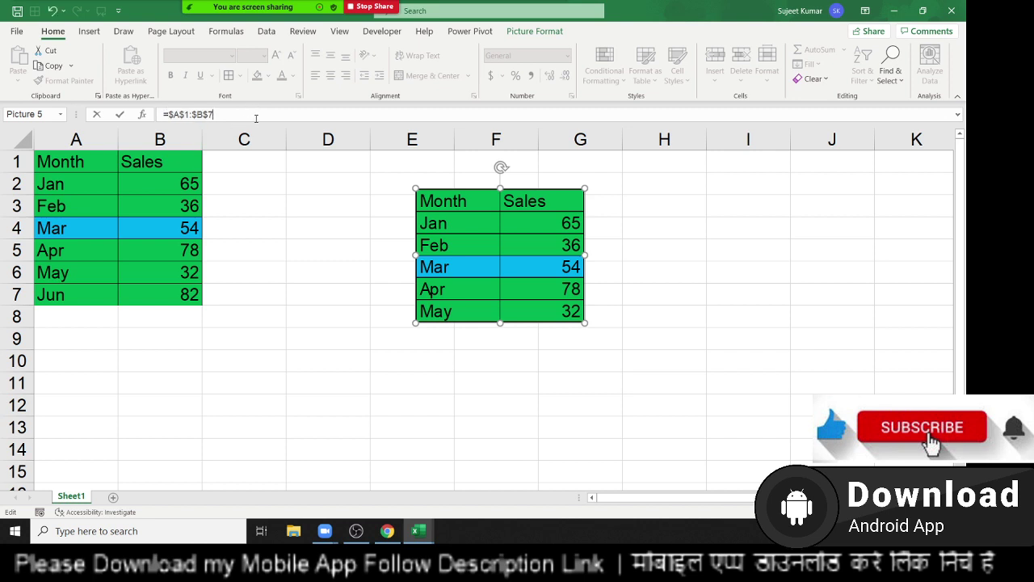
pyautogui.press('Return')
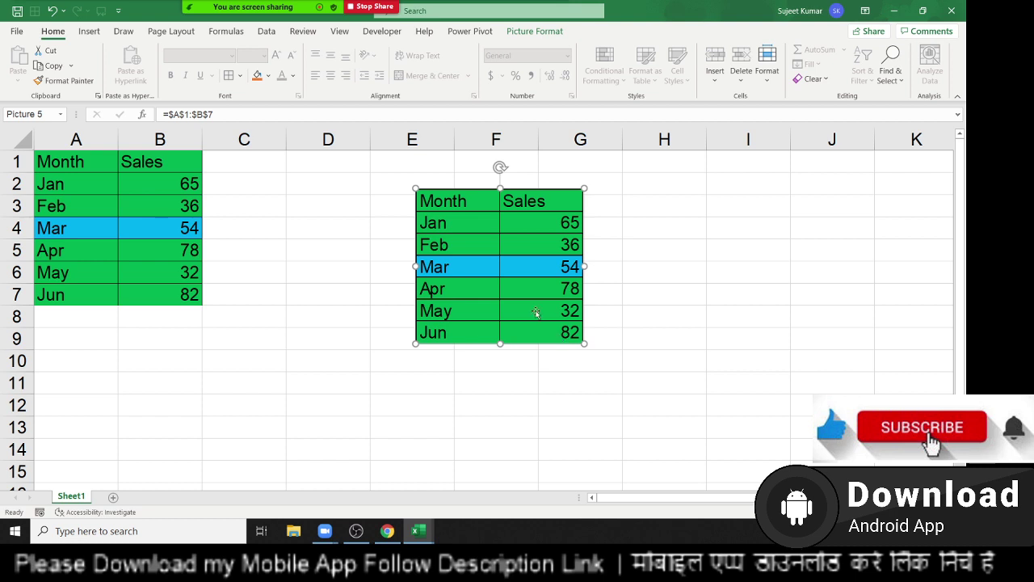
pyautogui.moveTo(533, 309); pyautogui.dragTo(513, 309)
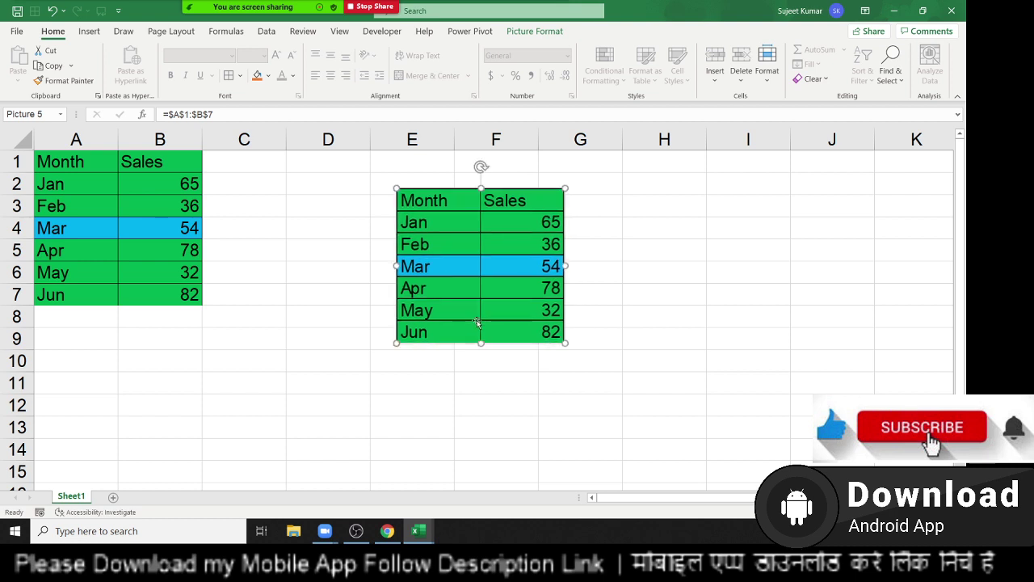
# Step: Launch Word and PowerPoint from Windows search and create a blank Word document
pyautogui.click(94, 531)
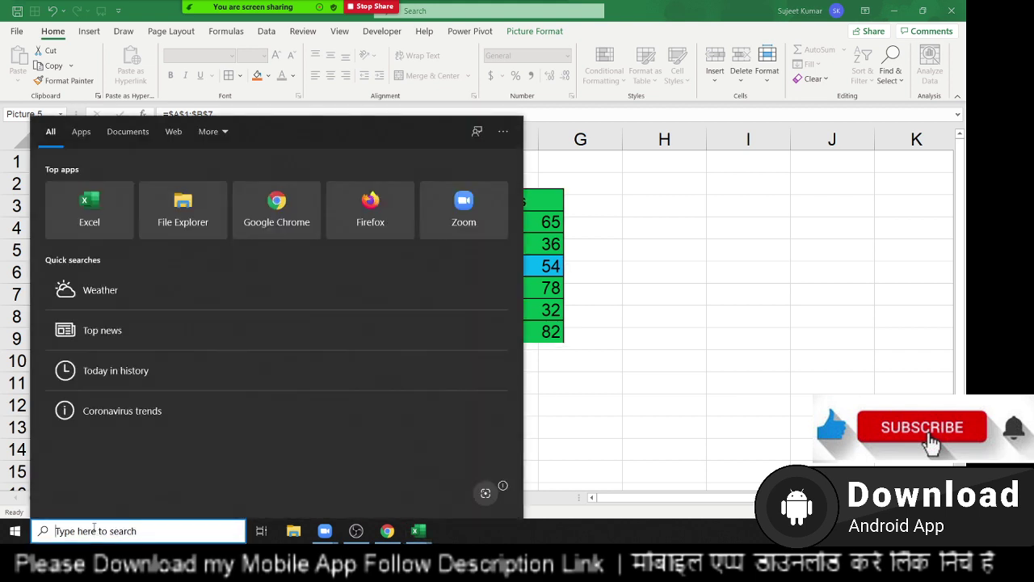
pyautogui.write('word')
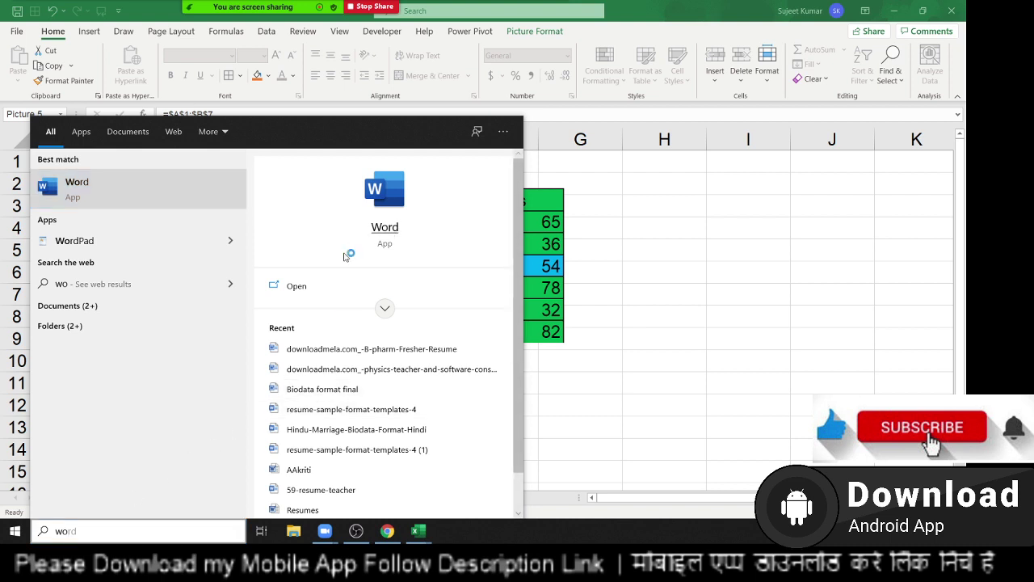
pyautogui.click(340, 213)
pyautogui.click(158, 527)
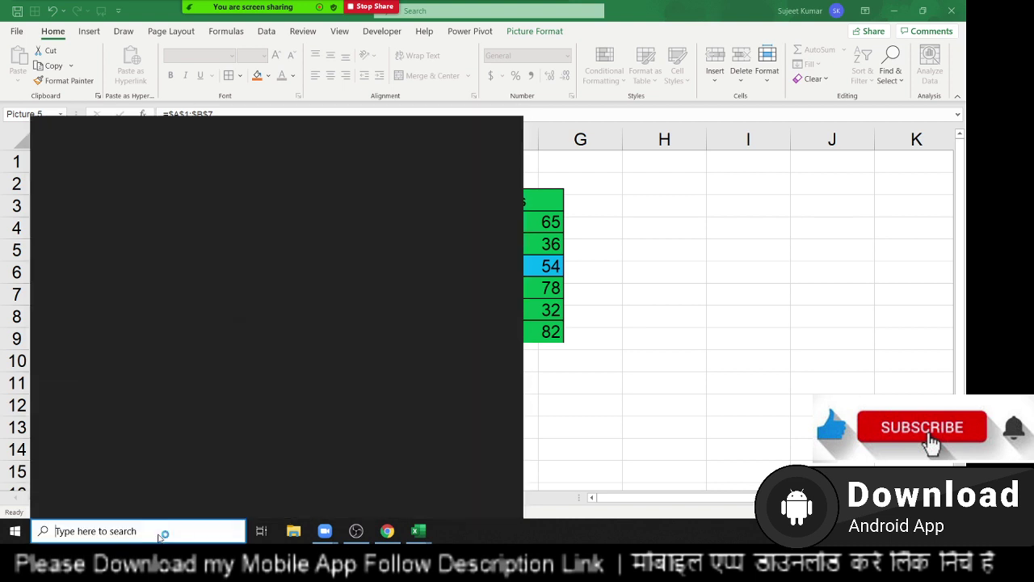
pyautogui.write('pp')
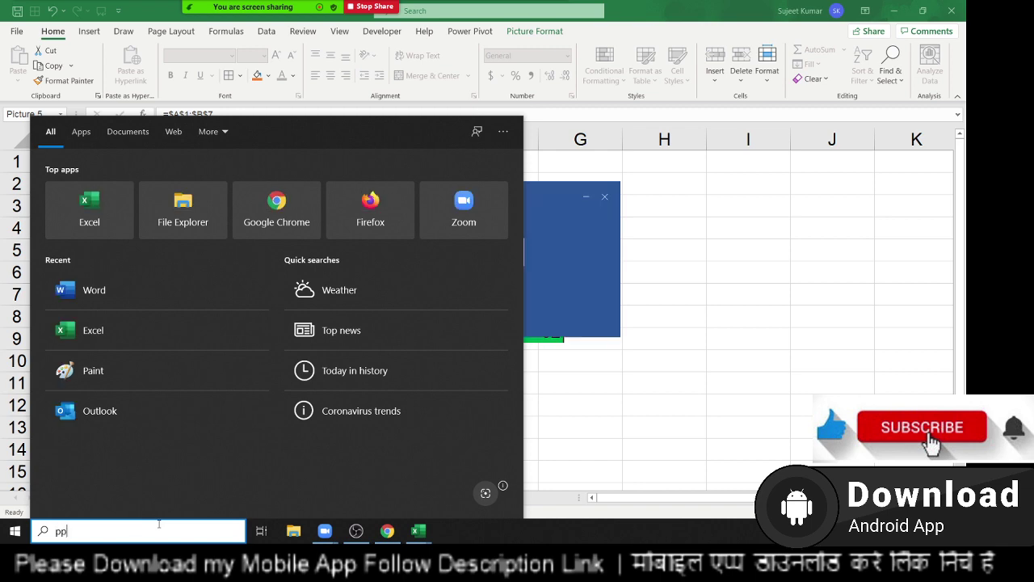
pyautogui.write('t')
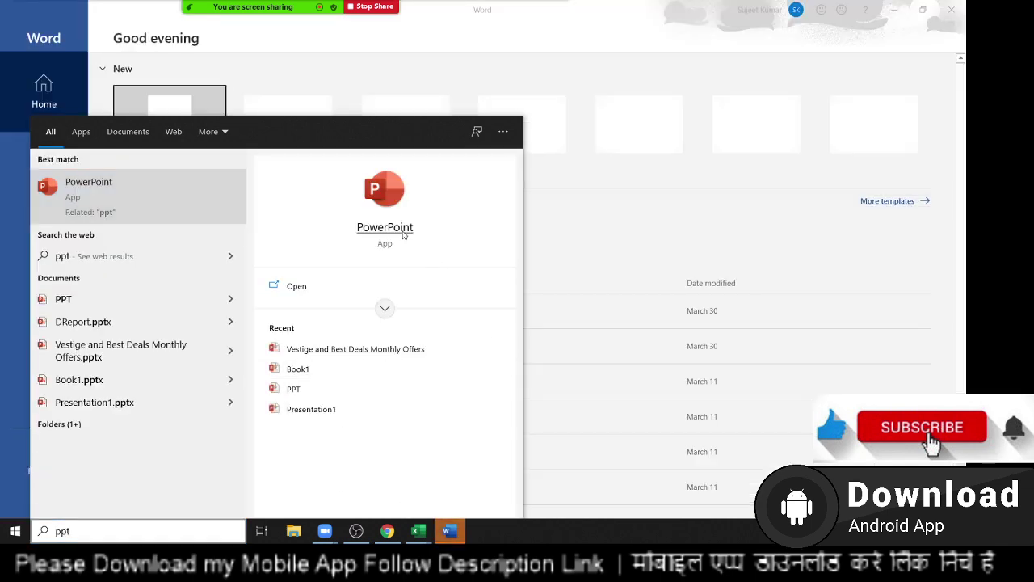
pyautogui.click(406, 232)
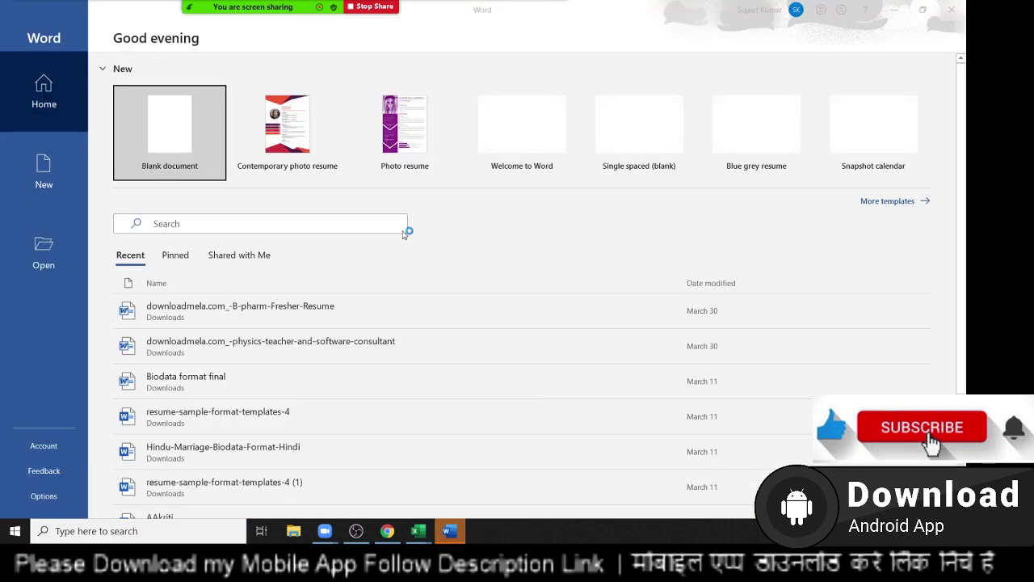
pyautogui.click(184, 140)
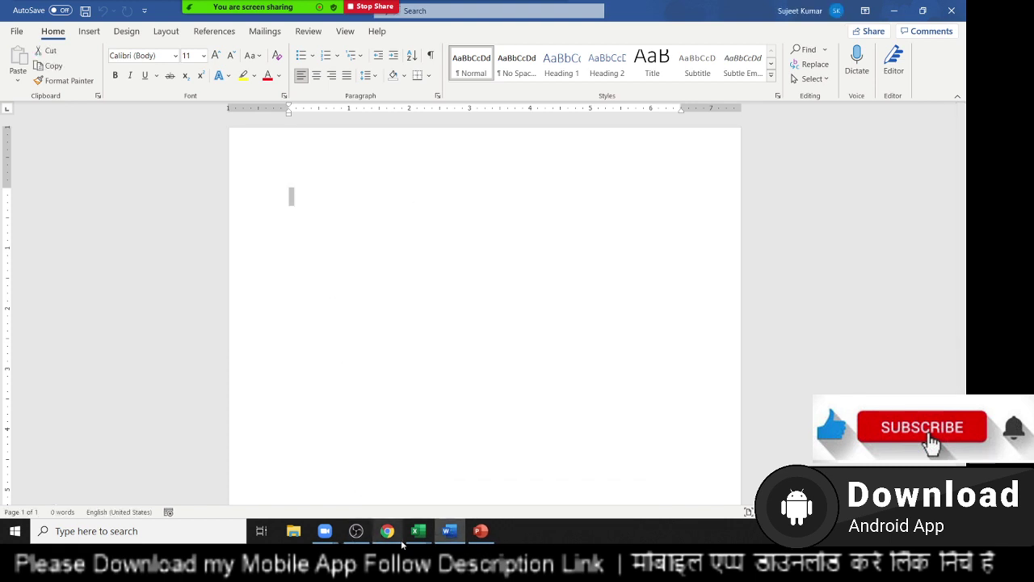
pyautogui.moveTo(418, 530)
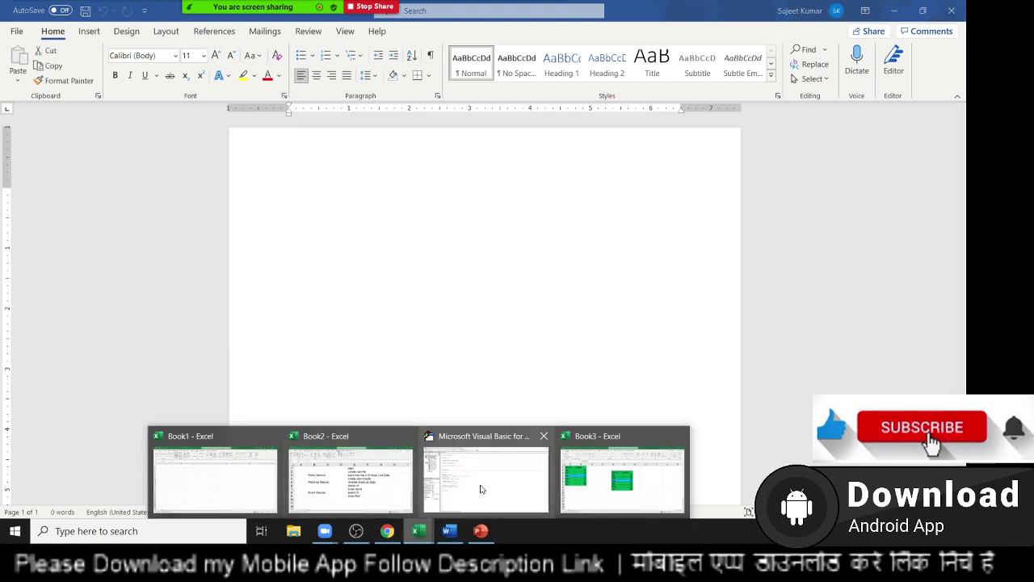
# Step: Copy the Month/Sales table A1:B7 from the Book3 workbook
pyautogui.click(569, 488)
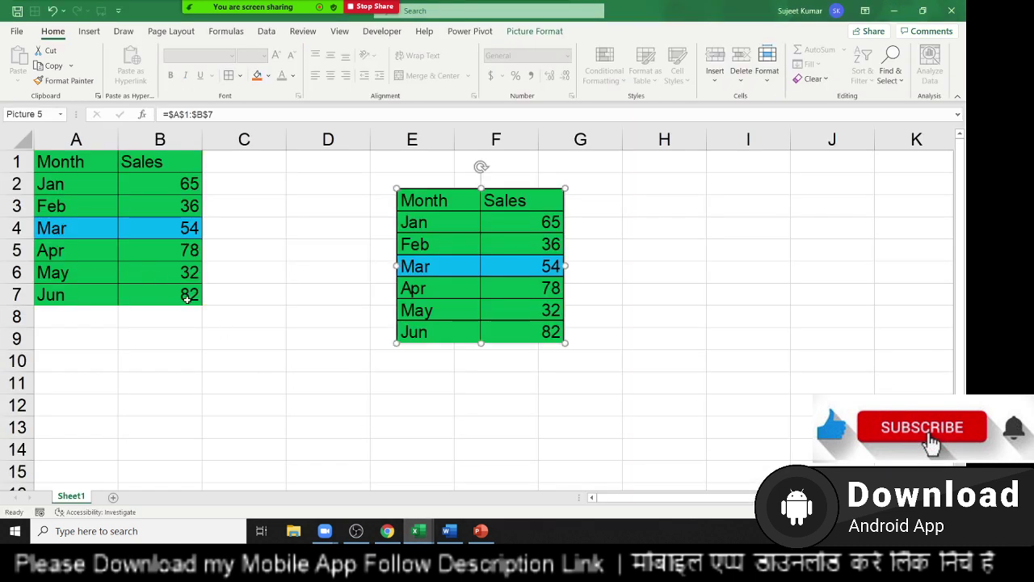
pyautogui.moveTo(187, 298); pyautogui.dragTo(56, 161)
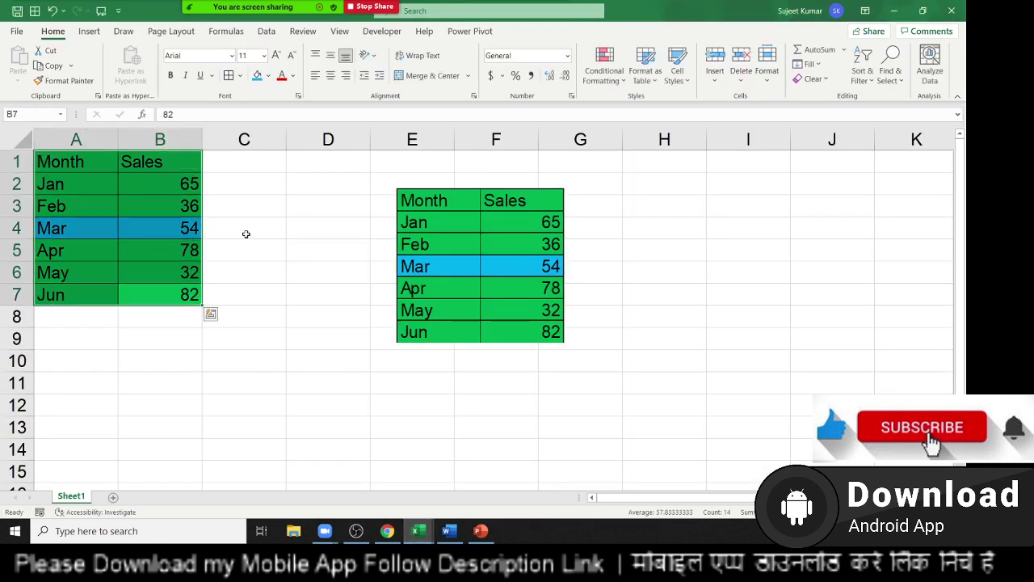
pyautogui.hotkey('ctrl', 'c')
pyautogui.hotkey('alt', 'Tab')
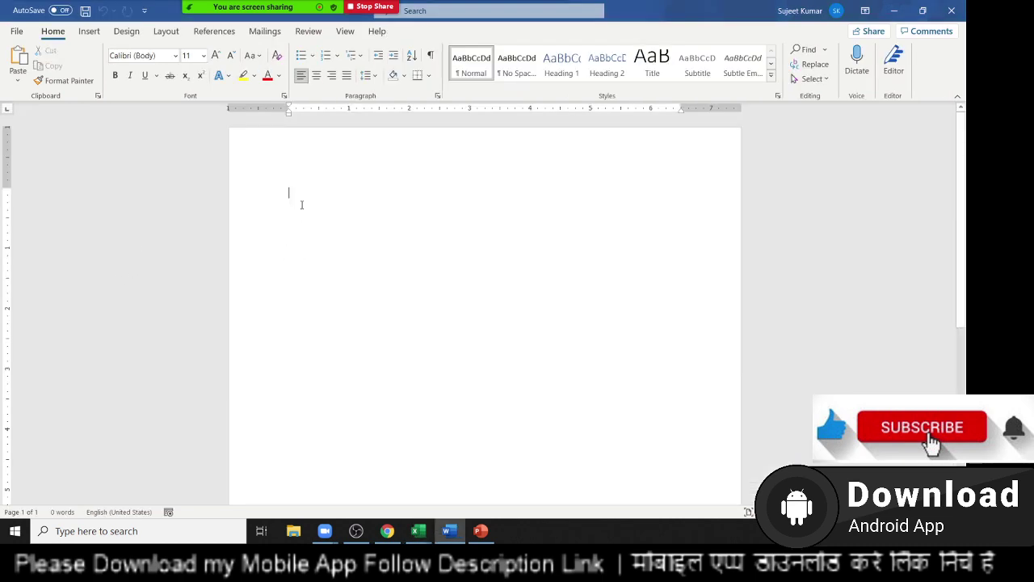
# Step: Paste-link the table into Word as an Excel Worksheet Object and enlarge it about 2.5 times
pyautogui.click(18, 80)
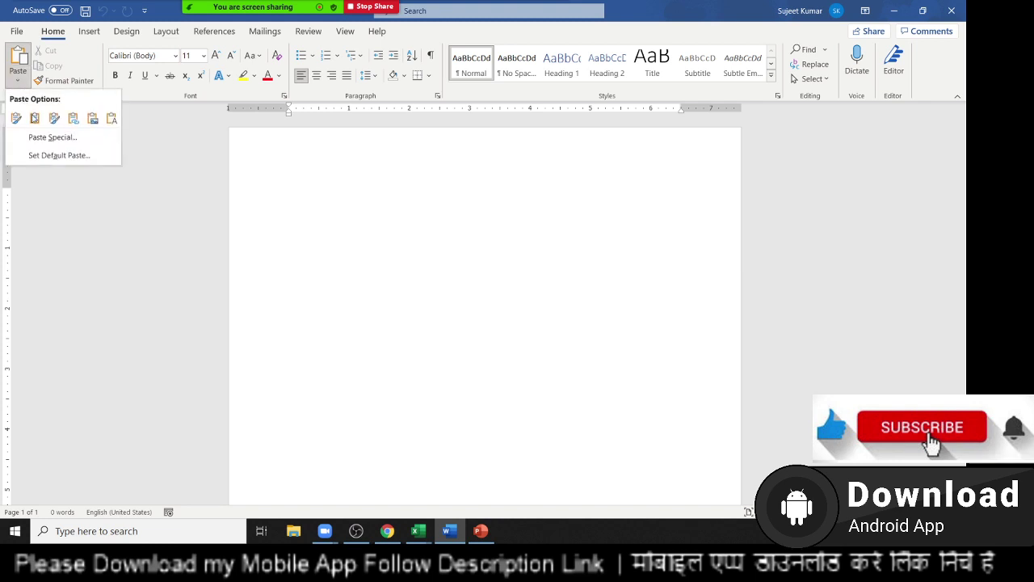
pyautogui.click(51, 137)
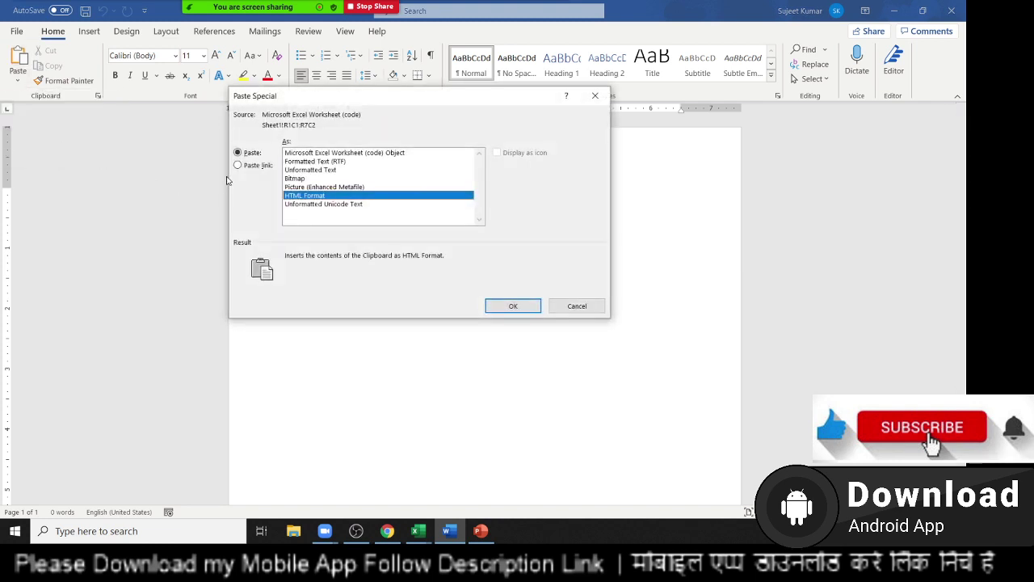
pyautogui.click(238, 165)
pyautogui.click(337, 153)
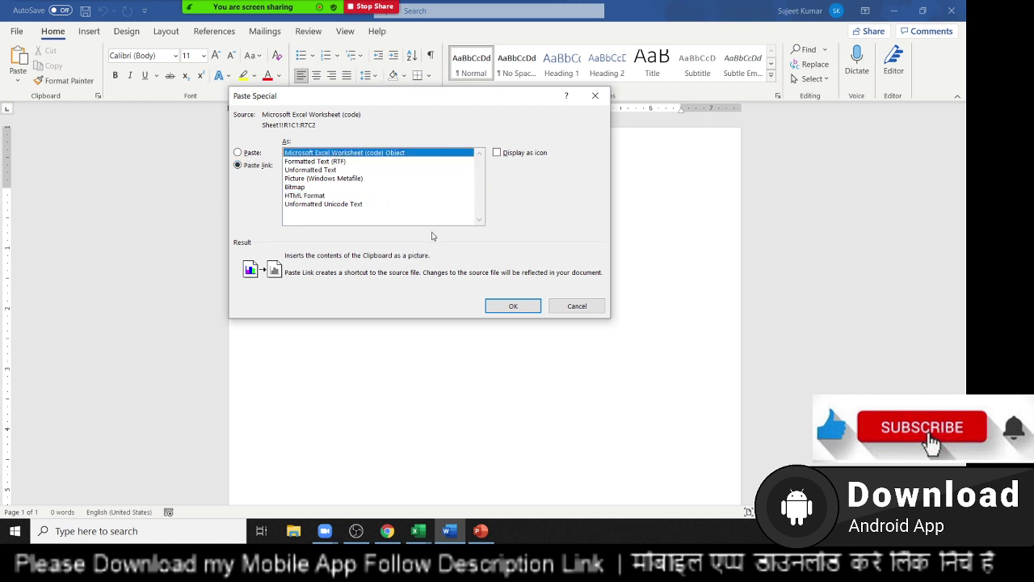
pyautogui.click(527, 315)
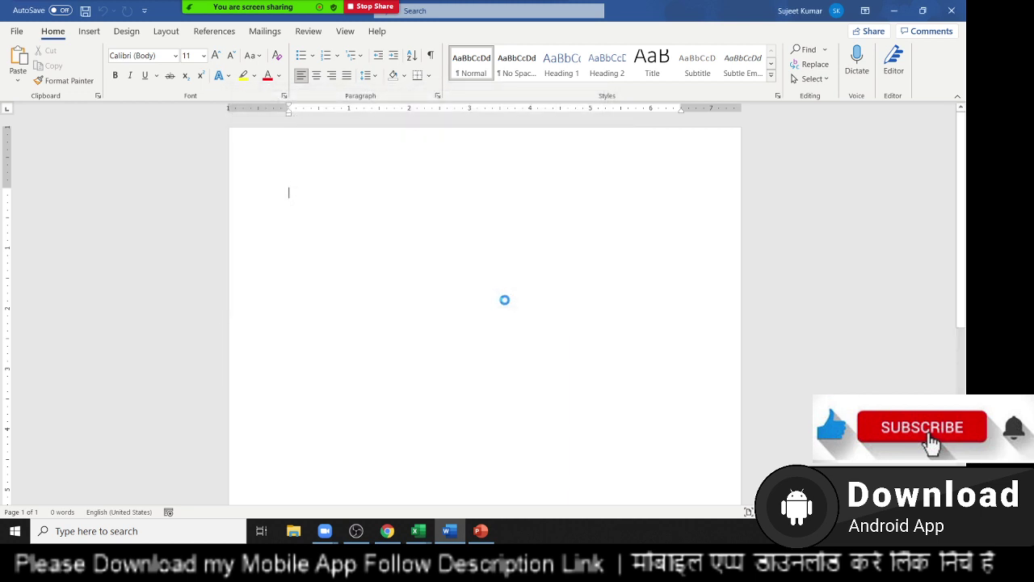
pyautogui.click(379, 258)
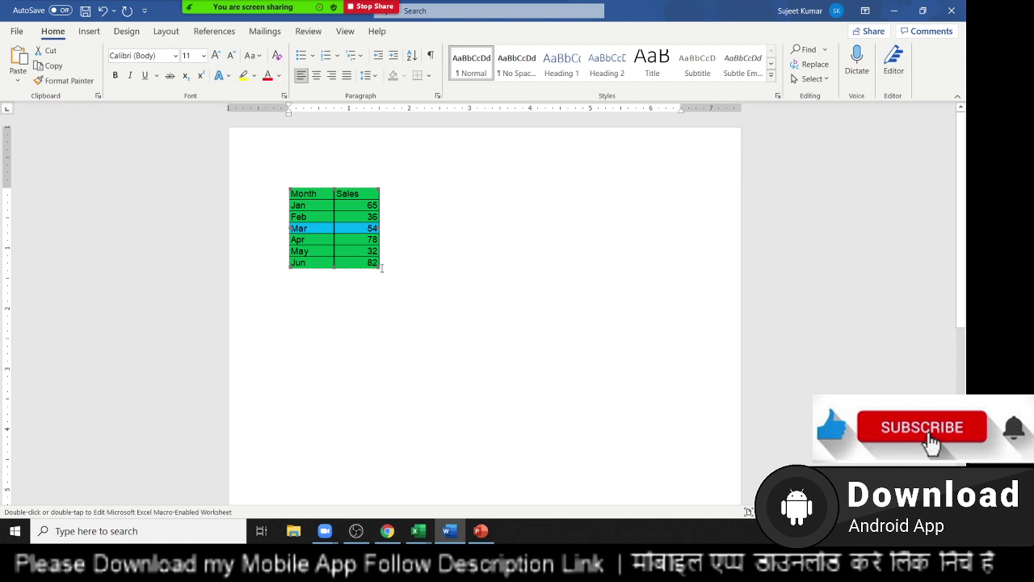
pyautogui.moveTo(404, 291); pyautogui.dragTo(513, 377)
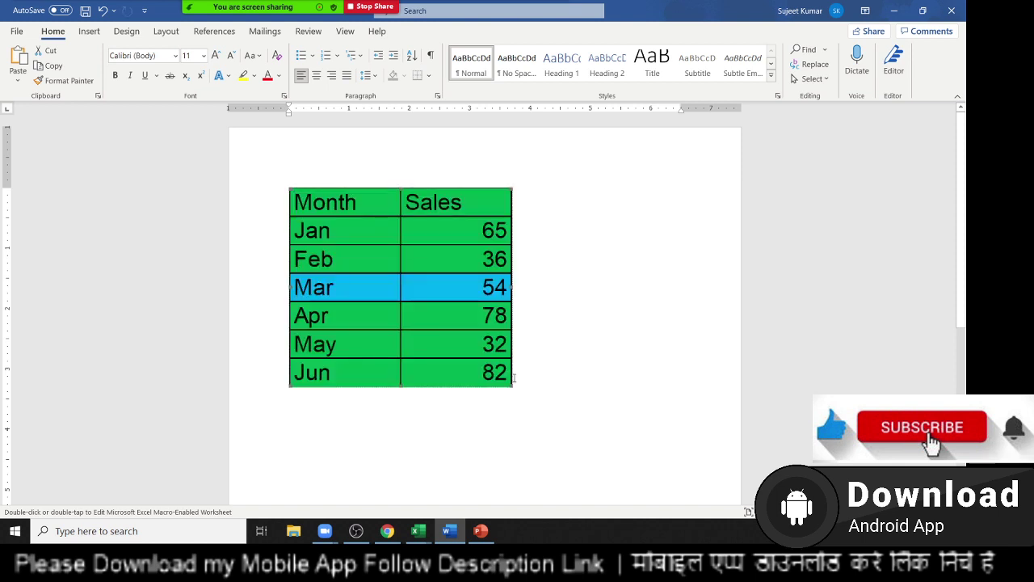
pyautogui.hotkey('alt', 'Tab')
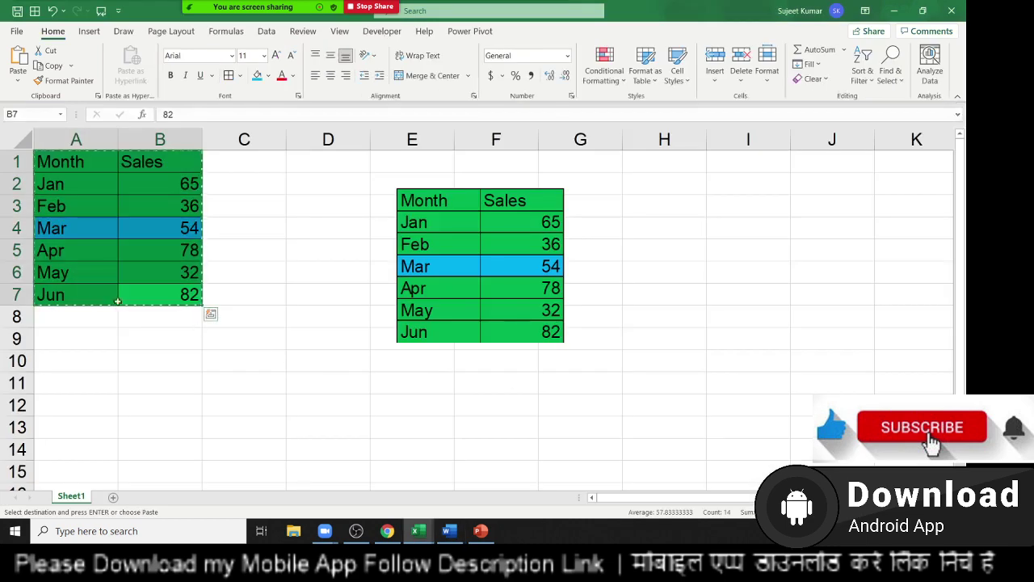
# Step: Fill the May row A6:B6 cyan and check that Word's linked table updates
pyautogui.moveTo(63, 272); pyautogui.dragTo(142, 271)
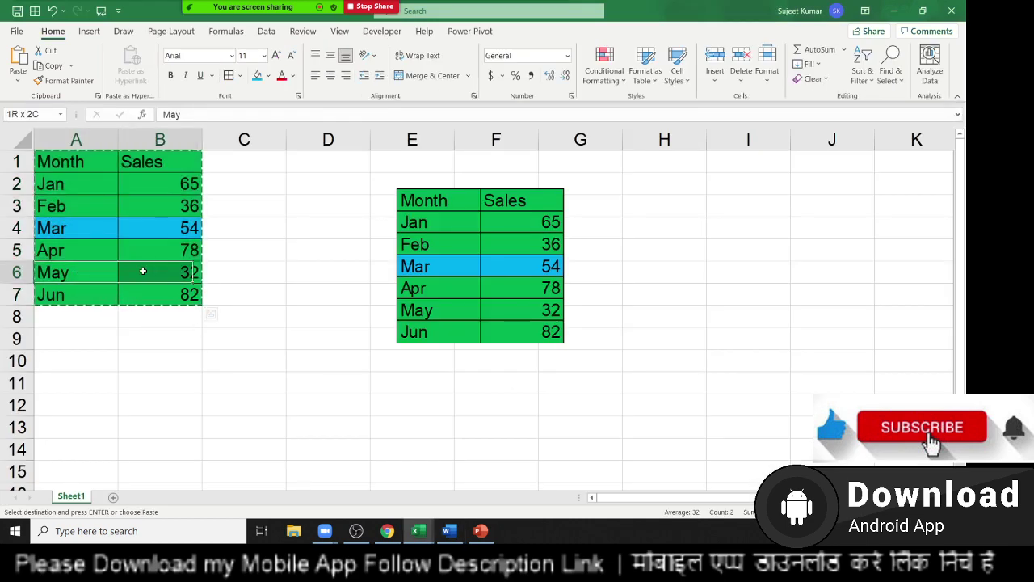
pyautogui.click(256, 75)
pyautogui.hotkey('alt', 'Tab')
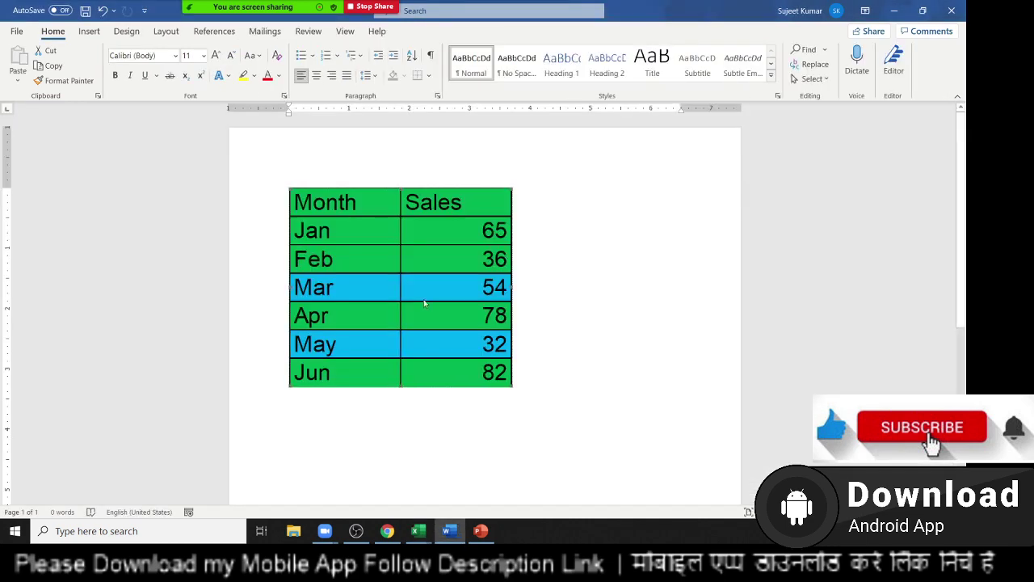
pyautogui.hotkey('alt', 'Tab')
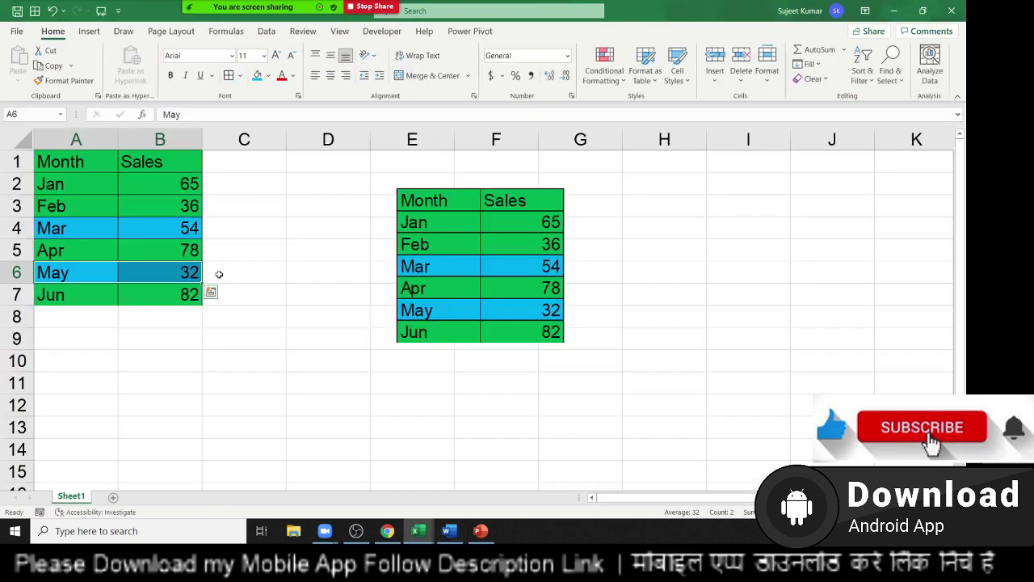
# Step: Change Jan's sales in B2 to 650, verify it in Word, then close Word without saving
pyautogui.click(183, 182)
pyautogui.write('650')
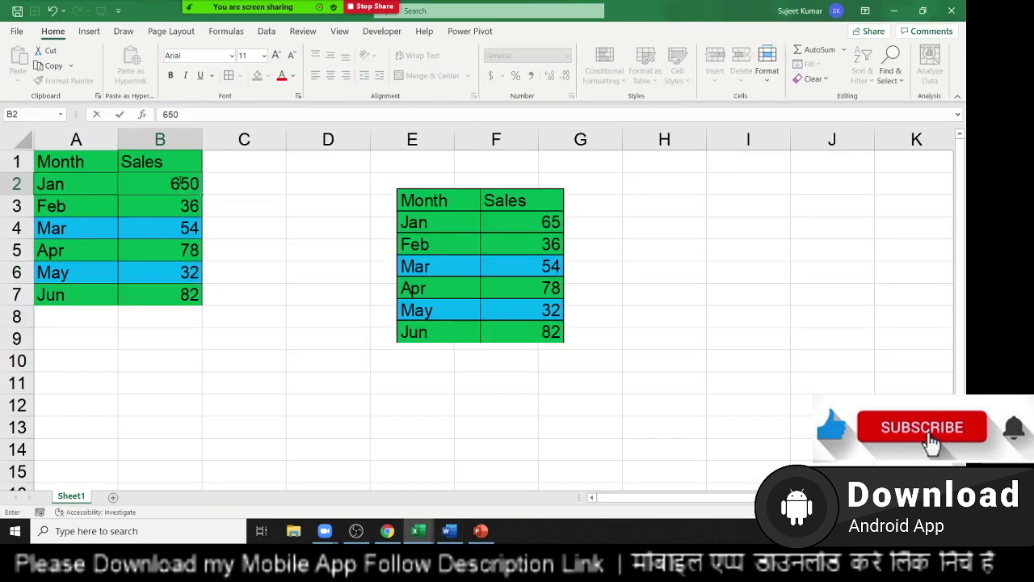
pyautogui.press('Return')
pyautogui.hotkey('alt', 'Tab')
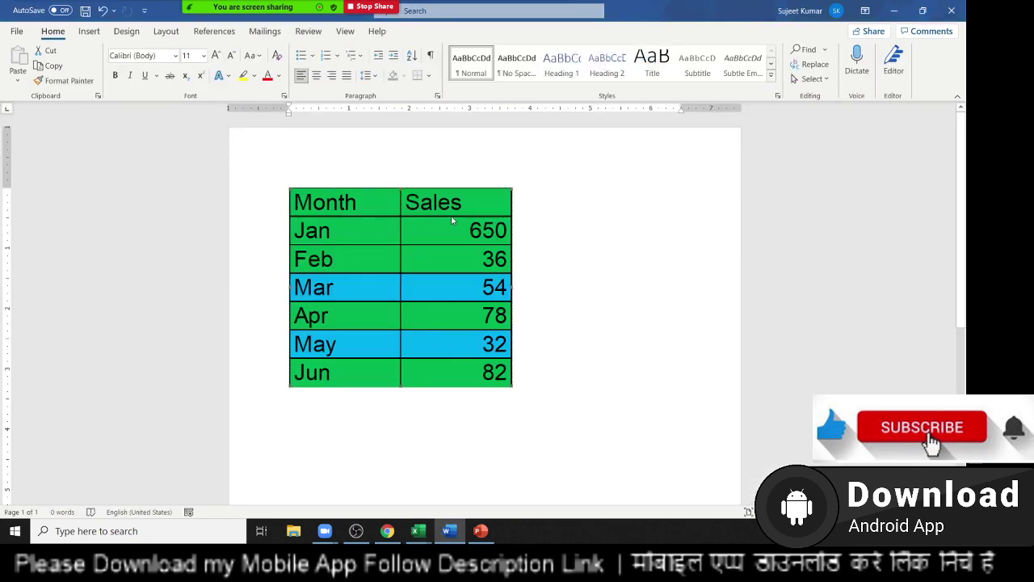
pyautogui.hotkey('alt', 'Tab')
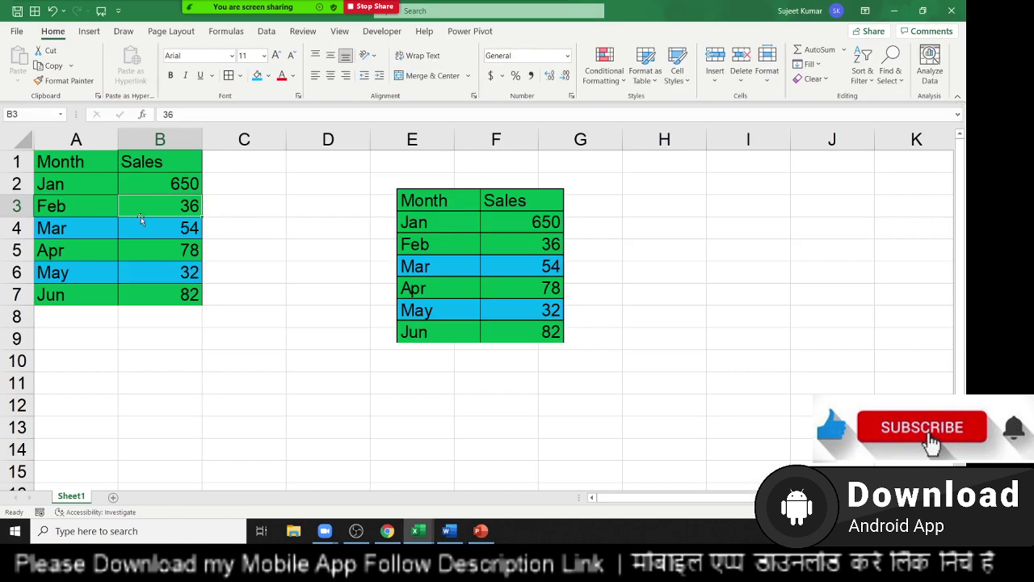
pyautogui.hotkey('alt', 'Tab')
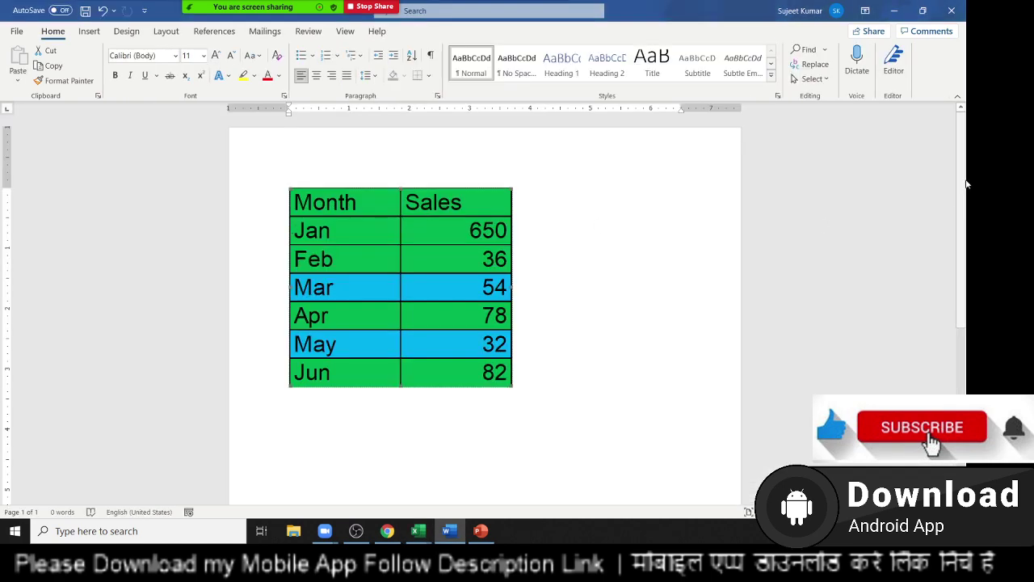
pyautogui.click(951, 10)
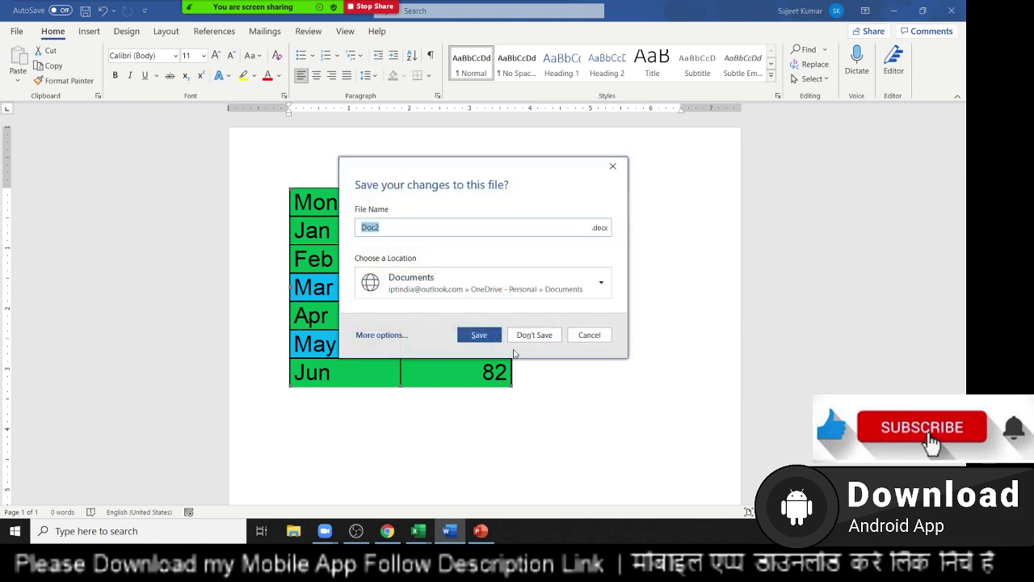
pyautogui.click(521, 336)
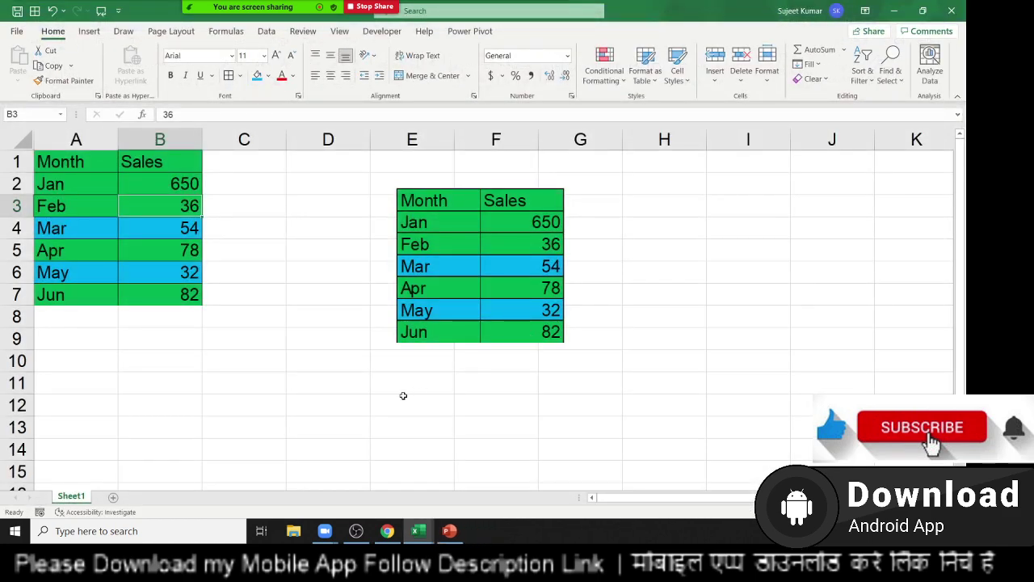
# Step: Copy the Month/Sales table A1:B7 and start a blank PowerPoint presentation
pyautogui.moveTo(76, 164); pyautogui.dragTo(161, 293)
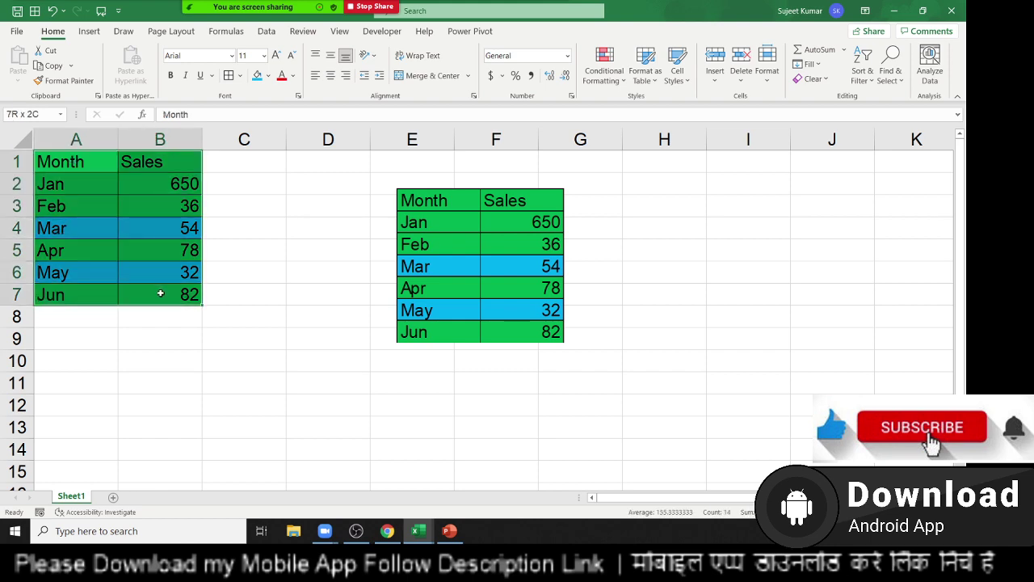
pyautogui.hotkey('ctrl', 'c')
pyautogui.click(452, 533)
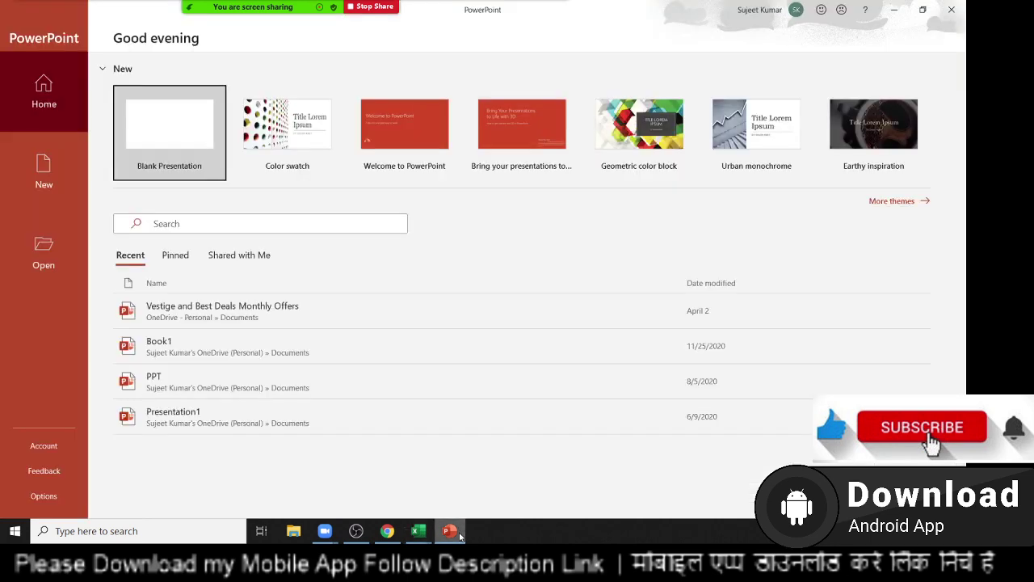
pyautogui.click(168, 123)
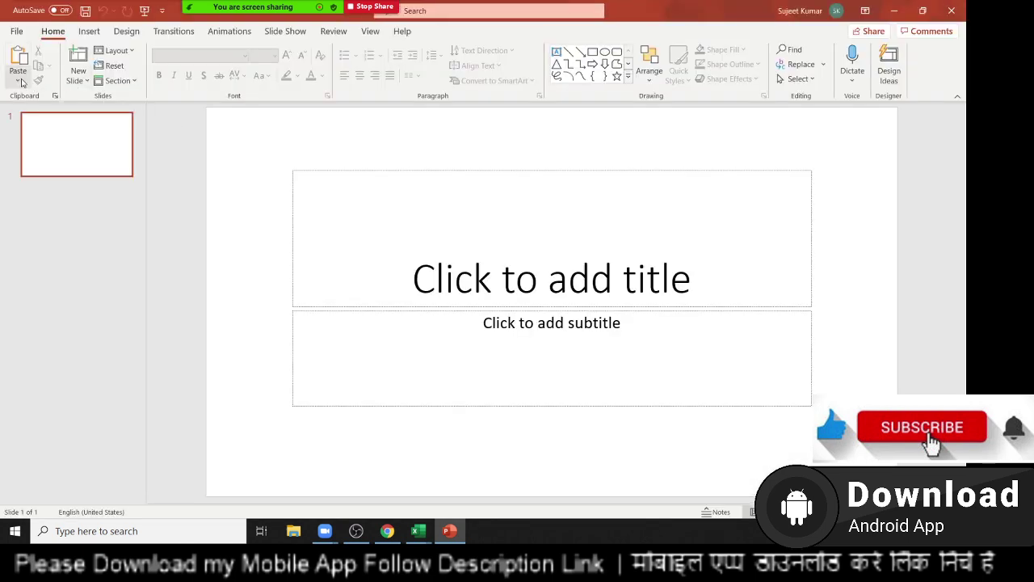
pyautogui.click(18, 80)
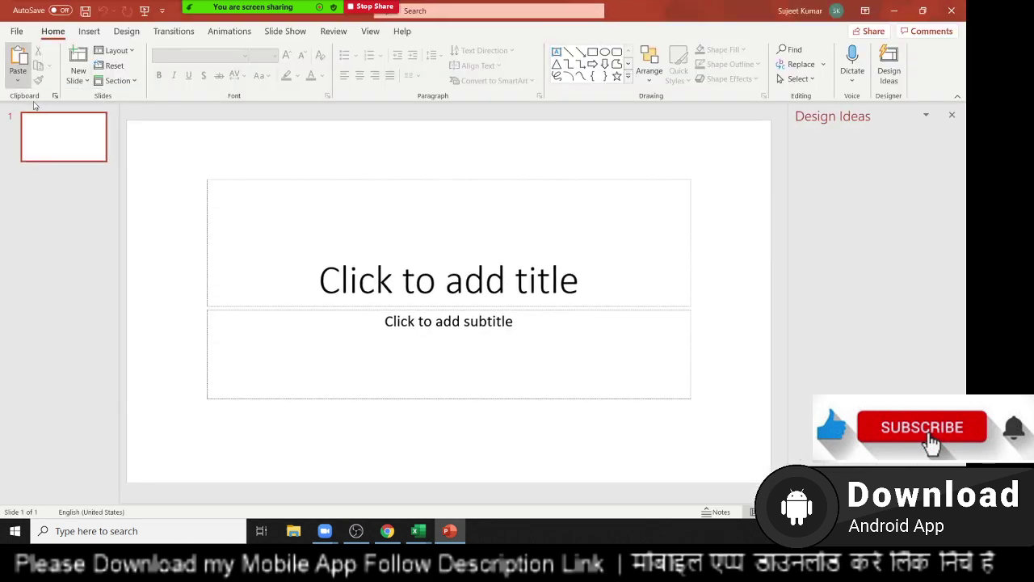
# Step: Paste-link the table as an Excel Worksheet Object, move it top-left and enlarge it
pyautogui.click(18, 80)
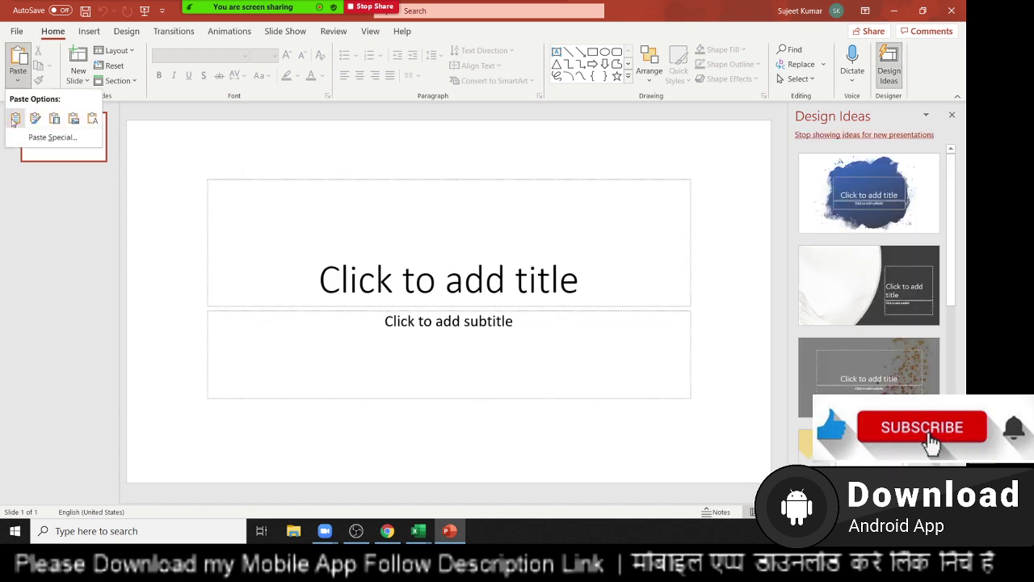
pyautogui.click(51, 136)
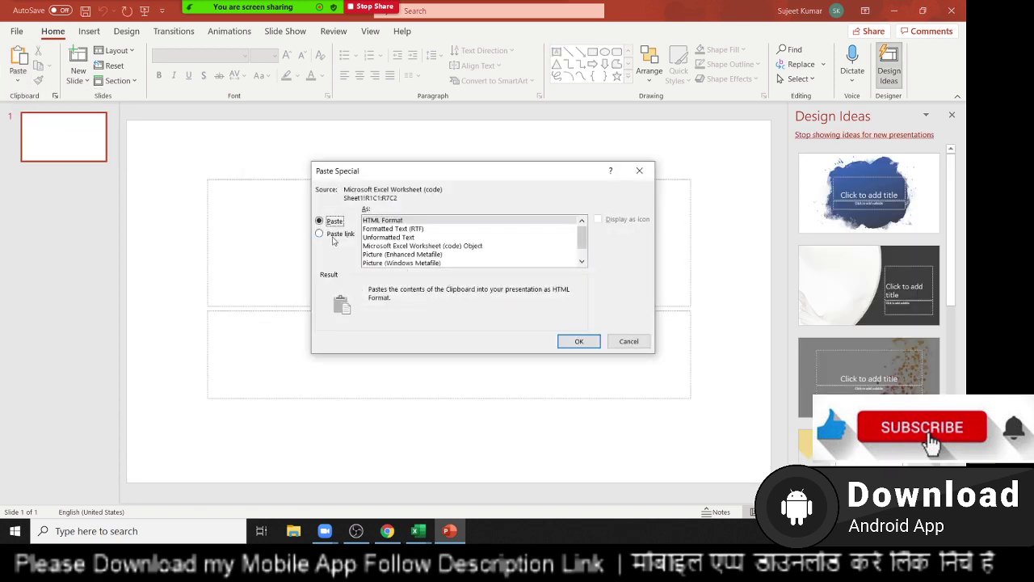
pyautogui.click(335, 234)
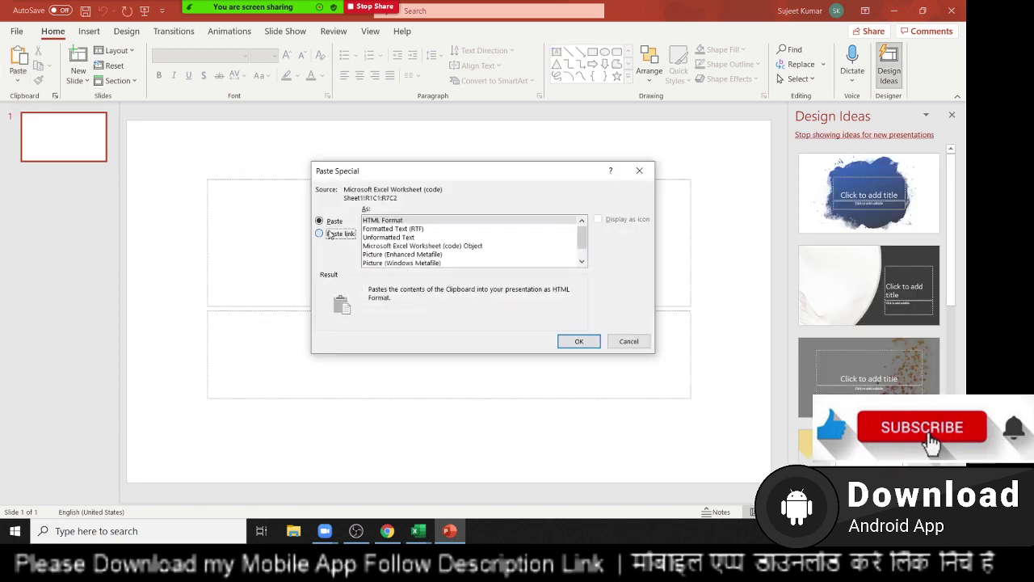
pyautogui.click(579, 341)
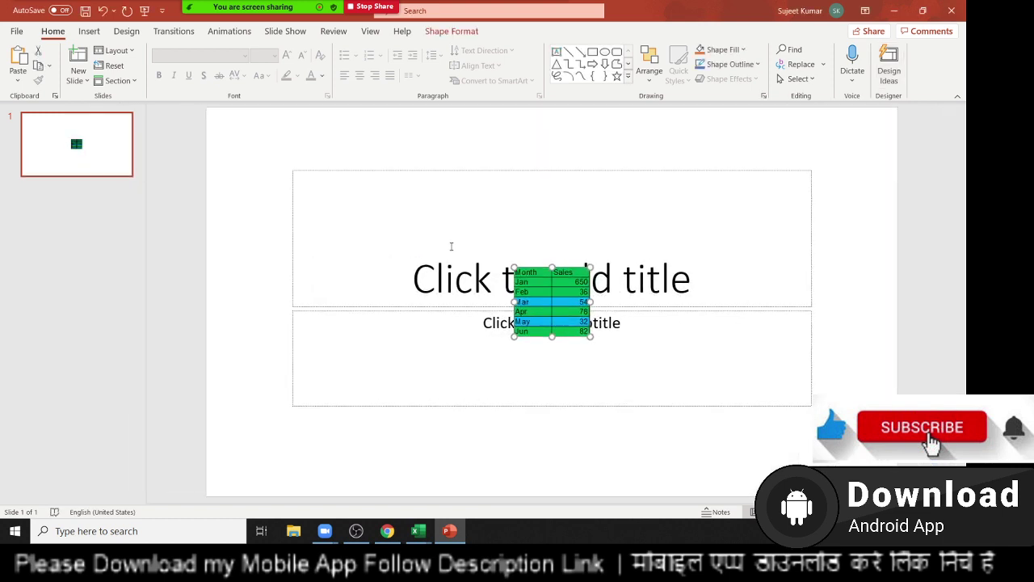
pyautogui.moveTo(547, 285); pyautogui.dragTo(338, 202)
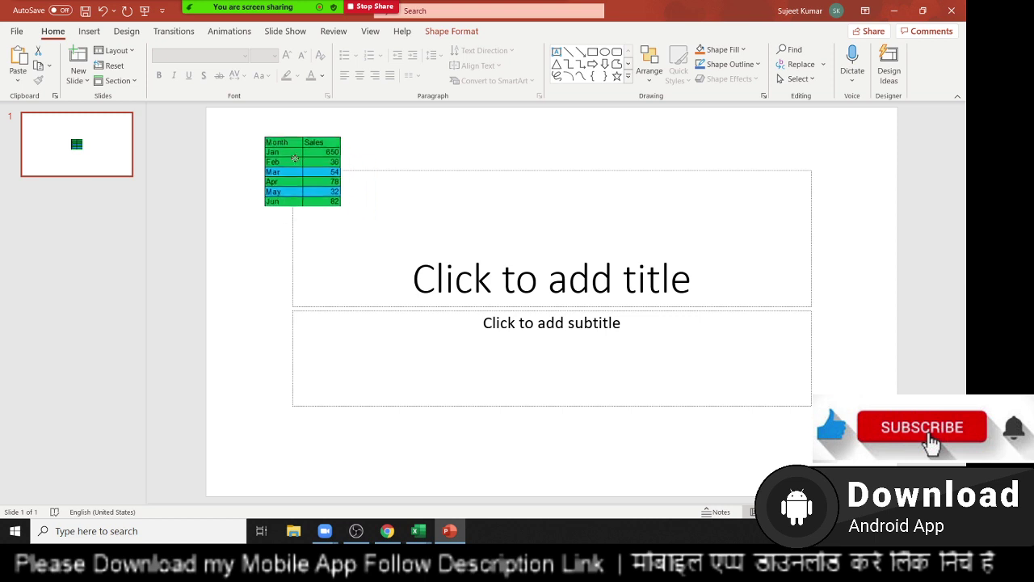
pyautogui.moveTo(338, 203)
pyautogui.mouseDown()
pyautogui.moveTo(411, 316)
pyautogui.moveTo(455, 316)
pyautogui.mouseUp()
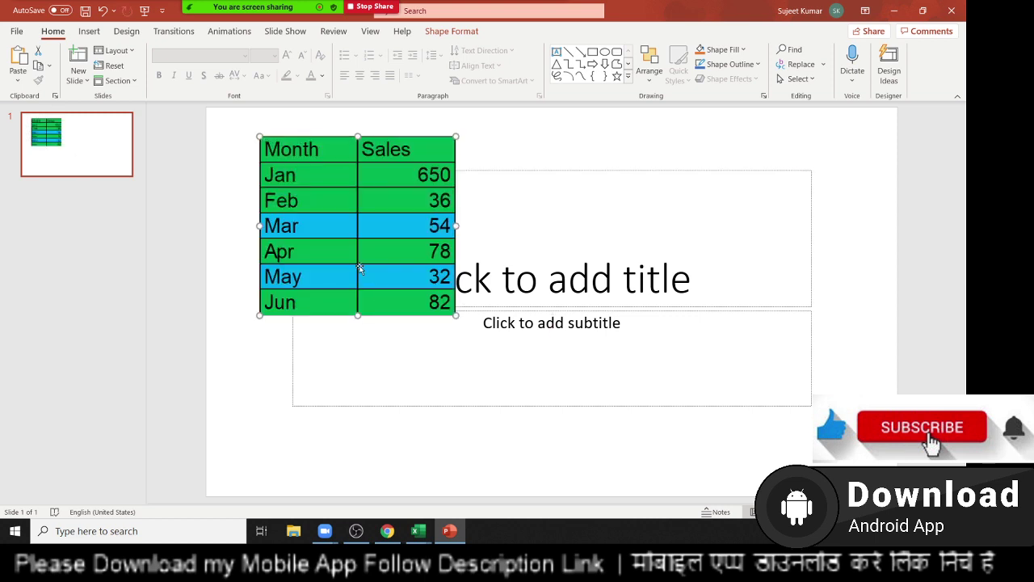
pyautogui.hotkey('alt', 'Tab')
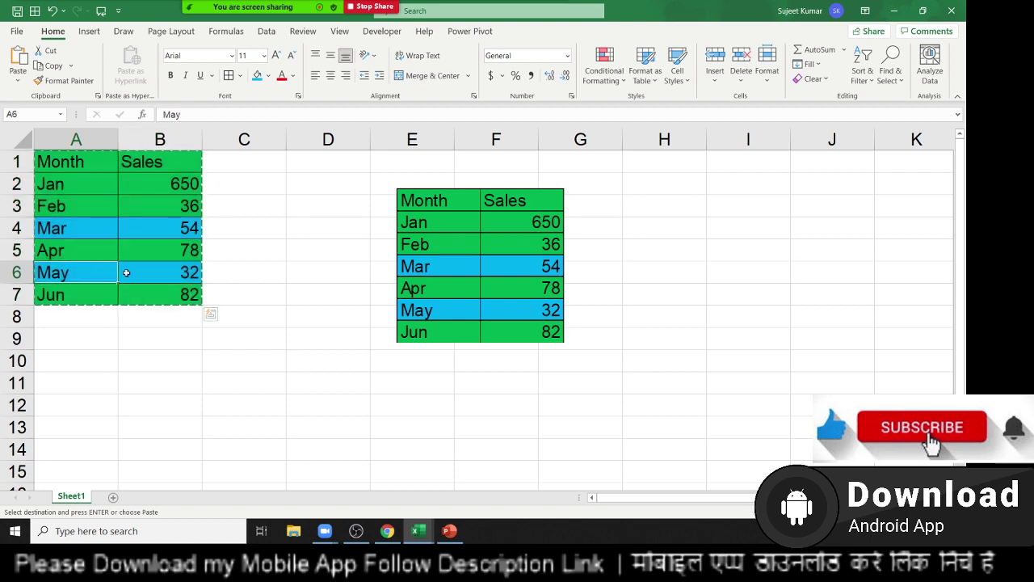
# Step: Remove the fill from the May row cells A6:B6 in Excel
pyautogui.moveTo(86, 270); pyautogui.dragTo(169, 272)
pyautogui.click(272, 75)
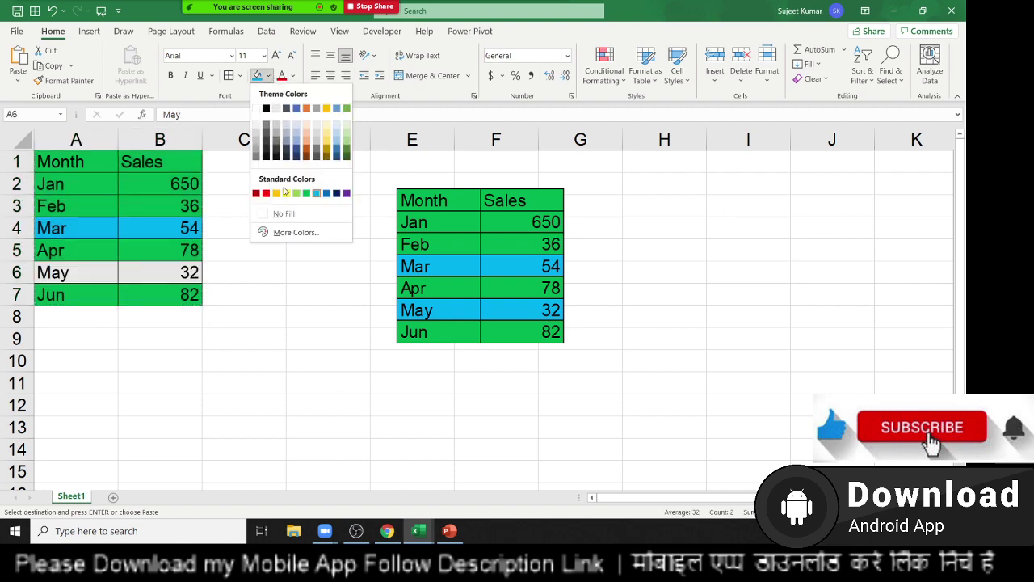
pyautogui.click(291, 211)
# Step: In PowerPoint, delete the empty title and subtitle placeholders from the slide
pyautogui.hotkey('alt', 'Tab')
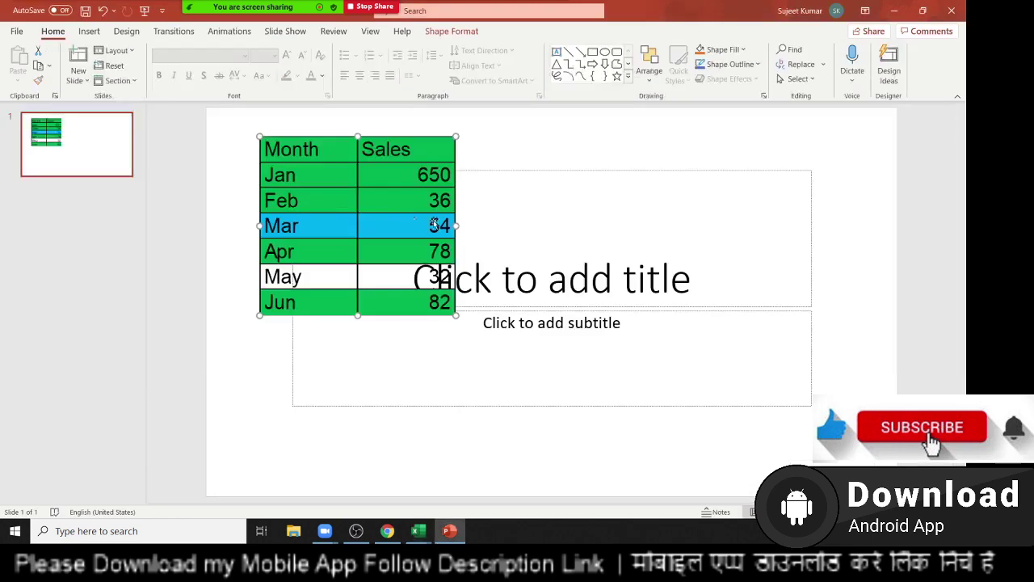
pyautogui.click(624, 240)
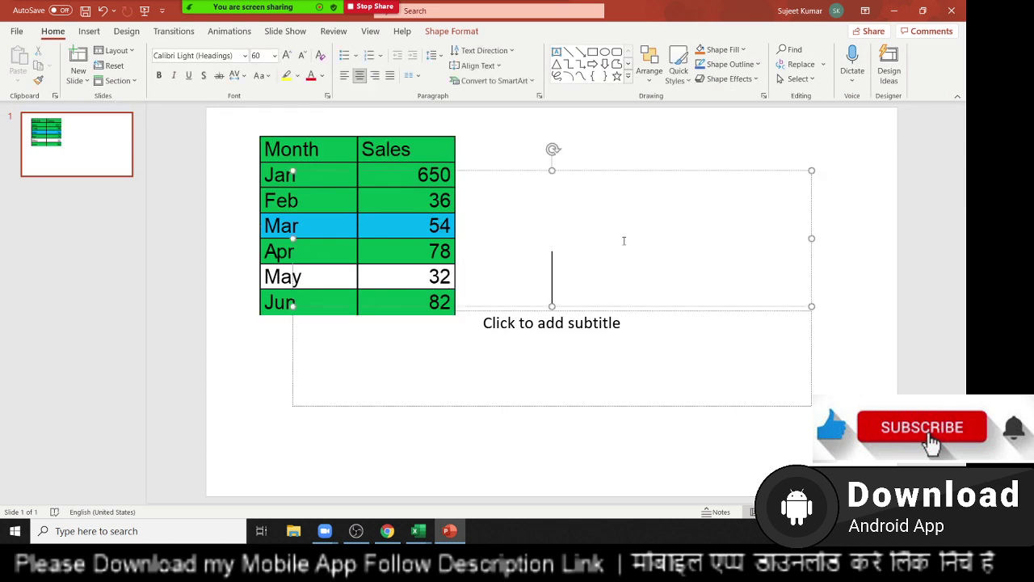
pyautogui.click(604, 171)
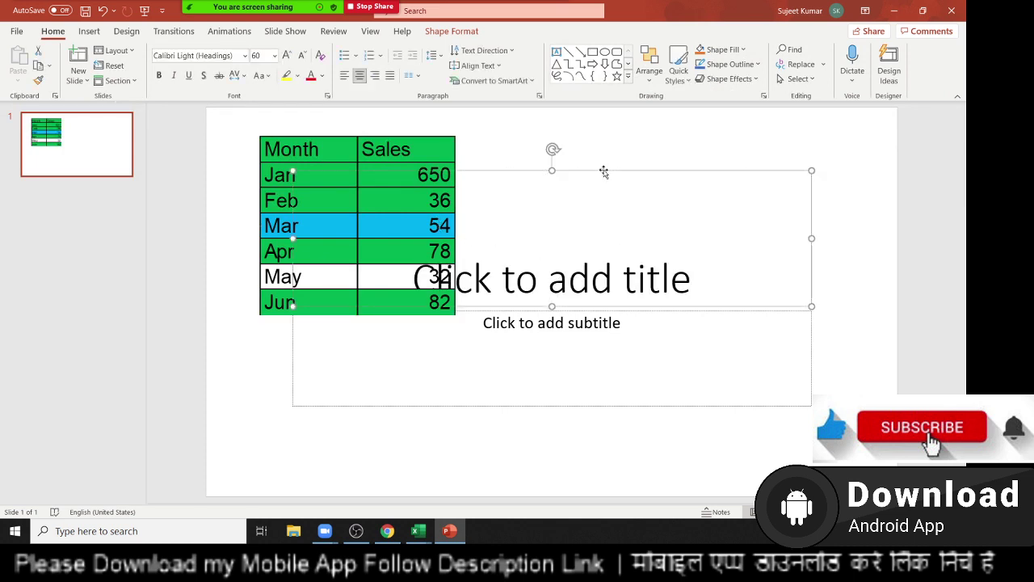
pyautogui.press('Delete')
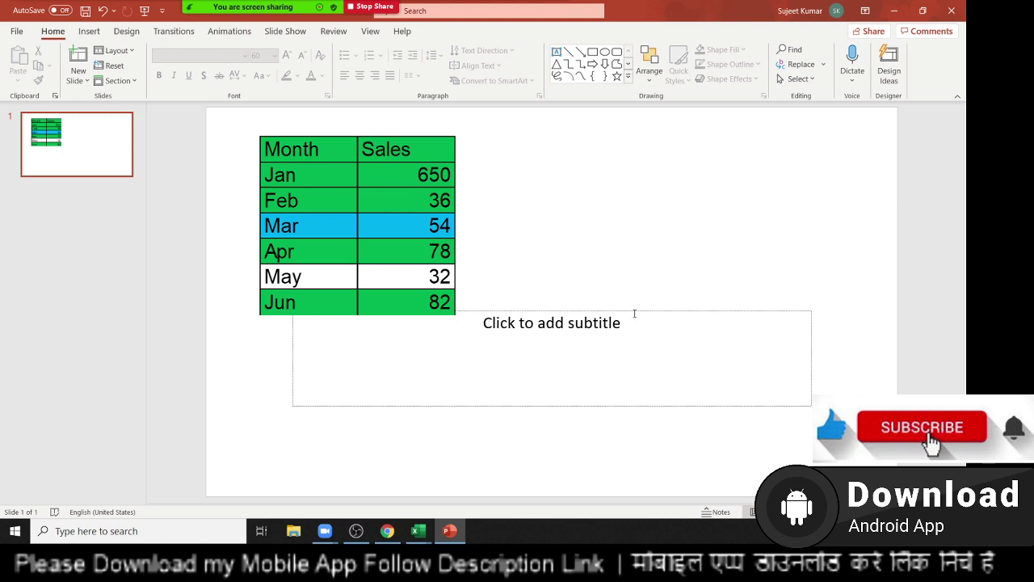
pyautogui.click(632, 311)
pyautogui.press('Delete')
# Step: Drag the linked Sales table's corner to enlarge it, then close the presentation
pyautogui.click(346, 155)
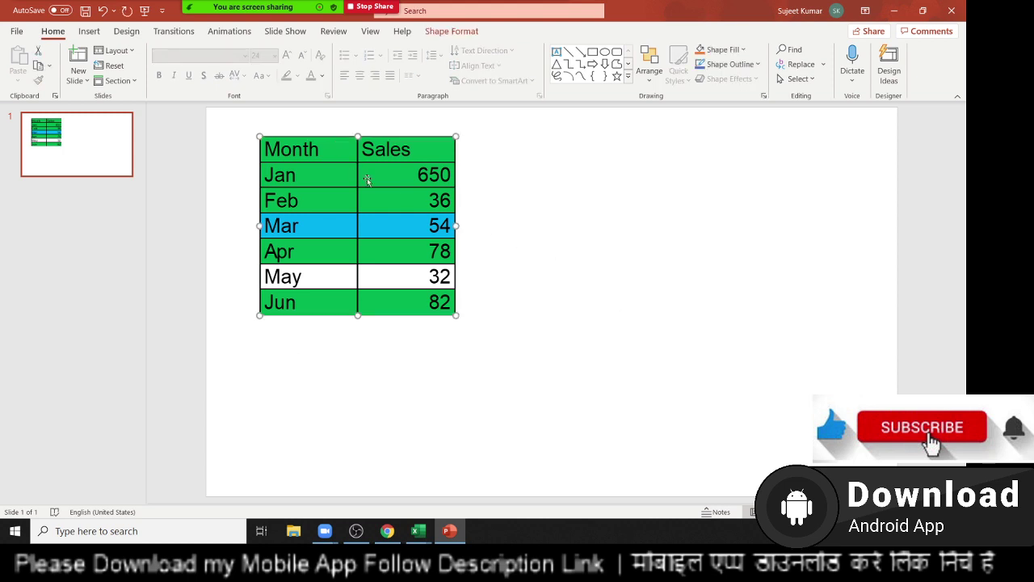
pyautogui.moveTo(456, 316)
pyautogui.mouseDown()
pyautogui.moveTo(487, 357)
pyautogui.moveTo(517, 372)
pyautogui.mouseUp()
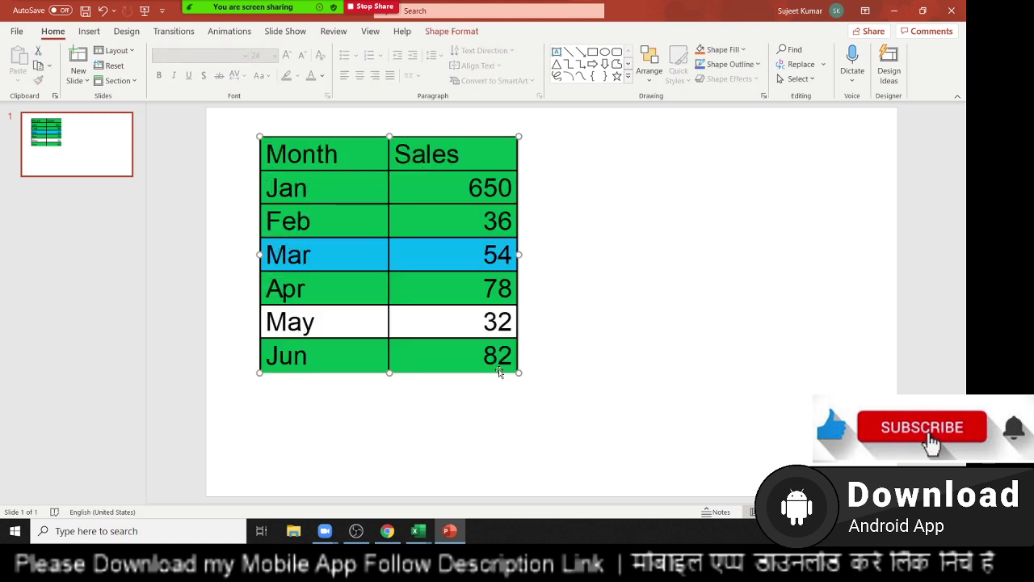
pyautogui.click(598, 311)
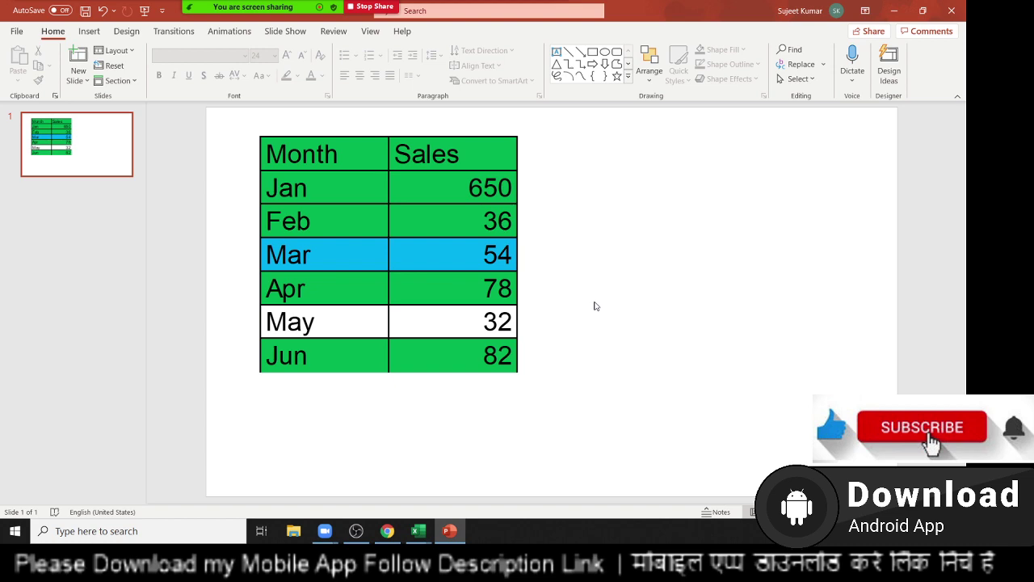
pyautogui.click(964, 8)
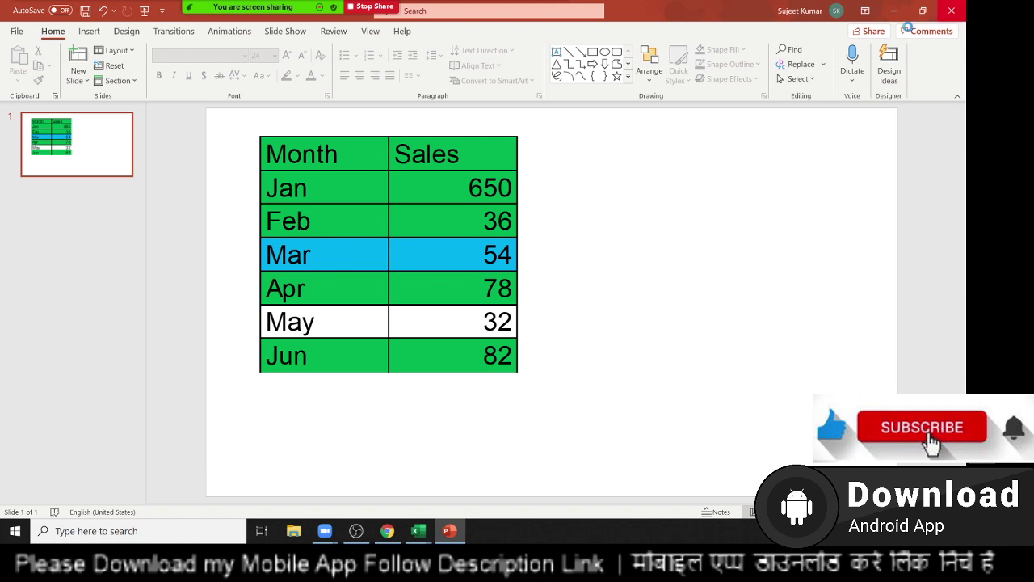
# Step: Close the presentation without saving, then search 'out' in Windows and launch Outlook
pyautogui.click(549, 335)
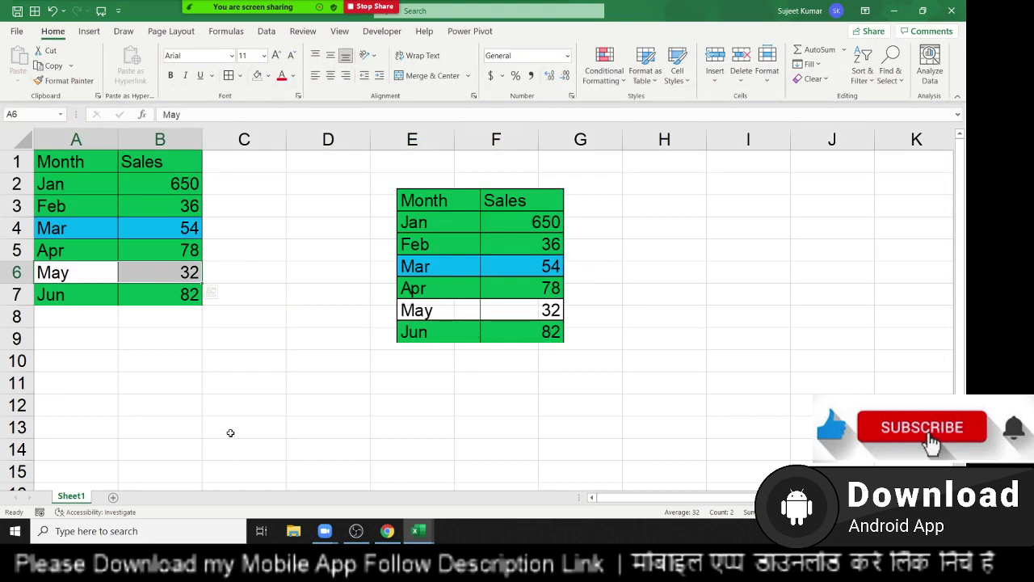
pyautogui.press('super')
pyautogui.write('o')
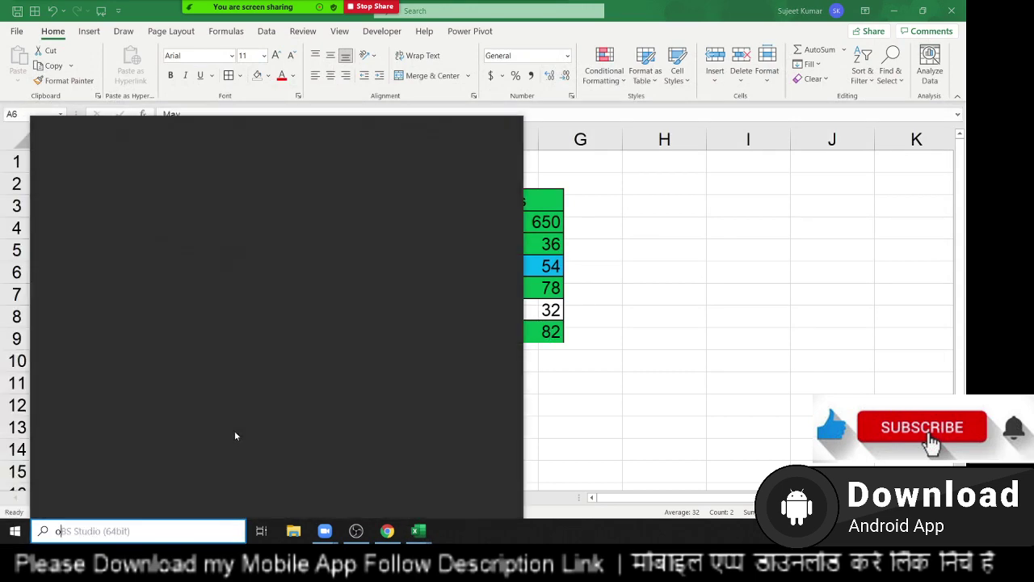
pyautogui.press('BackSpace')
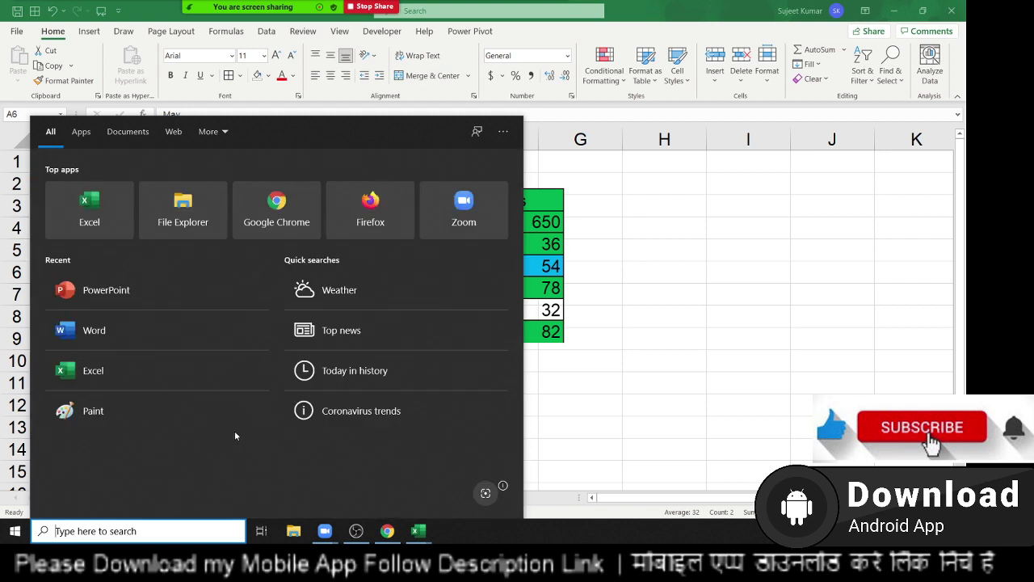
pyautogui.write('out')
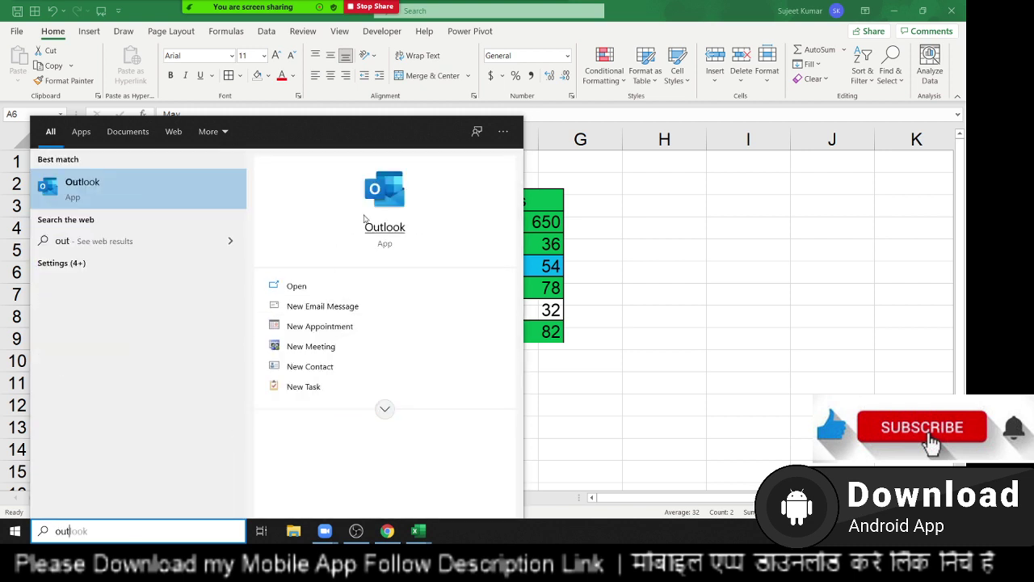
pyautogui.click(381, 202)
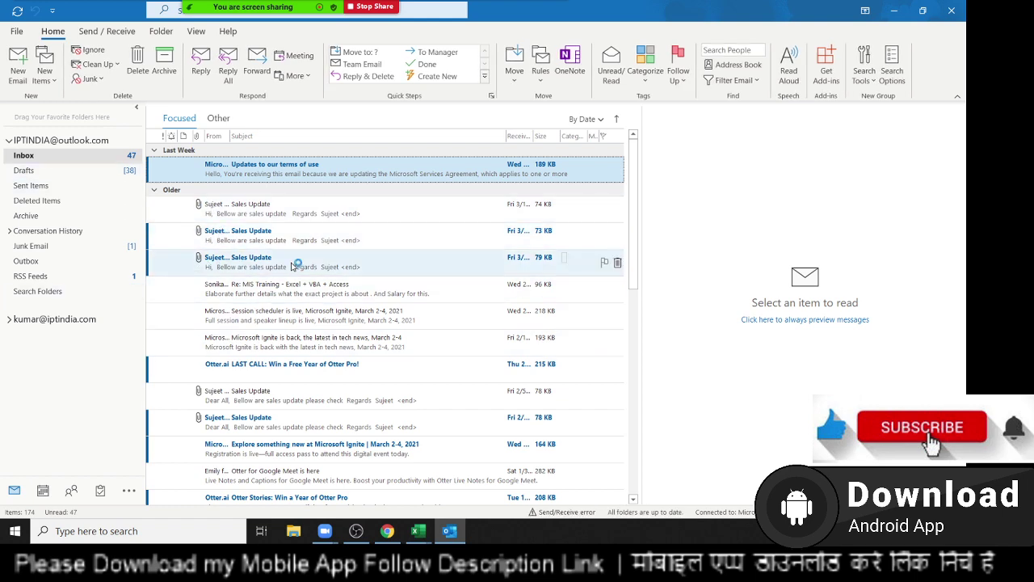
# Step: Open the earlier Sales Update email, select its body and JAN–MAR sales table, then close it
pyautogui.click(272, 238)
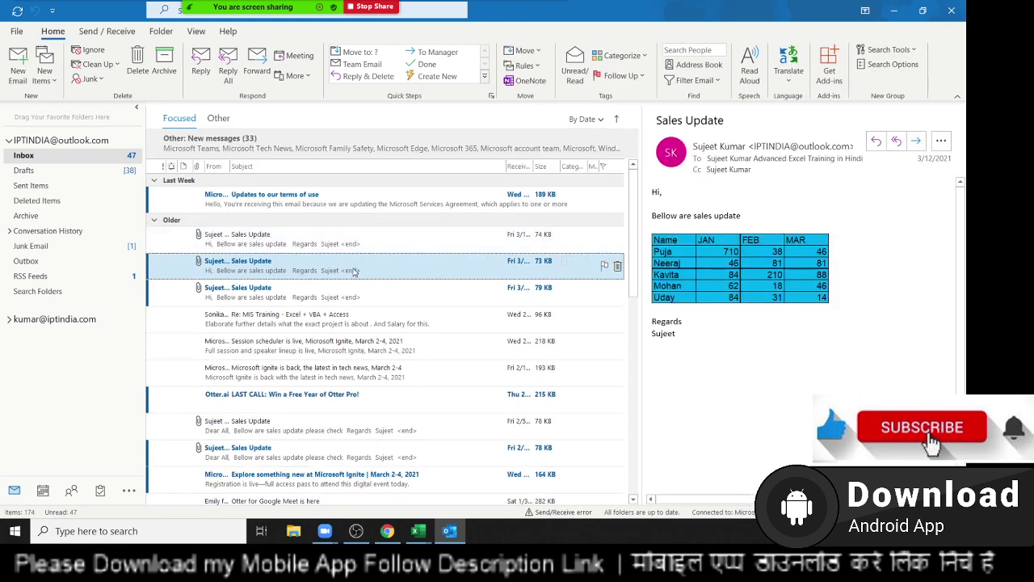
pyautogui.doubleClick(353, 265)
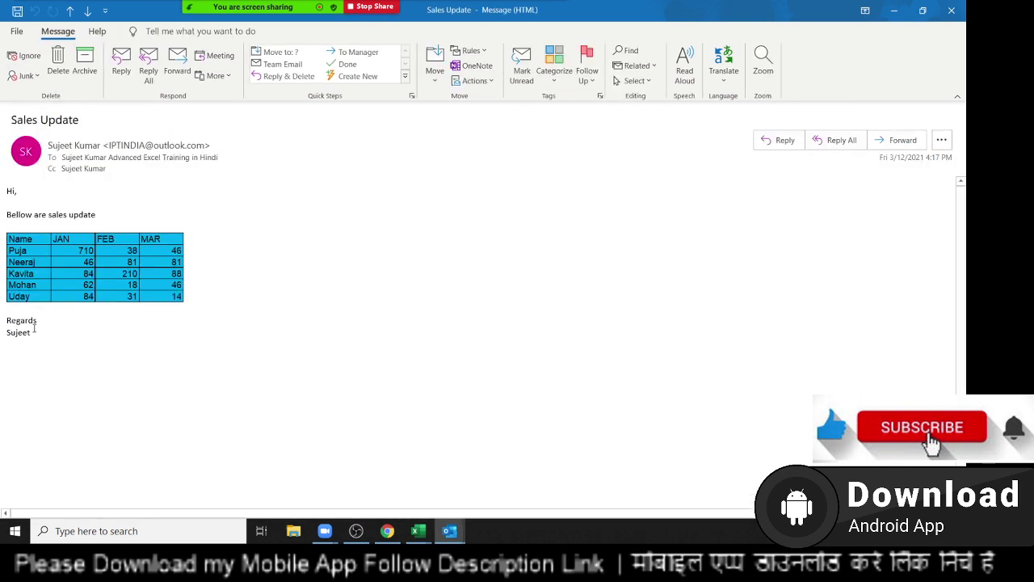
pyautogui.moveTo(34, 328); pyautogui.dragTo(7, 191)
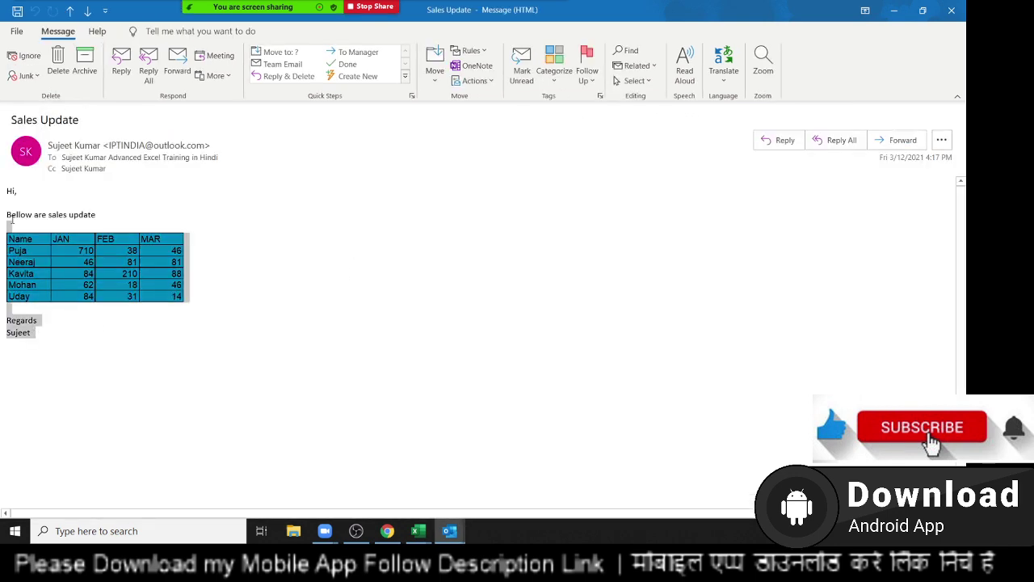
pyautogui.click(68, 336)
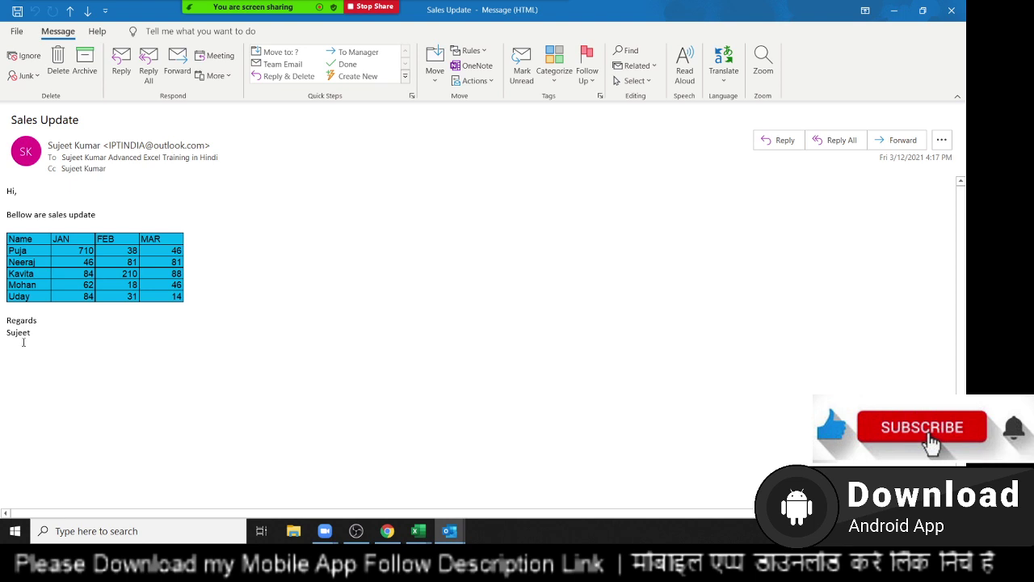
pyautogui.moveTo(34, 321); pyautogui.dragTo(2, 191)
pyautogui.click(78, 329)
pyautogui.moveTo(13, 239); pyautogui.dragTo(79, 298)
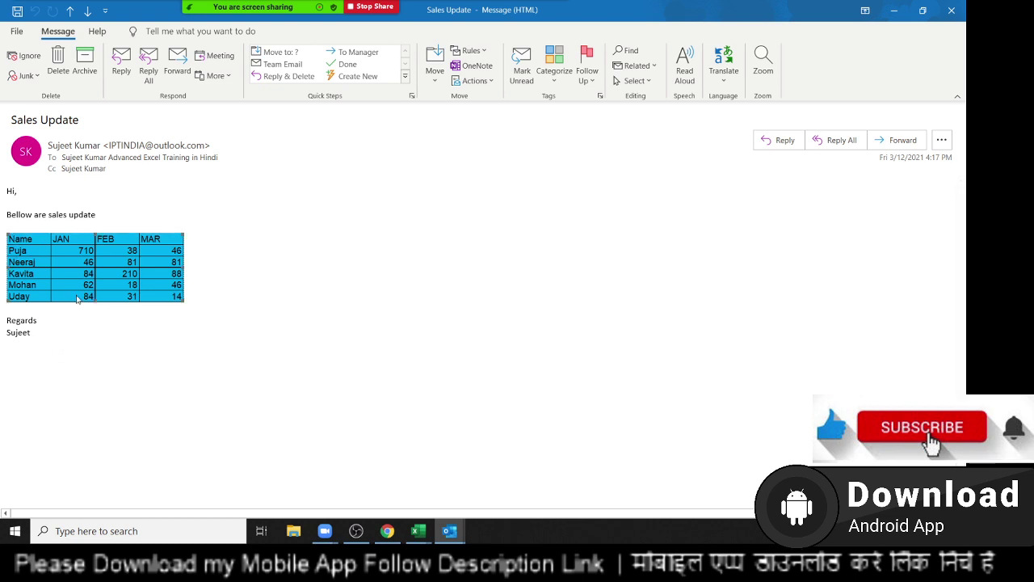
pyautogui.doubleClick(80, 214)
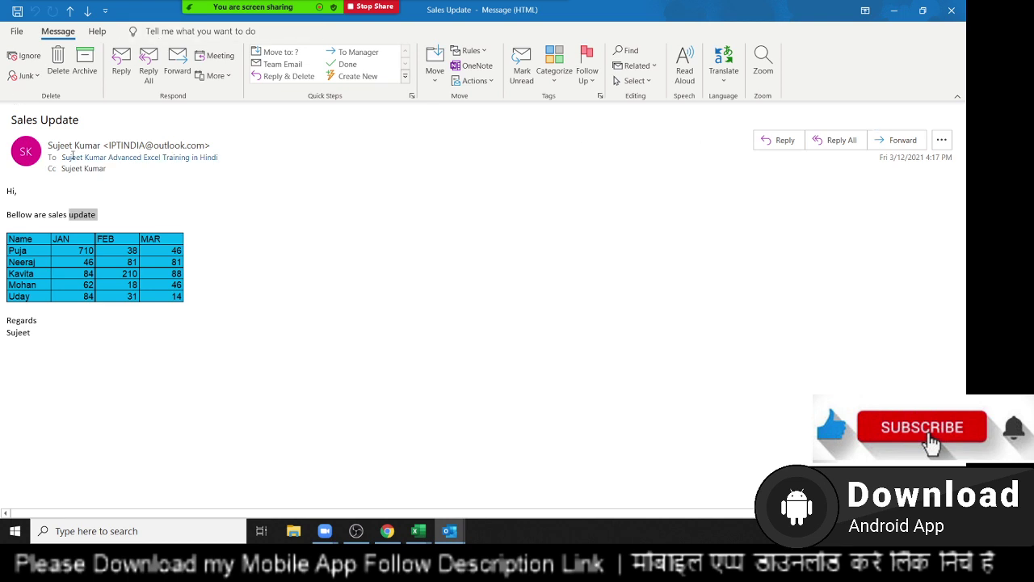
pyautogui.click(363, 297)
pyautogui.click(952, 9)
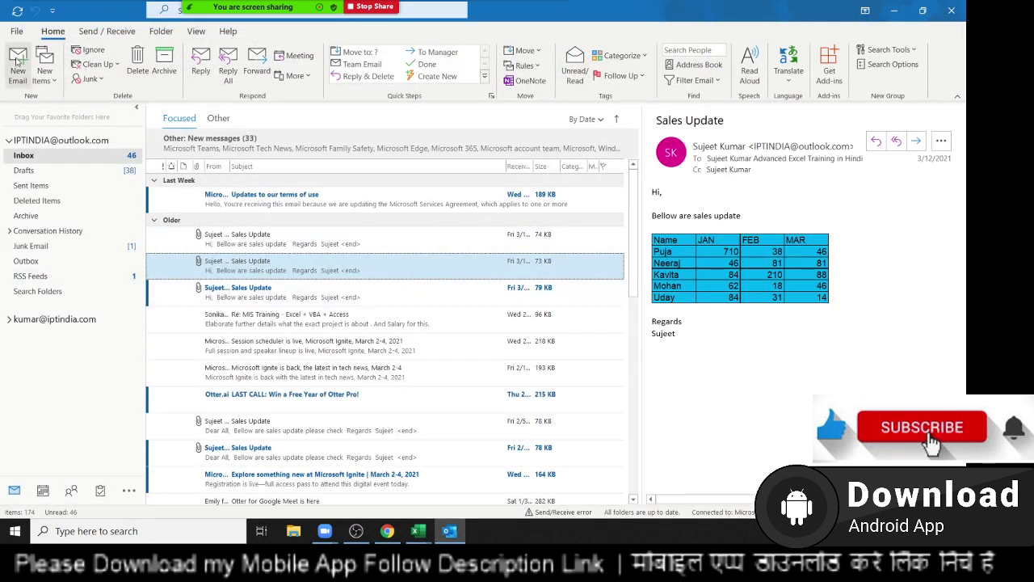
# Step: Start a new email and add the suggested recipient address
pyautogui.click(17, 62)
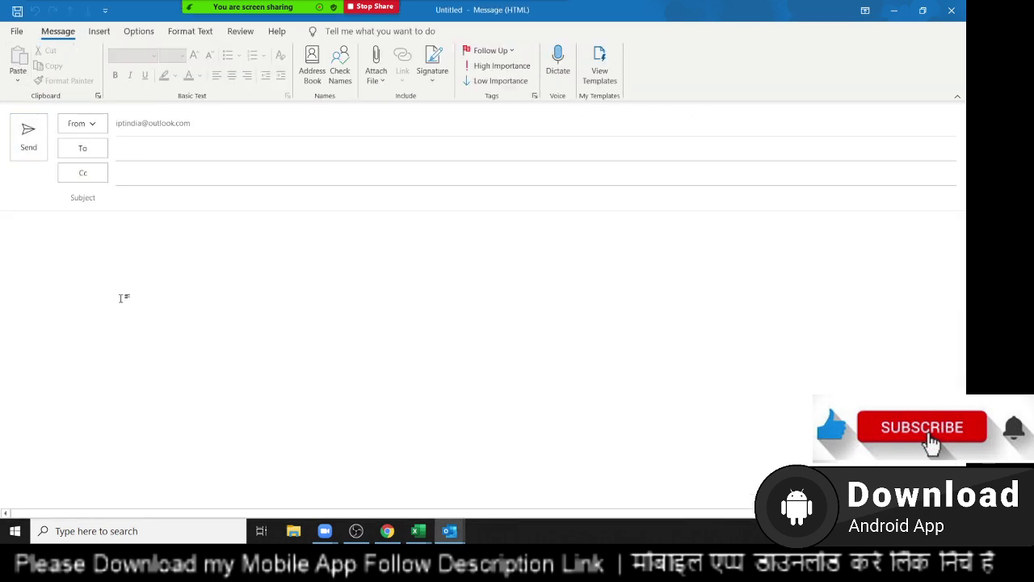
pyautogui.click(146, 153)
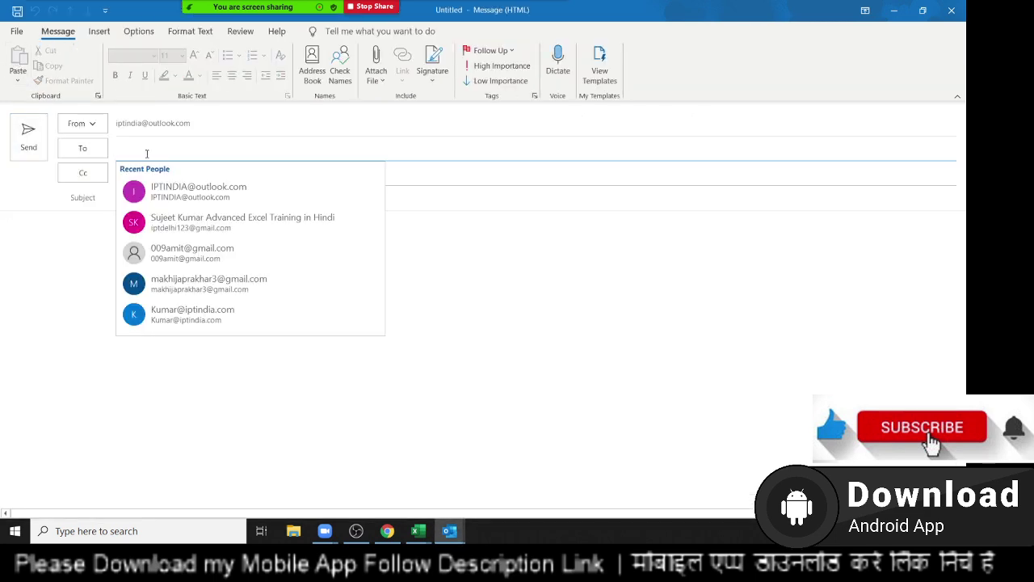
pyautogui.write('i')
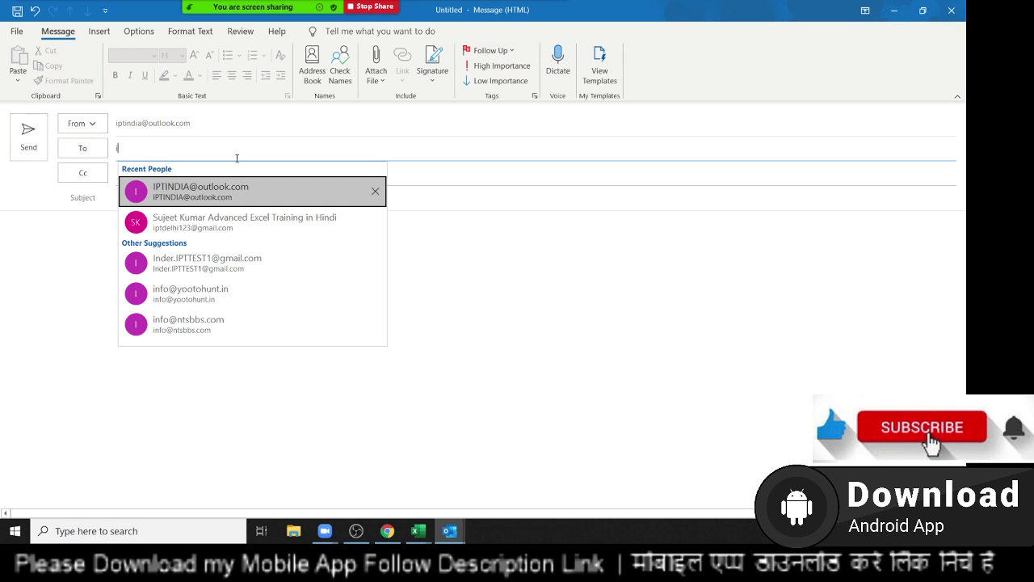
pyautogui.click(238, 197)
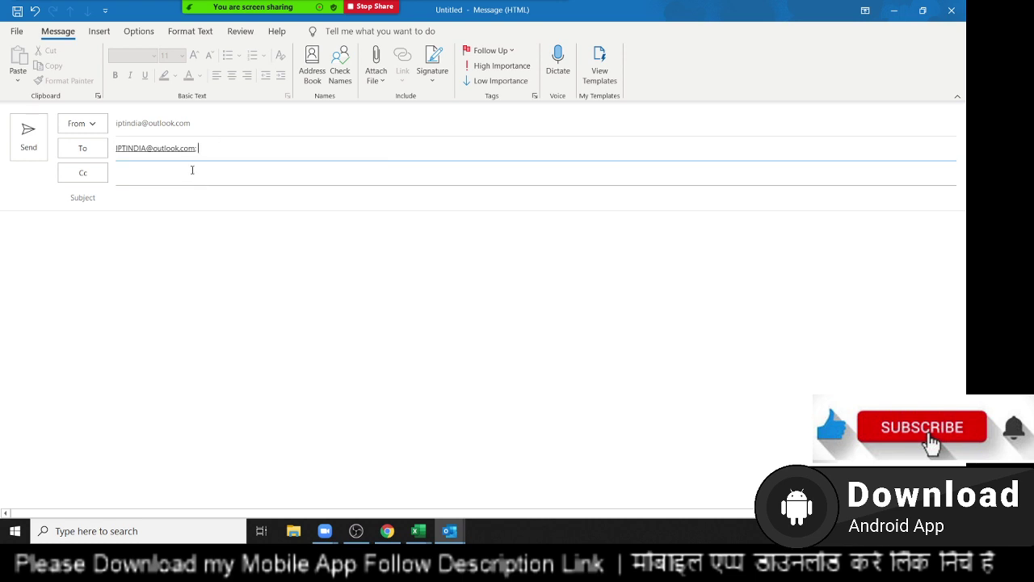
pyautogui.click(159, 201)
pyautogui.write('Sales Update')
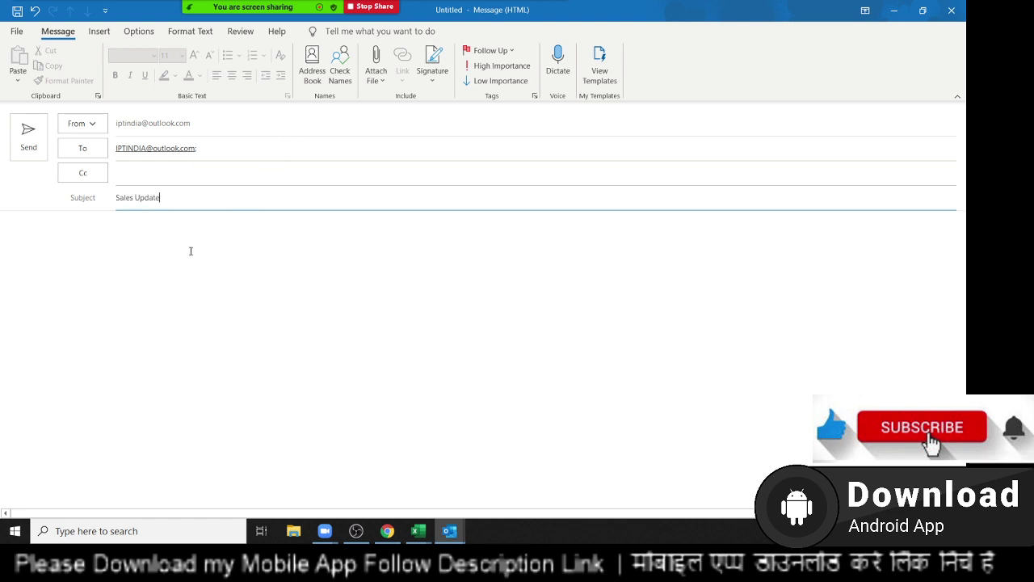
# Step: Type 'Deal Sir,' and 'Please find Sales Details are bellow', correcting 'Detais' to 'Details'
pyautogui.click(191, 251)
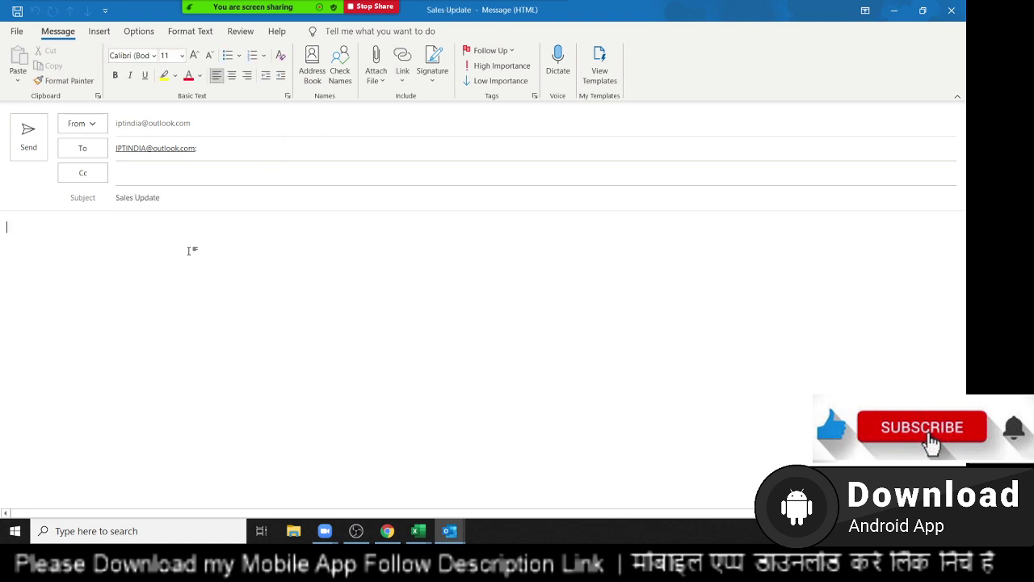
pyautogui.press('Return')
pyautogui.write('Deal Sir,')
pyautogui.press('Return')
pyautogui.write('Please find S')
pyautogui.write('ales D')
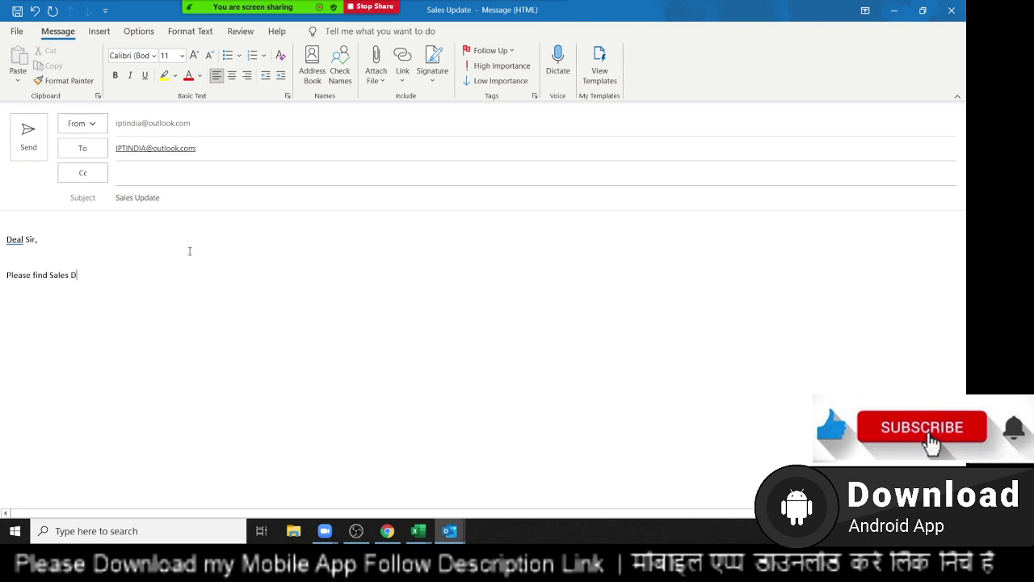
pyautogui.write('eta')
pyautogui.write('is are bellow')
pyautogui.click(90, 275)
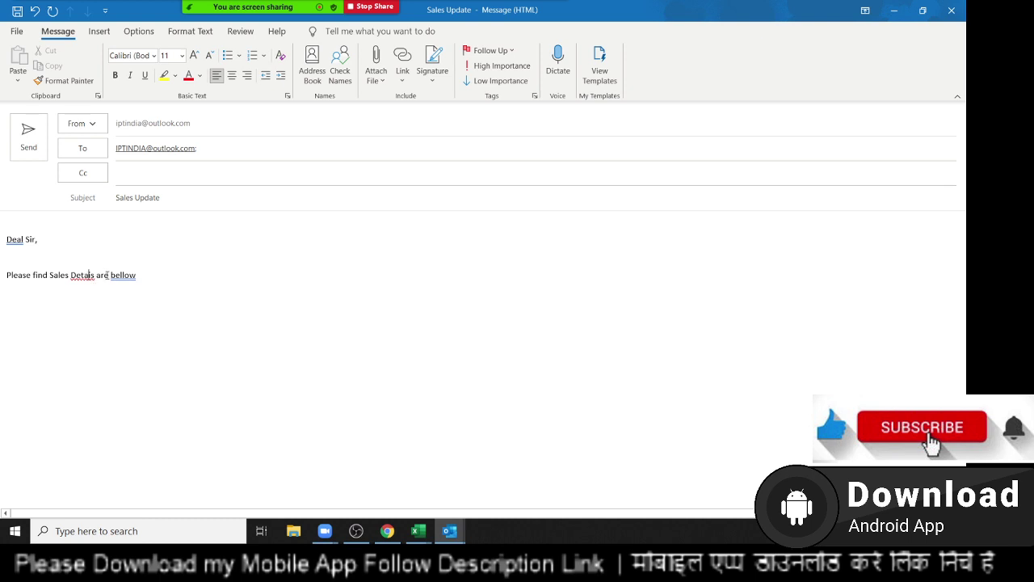
pyautogui.rightClick(100, 277)
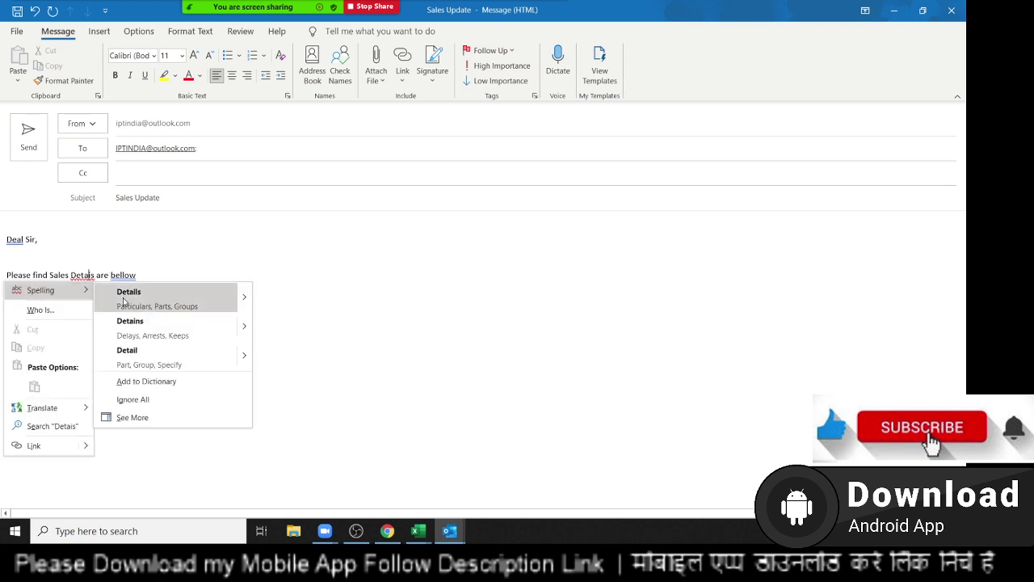
pyautogui.click(124, 295)
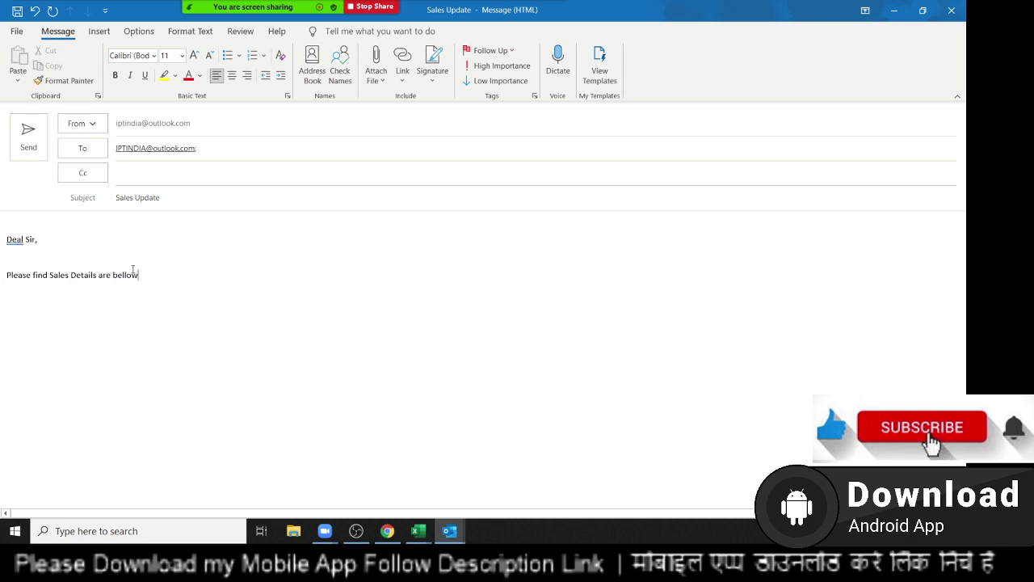
pyautogui.press('Return')
# Step: Copy A1:B7 from Excel and paste it into the email as a linked Excel Worksheet Object
pyautogui.hotkey('alt', 'Tab')
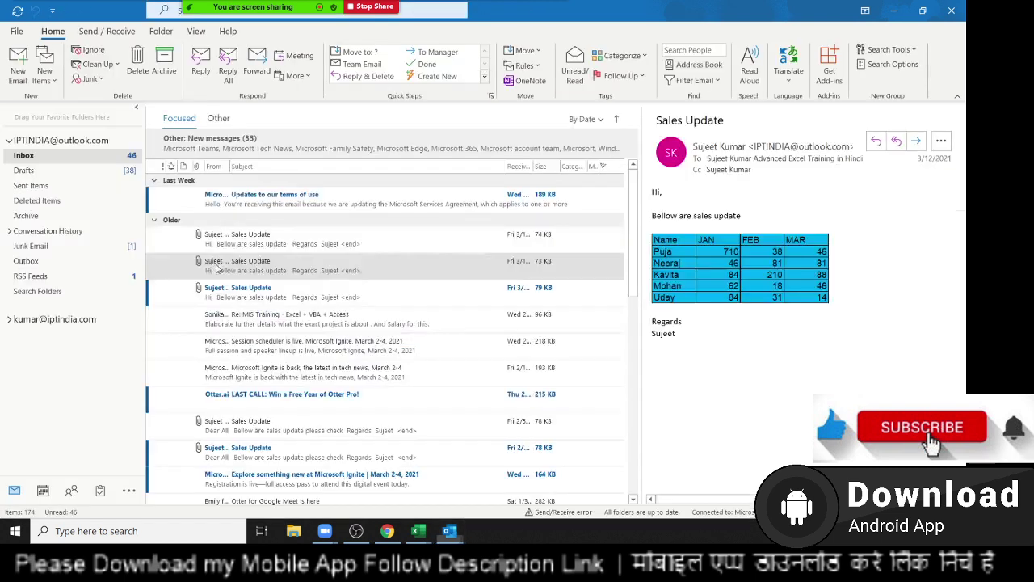
pyautogui.hotkey('alt', 'Tab')
pyautogui.hotkey('alt', 'Tab')
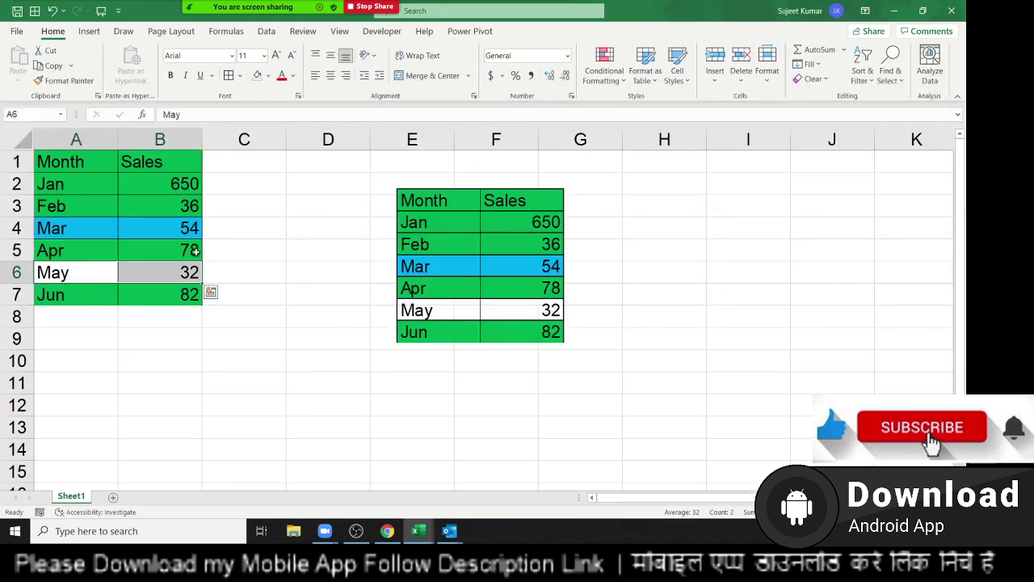
pyautogui.moveTo(65, 161); pyautogui.dragTo(152, 285)
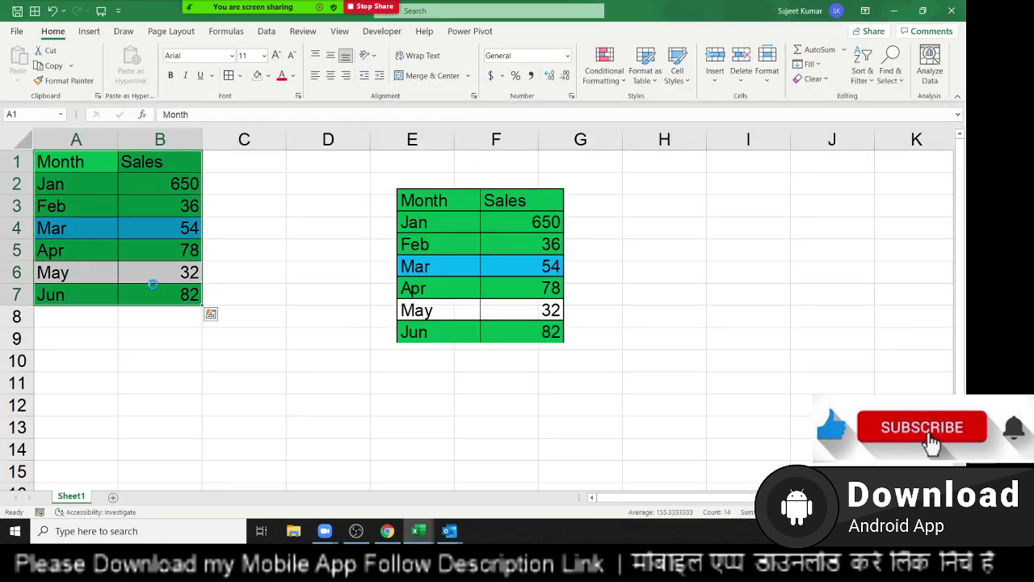
pyautogui.hotkey('ctrl', 'c')
pyautogui.hotkey('alt', 'Tab')
pyautogui.hotkey('alt', 'Tab')
pyautogui.hotkey('alt', 'Tab')
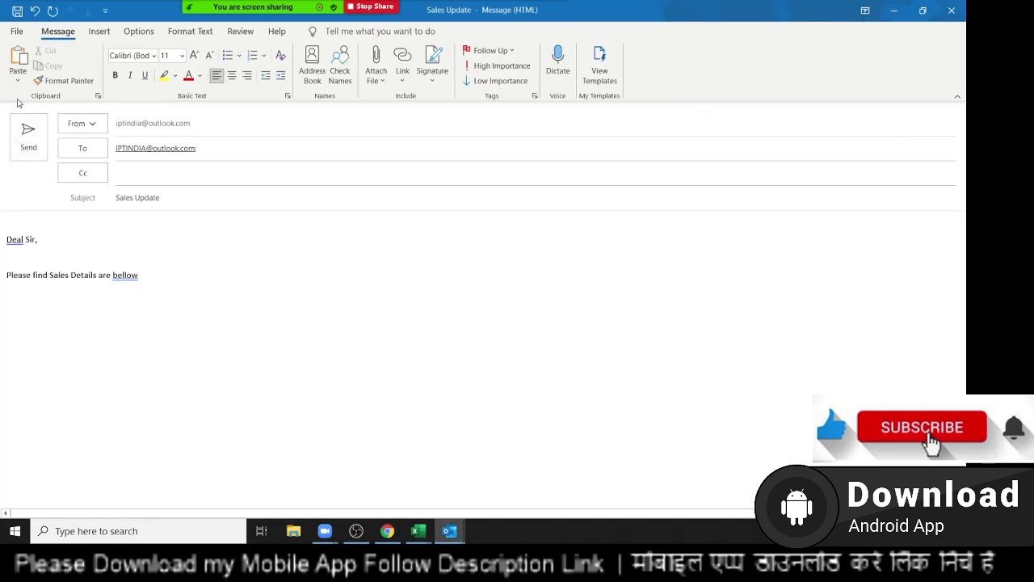
pyautogui.click(14, 84)
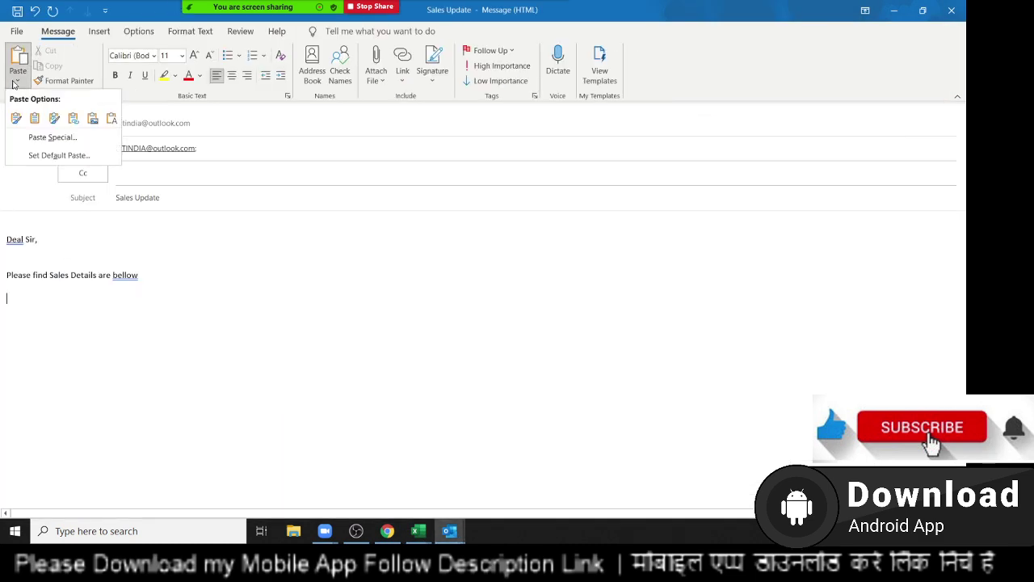
pyautogui.click(48, 138)
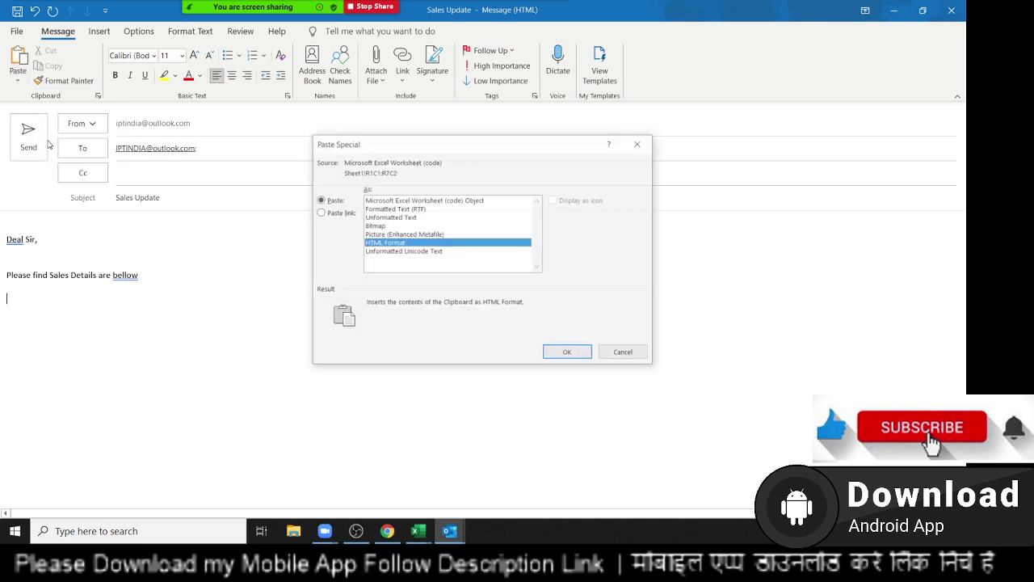
pyautogui.click(320, 212)
pyautogui.click(378, 202)
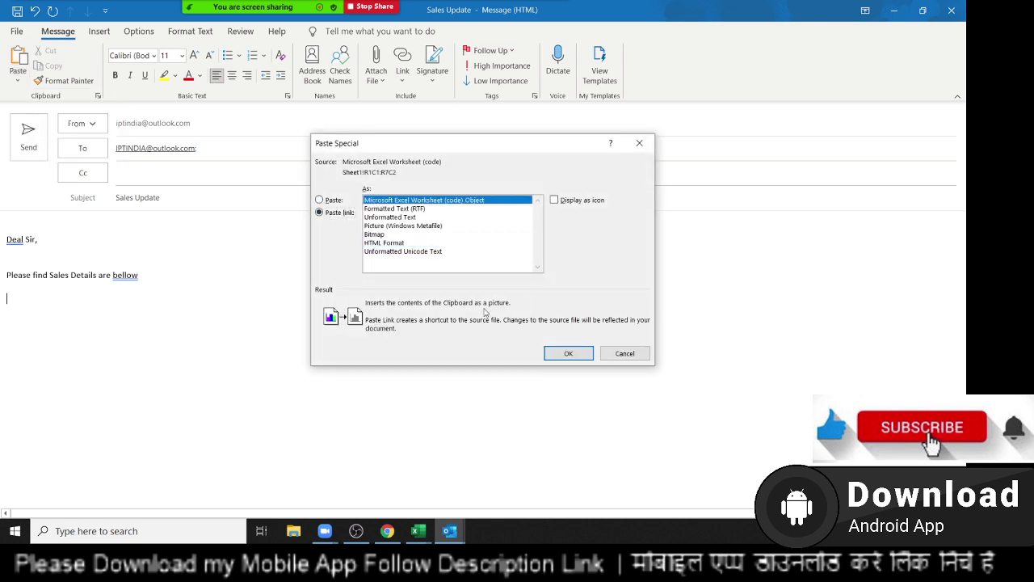
pyautogui.click(568, 353)
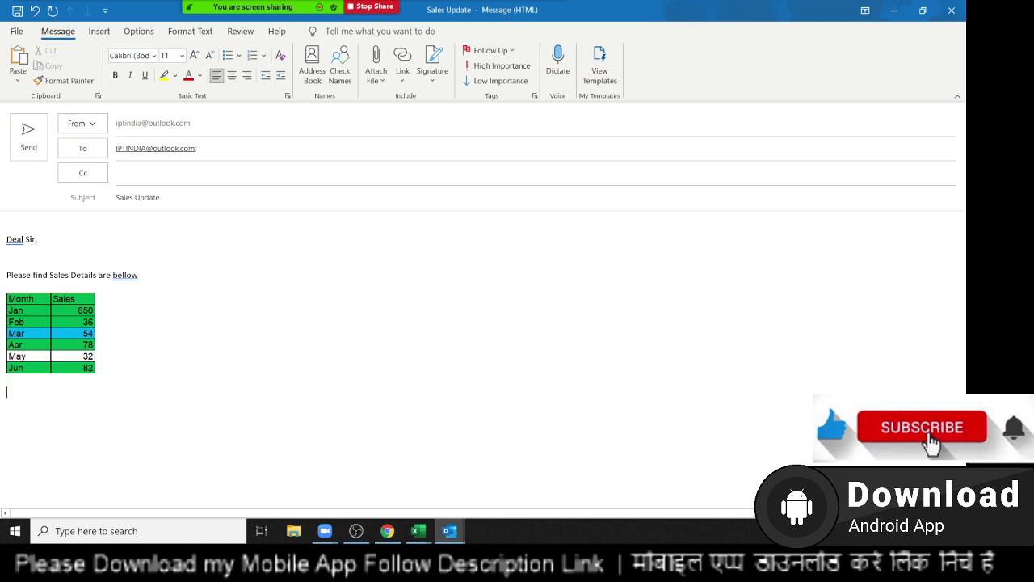
# Step: Add a 'Regards' sign-off with the sender's name below the table
pyautogui.click(7, 403)
pyautogui.write('gards')
pyautogui.press('Return')
pyautogui.write('jeet')
pyautogui.click(22, 153)
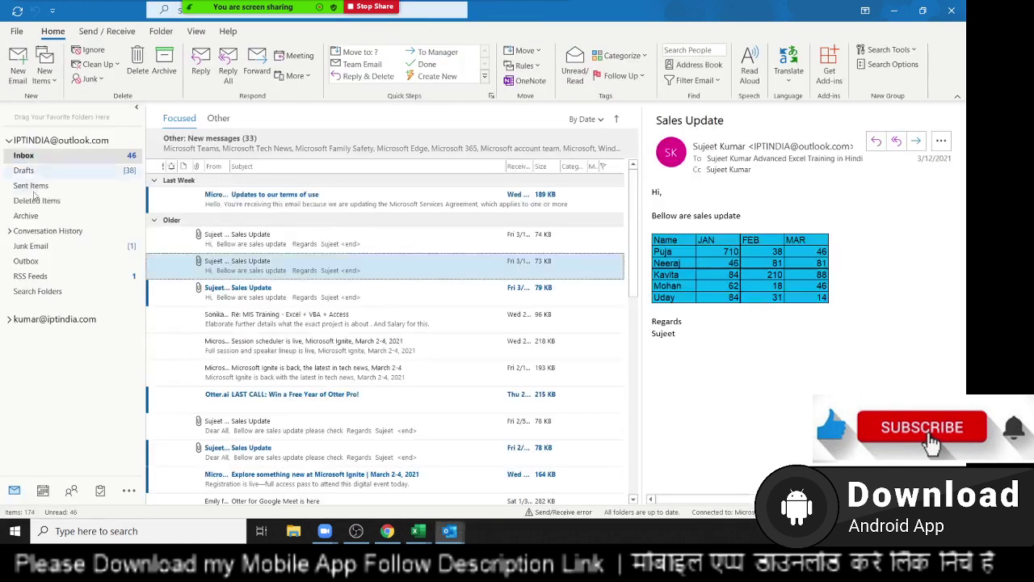
pyautogui.hotkey('alt', 'Tab')
pyautogui.hotkey('alt', 'Tab')
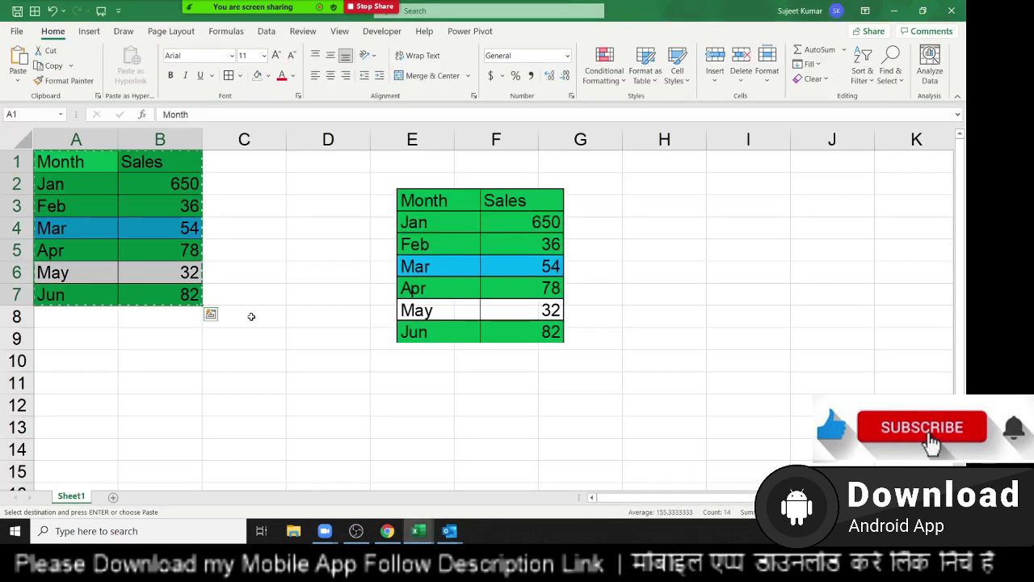
pyautogui.hotkey('alt', 'Tab')
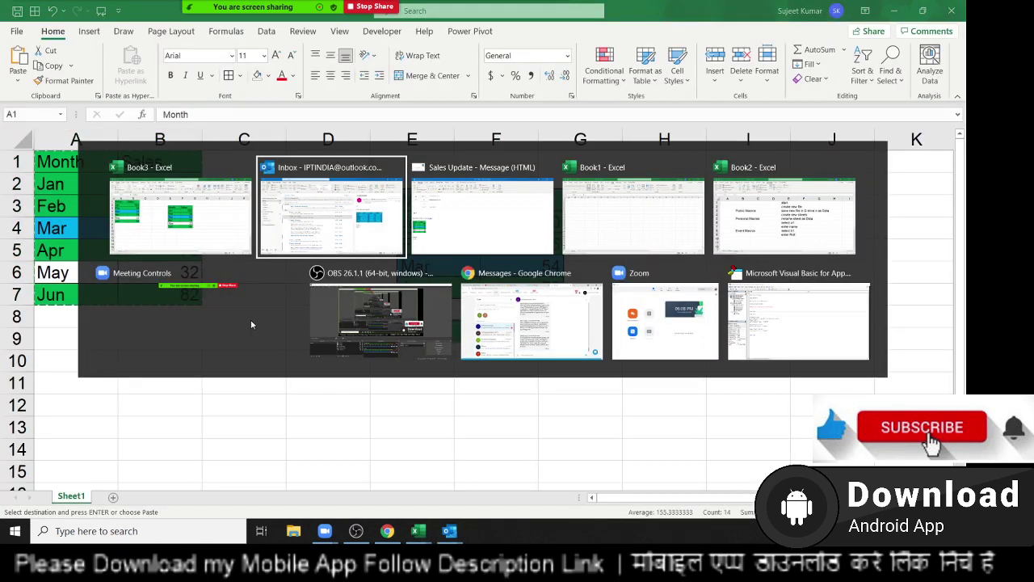
pyautogui.hotkey('alt', 'Tab')
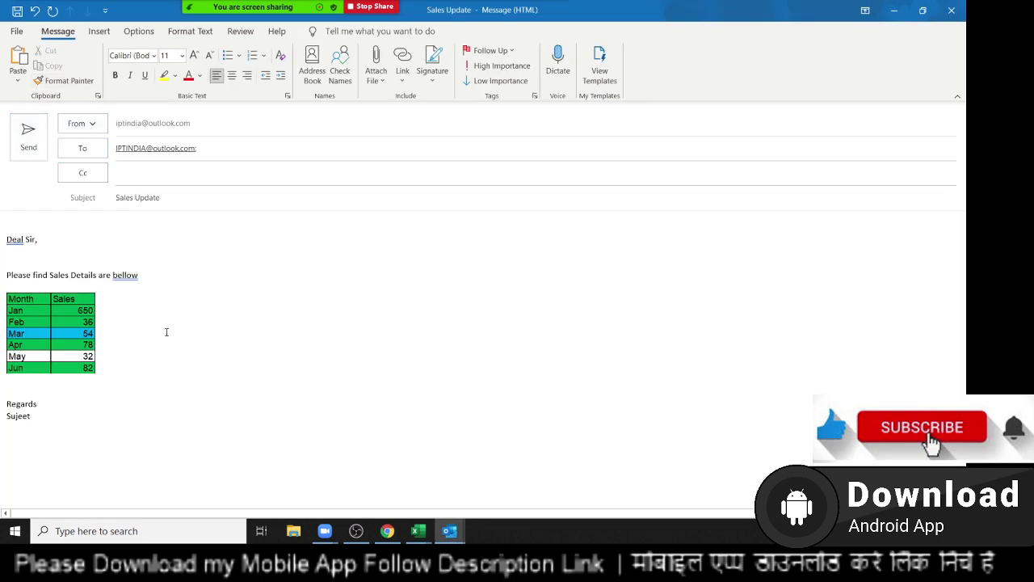
# Step: Save the message as type Outlook Template named Sales Update, with Desktop as the location
pyautogui.click(250, 390)
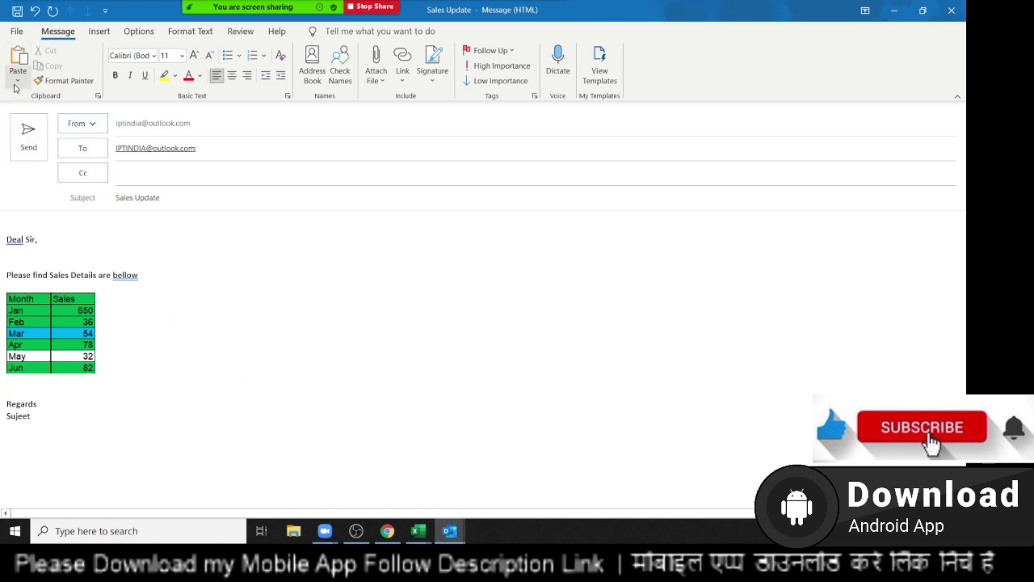
pyautogui.click(16, 31)
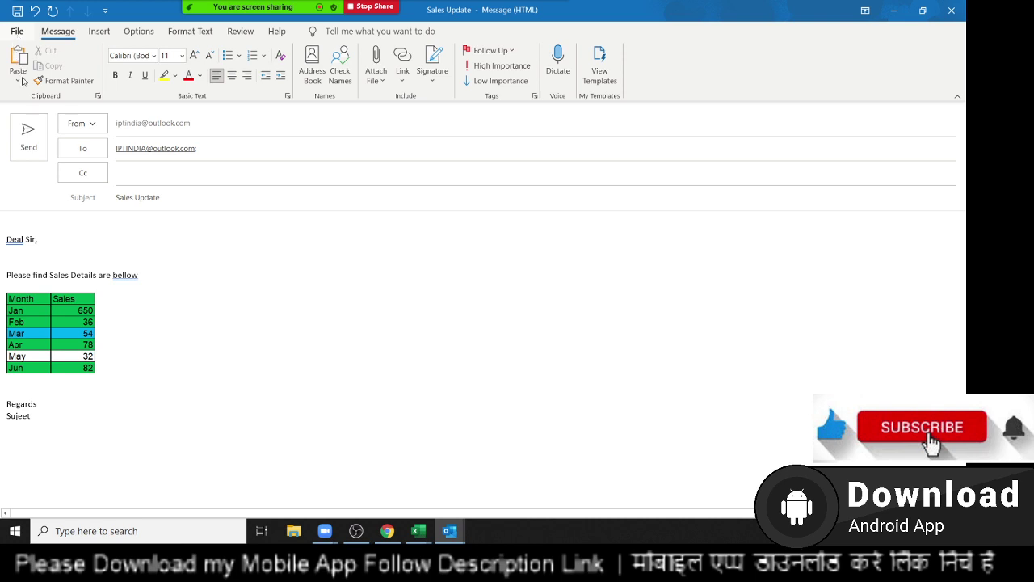
pyautogui.press('Escape')
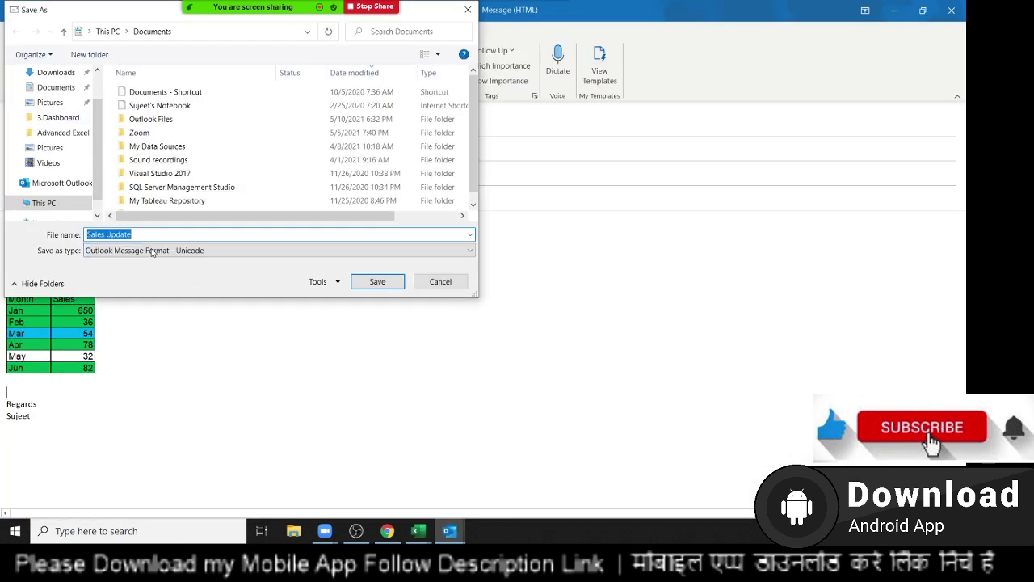
pyautogui.click(145, 252)
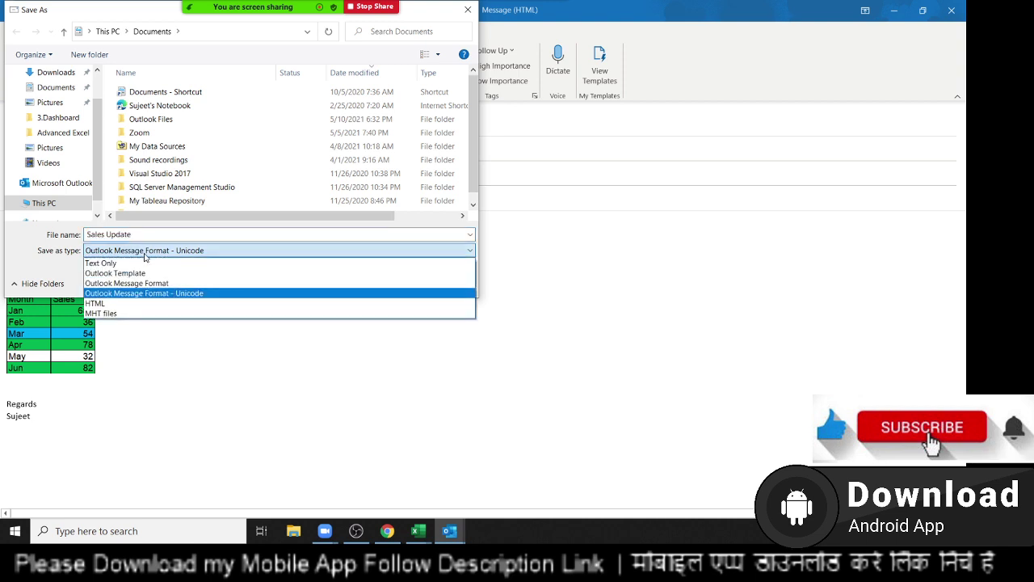
pyautogui.click(145, 274)
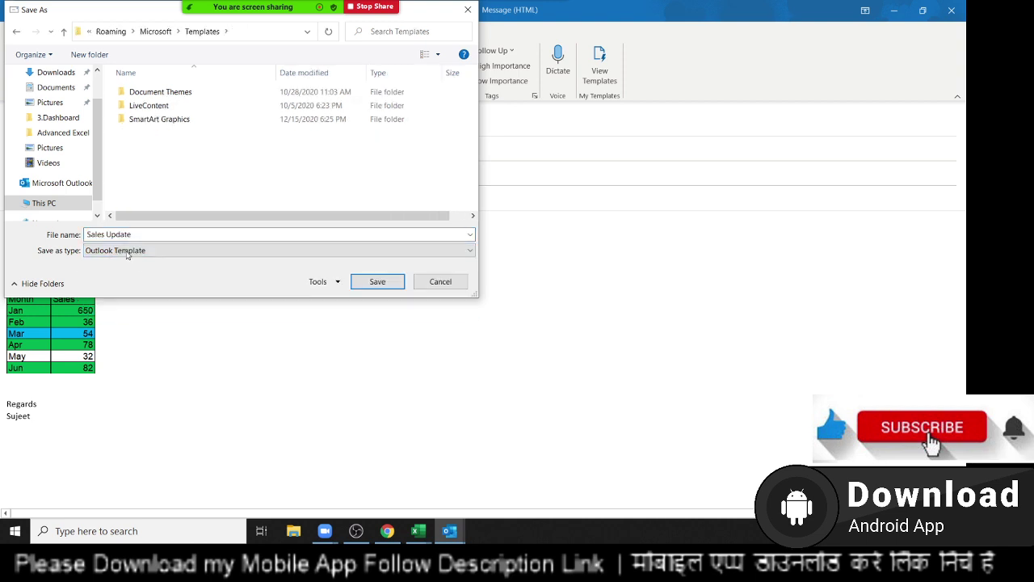
pyautogui.scroll(2, 48, 162)
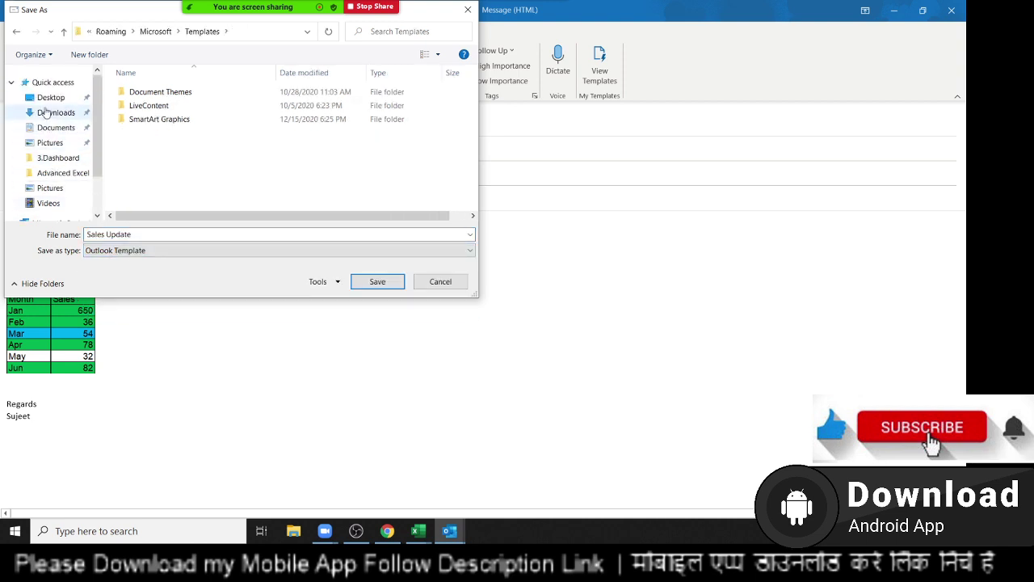
pyautogui.click(50, 97)
pyautogui.click(377, 281)
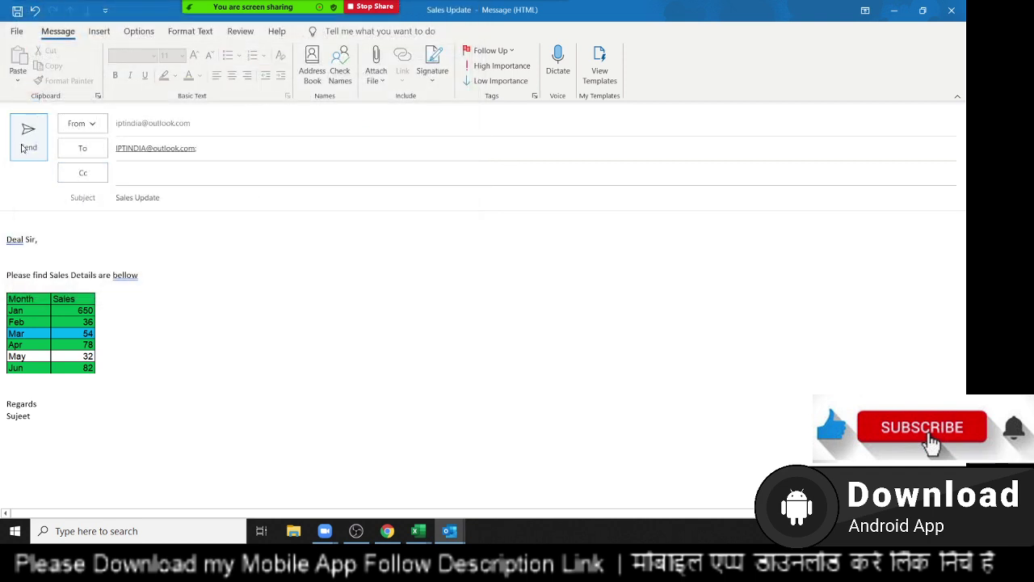
# Step: Send the Outlook message, then fill Excel's A1:B7 table with green
pyautogui.click(22, 147)
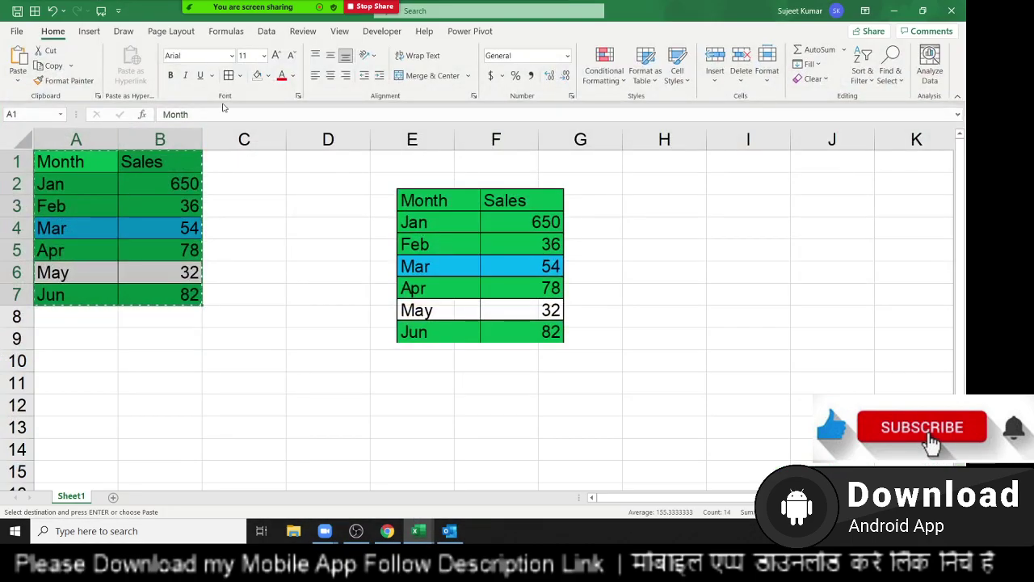
pyautogui.click(269, 76)
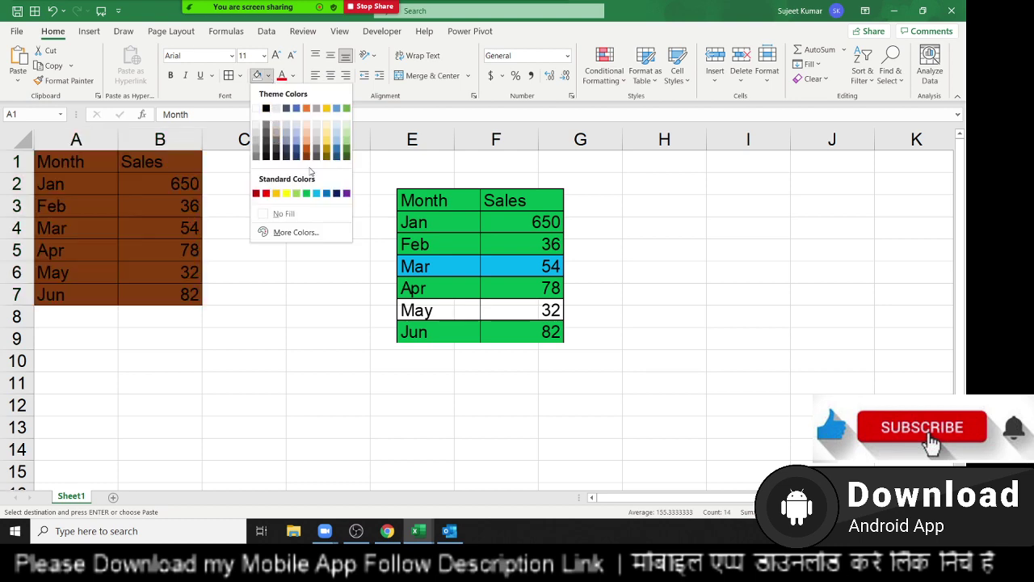
pyautogui.click(296, 193)
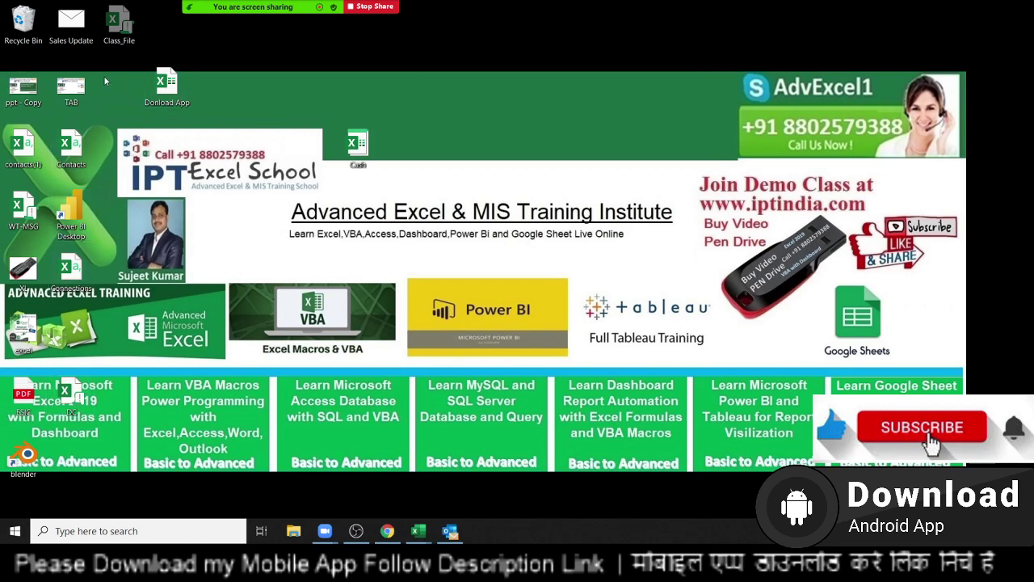
# Step: Open the Sales Update template from the desktop, accept updating links, and send it
pyautogui.click(76, 47)
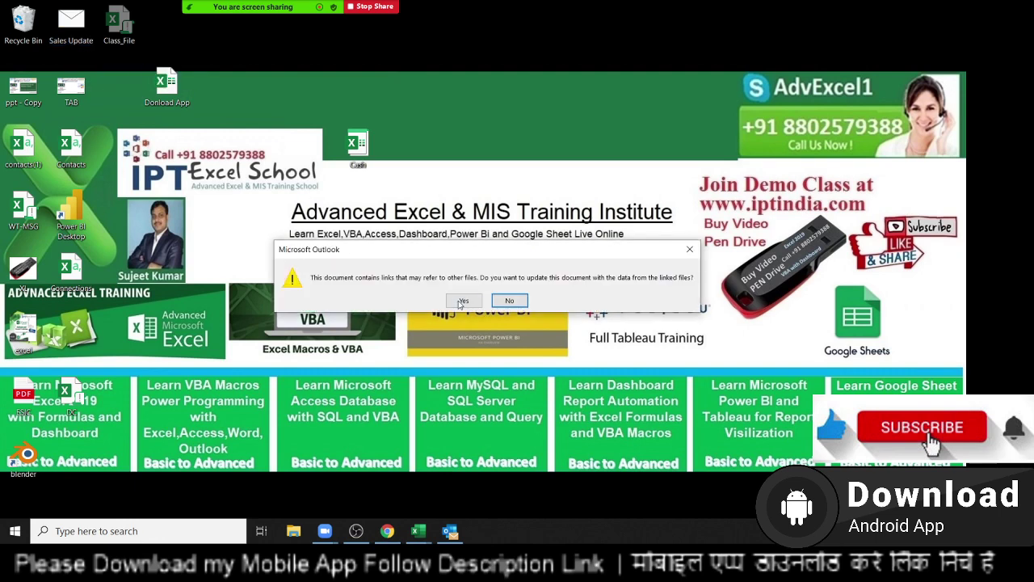
pyautogui.click(461, 304)
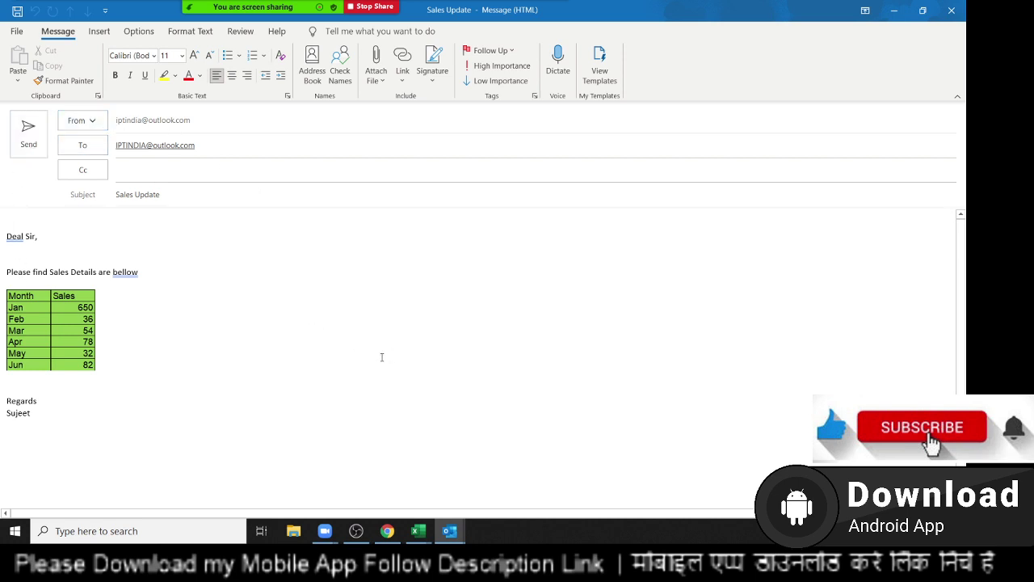
pyautogui.click(38, 142)
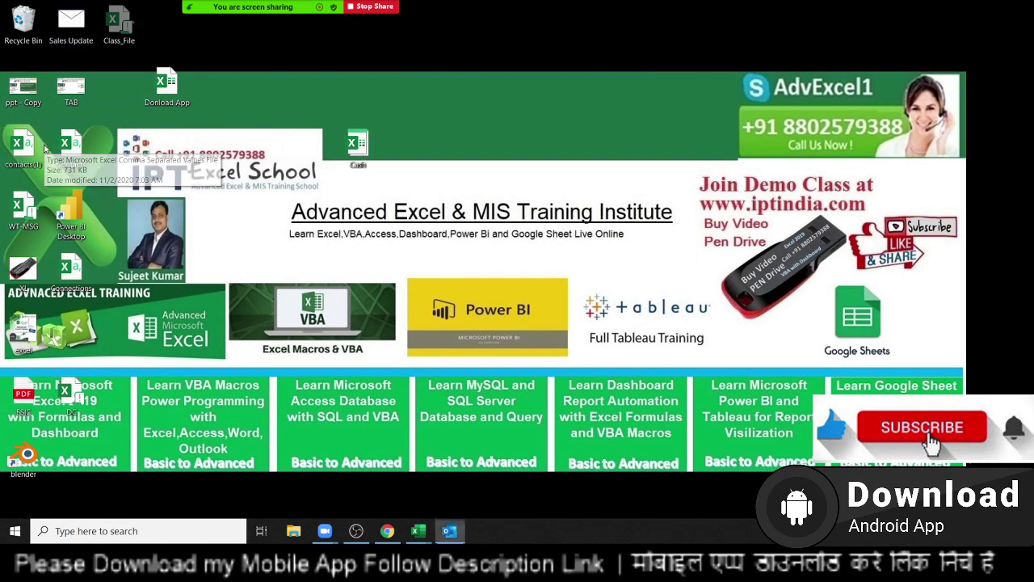
# Step: Go from Excel to Outlook via the taskbar and start a new blank email
pyautogui.hotkey('alt', 'Tab')
pyautogui.hotkey('alt', 'Tab')
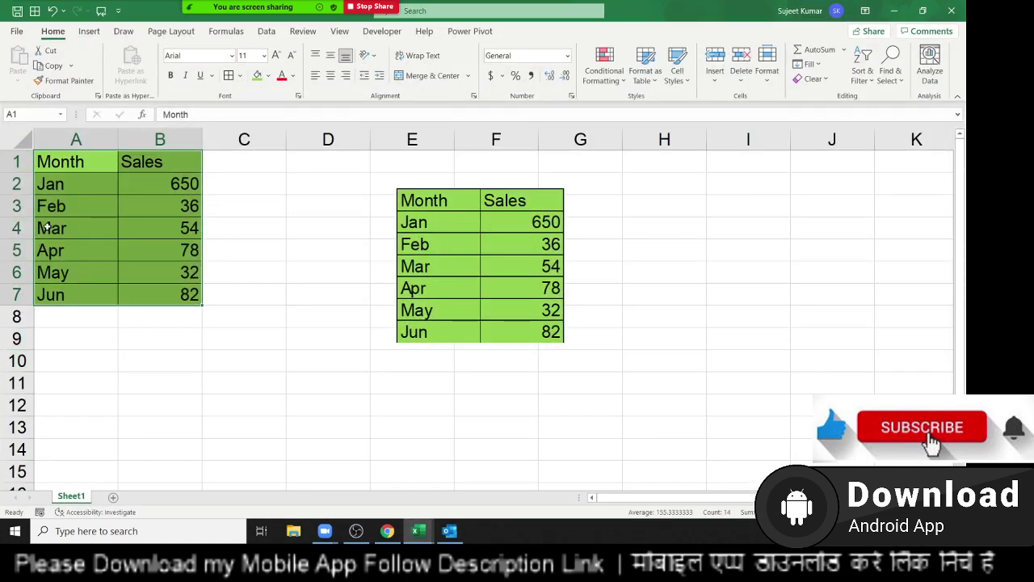
pyautogui.hotkey('ctrl', 'v')
pyautogui.click(450, 531)
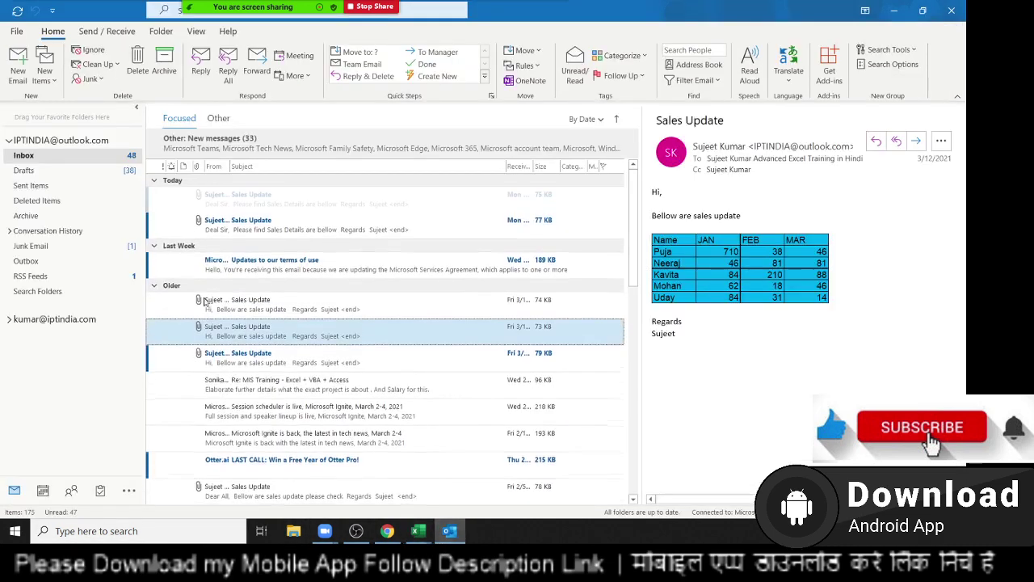
pyautogui.click(17, 63)
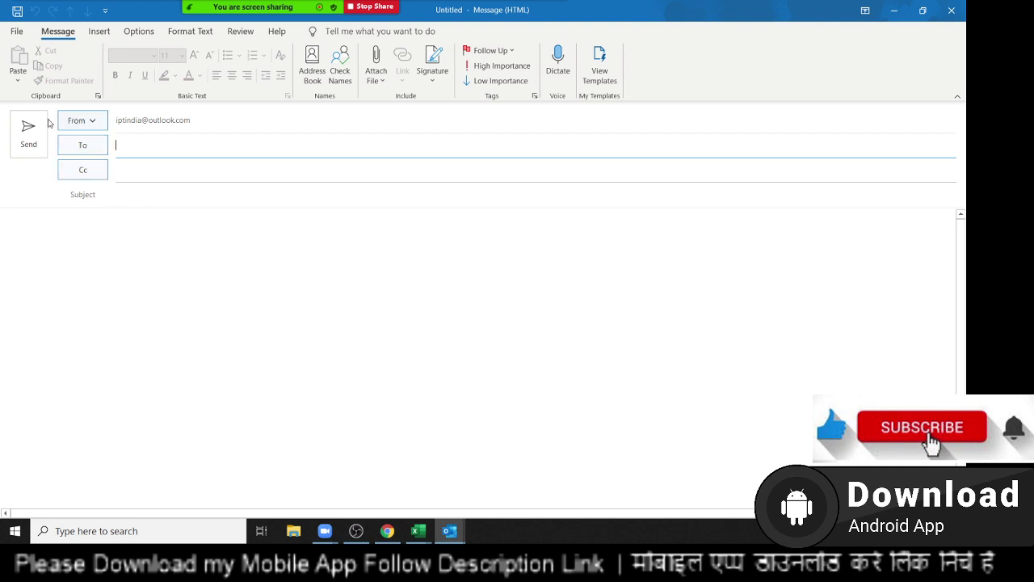
# Step: Look at the Outlook Template type in Save As, cancel it, and close the blank message
pyautogui.click(18, 32)
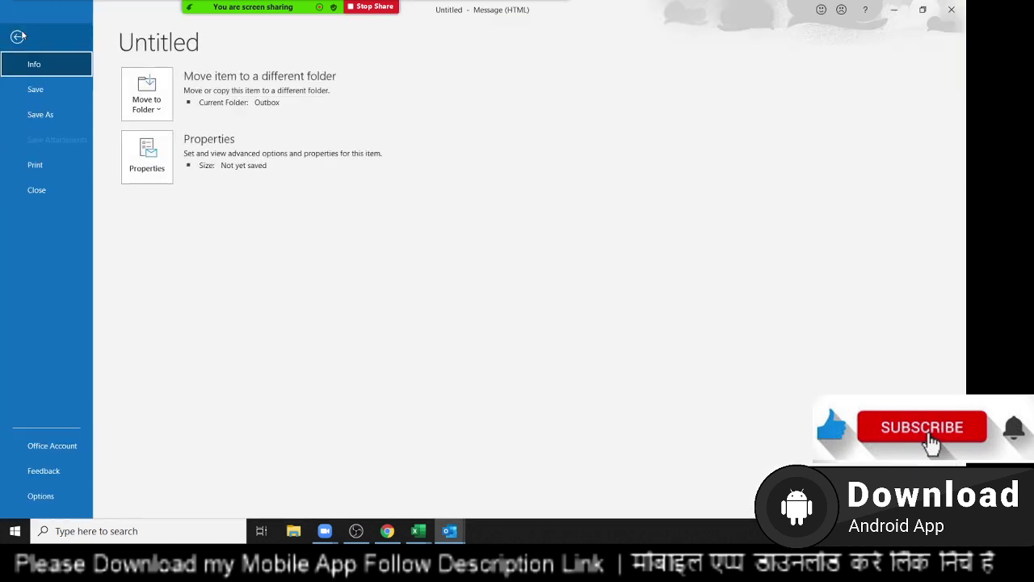
pyautogui.click(72, 114)
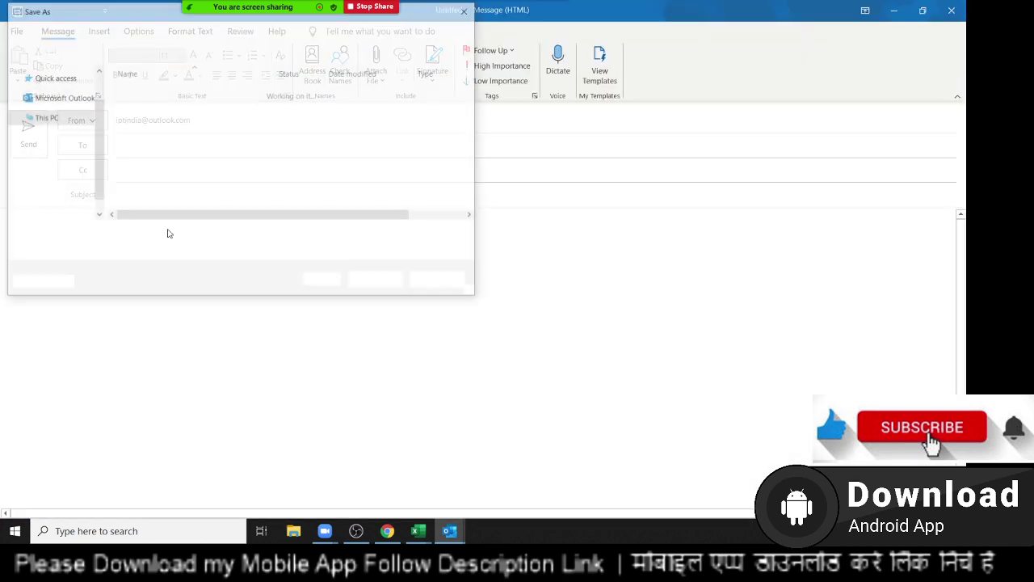
pyautogui.click(189, 251)
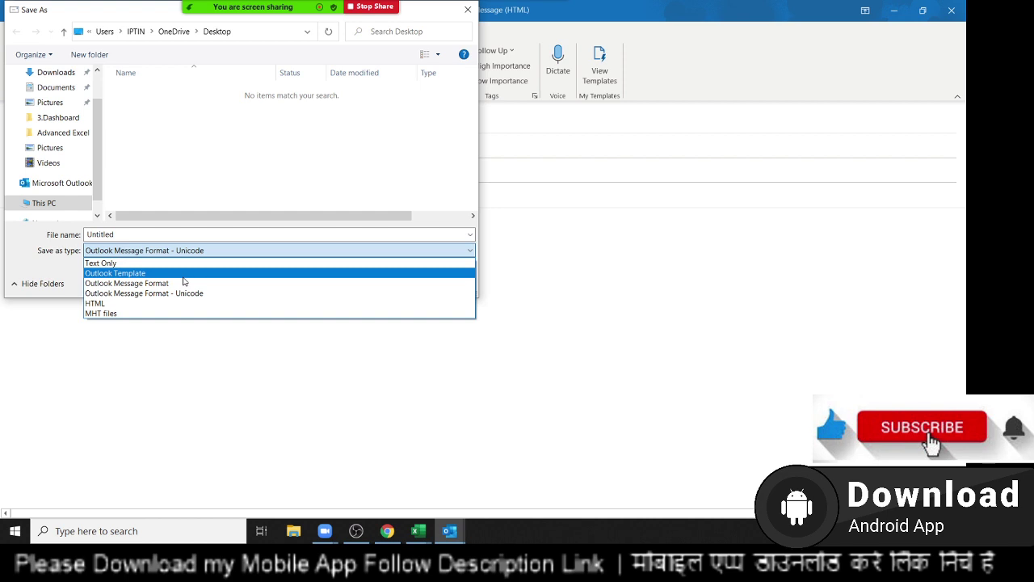
pyautogui.click(184, 281)
pyautogui.click(468, 10)
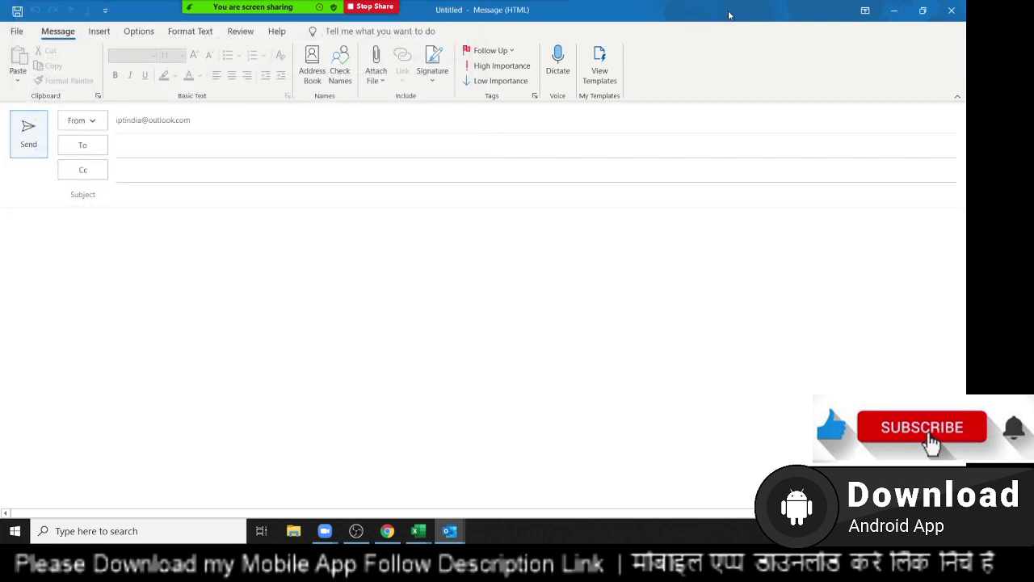
pyautogui.click(945, 12)
# Step: Discard the blank message, check the received table's options, then minimise Outlook to show the Sales Update file
pyautogui.click(485, 302)
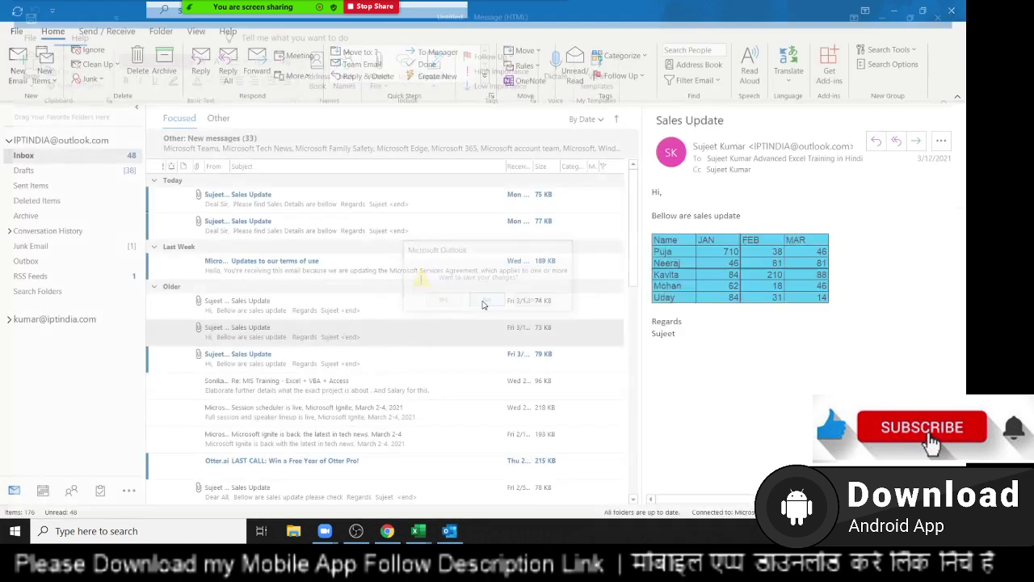
pyautogui.press('super+d')
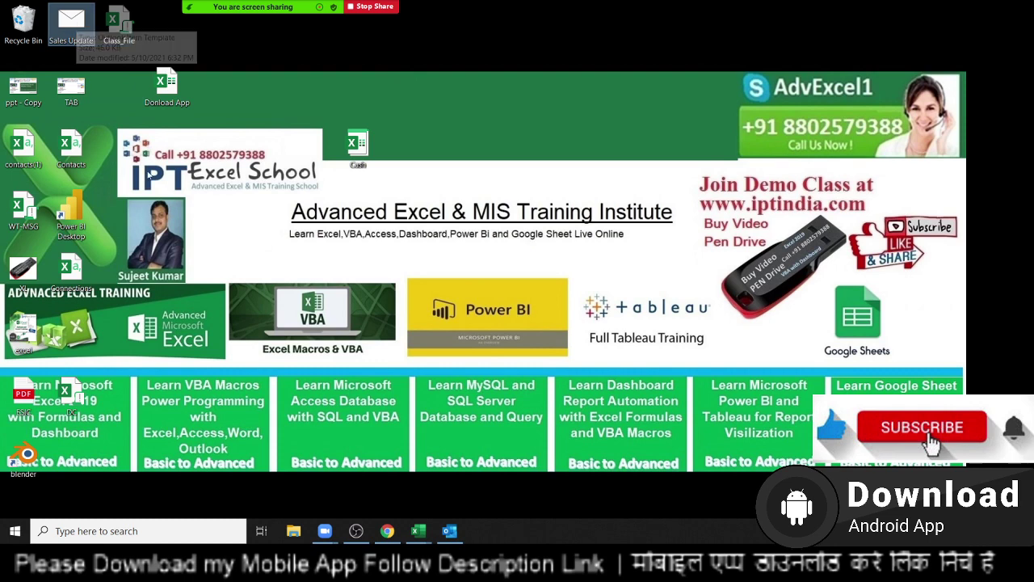
pyautogui.click(449, 530)
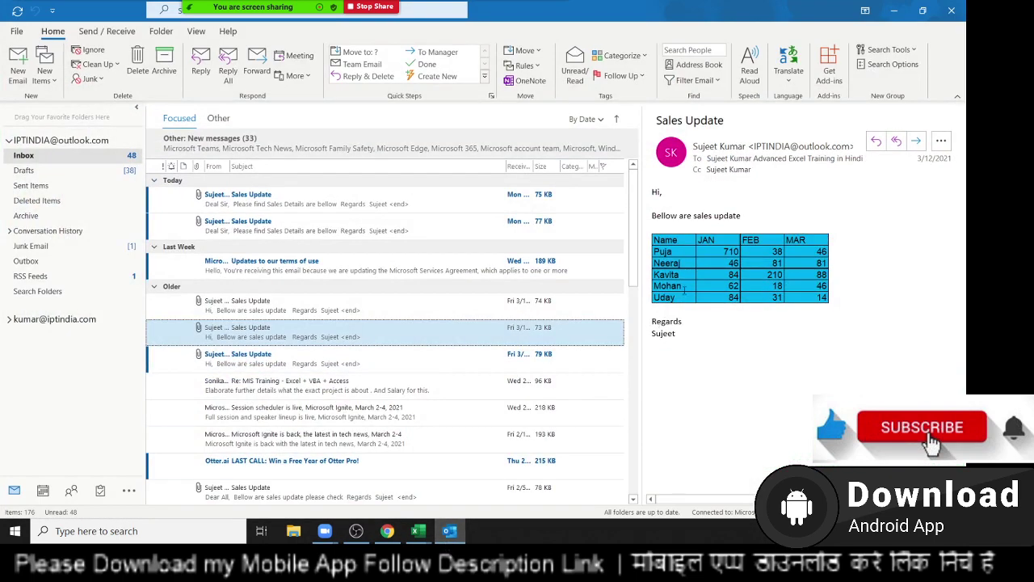
pyautogui.rightClick(685, 290)
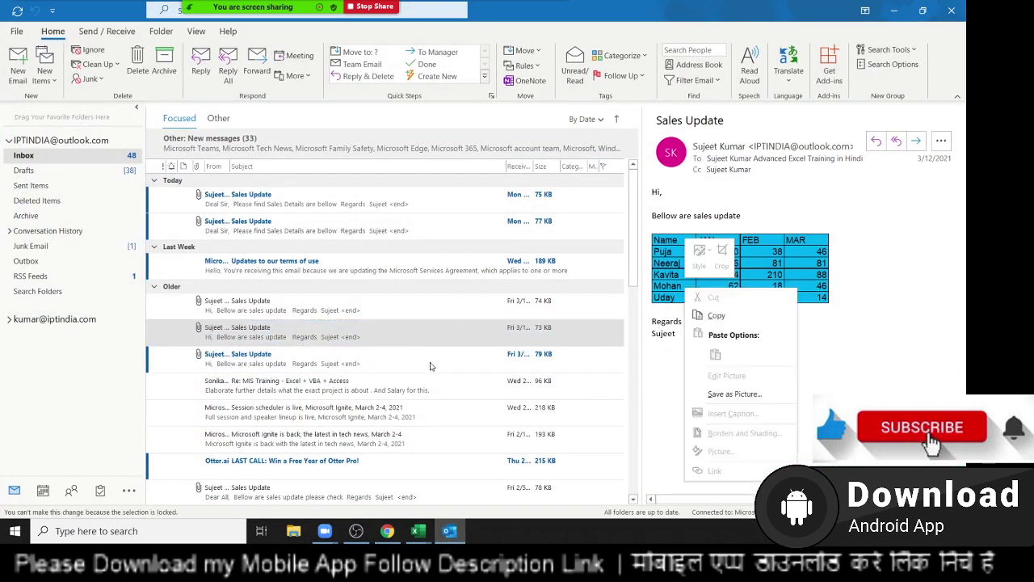
pyautogui.press('super+d')
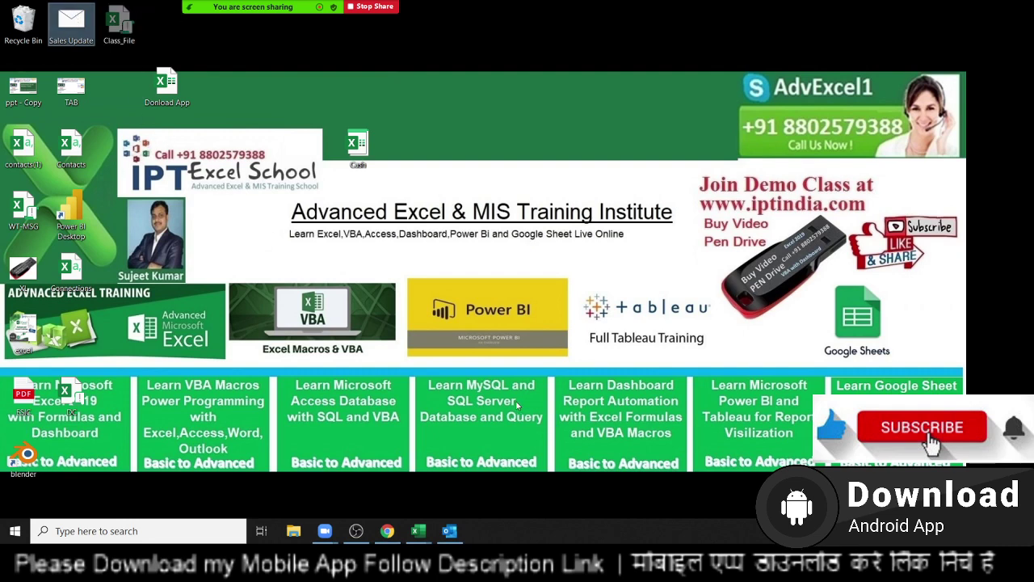
# Step: Reopen the saved Sales Update message and inspect the linked Month/Sales table's options
pyautogui.click(458, 538)
pyautogui.click(473, 300)
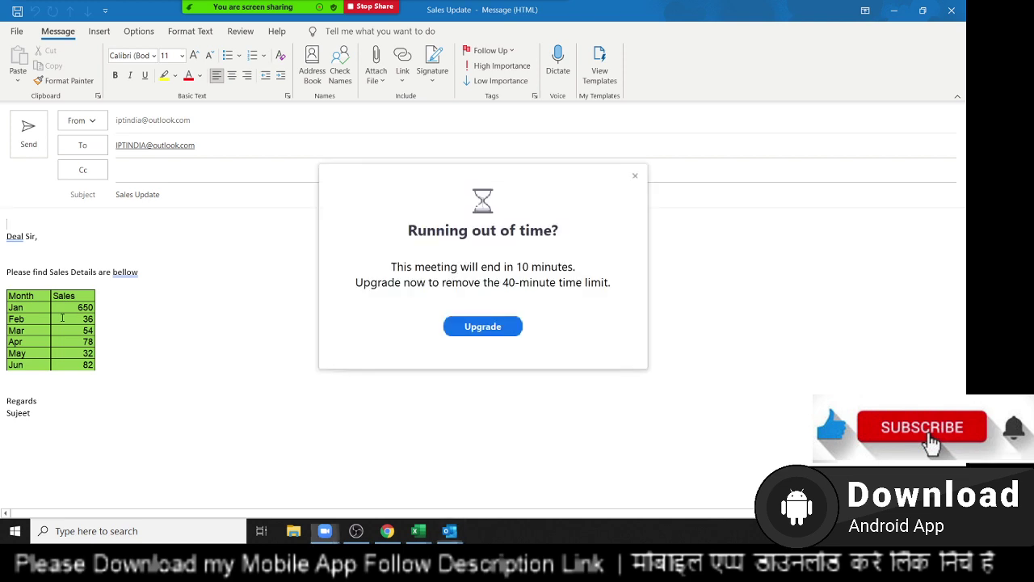
pyautogui.click(635, 176)
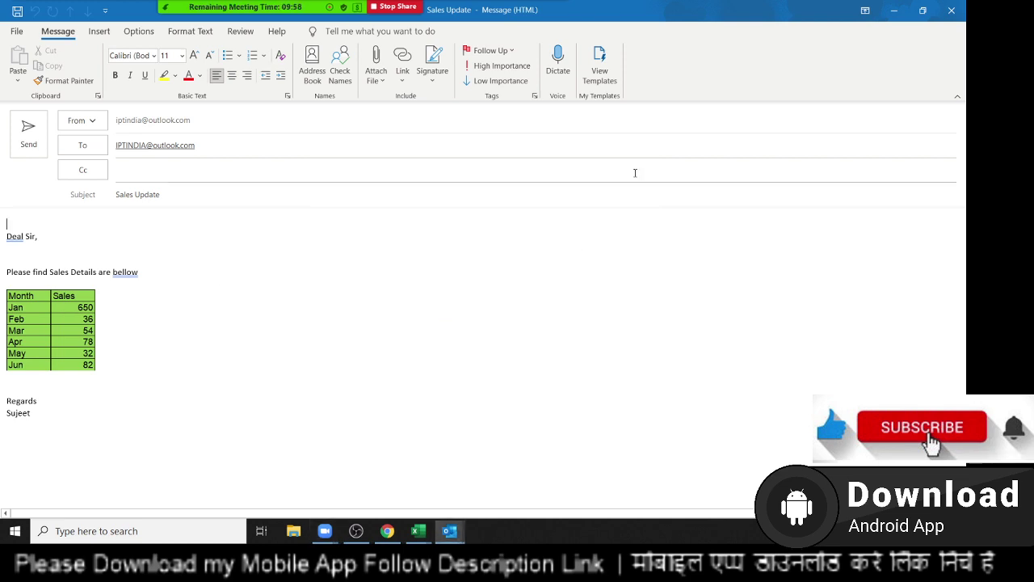
pyautogui.rightClick(68, 321)
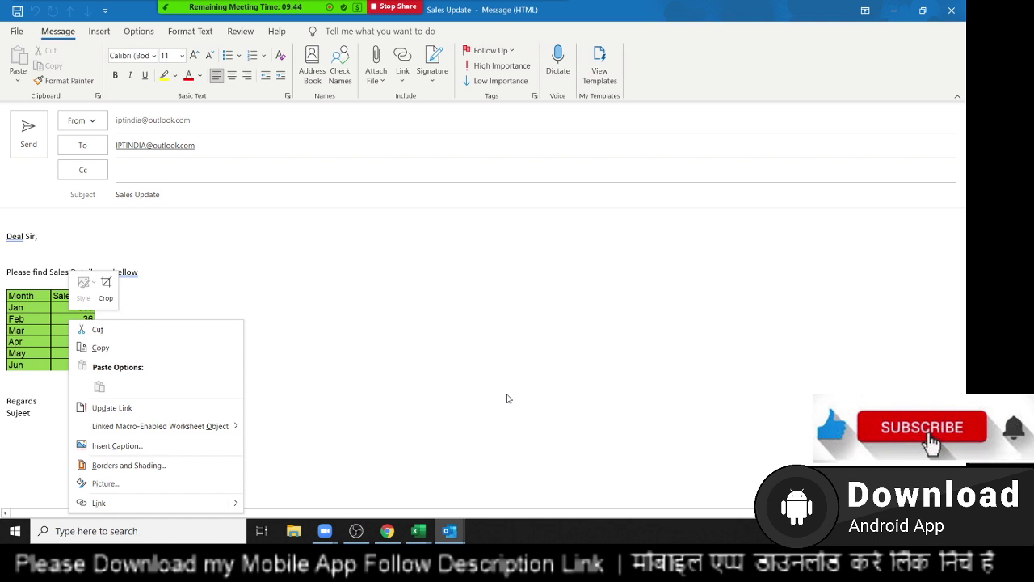
pyautogui.click(588, 356)
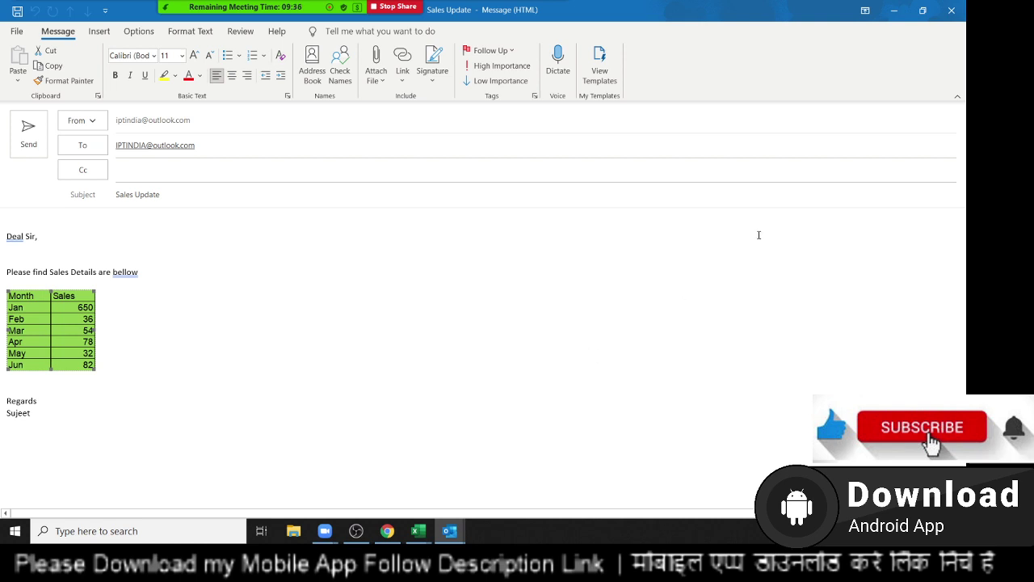
# Step: Close the Sales Update message without saving and return to the Inbox
pyautogui.click(951, 10)
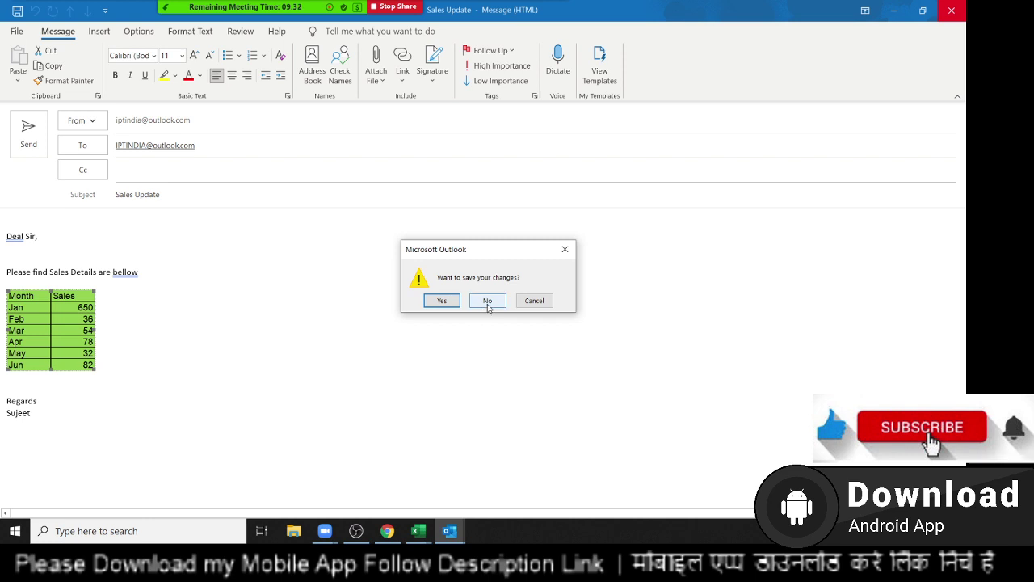
pyautogui.click(423, 420)
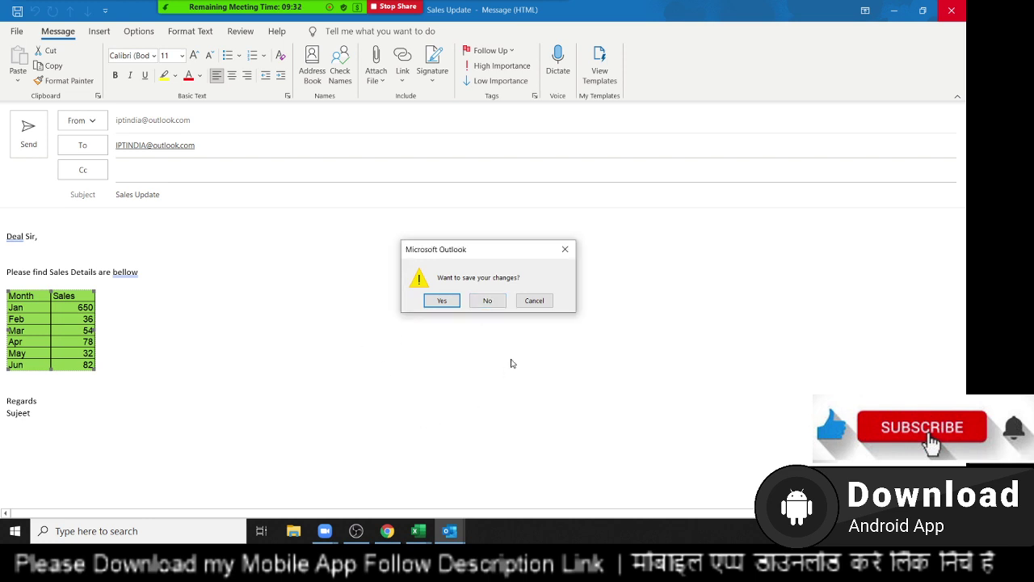
pyautogui.click(494, 301)
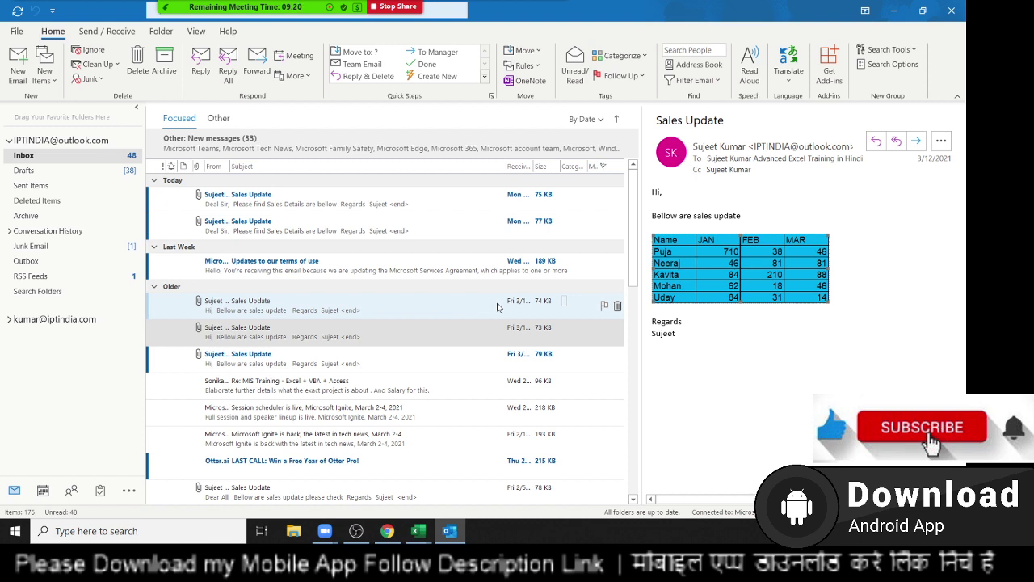
# Step: Close Outlook and open Zoom's Participants list showing the five meeting attendees
pyautogui.click(943, 10)
pyautogui.moveTo(240, 4)
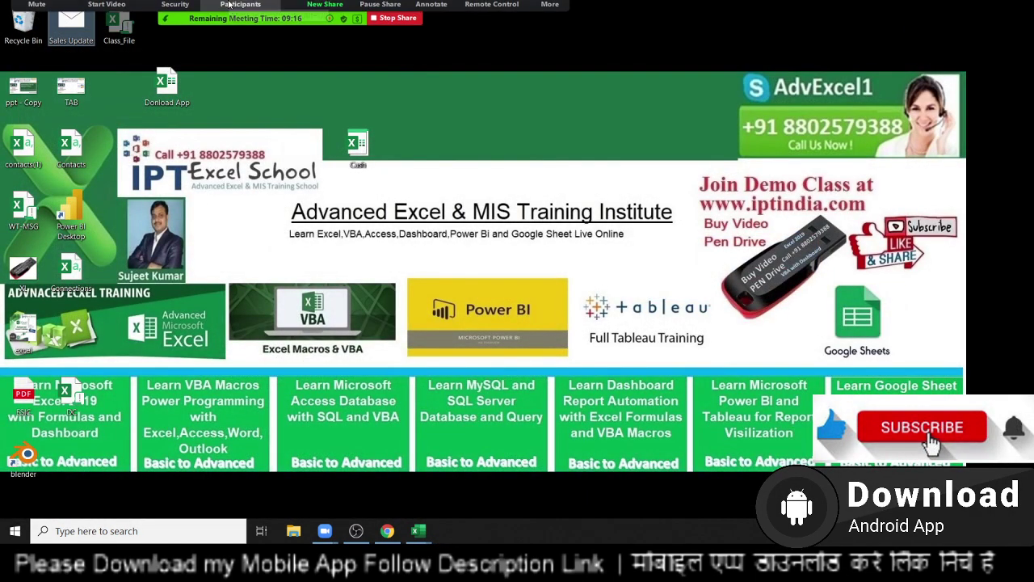
pyautogui.click(240, 18)
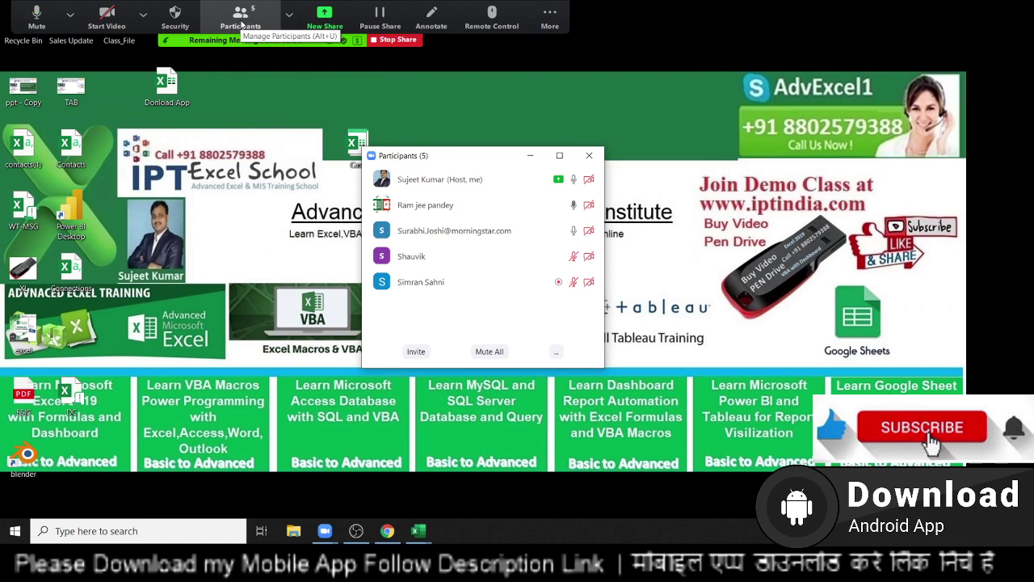
pyautogui.click(241, 25)
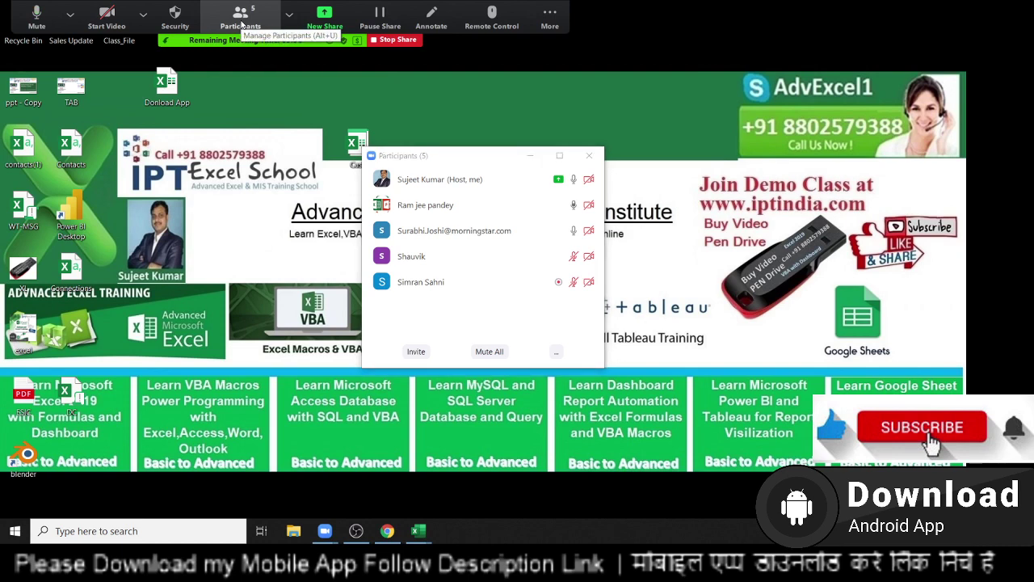
pyautogui.moveTo(417, 531)
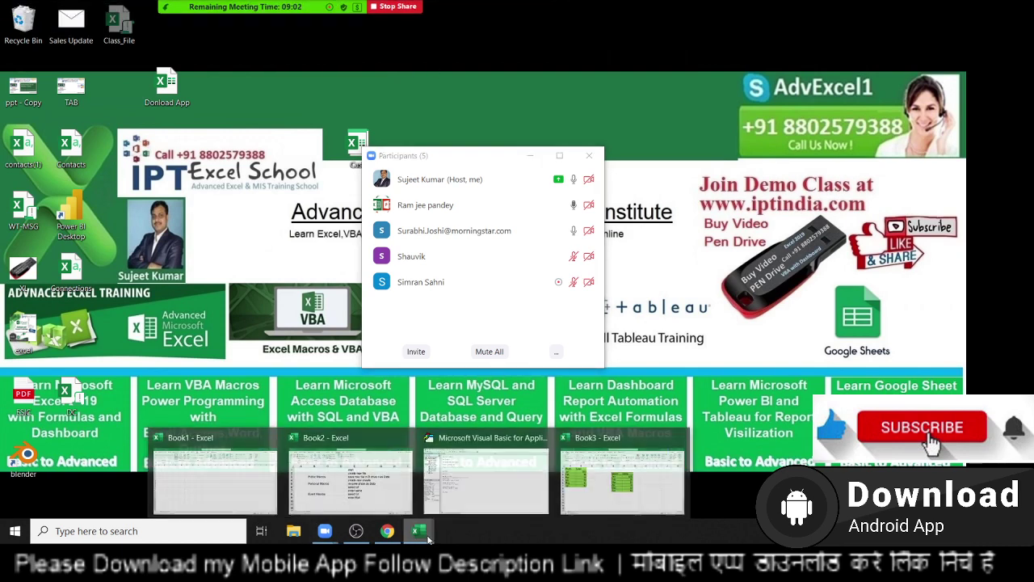
# Step: Bring Book3 forward, copy the Jan–Jun Month/Sales table in A1:B7, and open the paste options
pyautogui.click(598, 489)
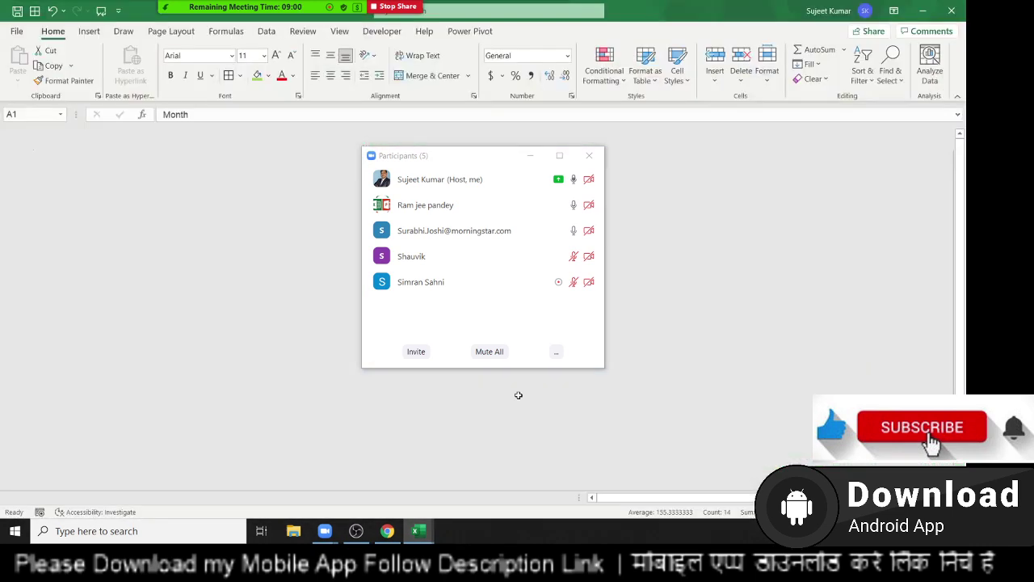
pyautogui.click(530, 155)
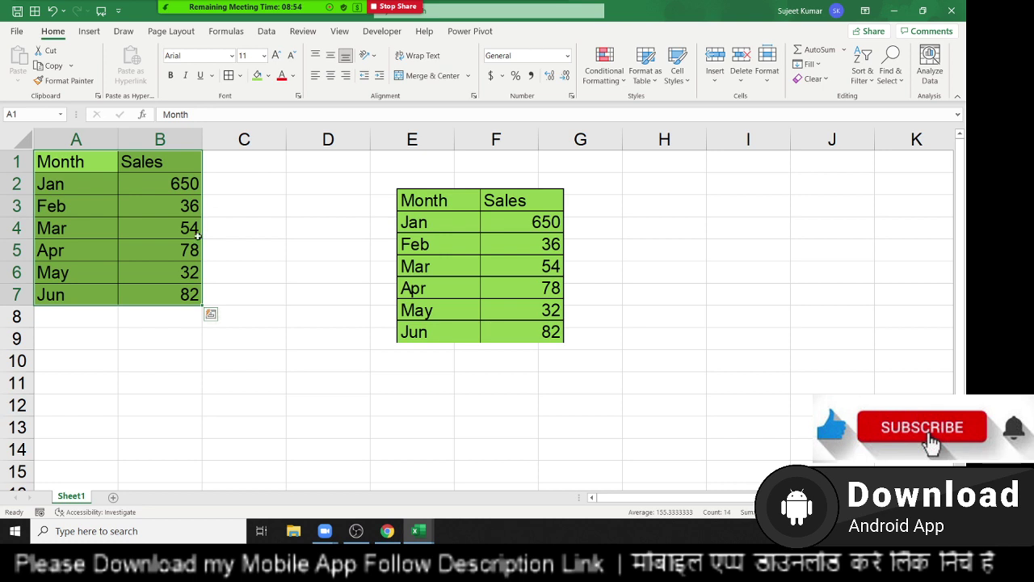
pyautogui.hotkey('ctrl', 'c')
pyautogui.rightClick(143, 231)
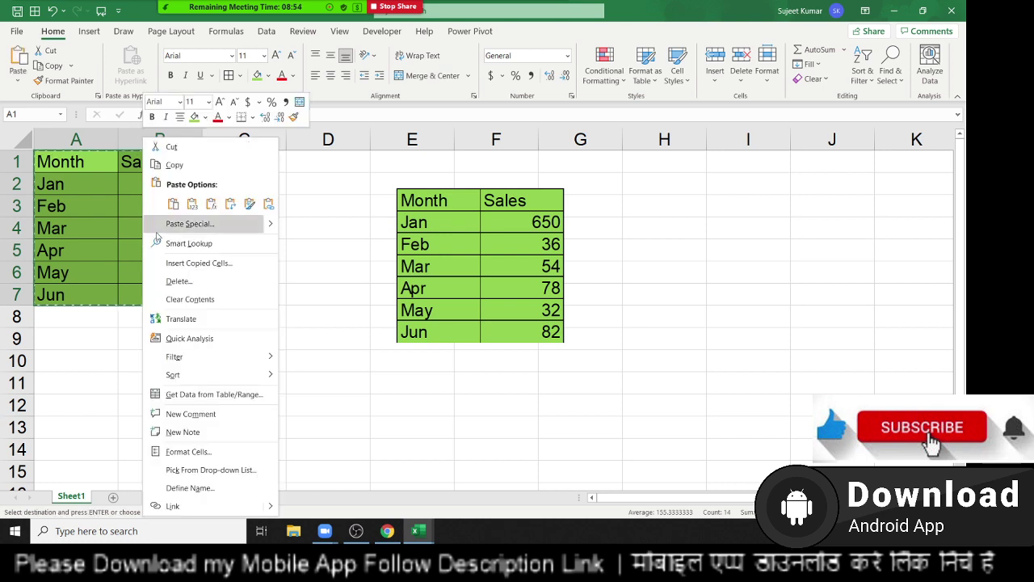
pyautogui.click(17, 81)
pyautogui.click(18, 81)
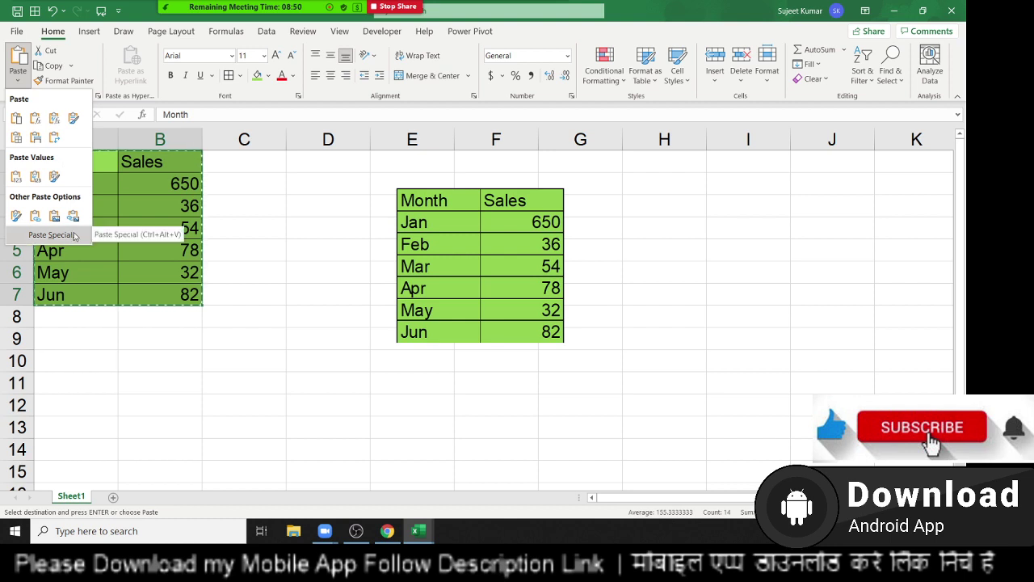